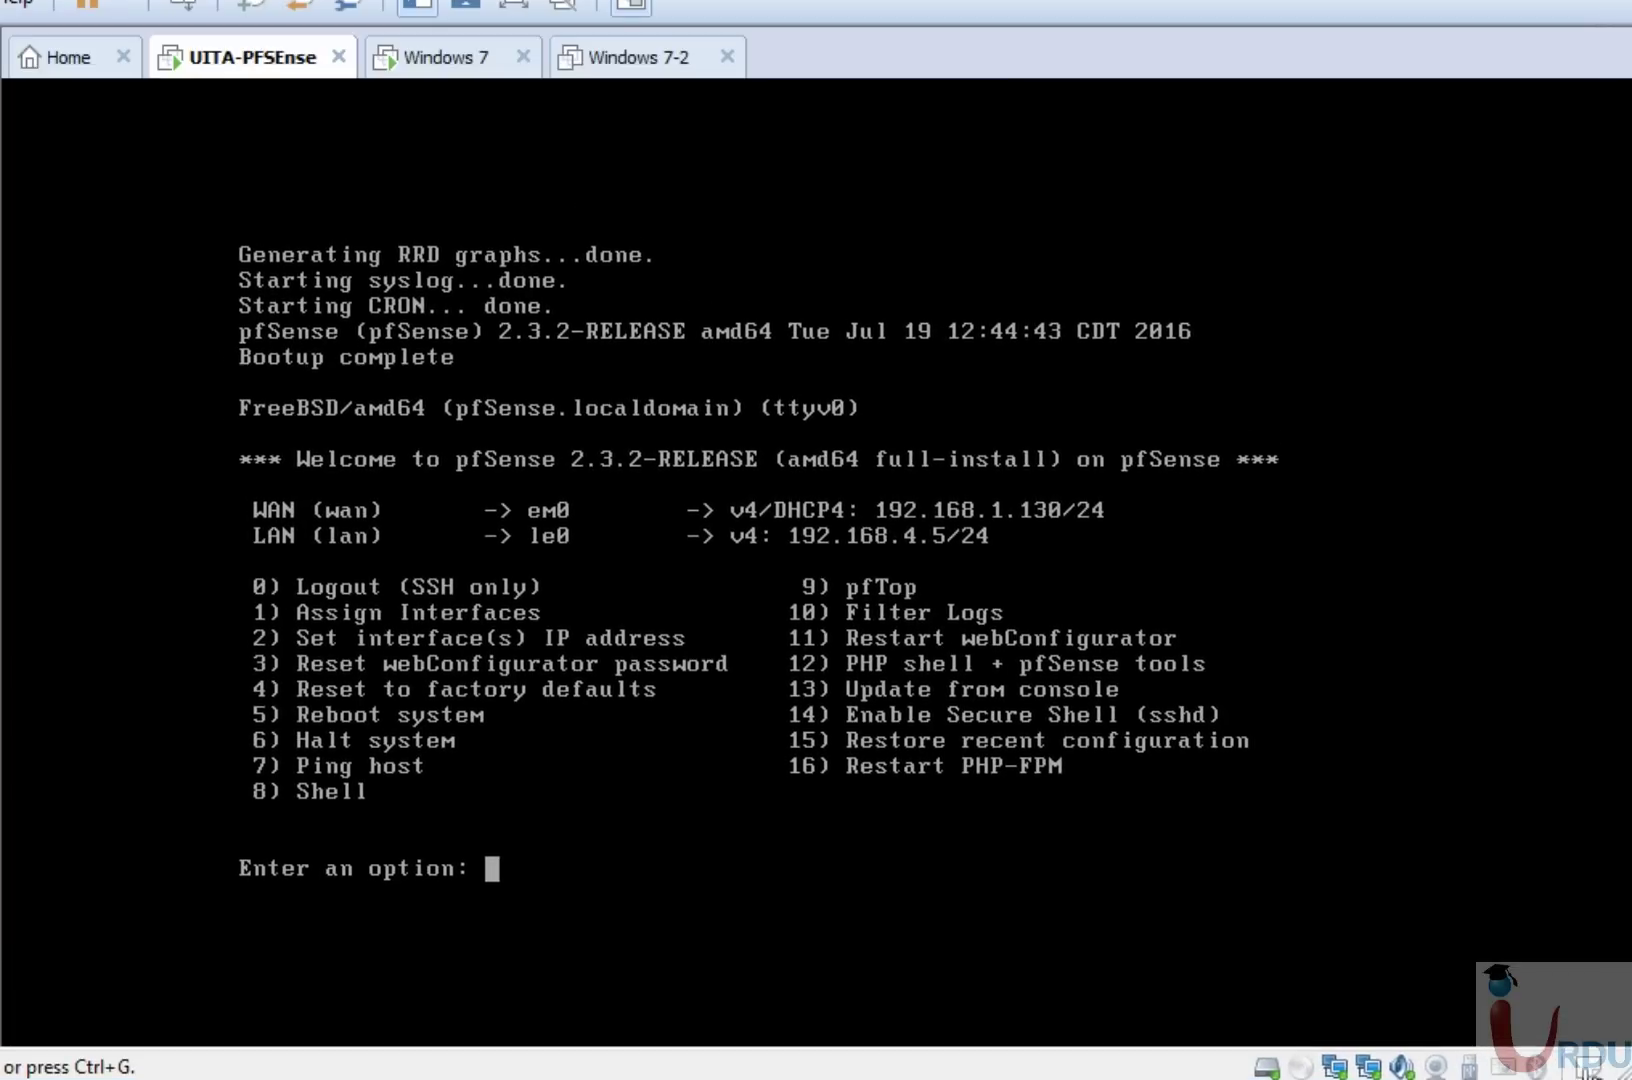
Through console option 2, give LAN interface 2 the address 192.168.4.5/24 with no gateway and no IPv6.
left_click(864, 803)
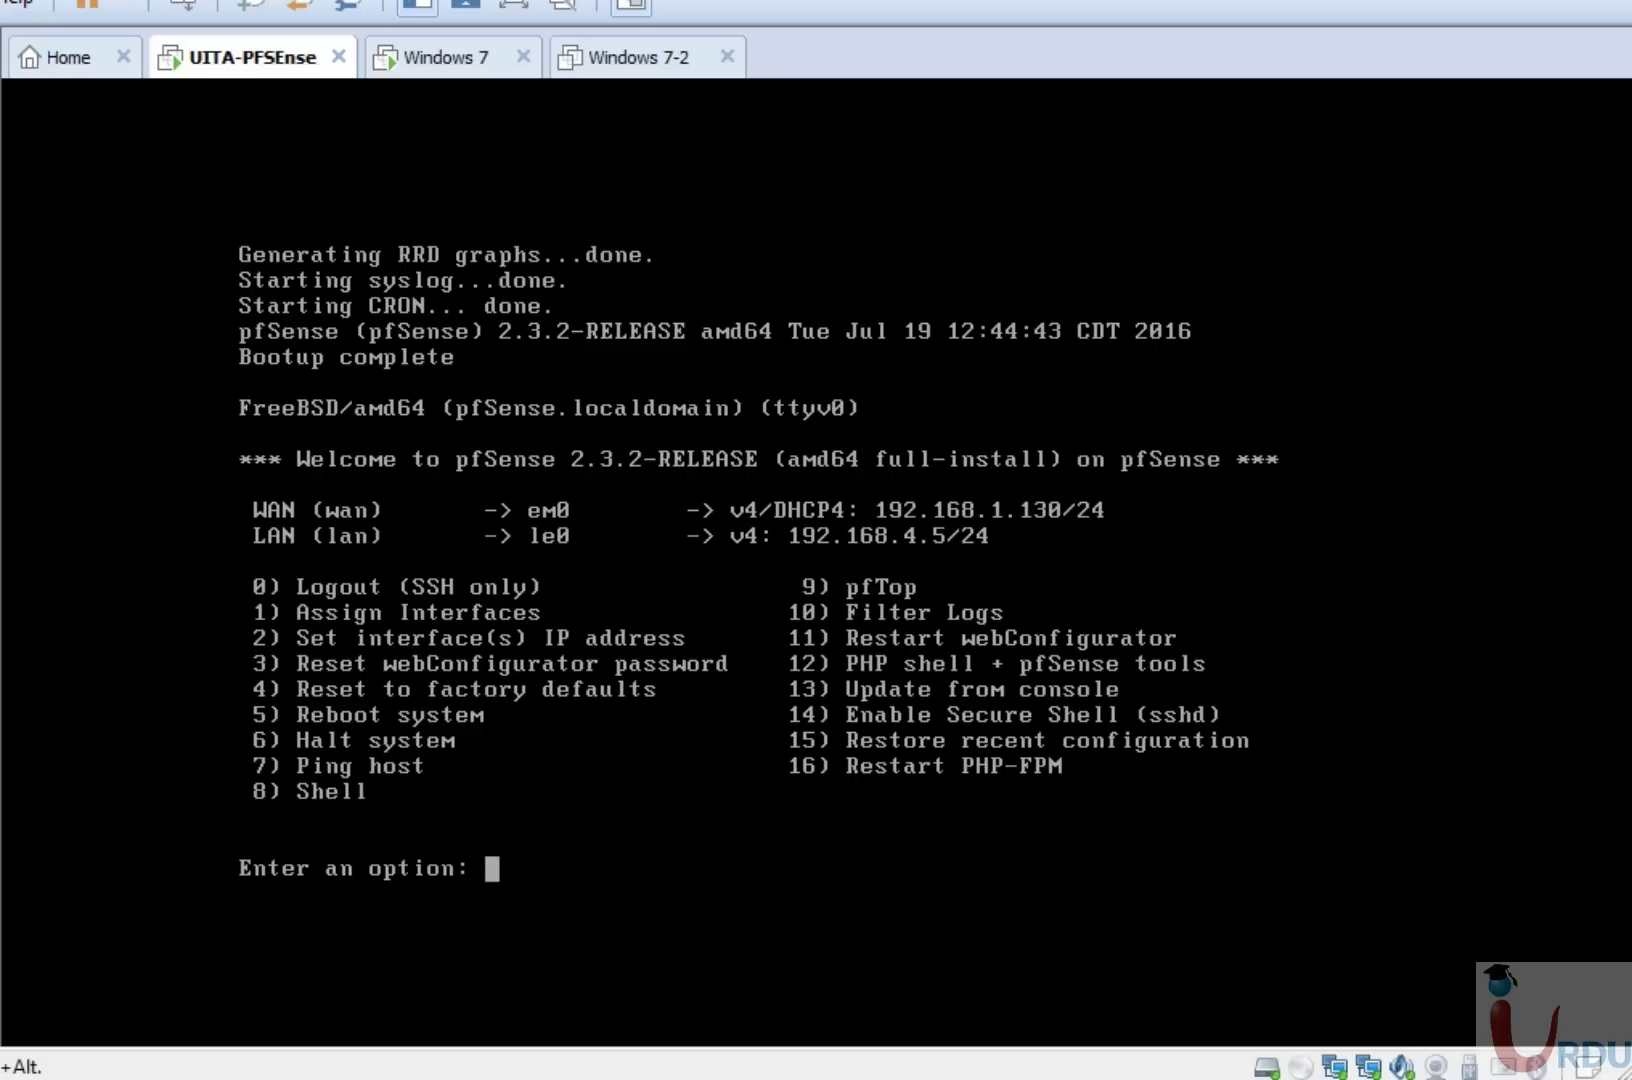
type("2")
key("Return")
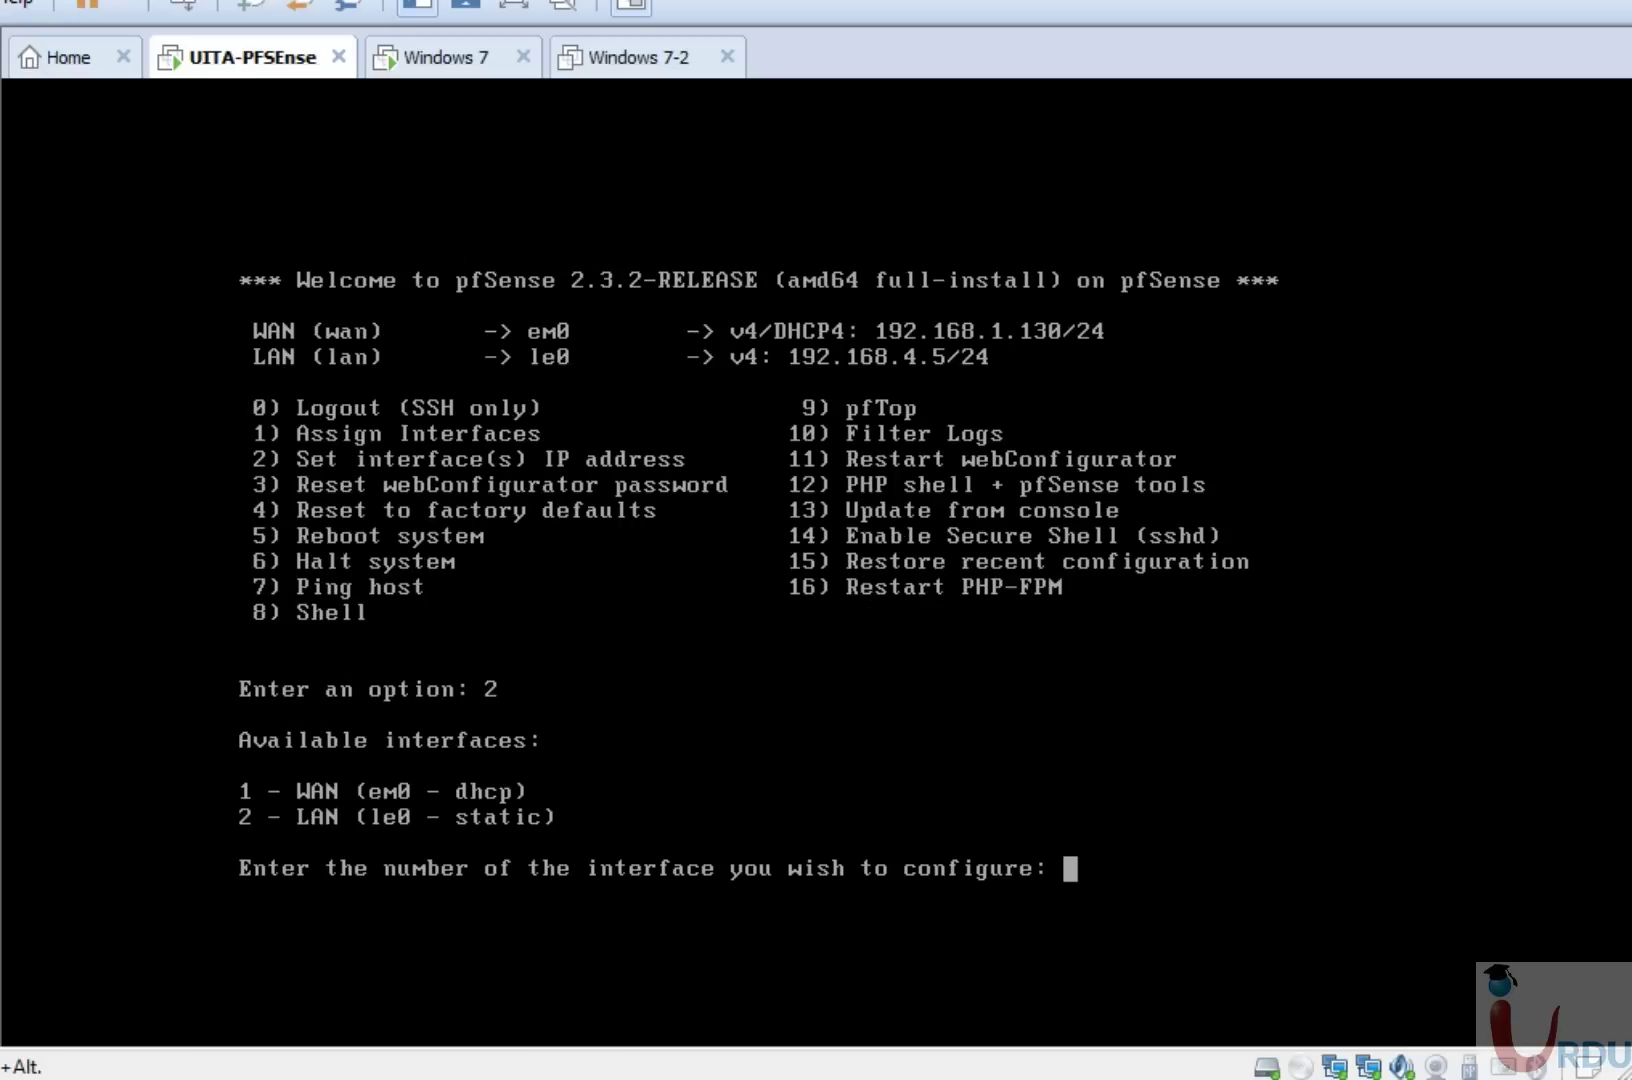
type("2")
key("Return")
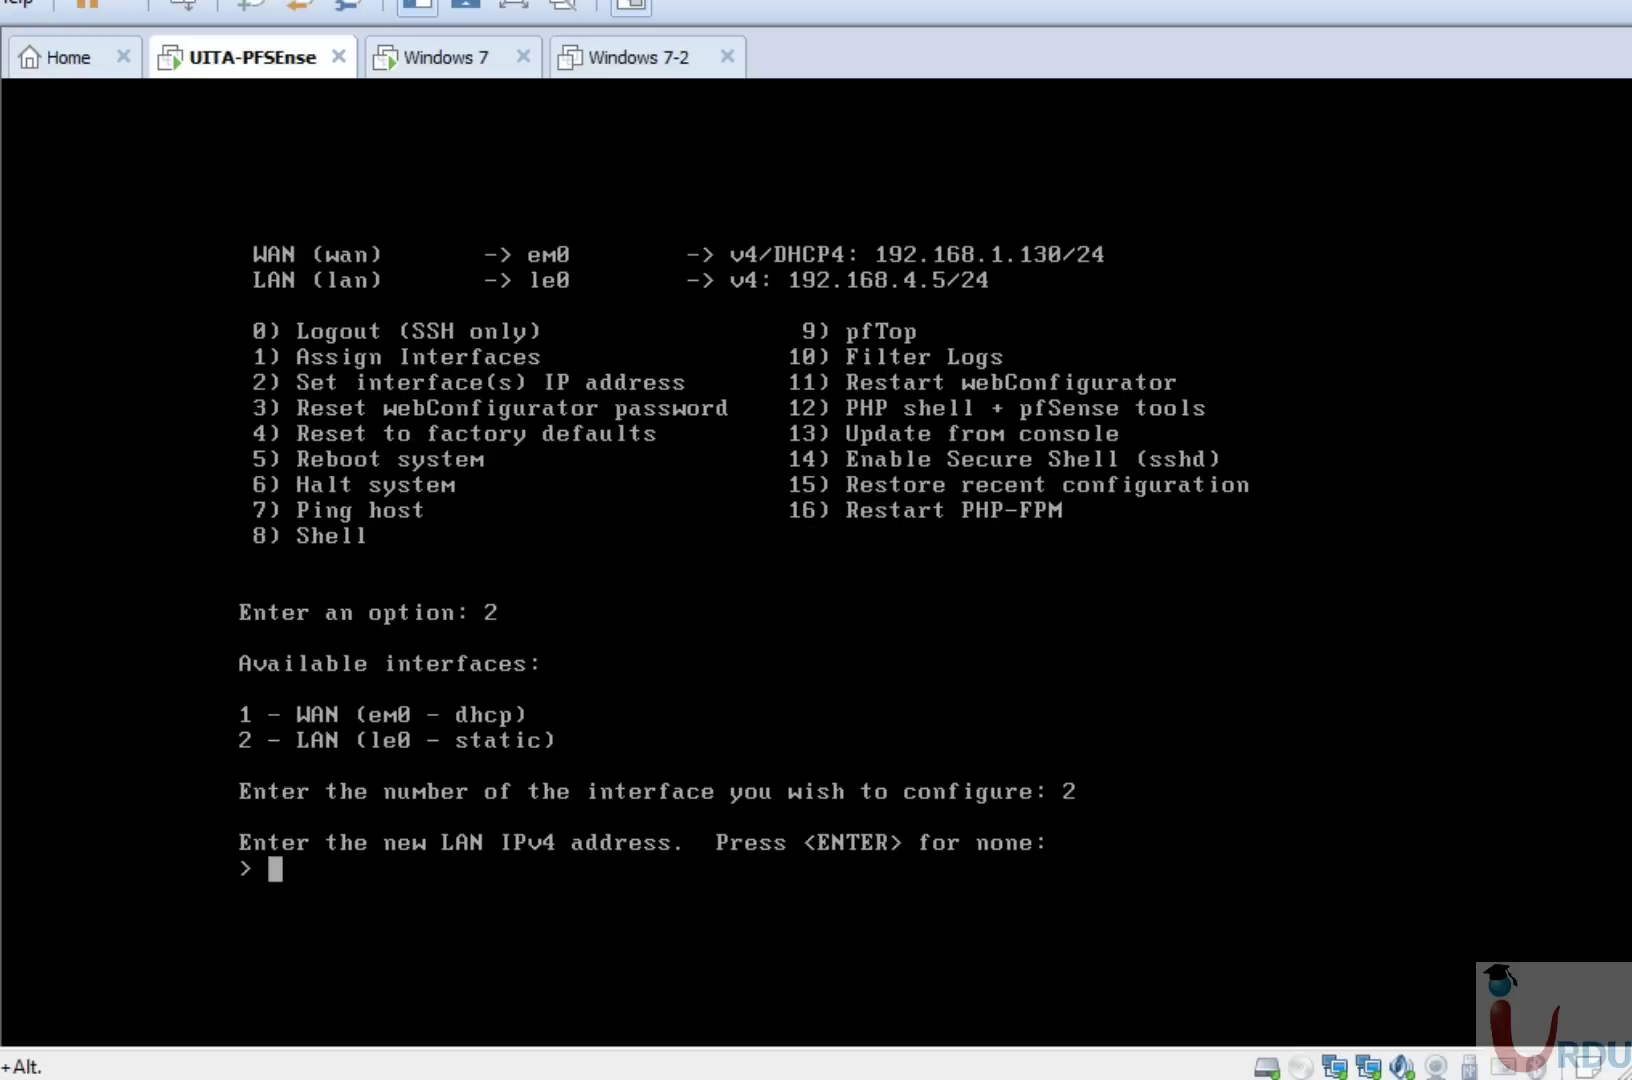
type("192.168.")
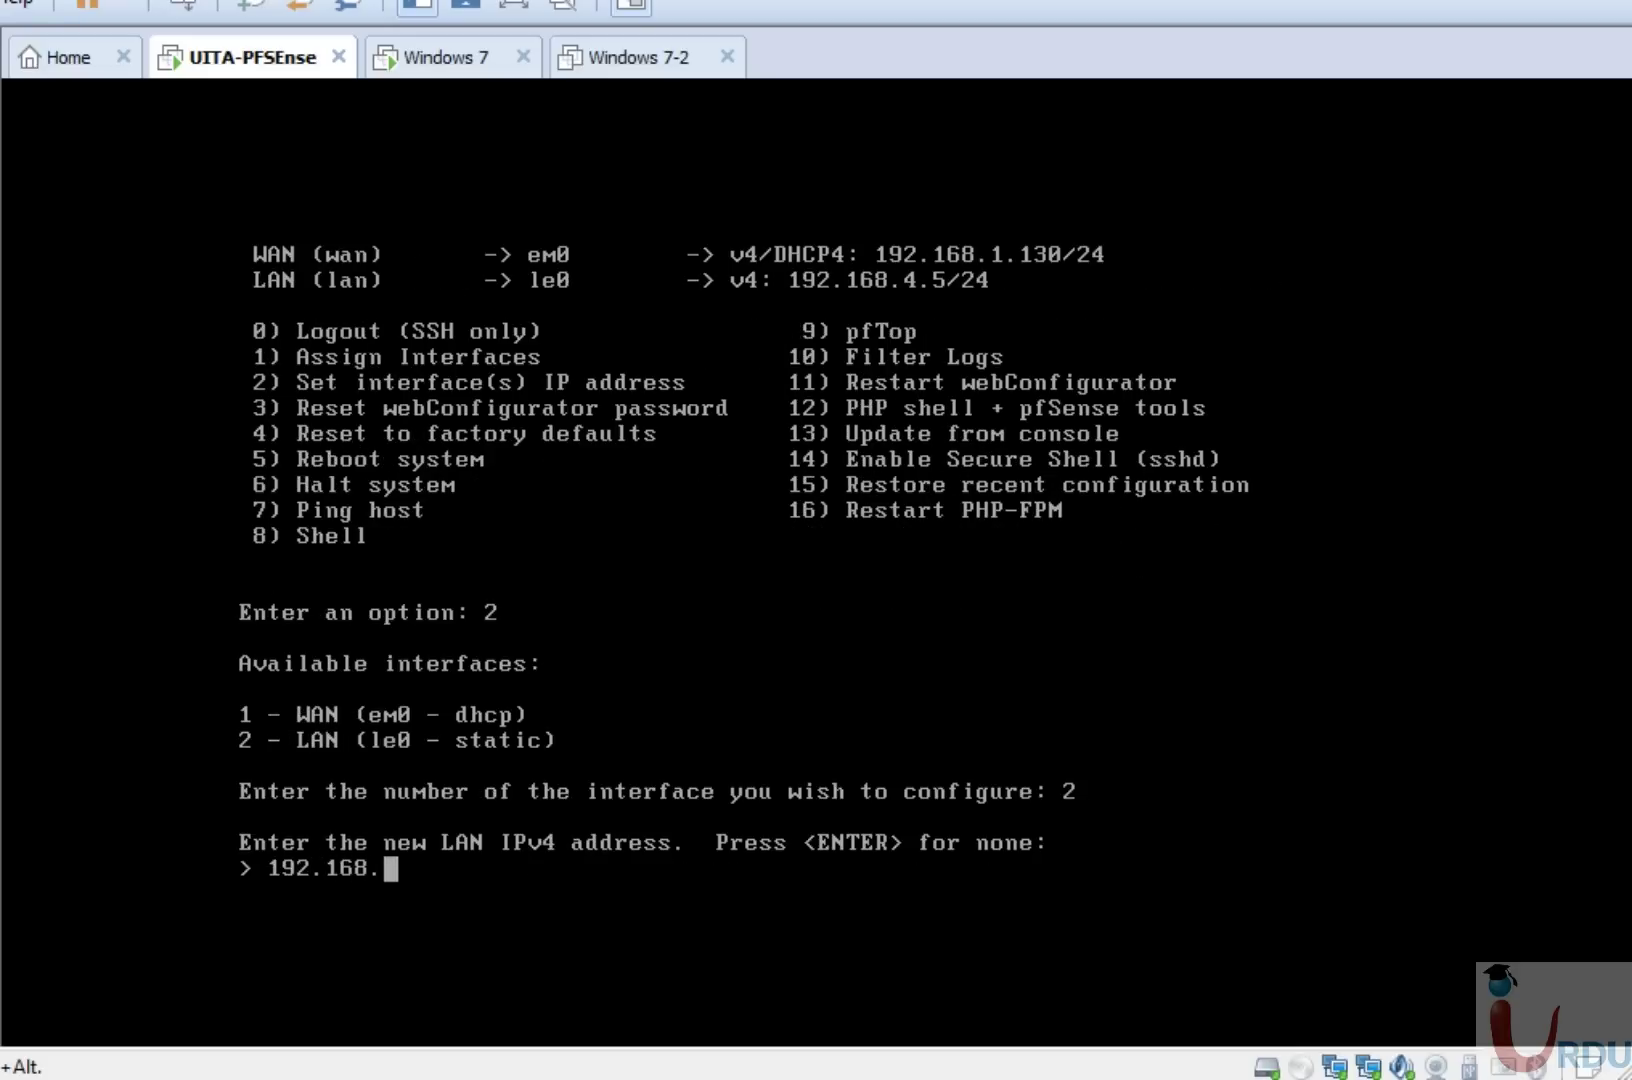
type("4.5")
key("Return")
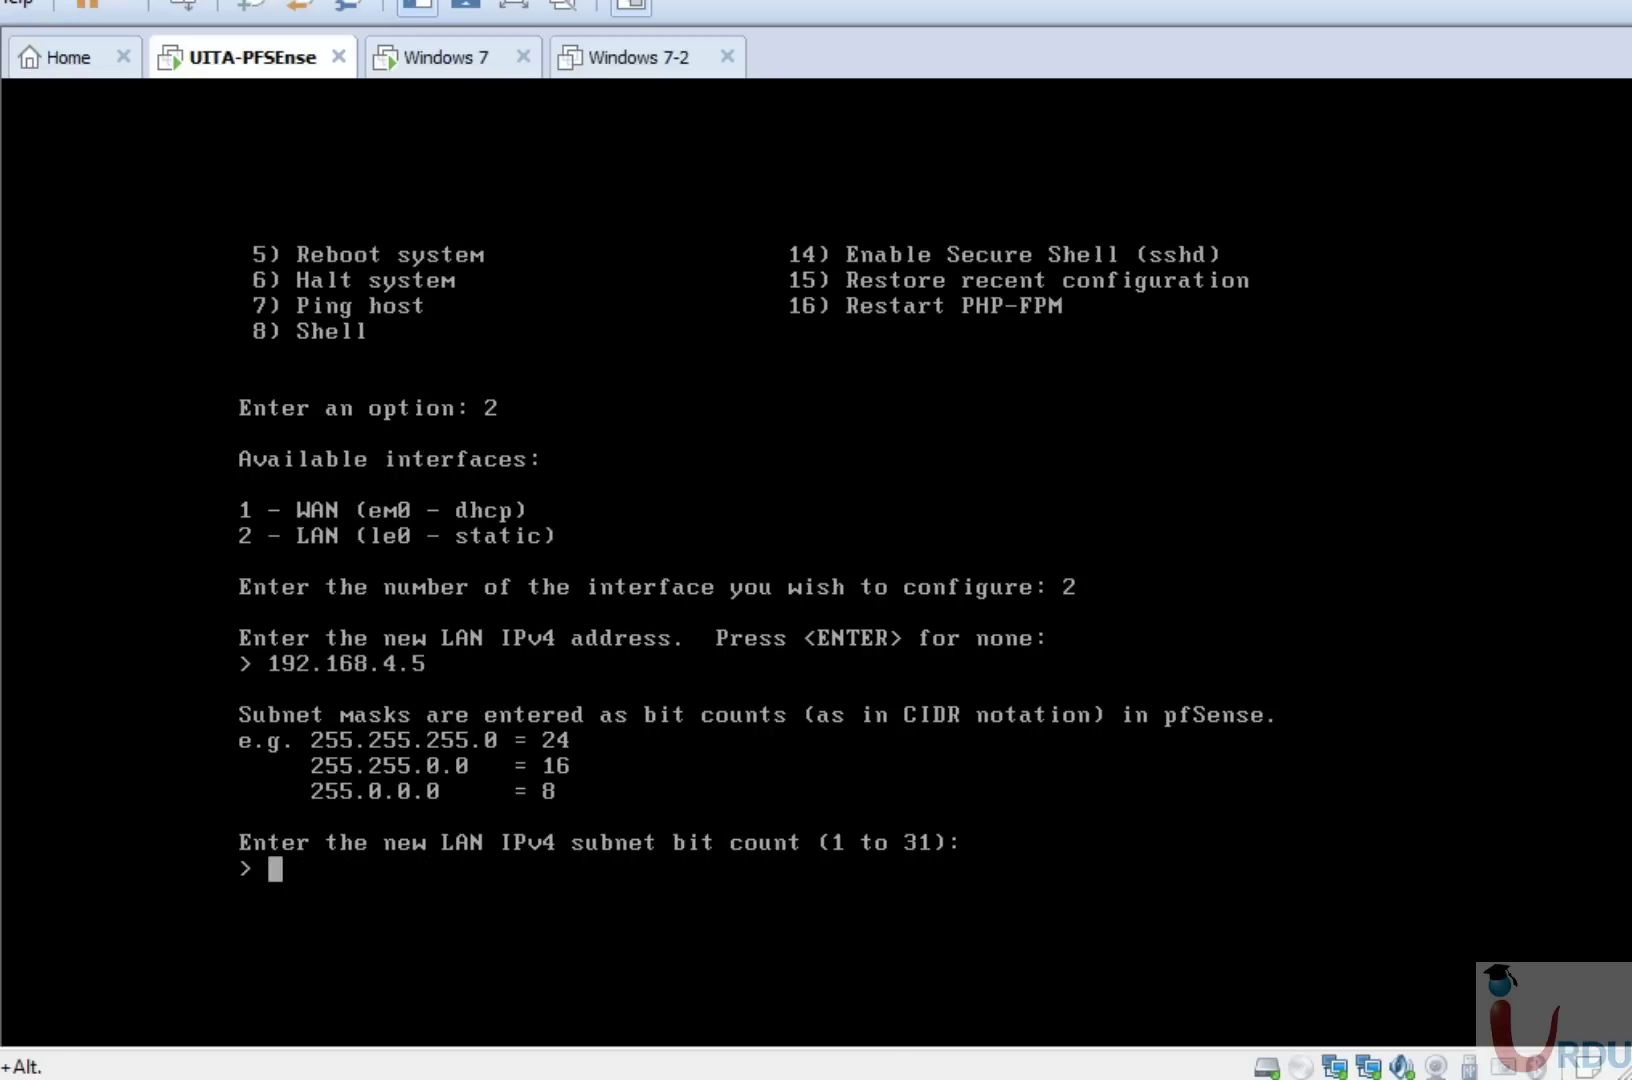
type("24")
key("Return")
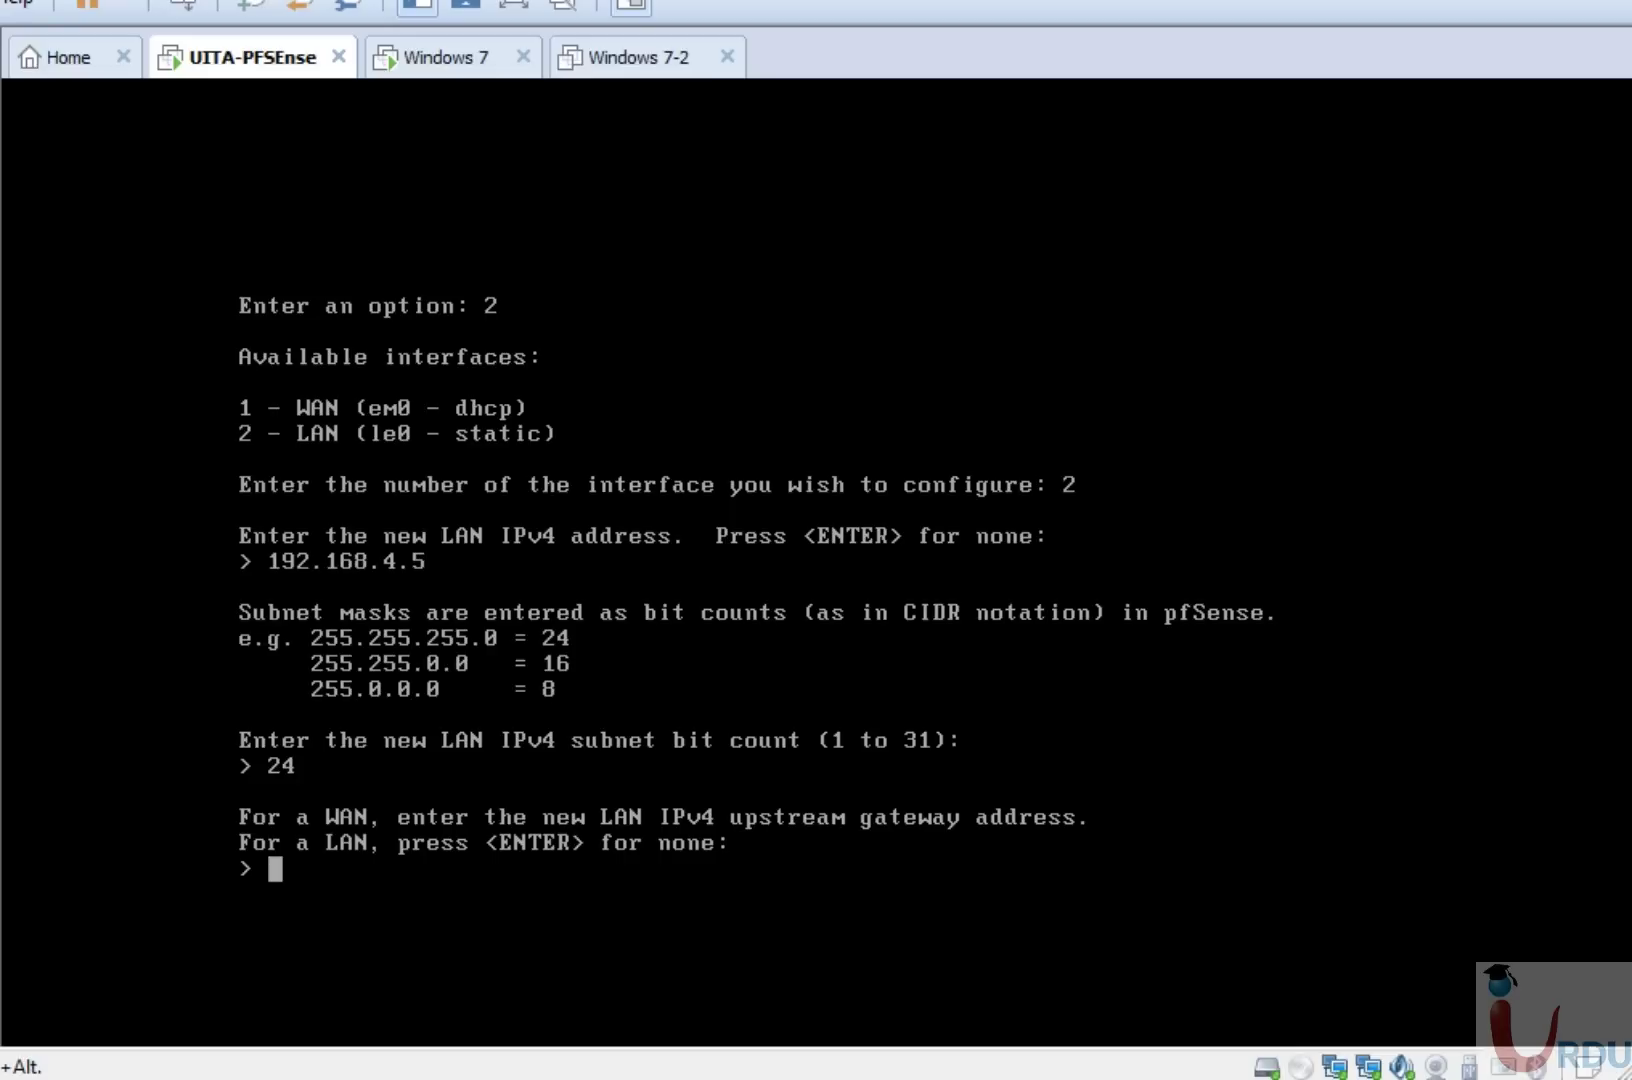
key("Return")
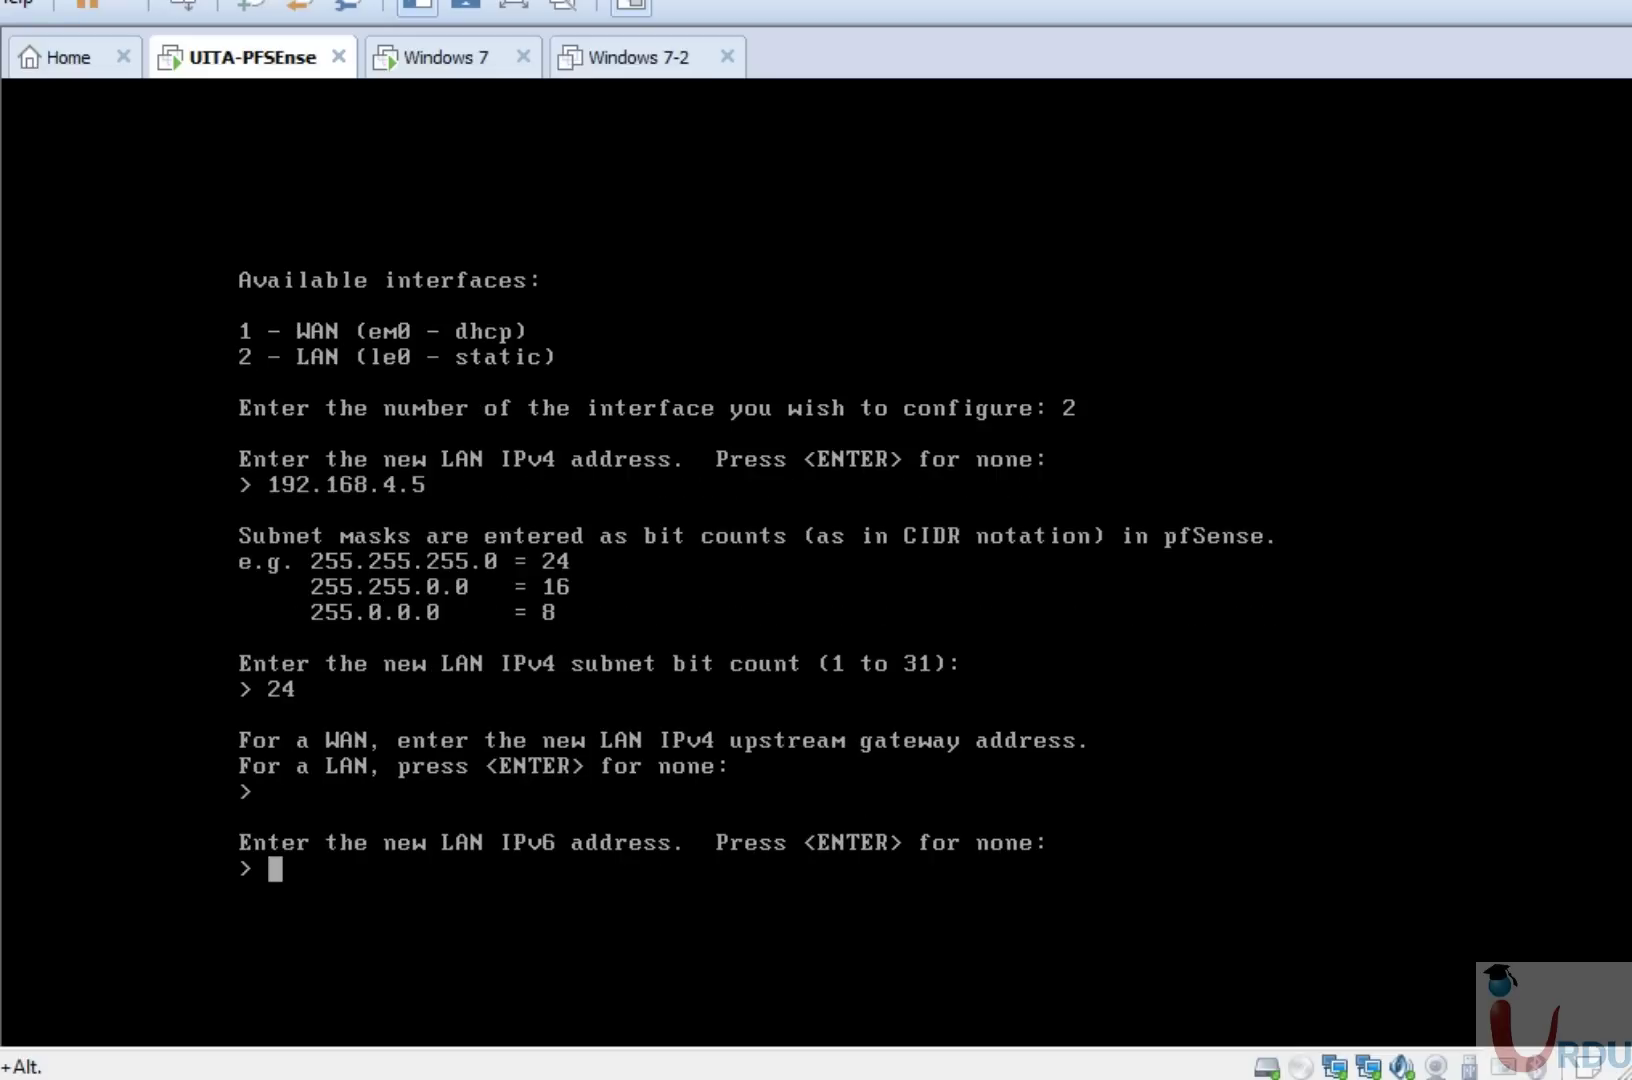
key("Return")
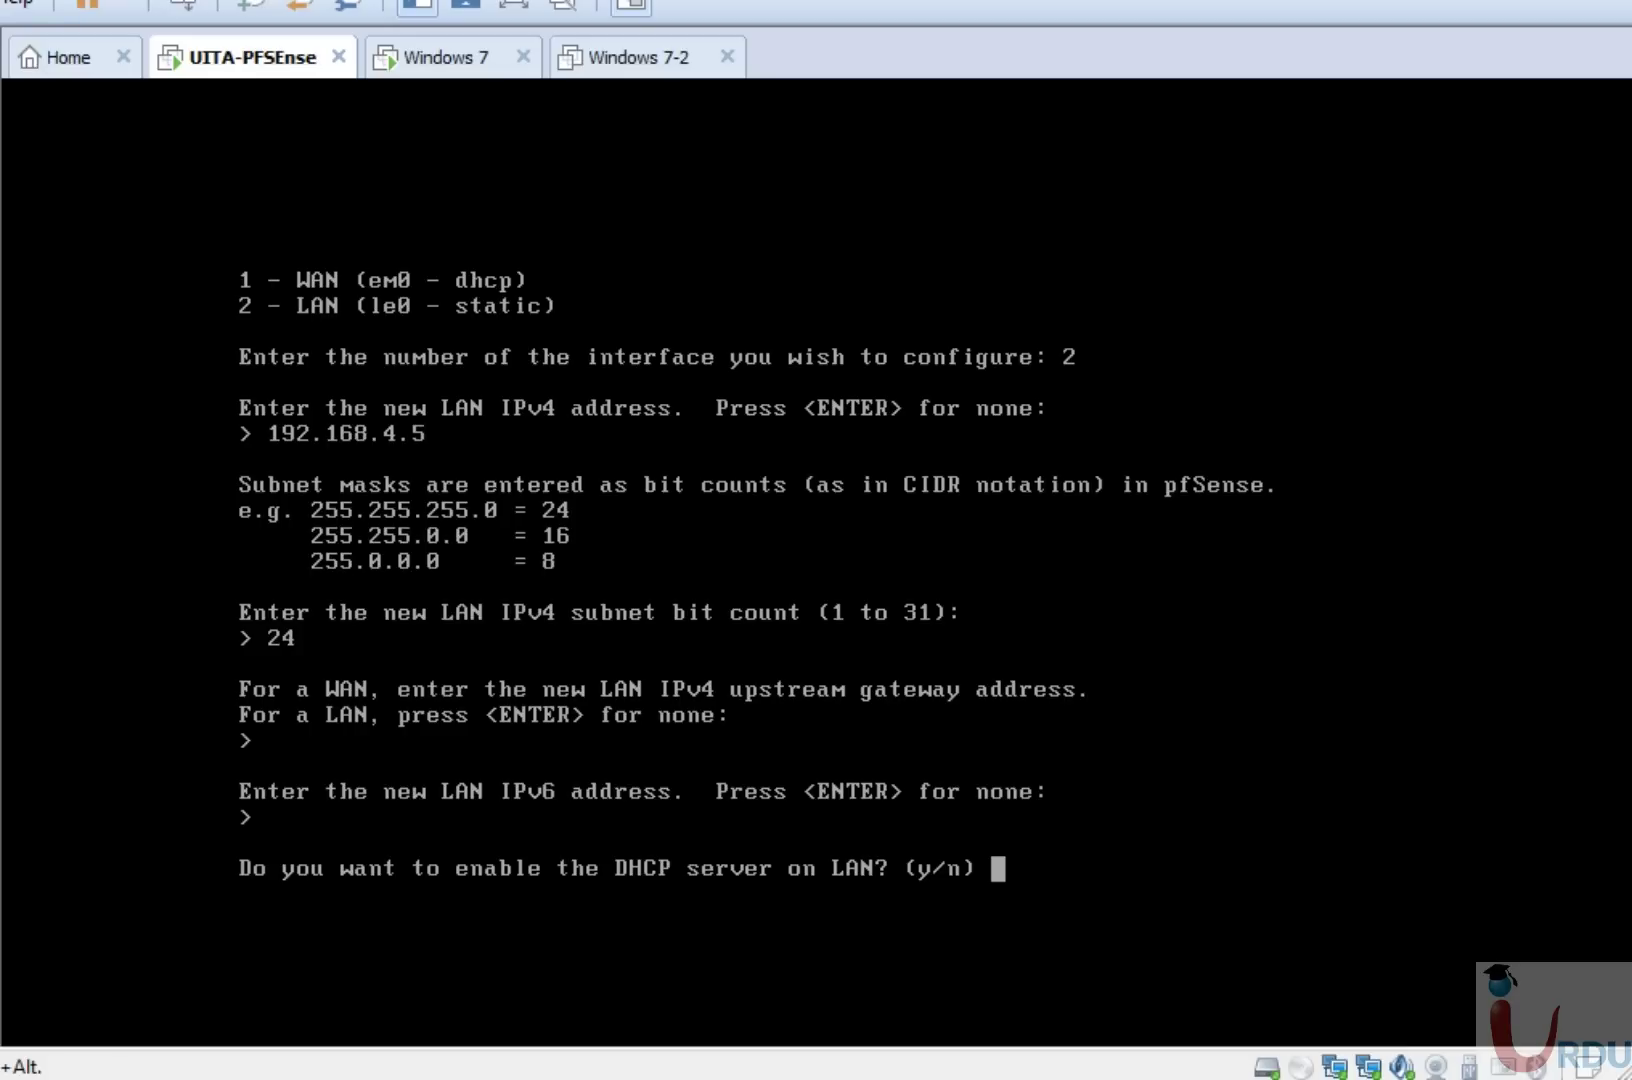
Turn on LAN DHCP for 192.168.4.50–192.168.4.60, keep HTTPS, and release input from the VM.
type("y")
key("Return")
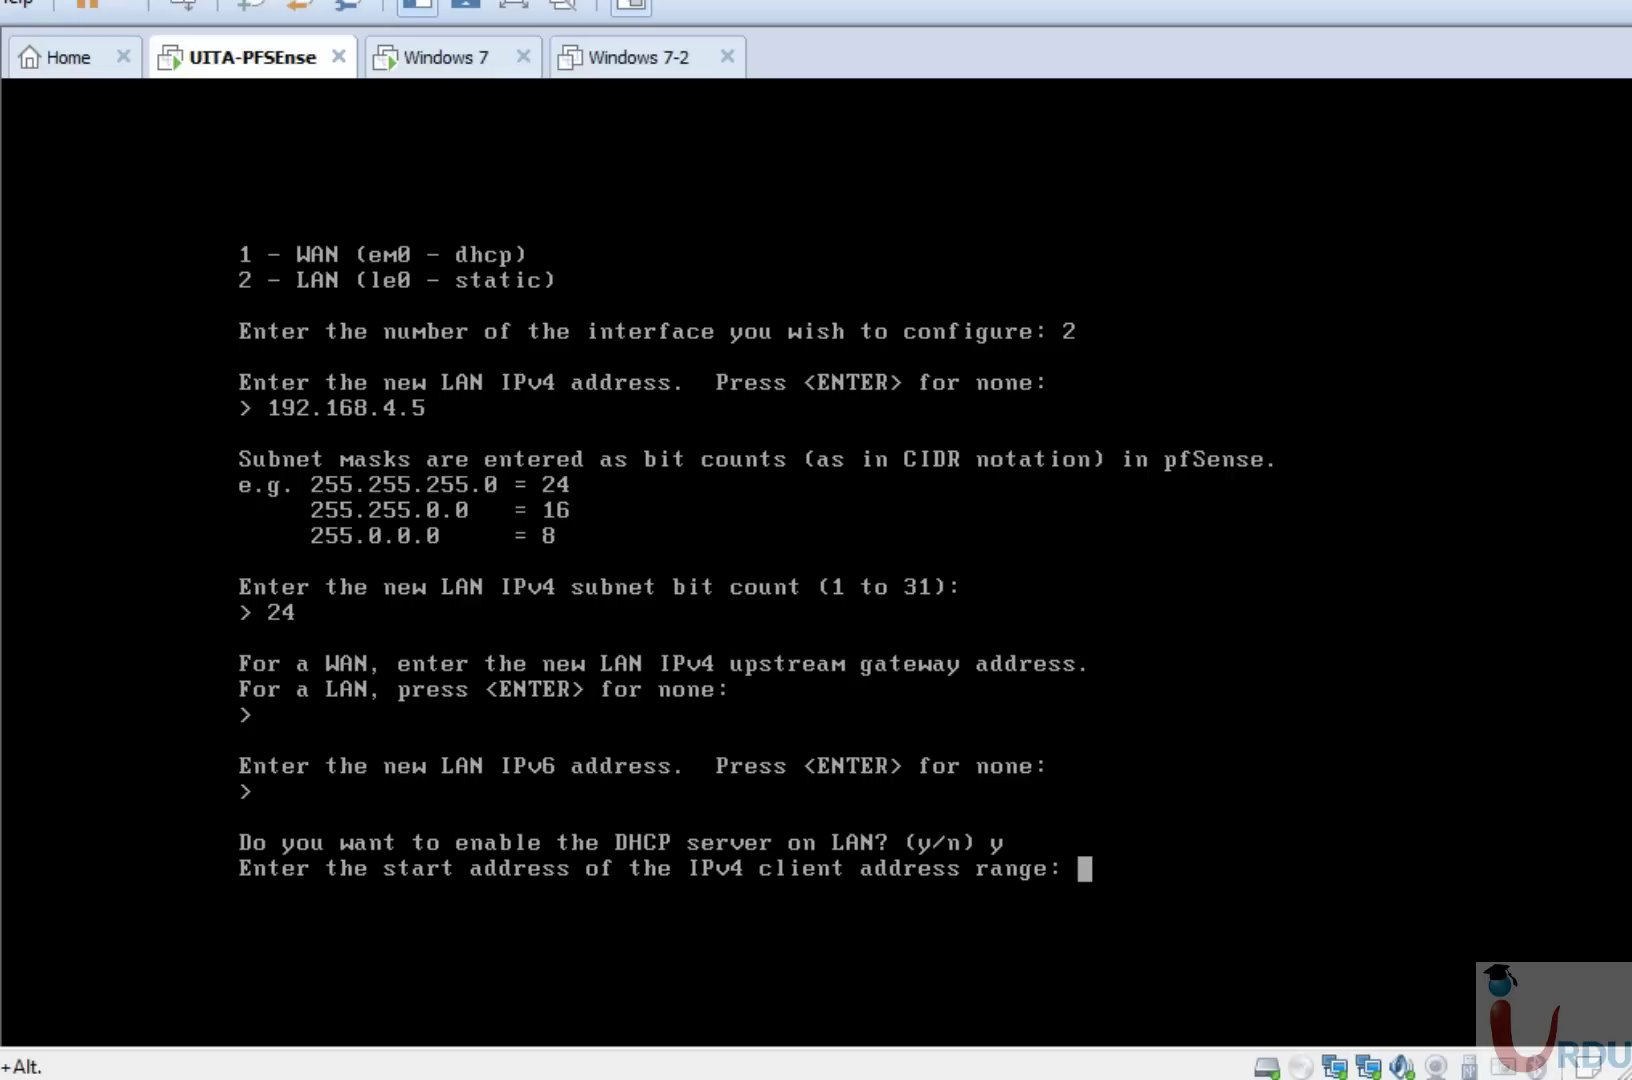
type("192.168")
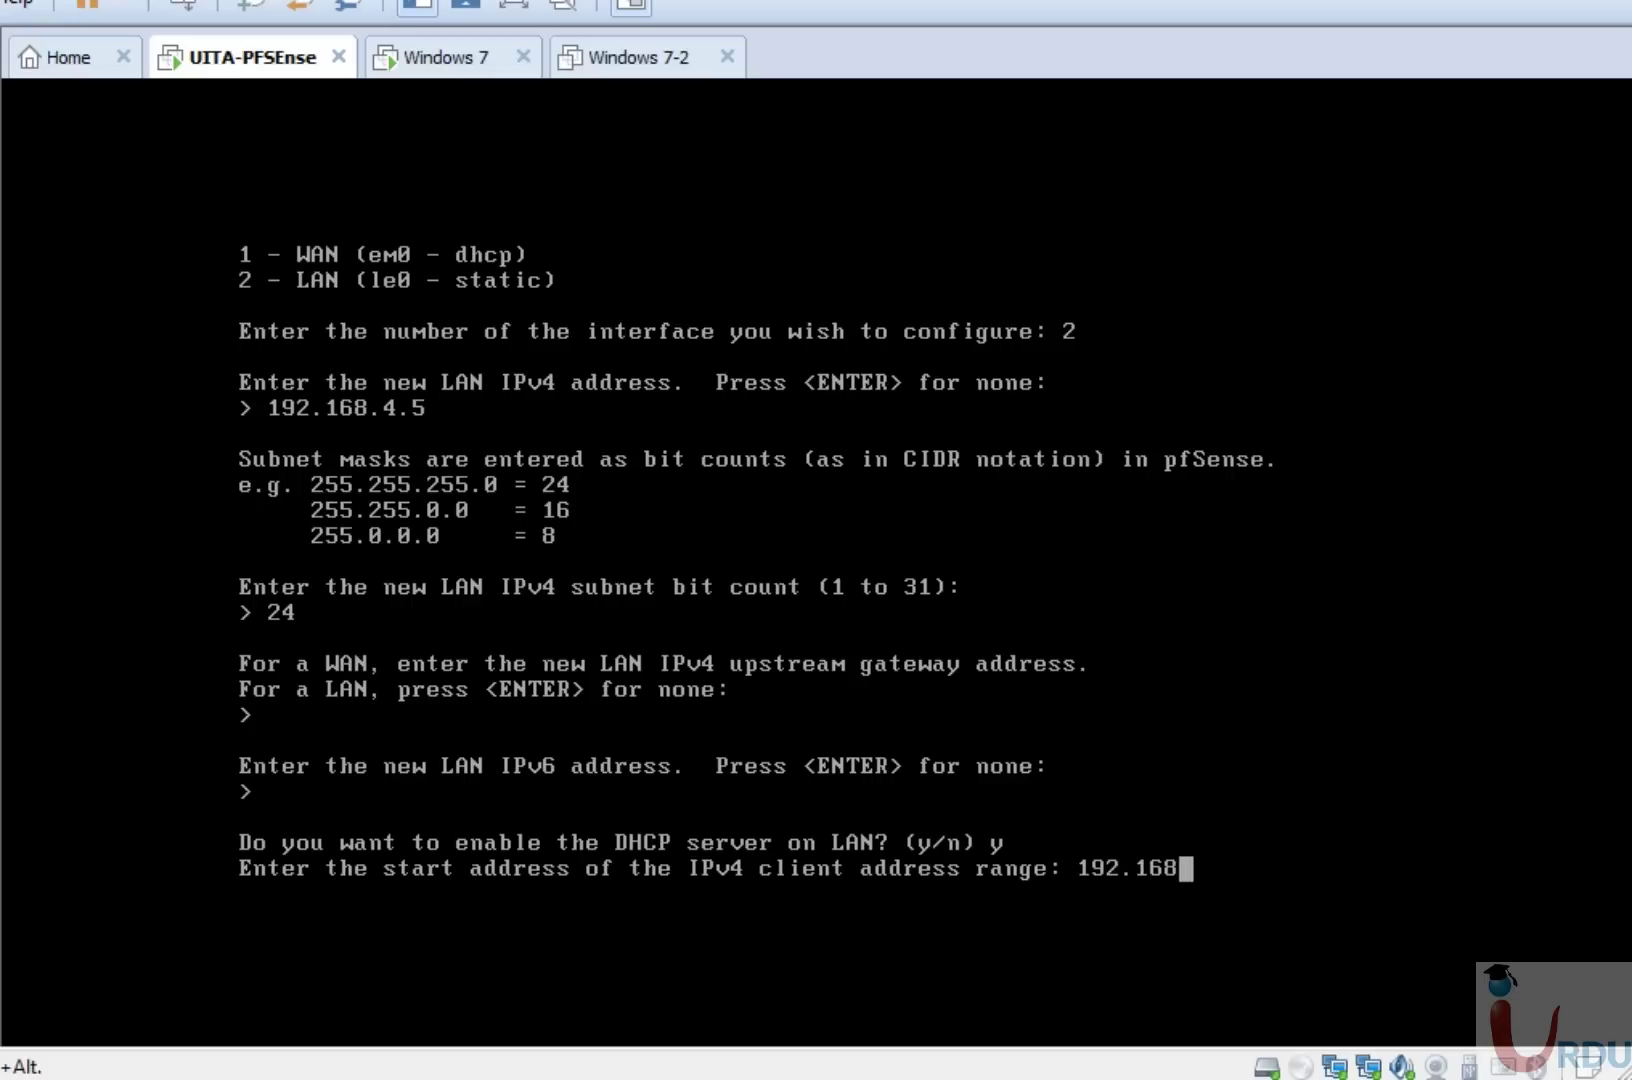
type(".4.50")
key("Return")
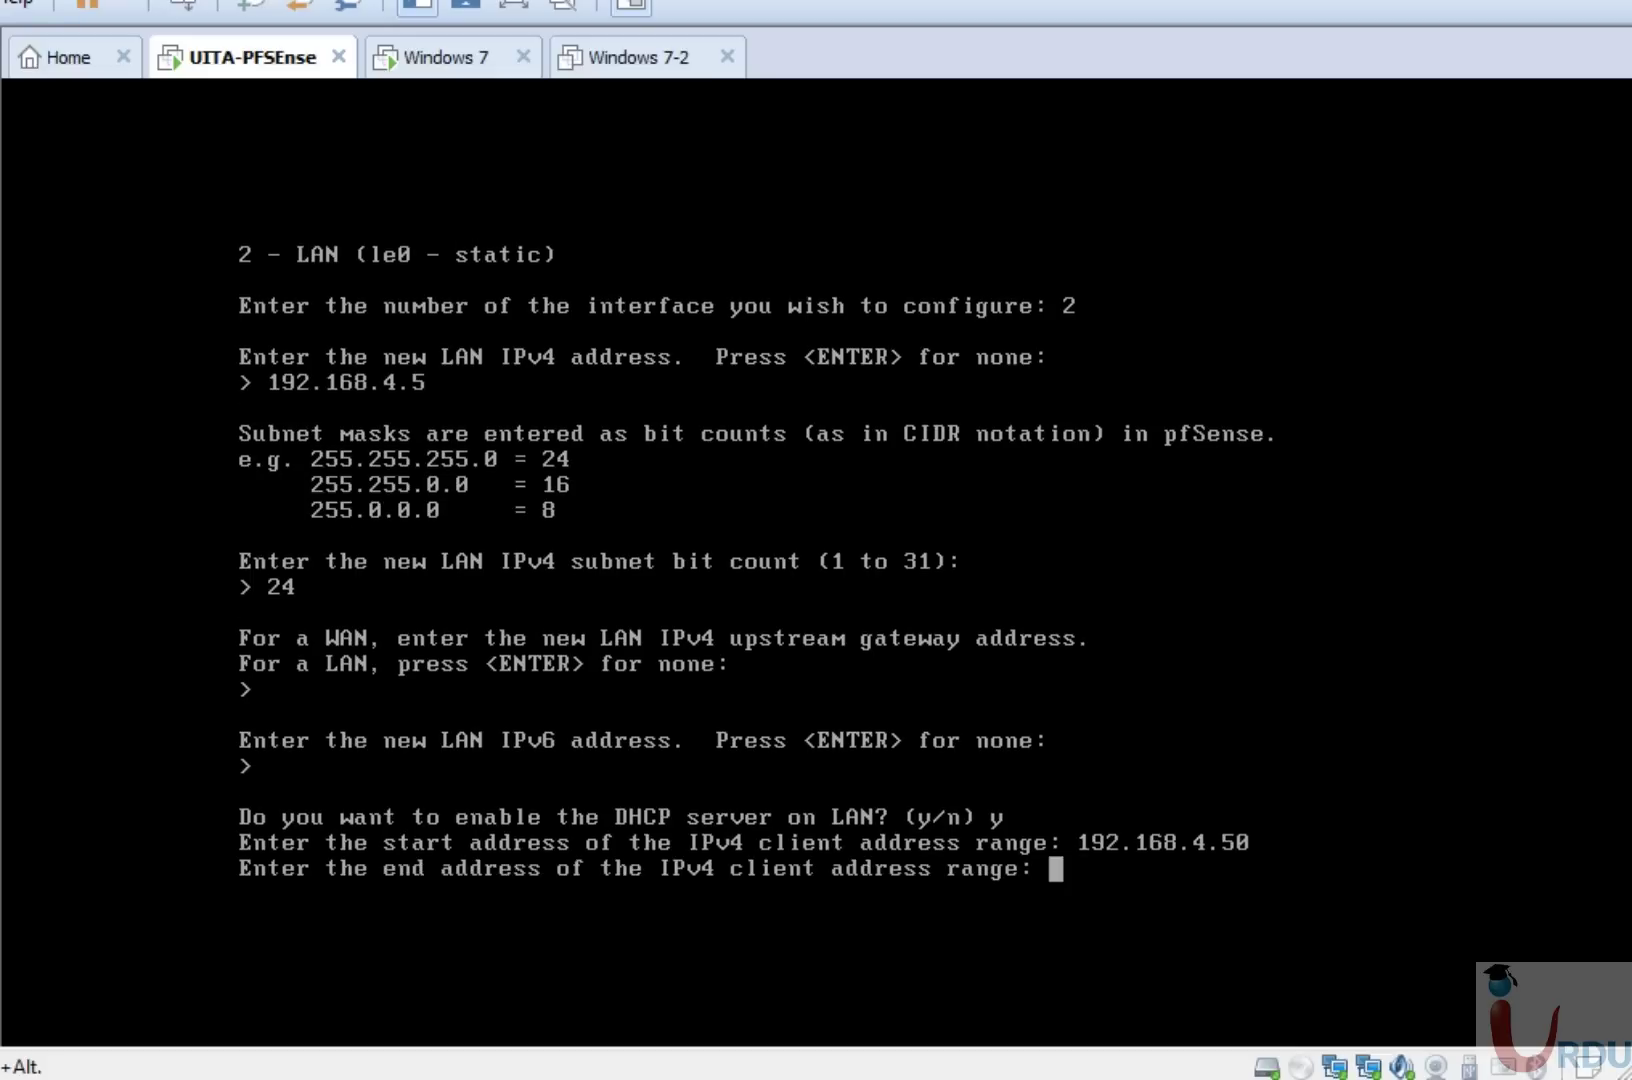
type("192.168.4.")
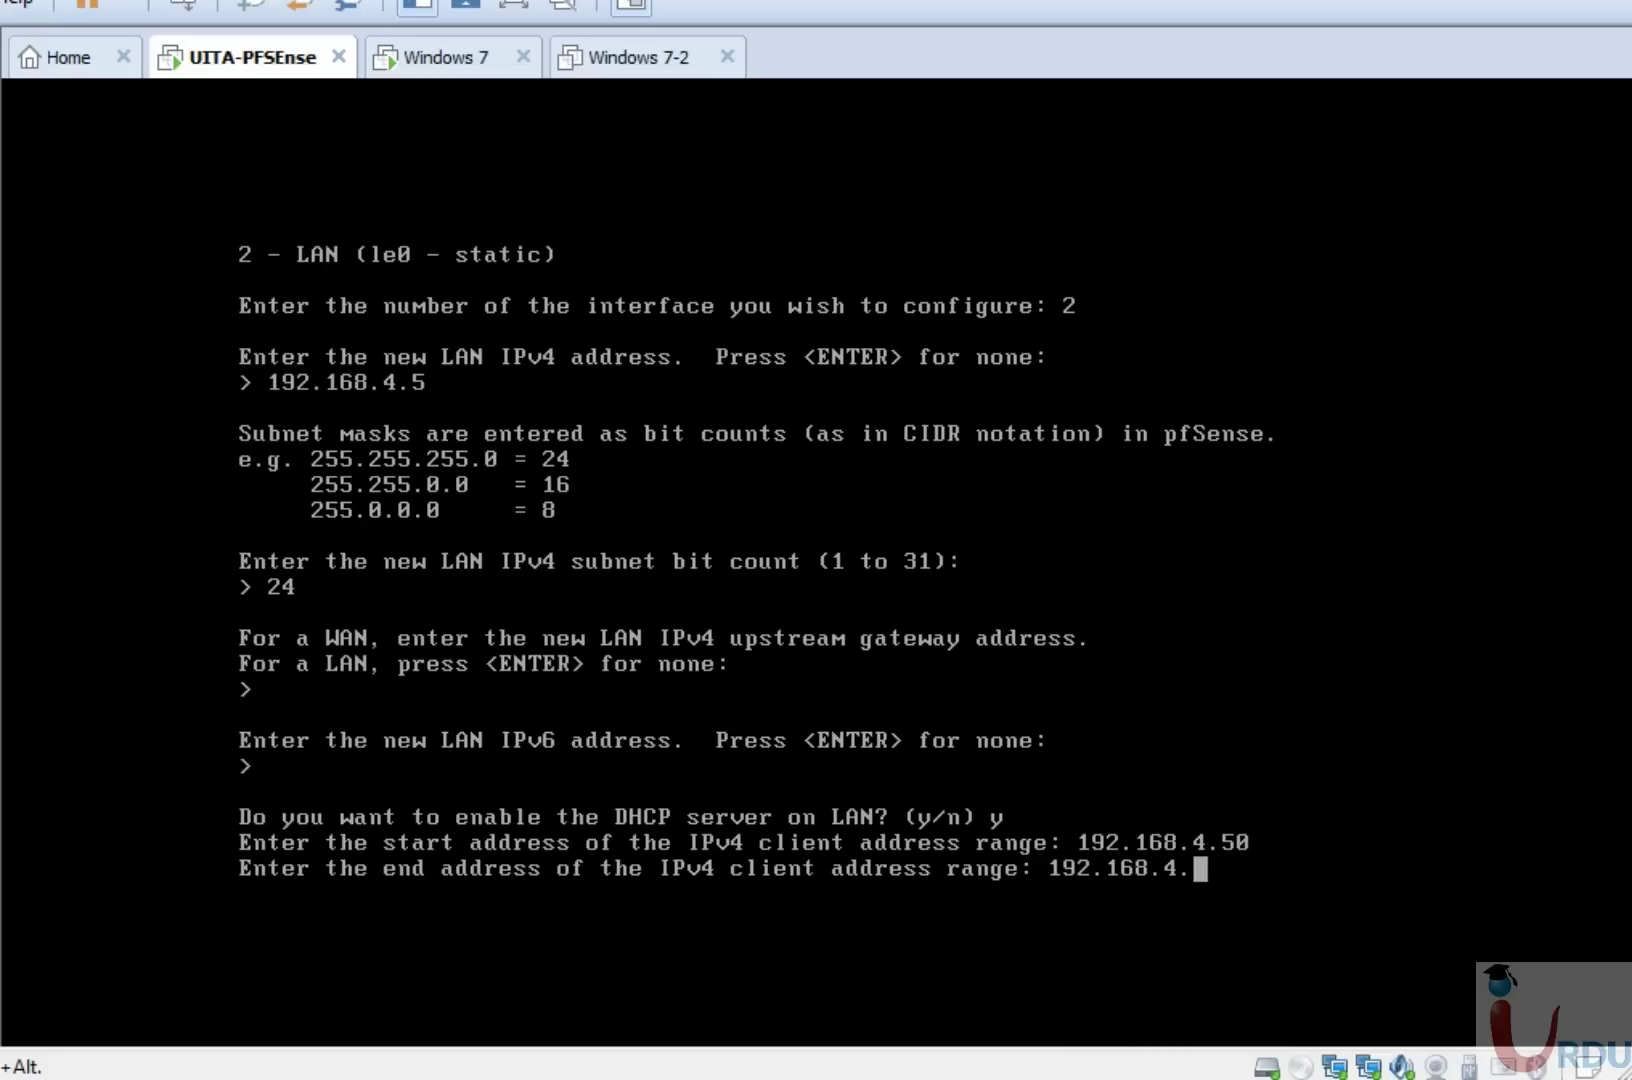
type("60")
key("Return")
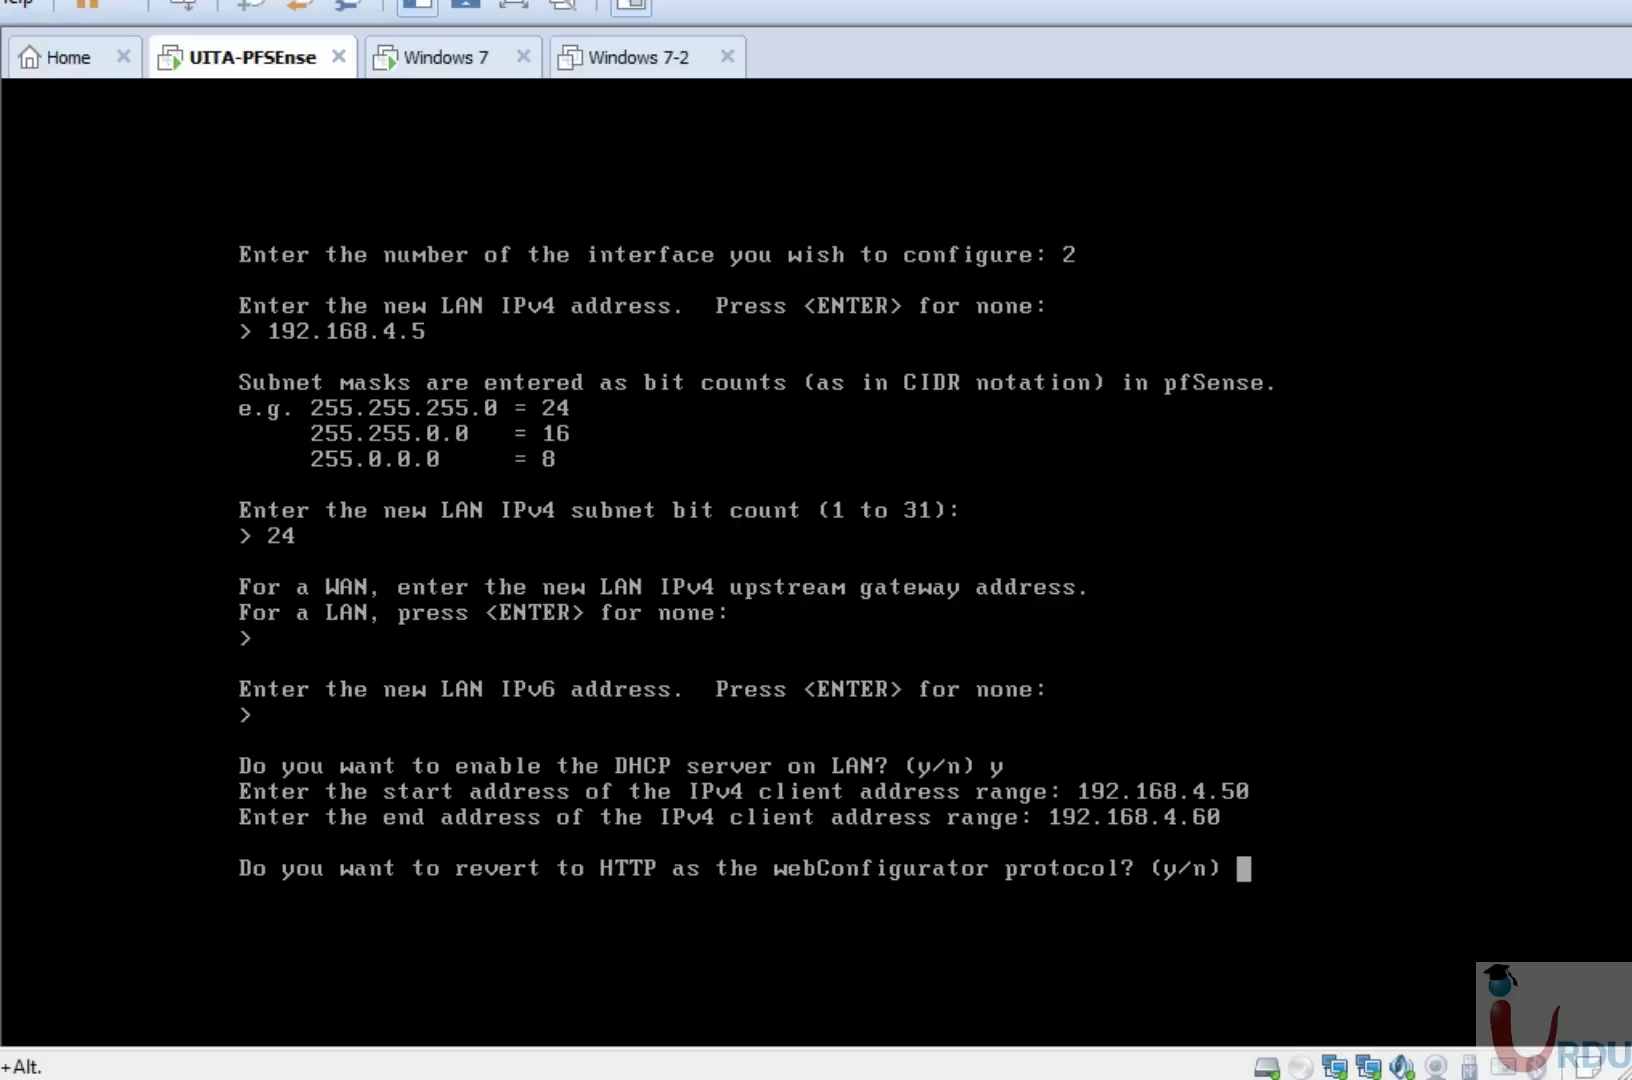
type("n")
key("Return")
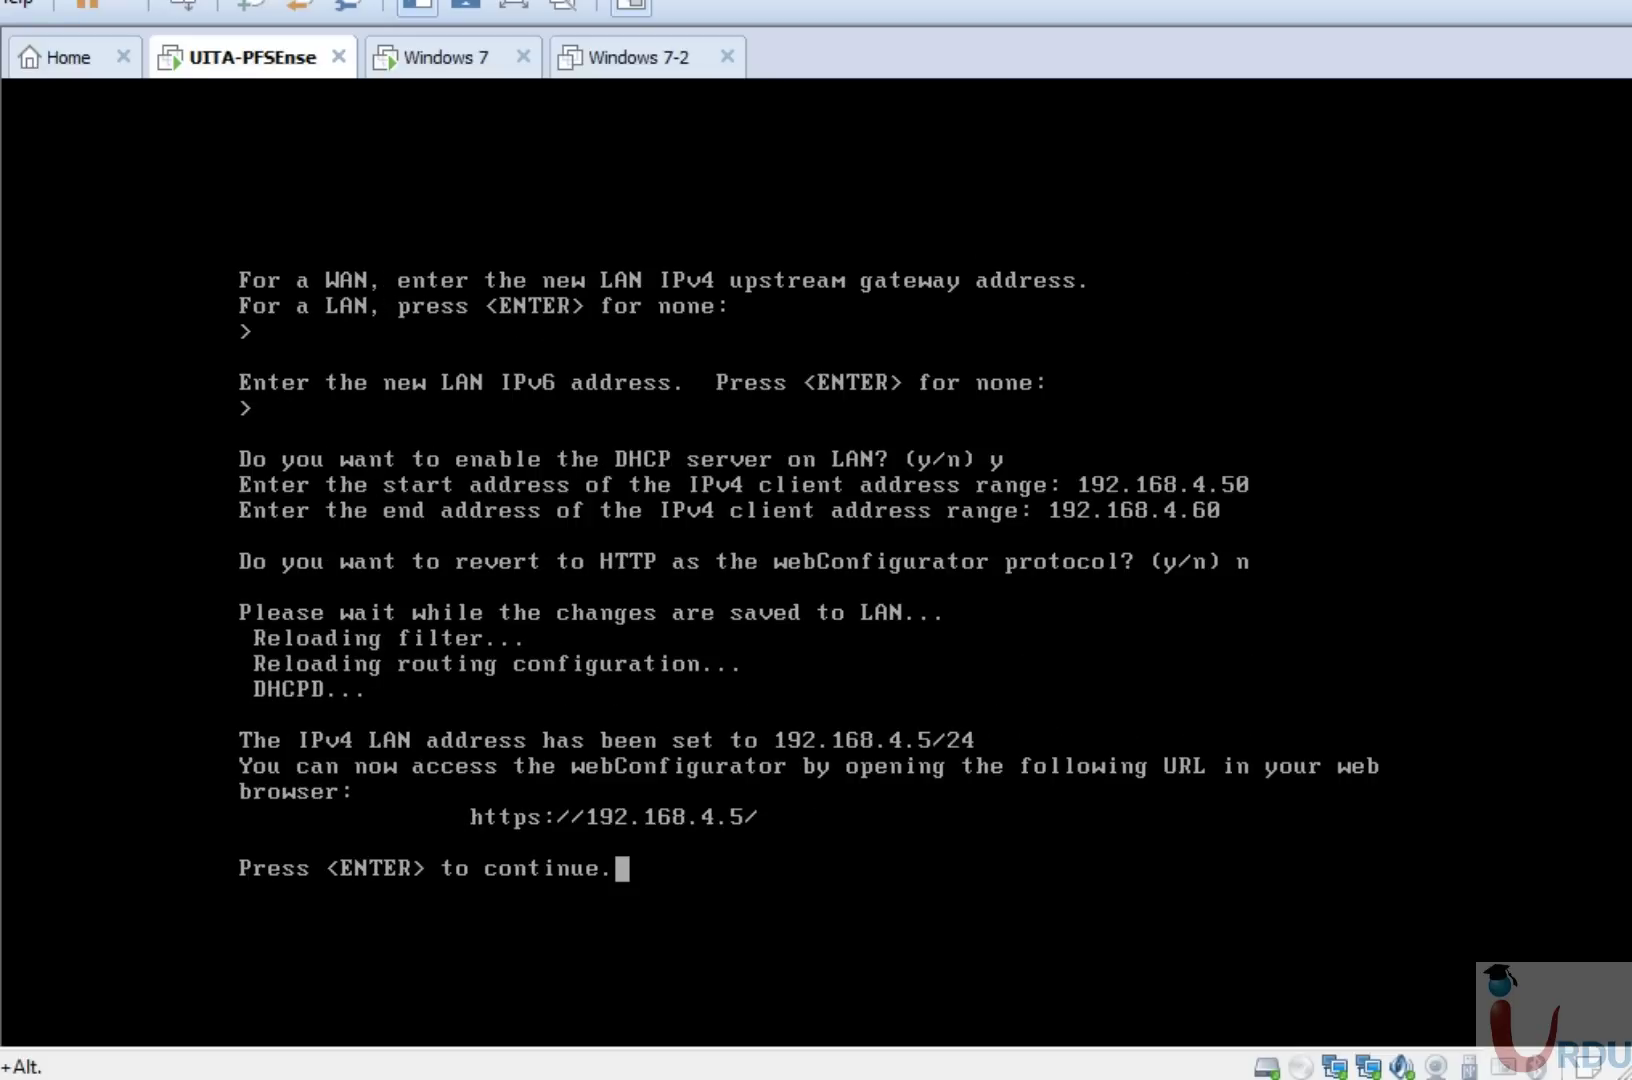
key("Return")
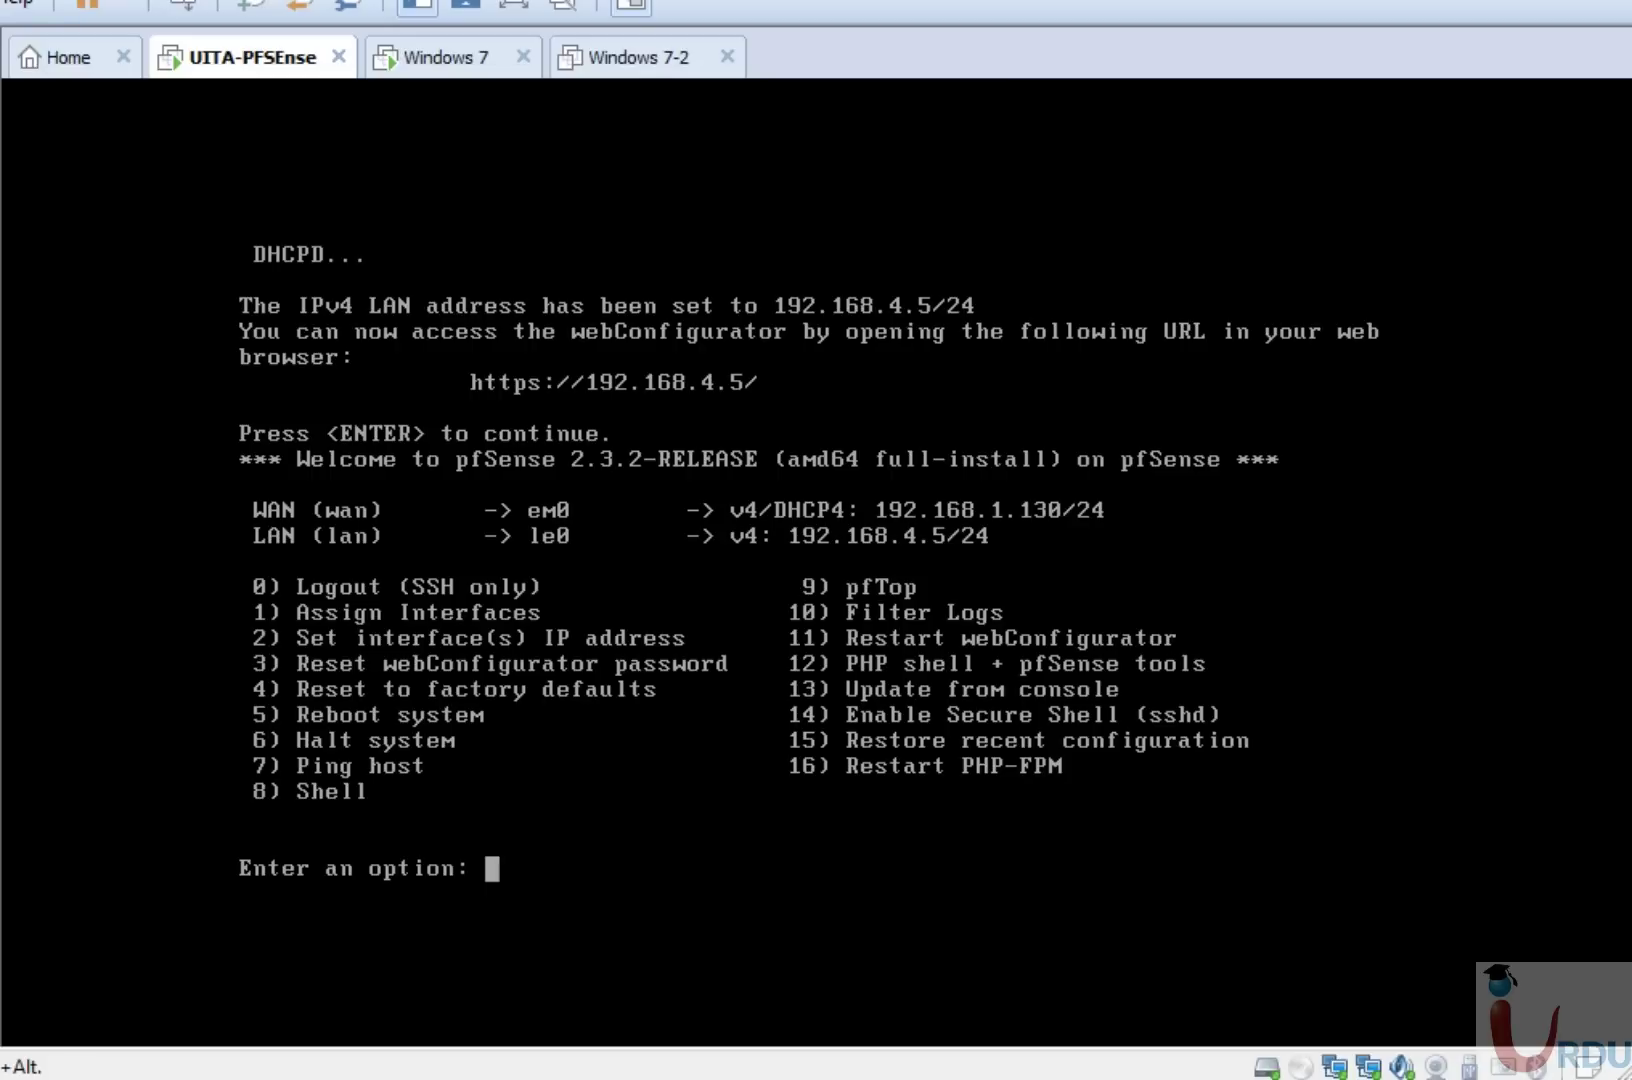
key("ctrl+alt")
Log into the pfSense web UI with the administrator credentials and check WAN and LAN on the dashboard.
left_click(463, 80)
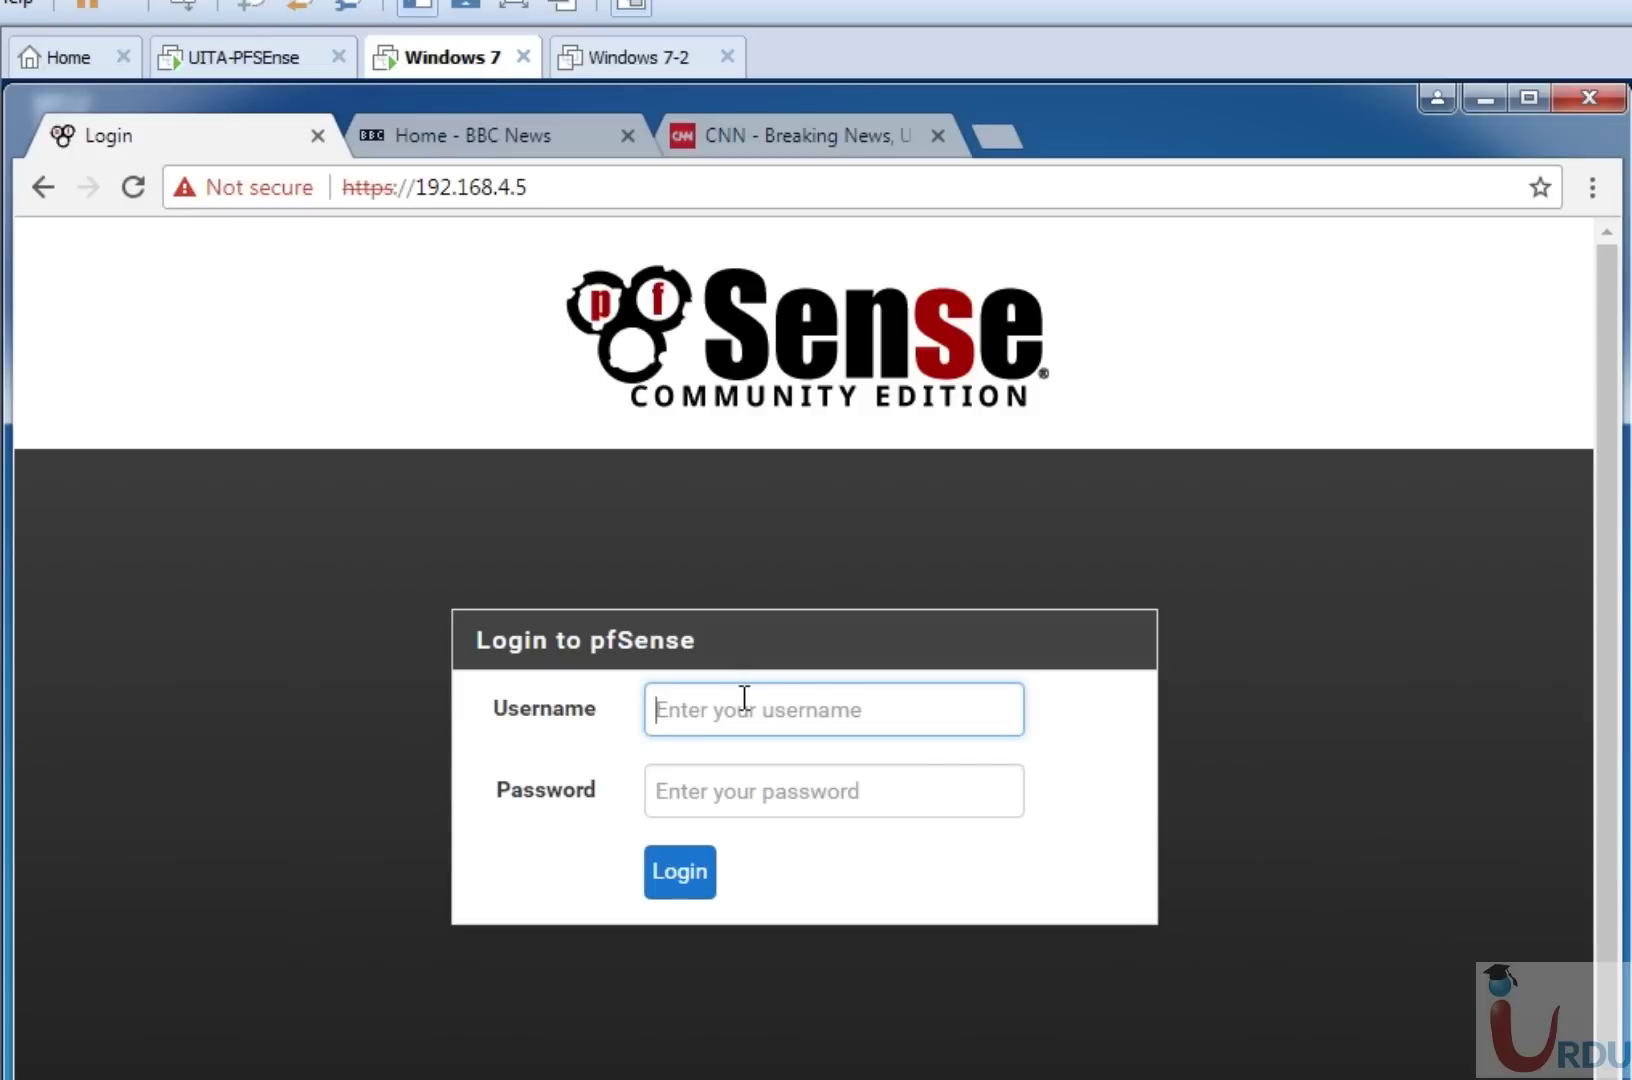
type("admin")
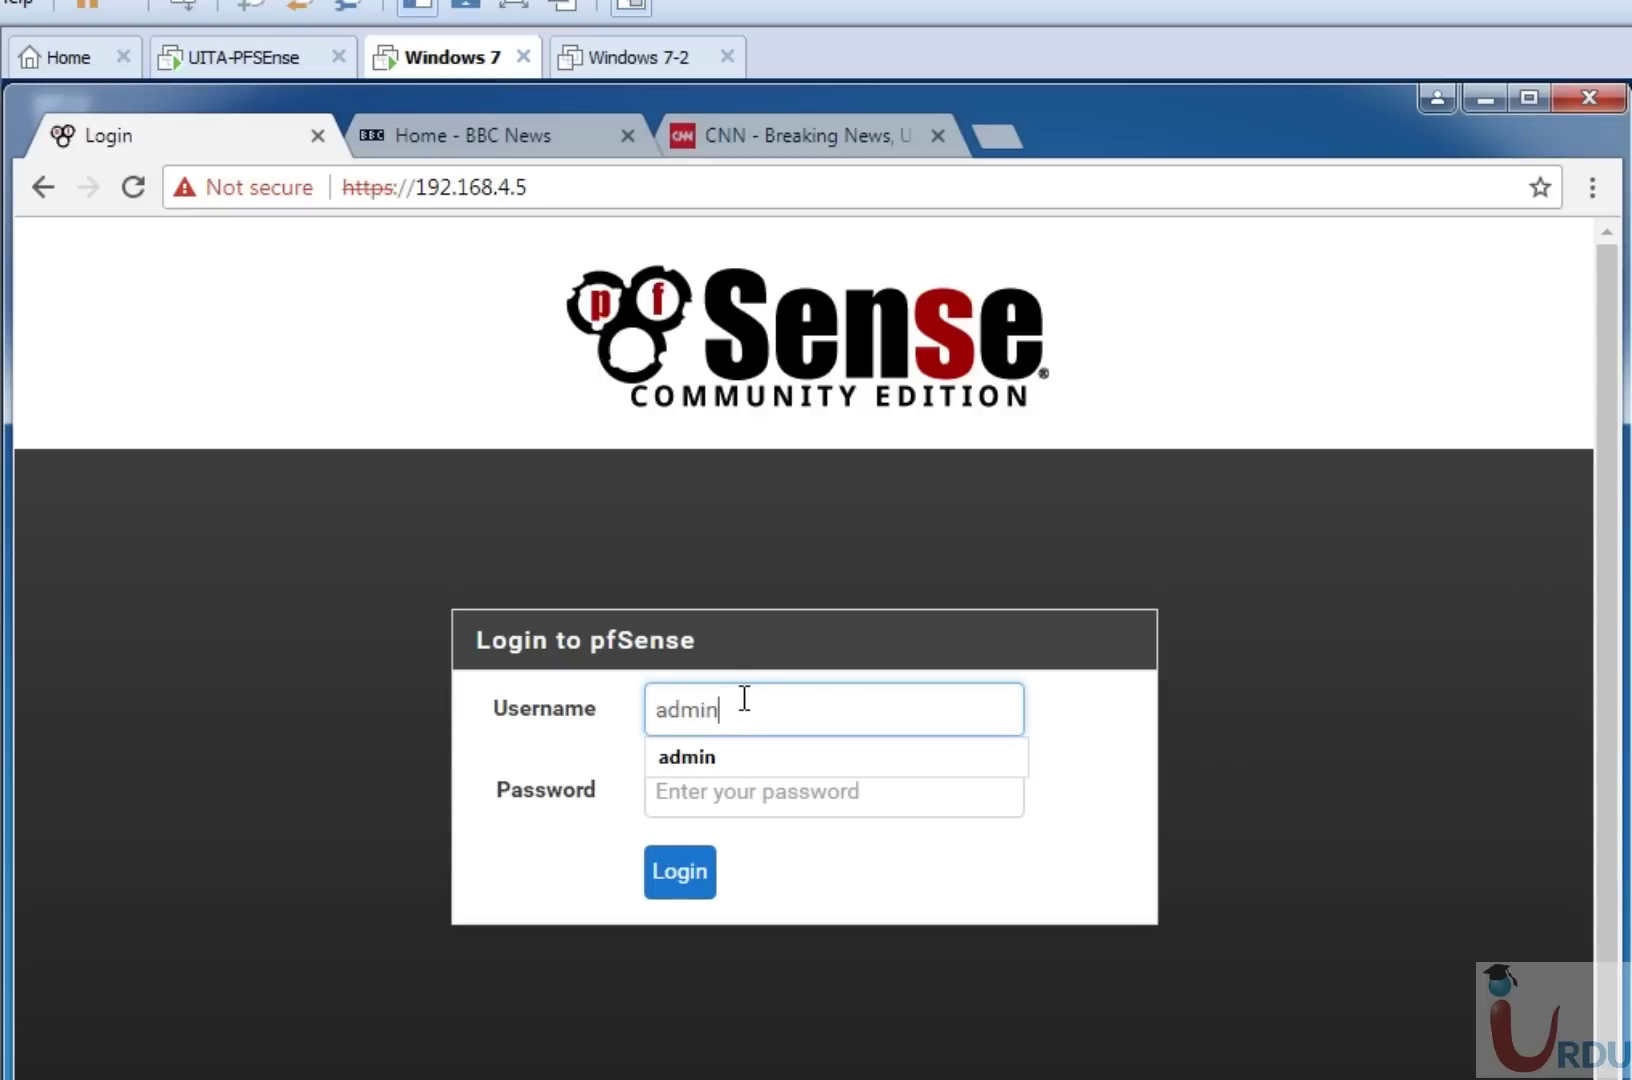
key("Tab")
type("pfse")
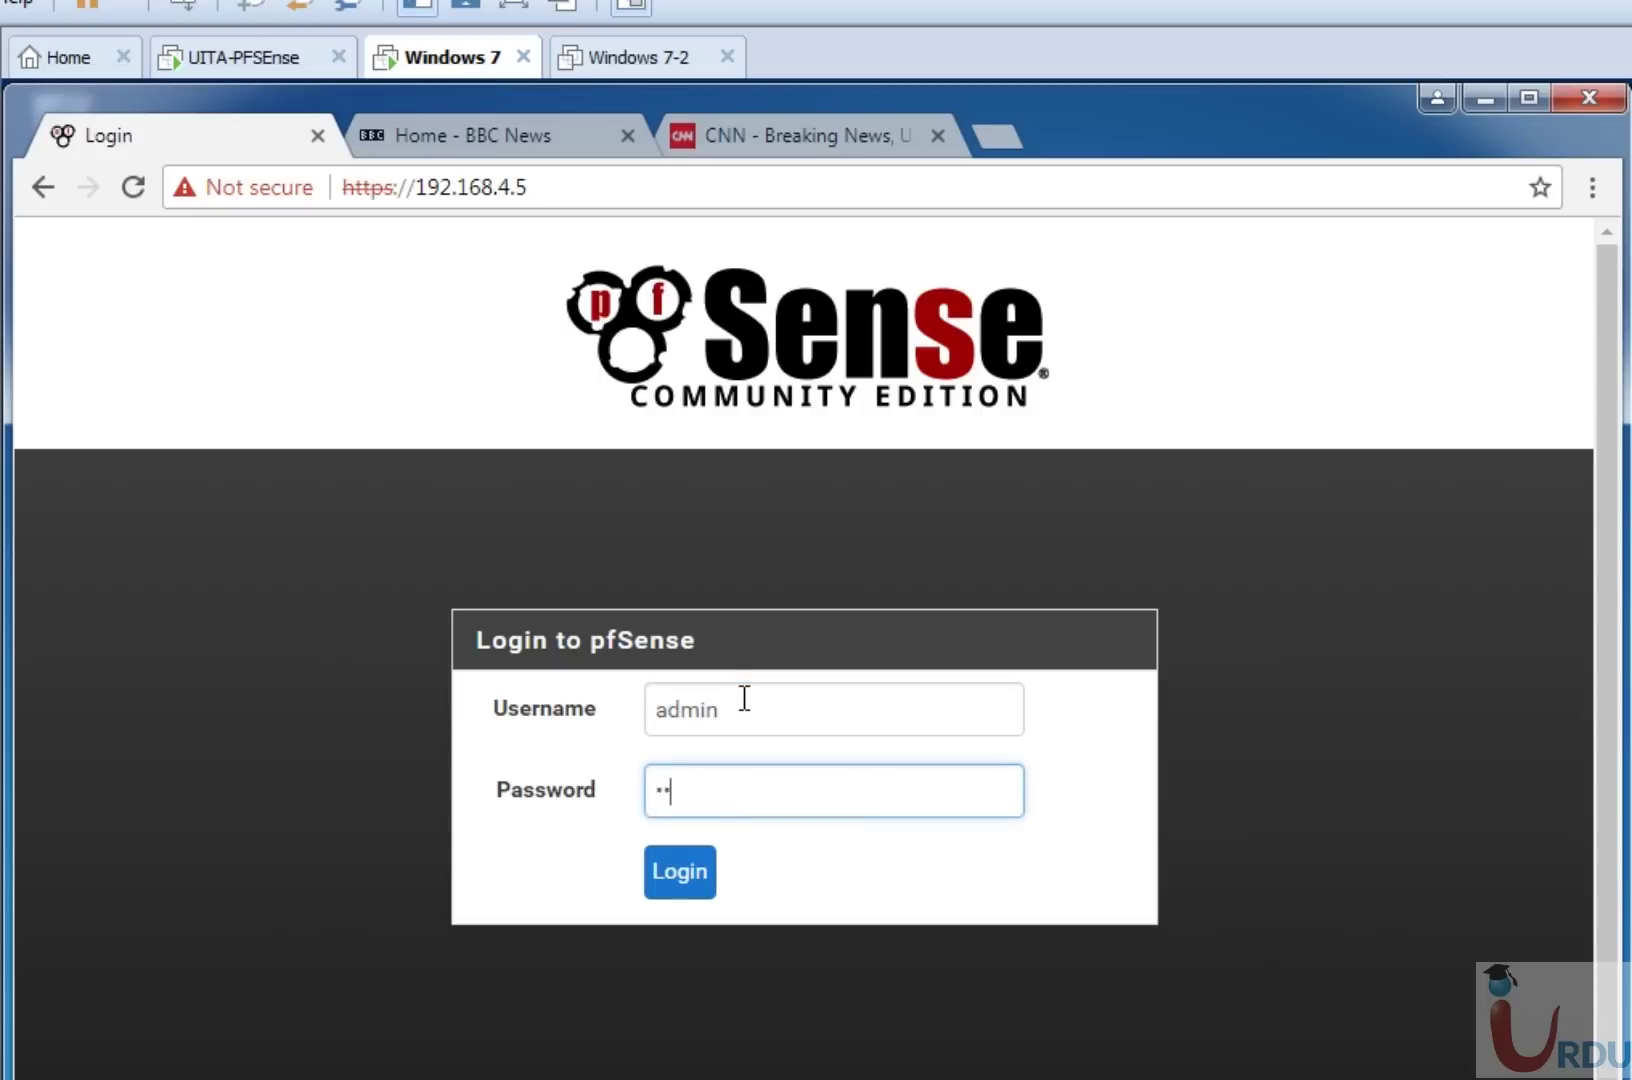
type("nse")
key("Return")
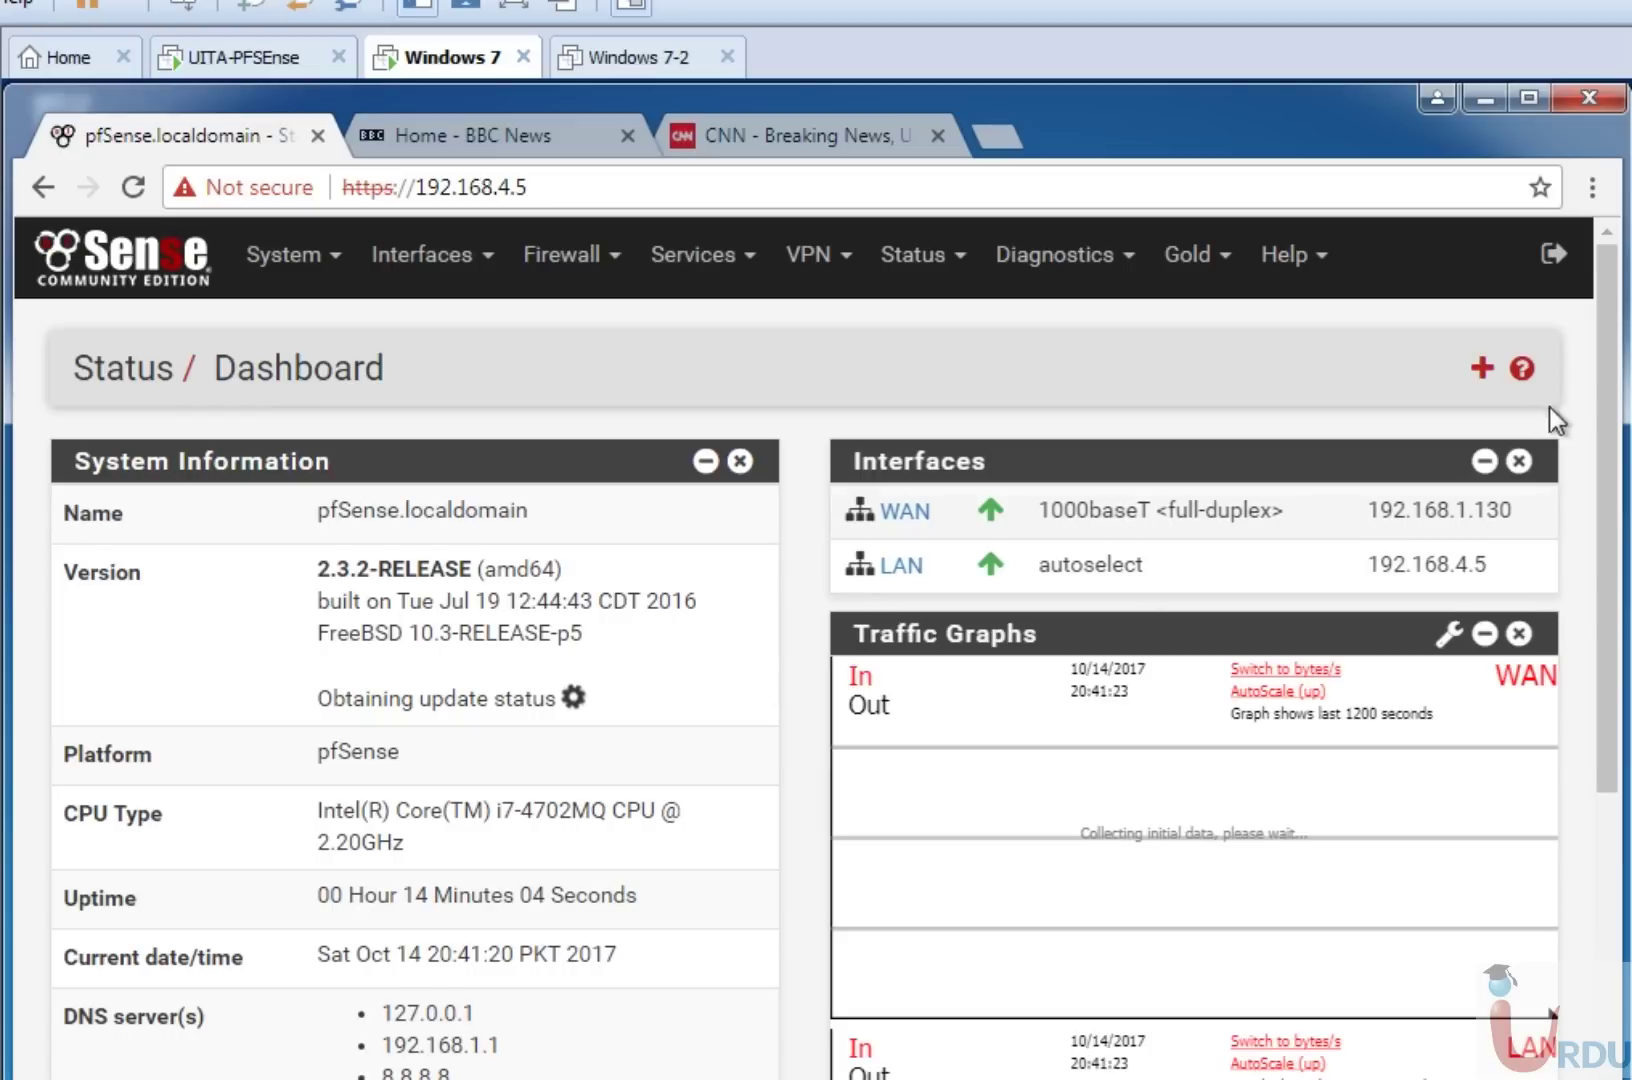
scroll(1612, 420, "down", 5)
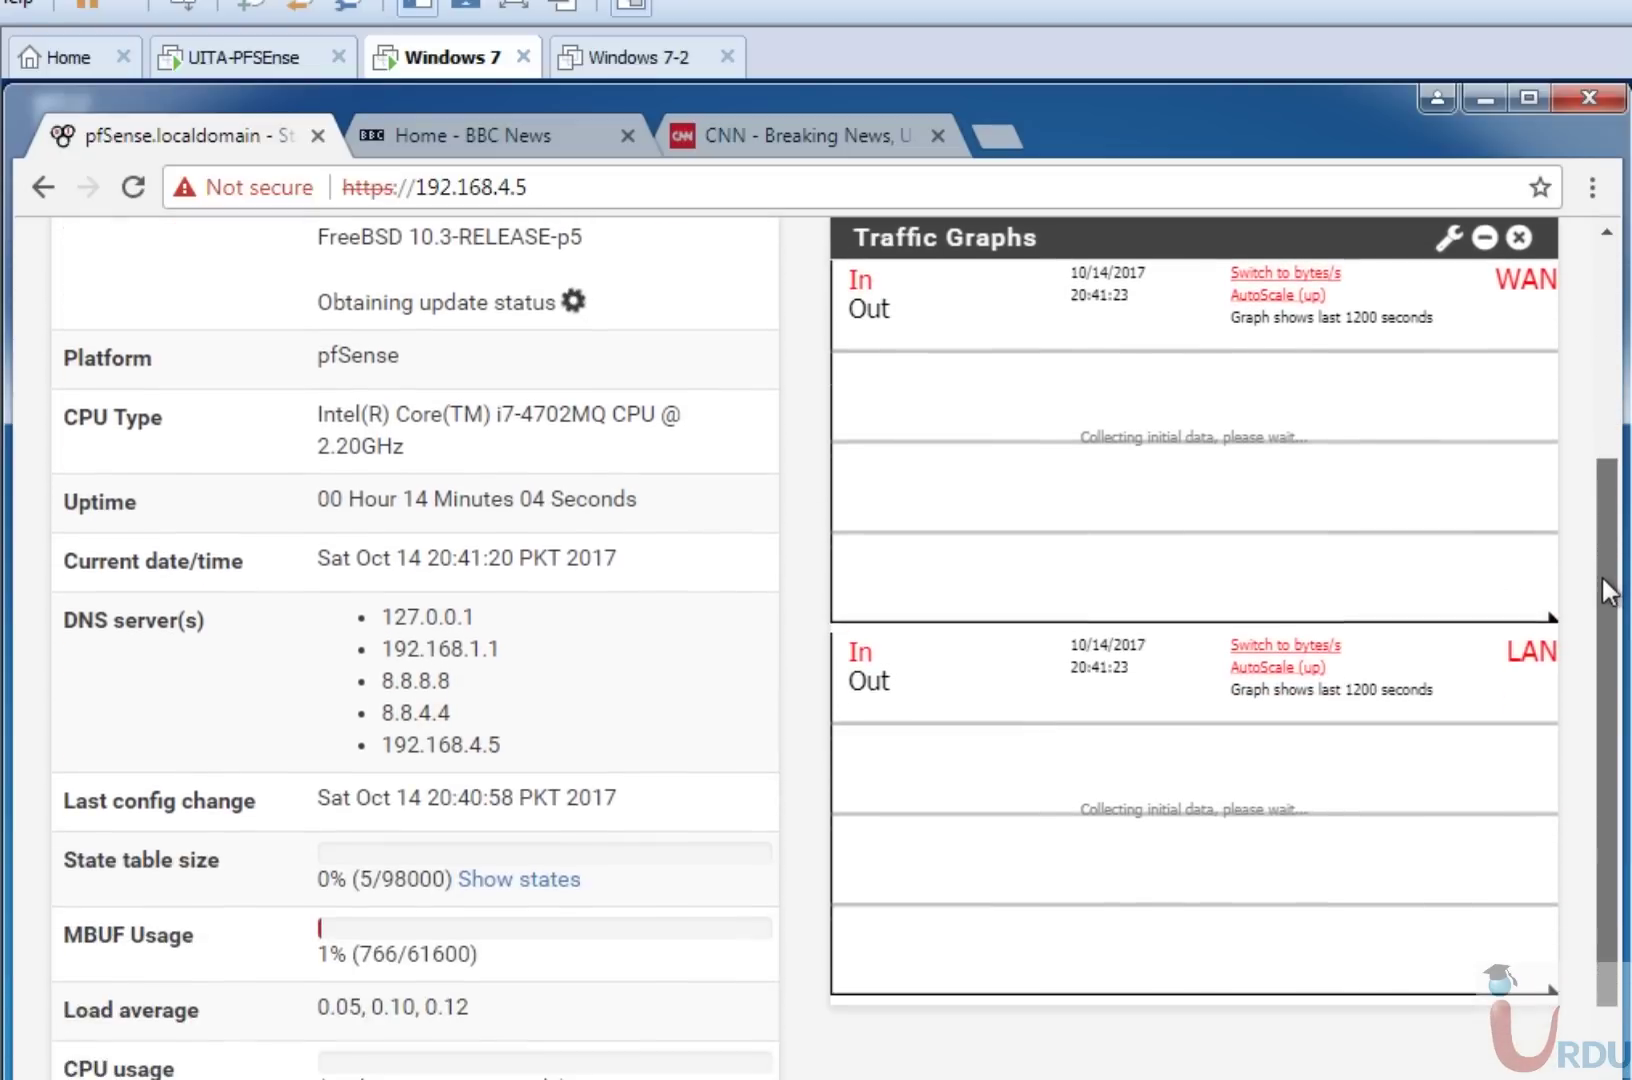
scroll(1601, 724, "up", 5)
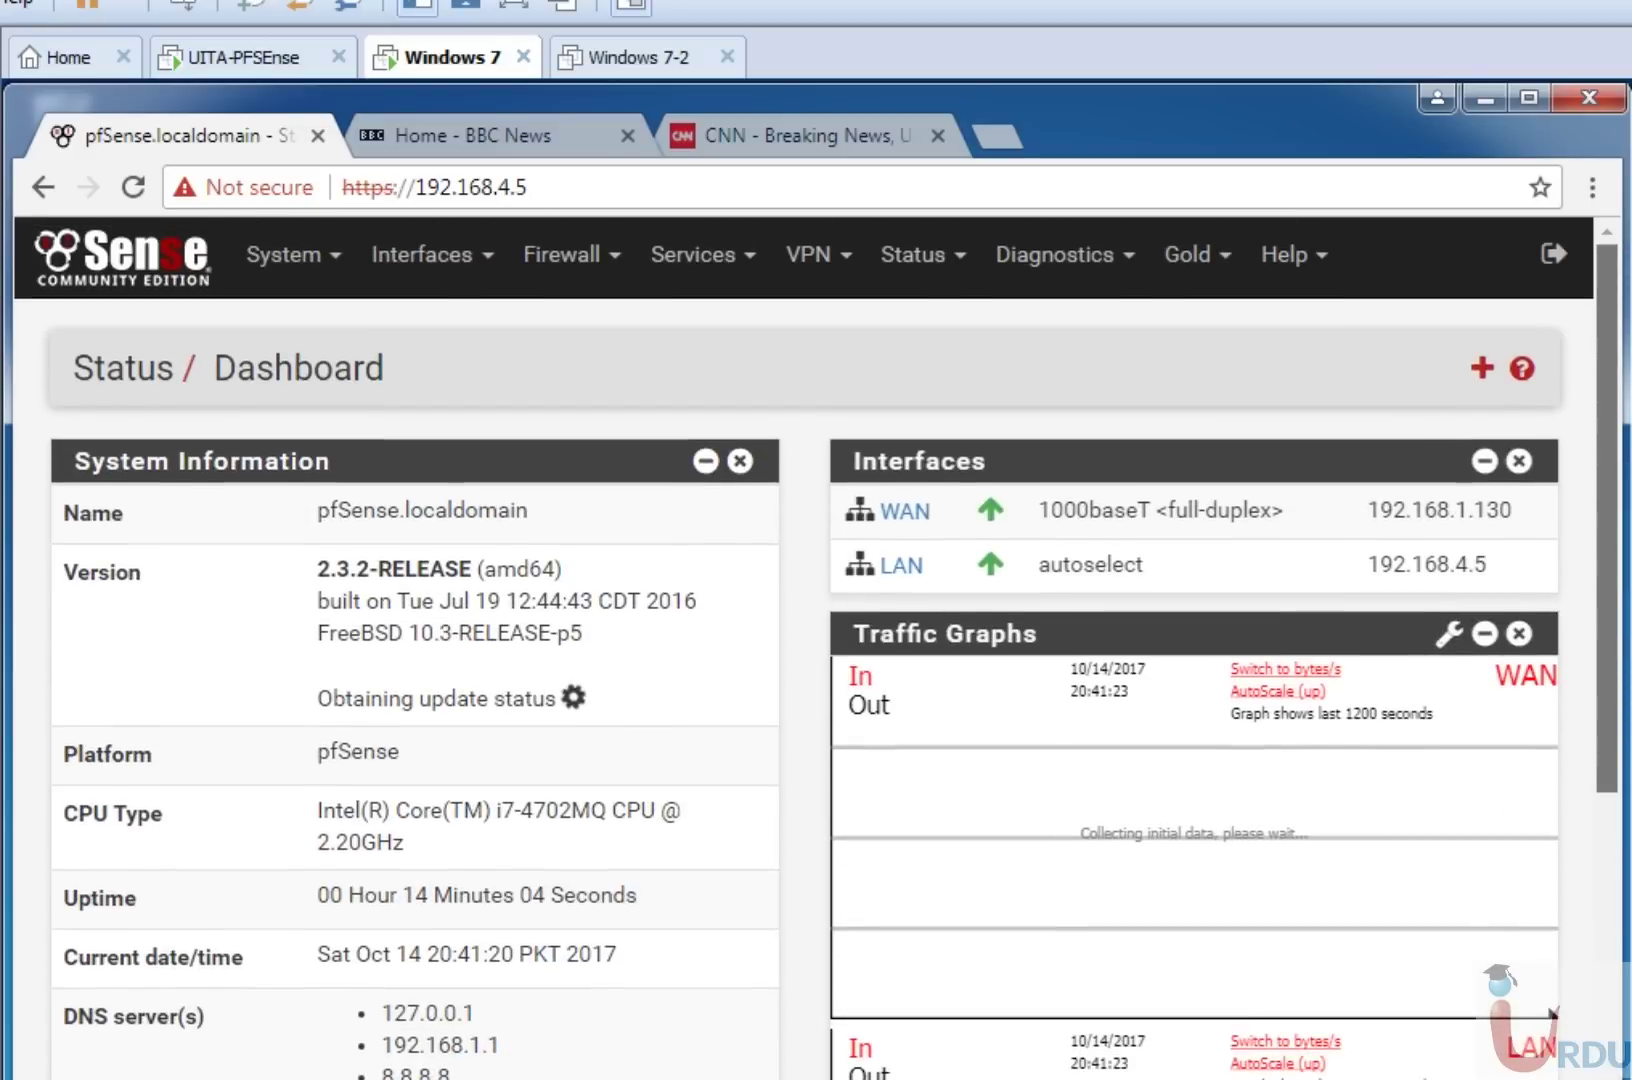
left_click_drag(1614, 364, 1621, 365)
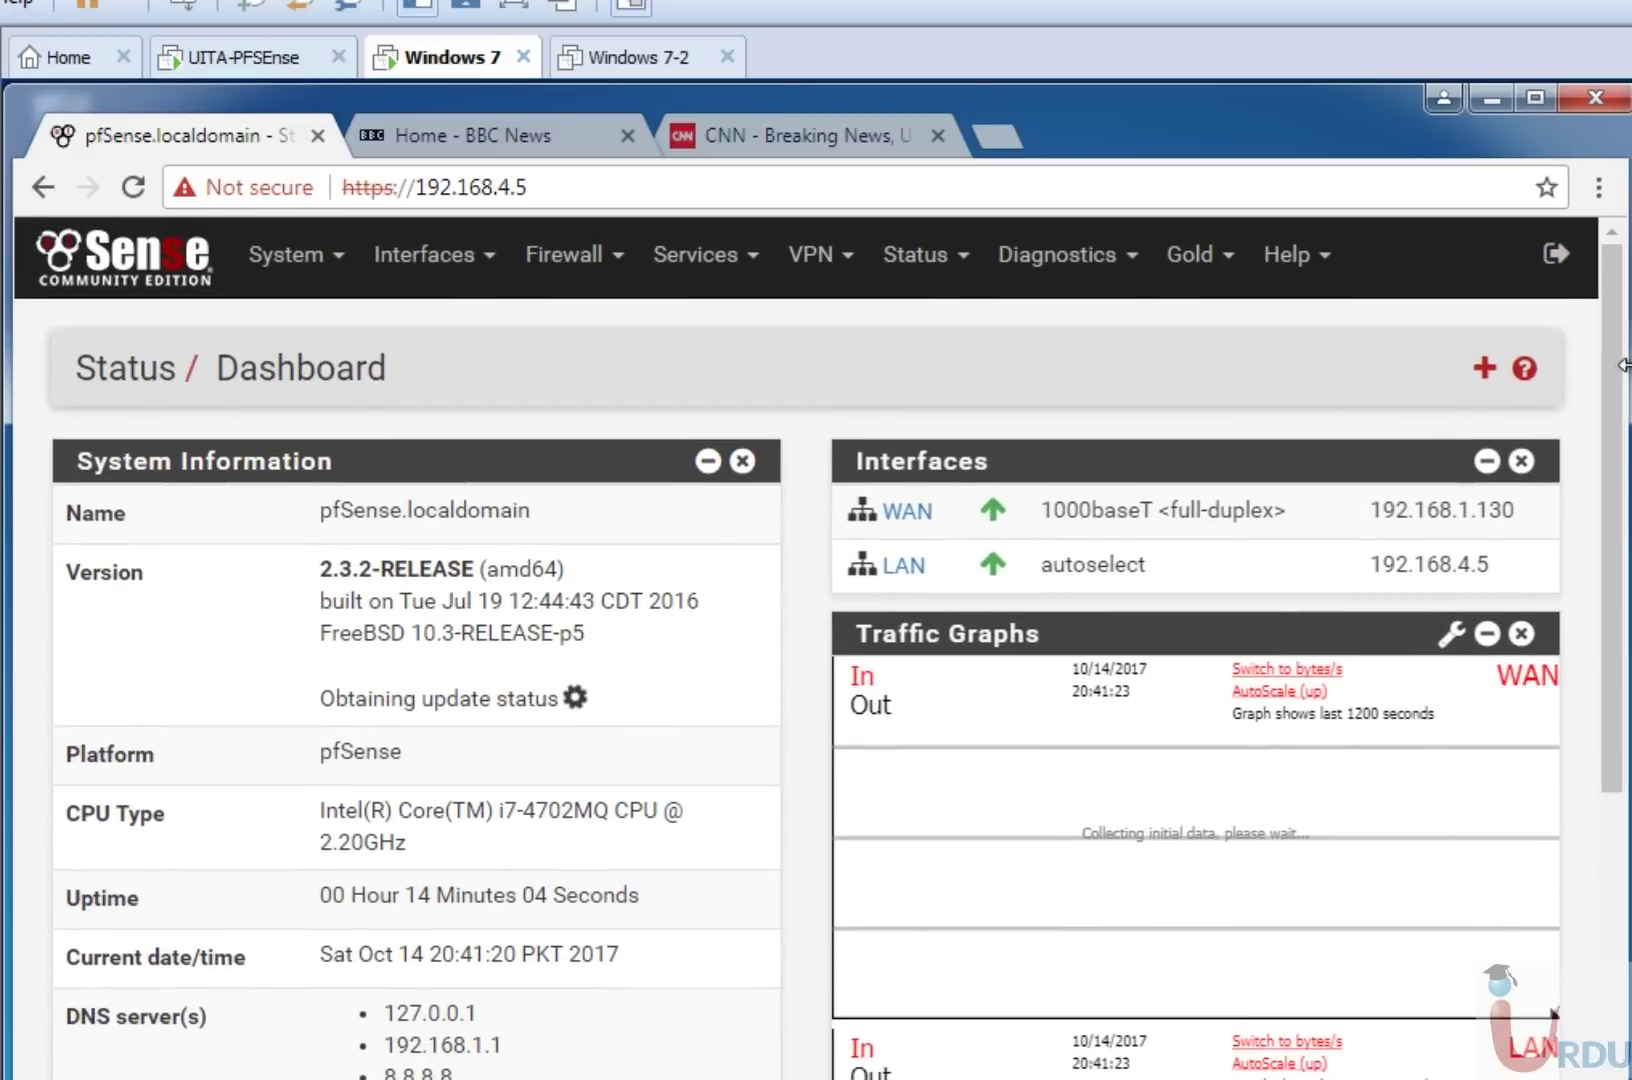
In Services > DHCP Server for LAN, change the range to 192.168.4.70 through 192.168.4.75.
left_click(716, 262)
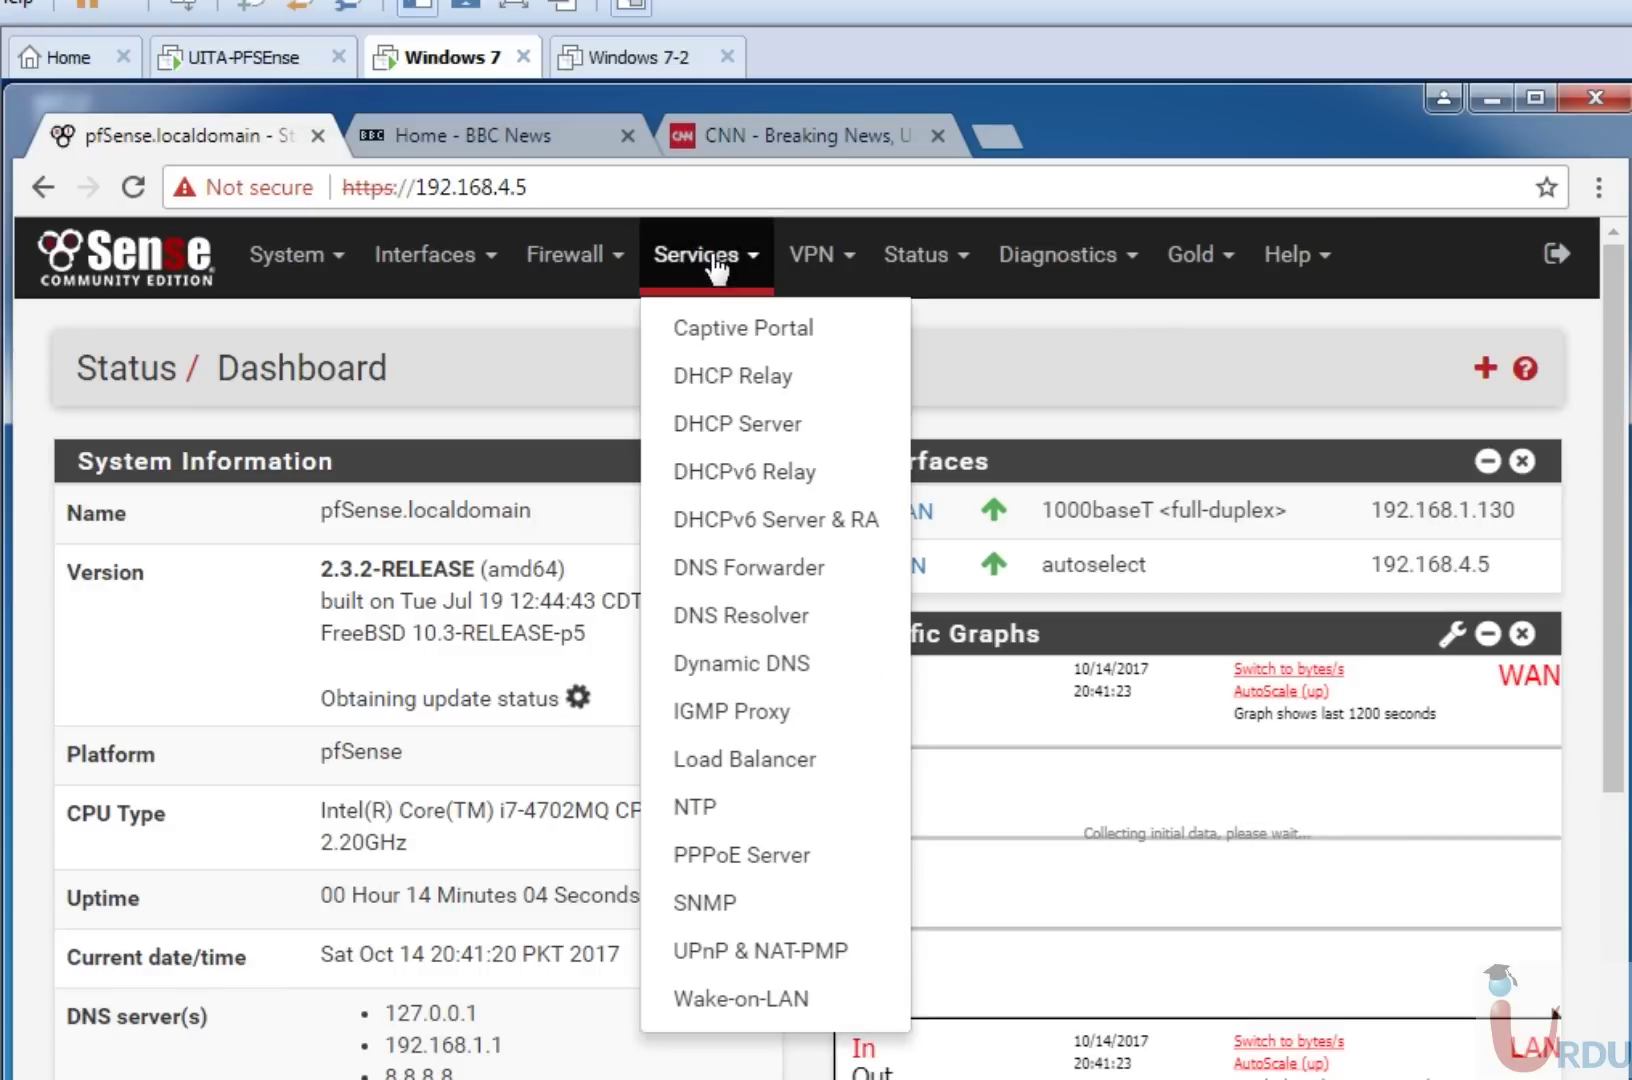
left_click(720, 426)
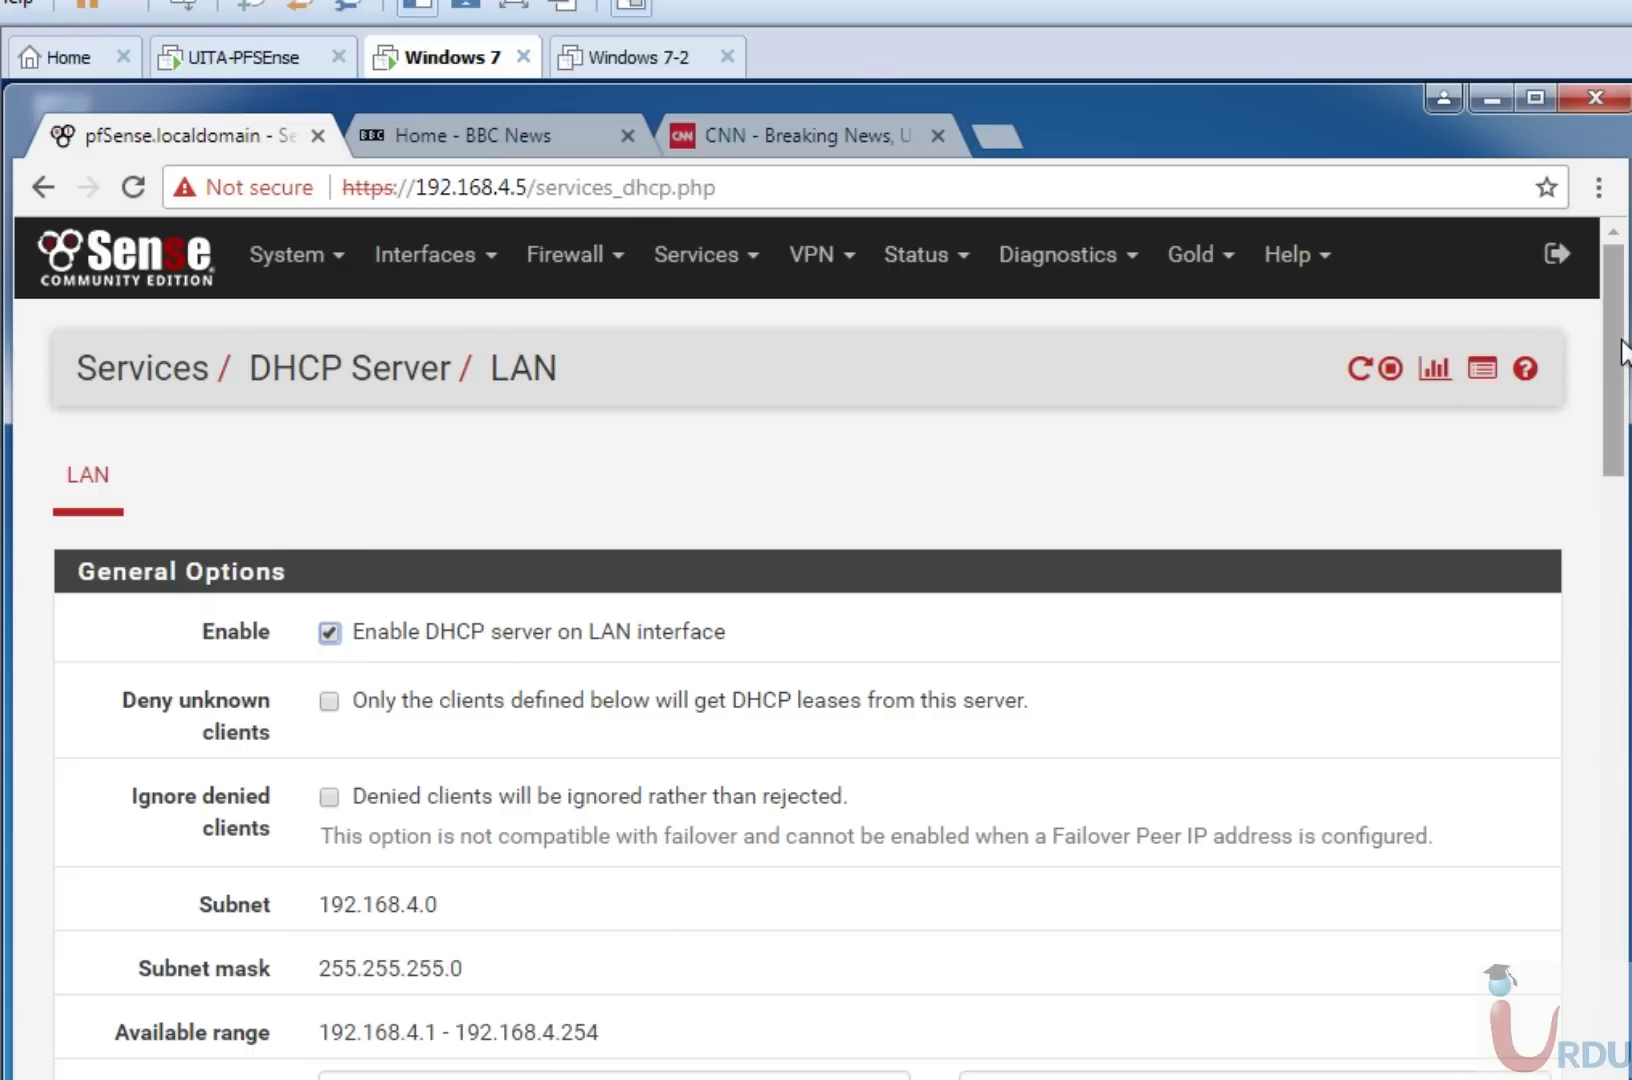
left_click_drag(1619, 340, 1619, 400)
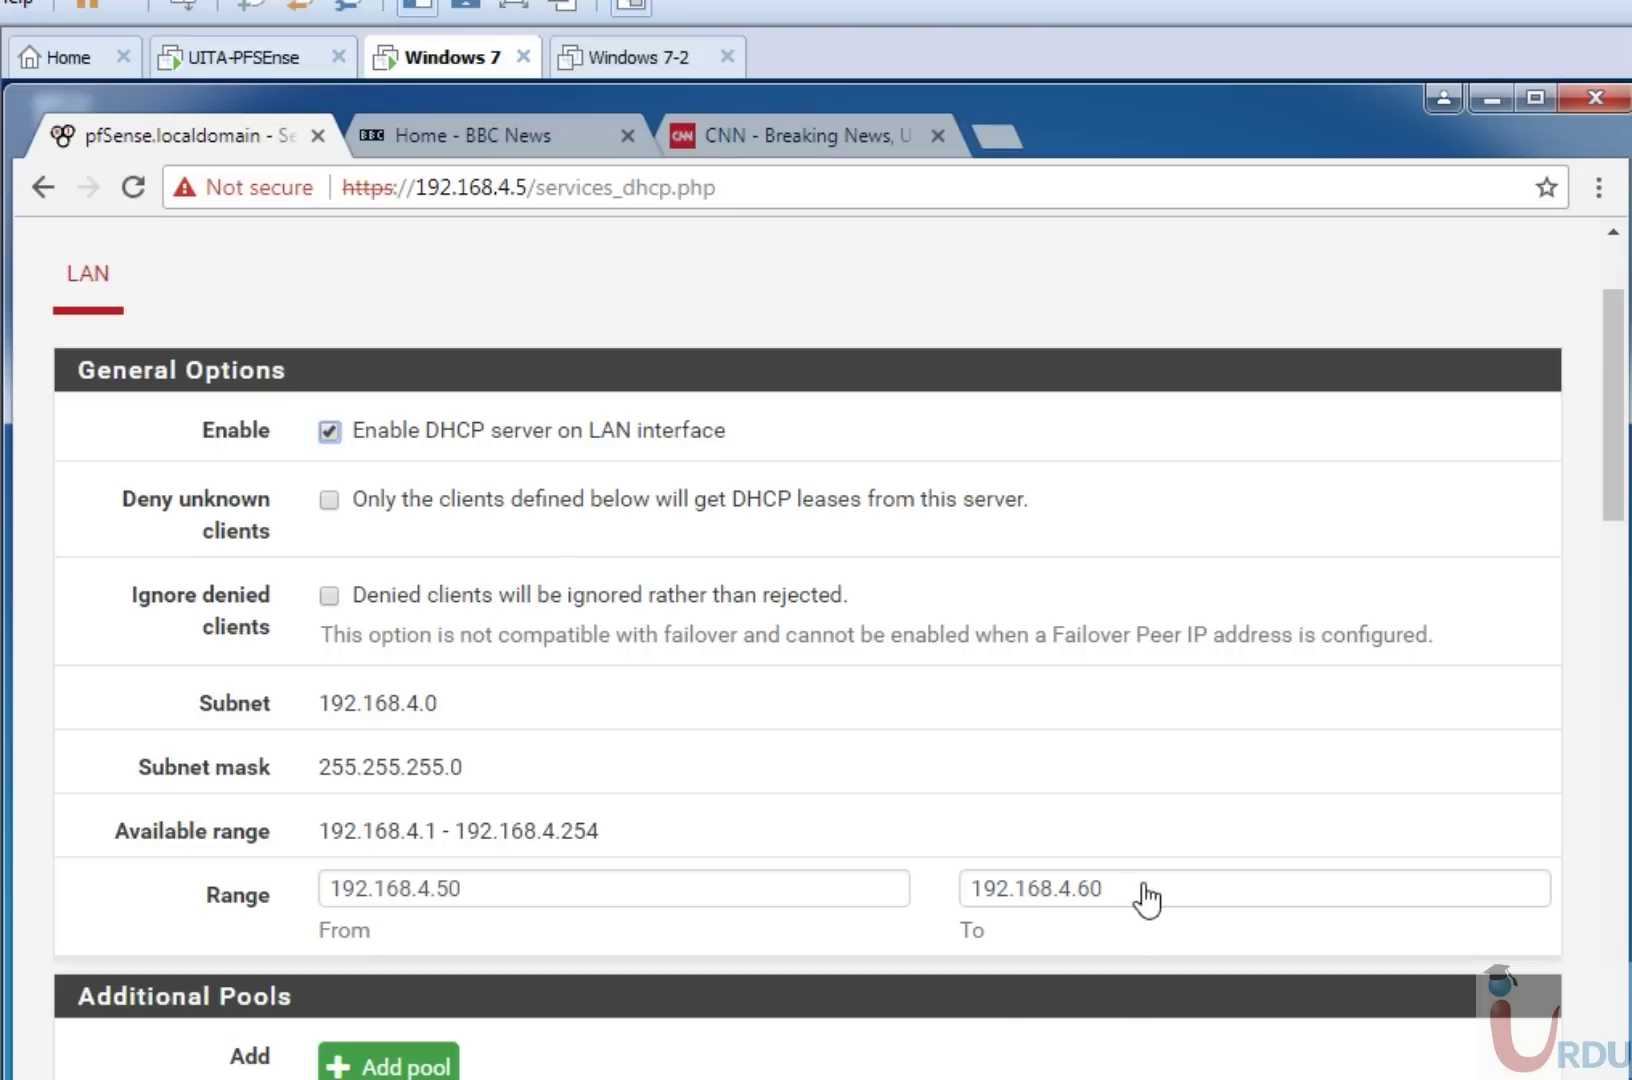
left_click(555, 886)
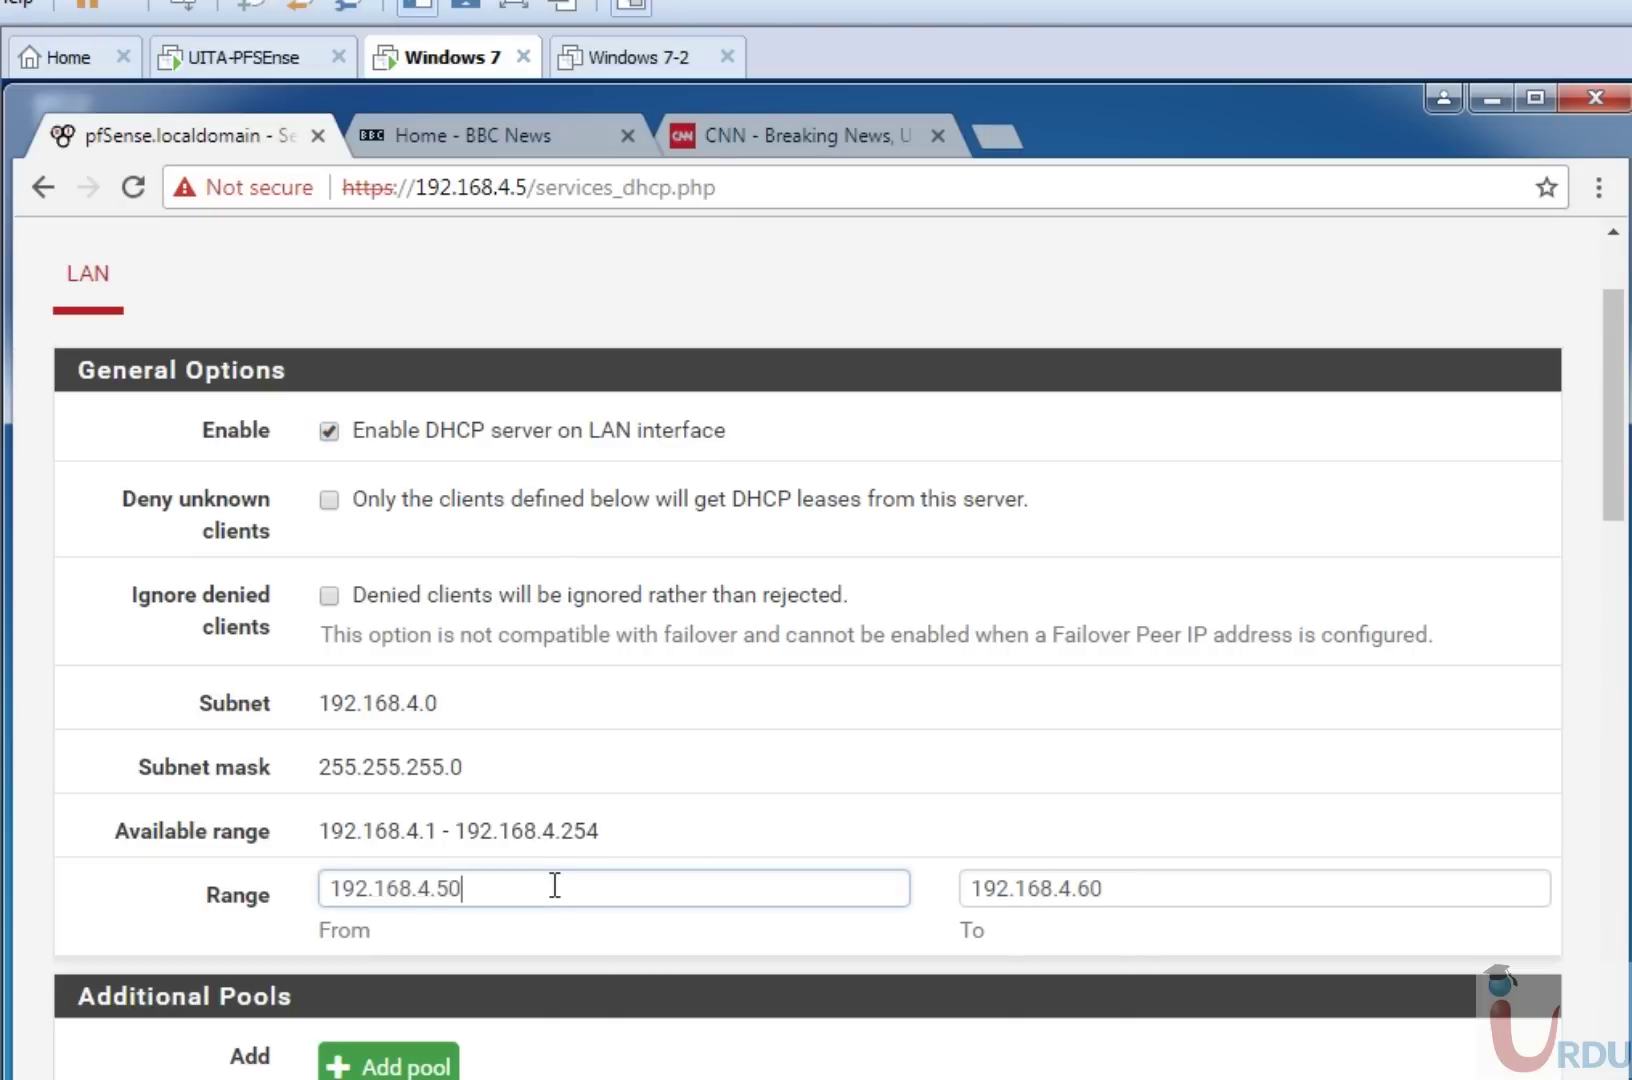
key("BackSpace")
key("BackSpace")
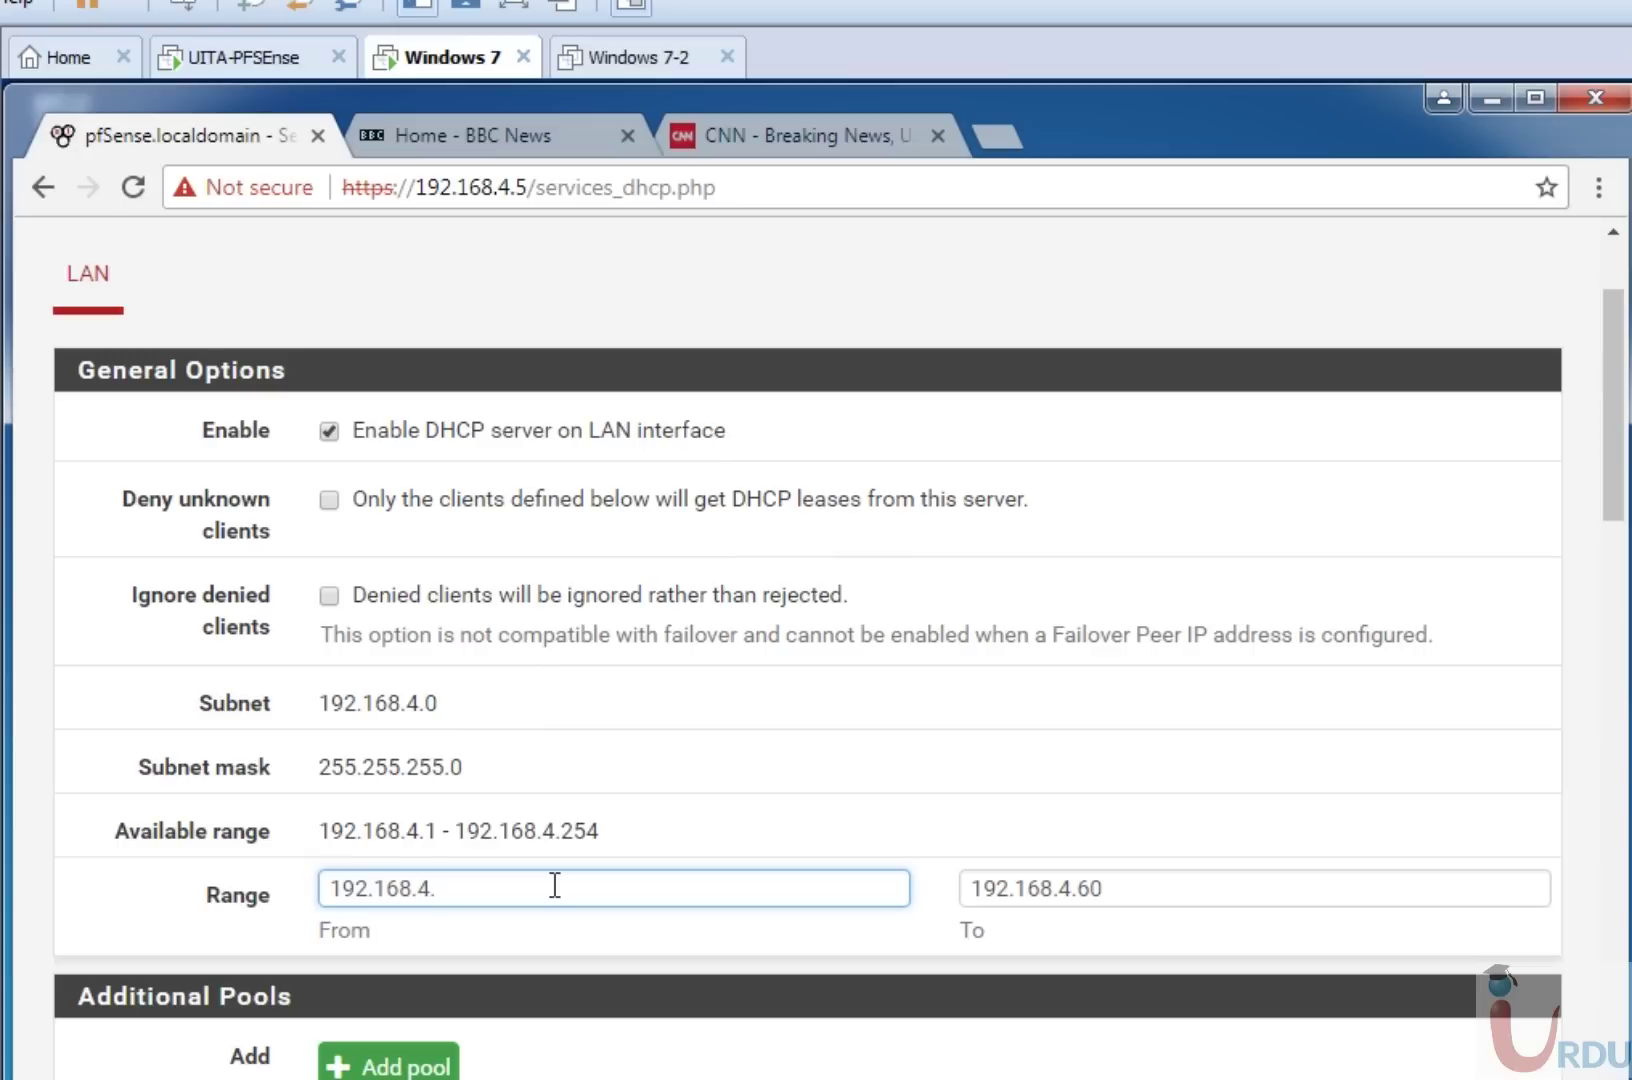
type("70")
left_click(1120, 887)
key("BackSpace")
key("BackSpace")
type("75")
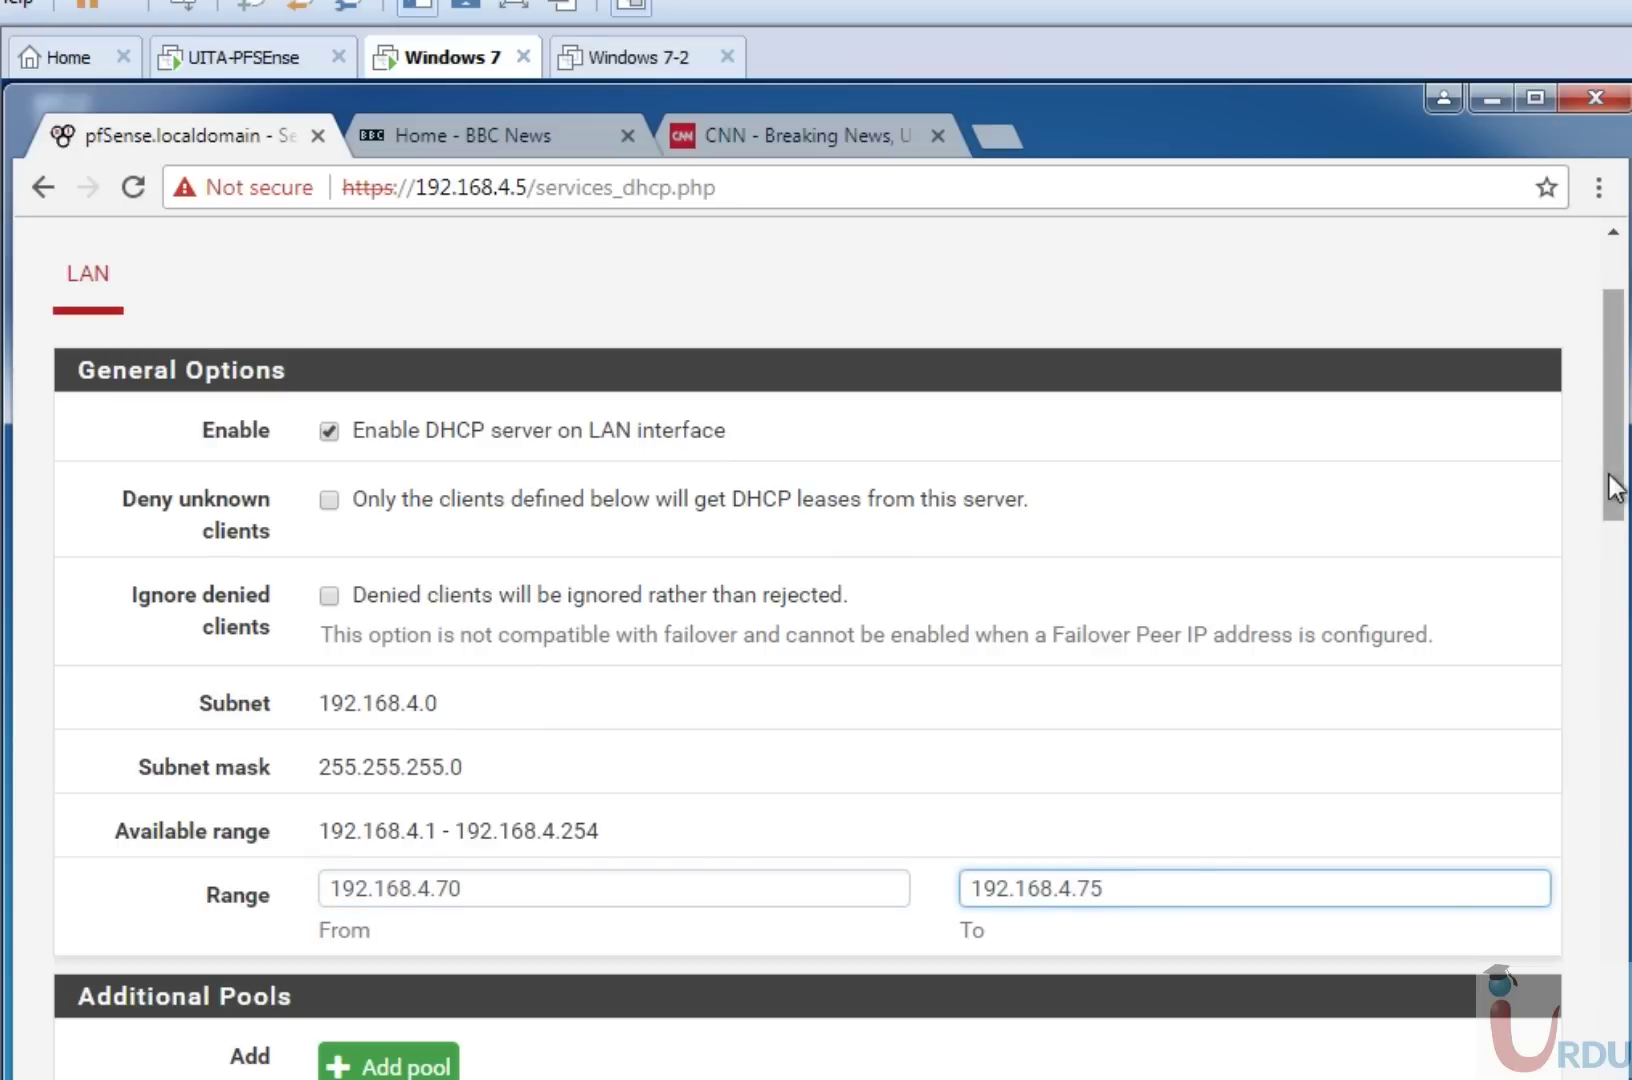
left_click_drag(1612, 500, 1617, 455)
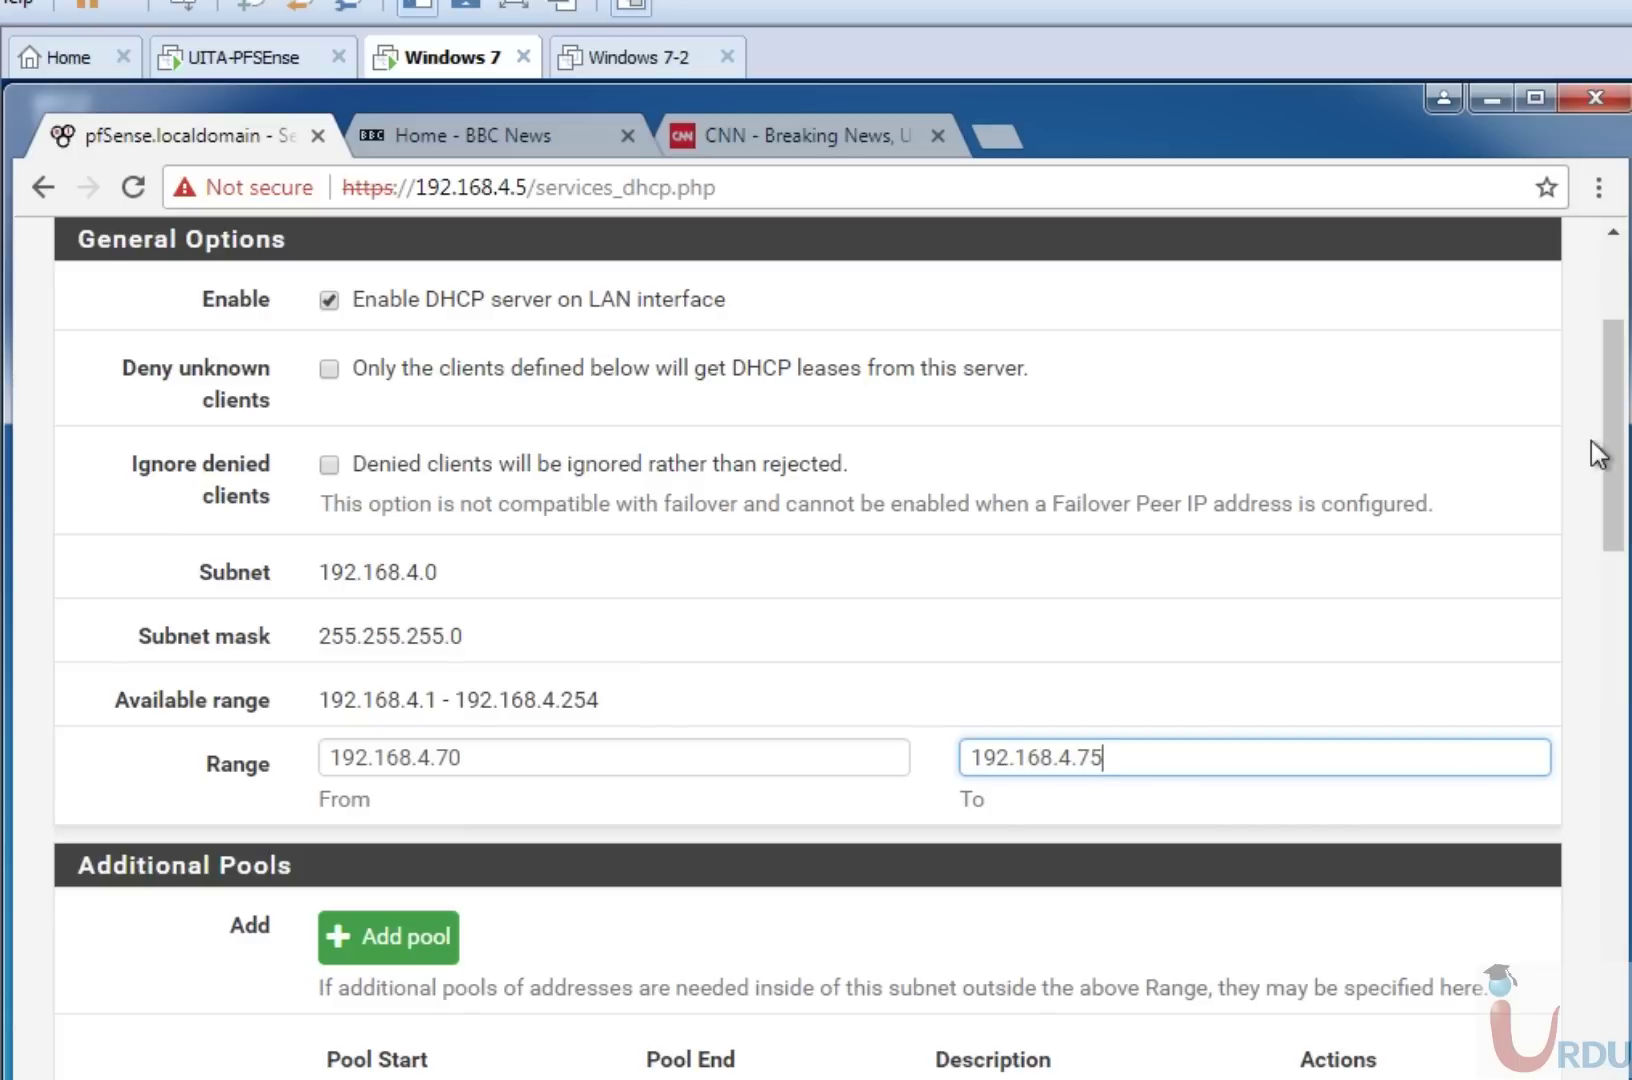
left_click_drag(1614, 455, 1614, 1075)
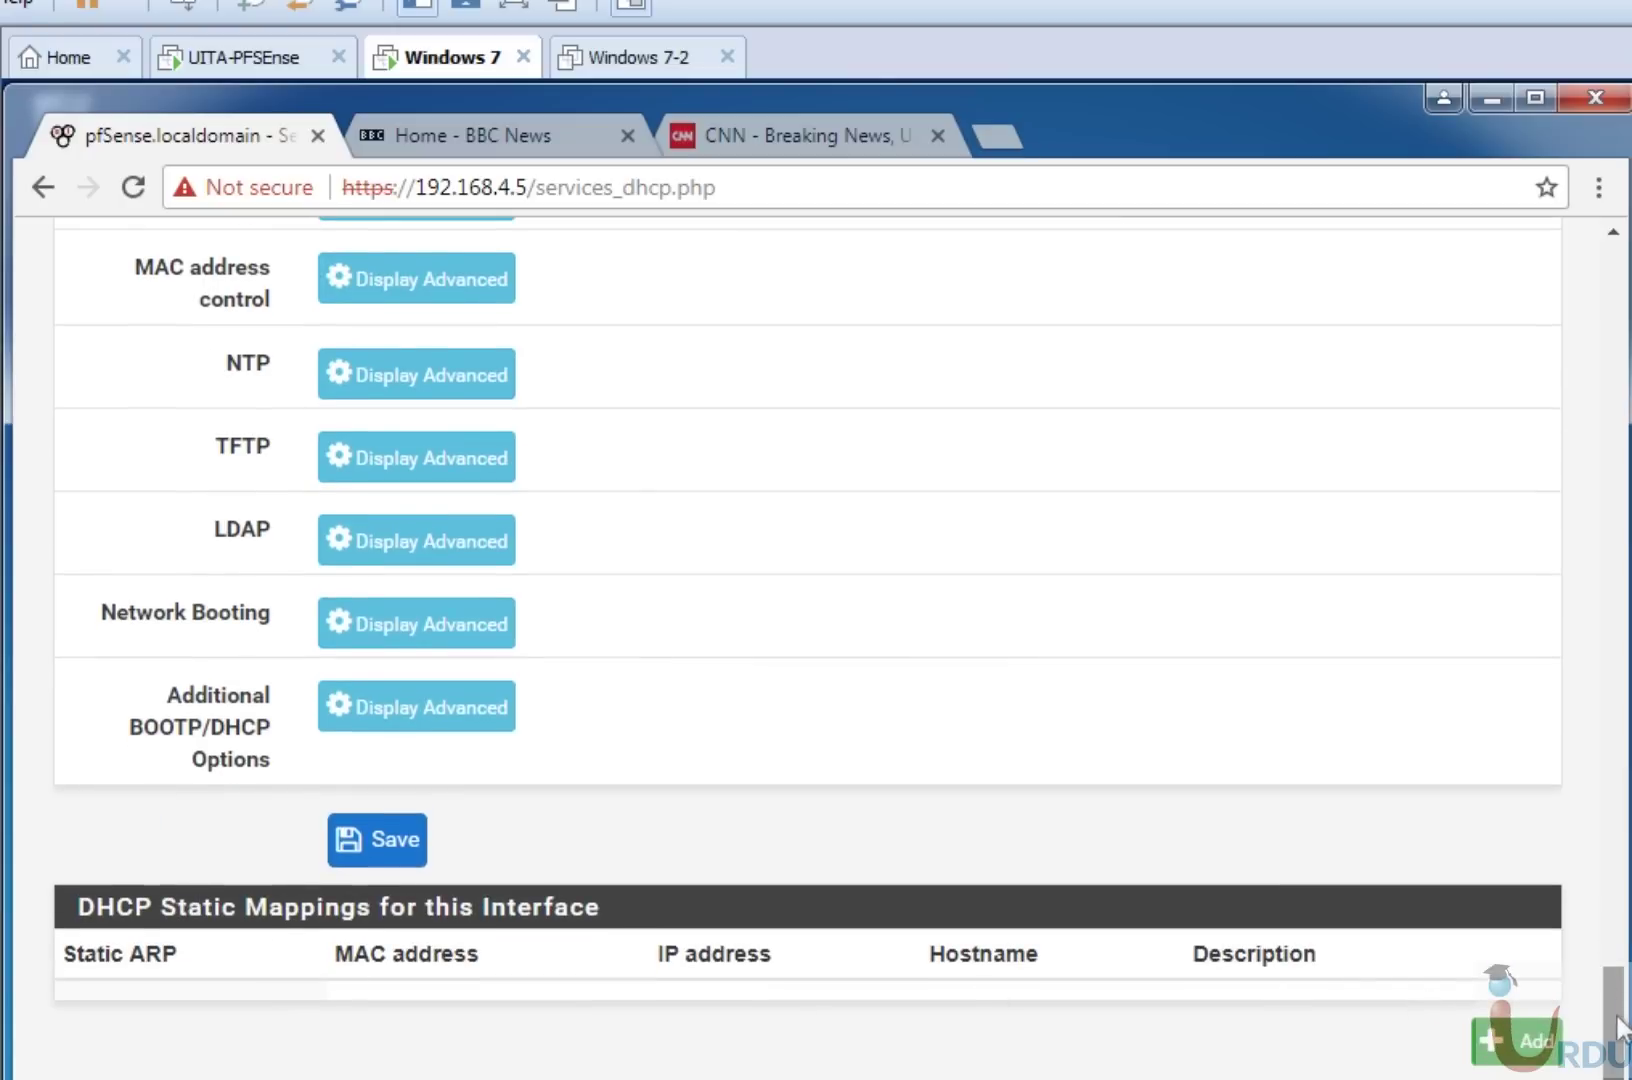
left_click(1520, 1043)
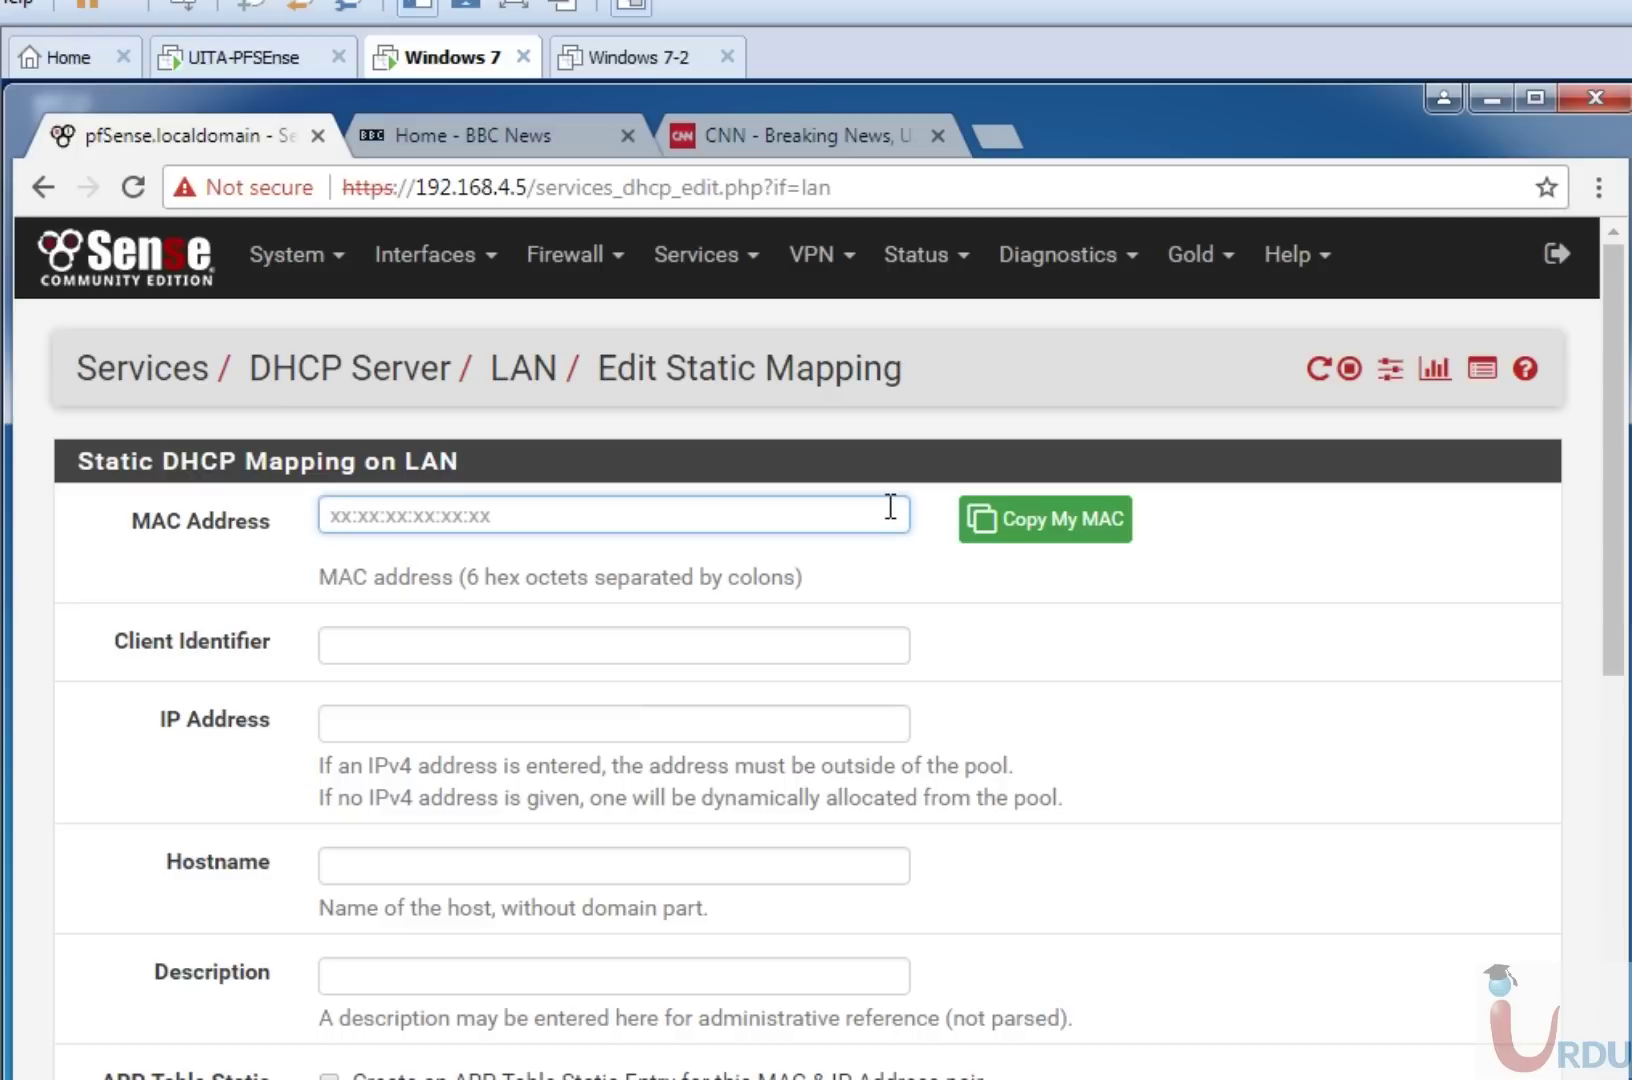
left_click(641, 516)
left_click(423, 729)
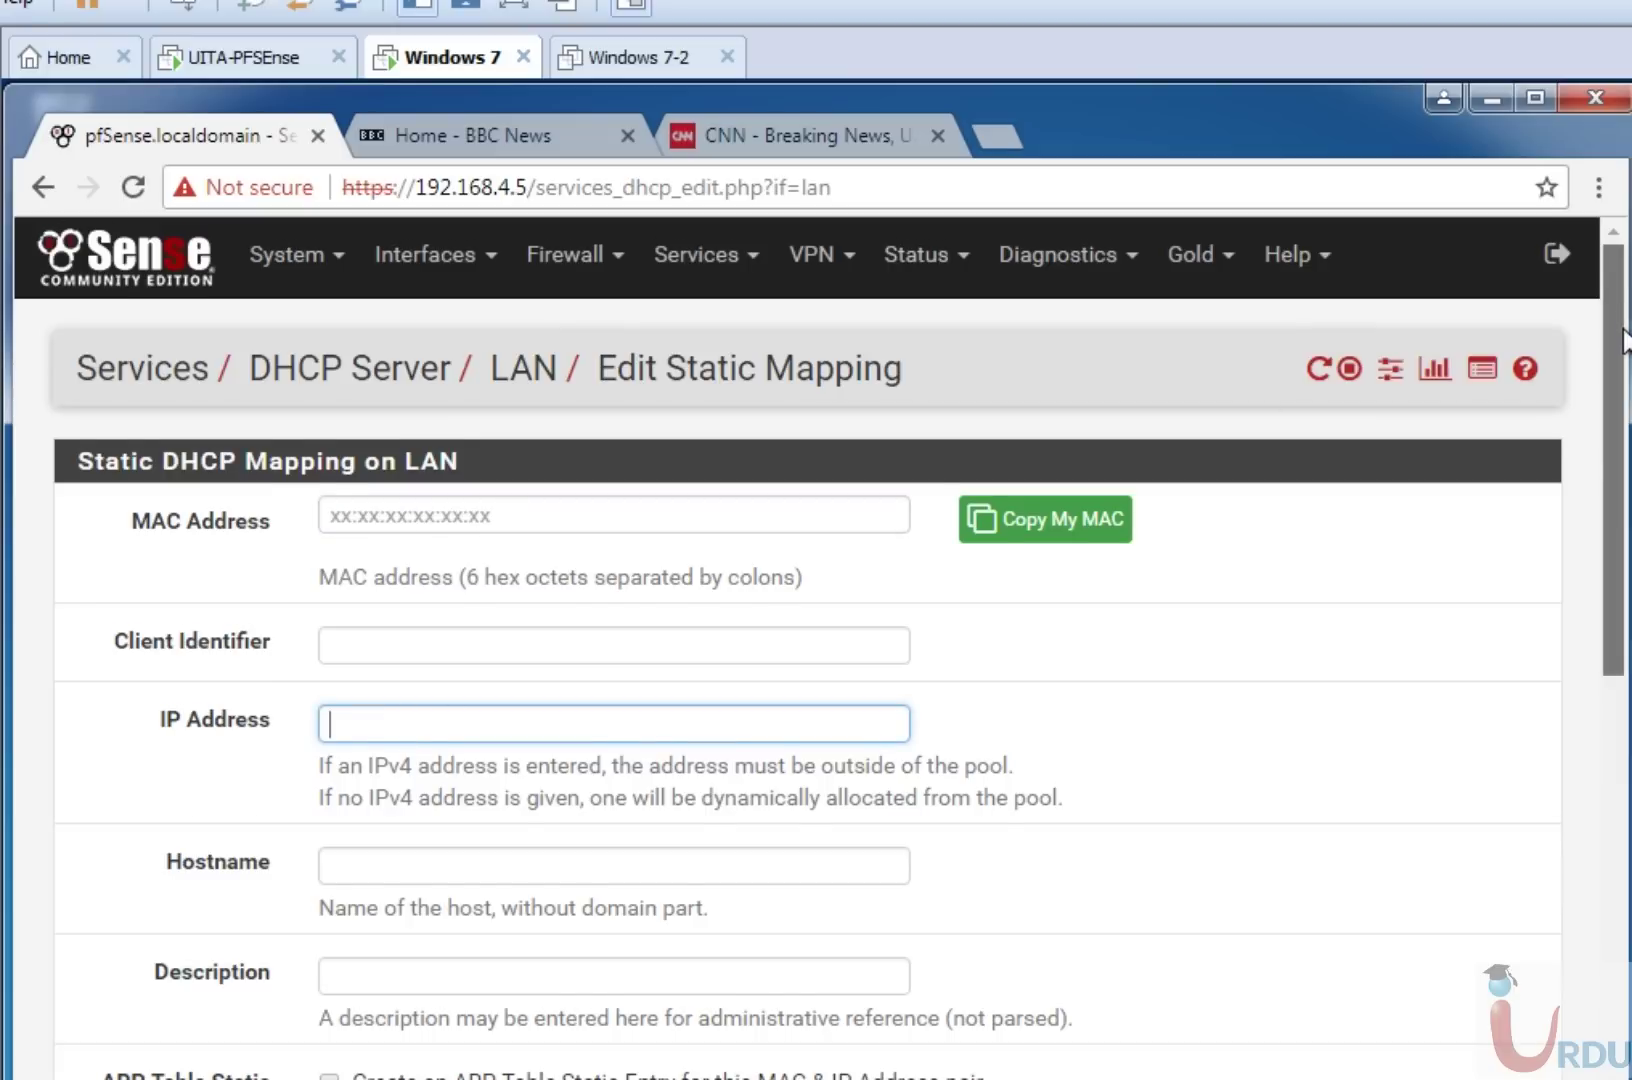
left_click_drag(1625, 340, 1625, 495)
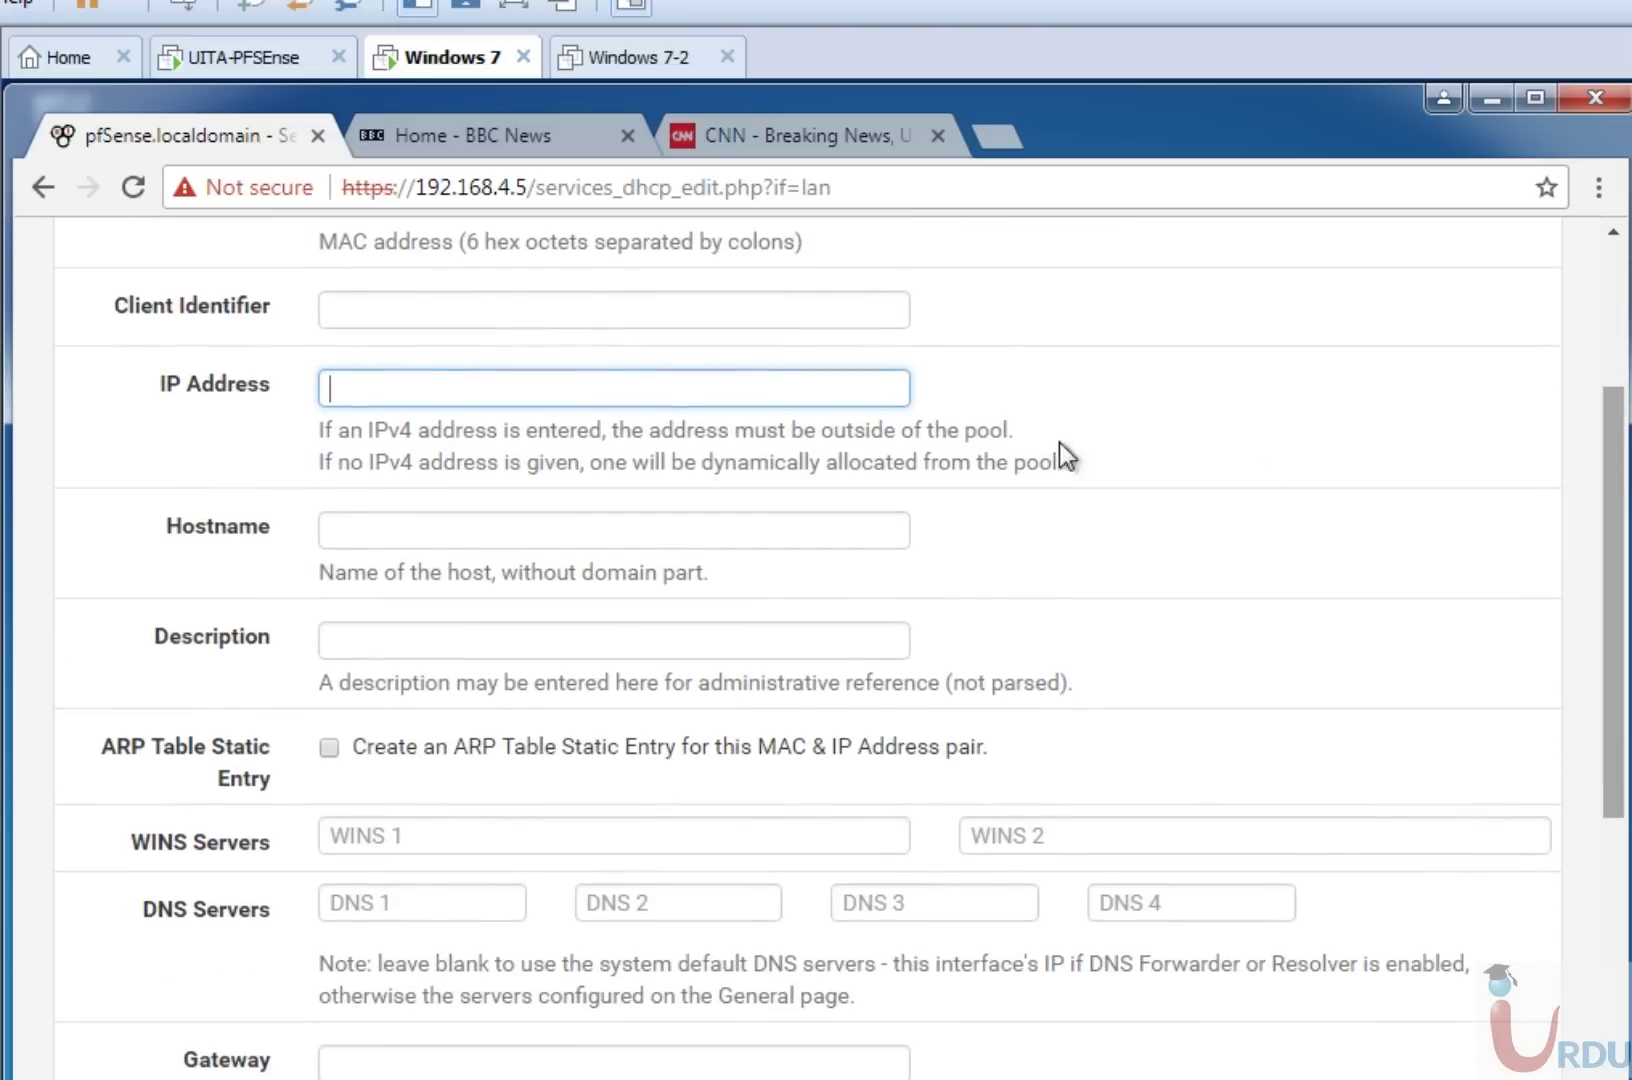
left_click(832, 514)
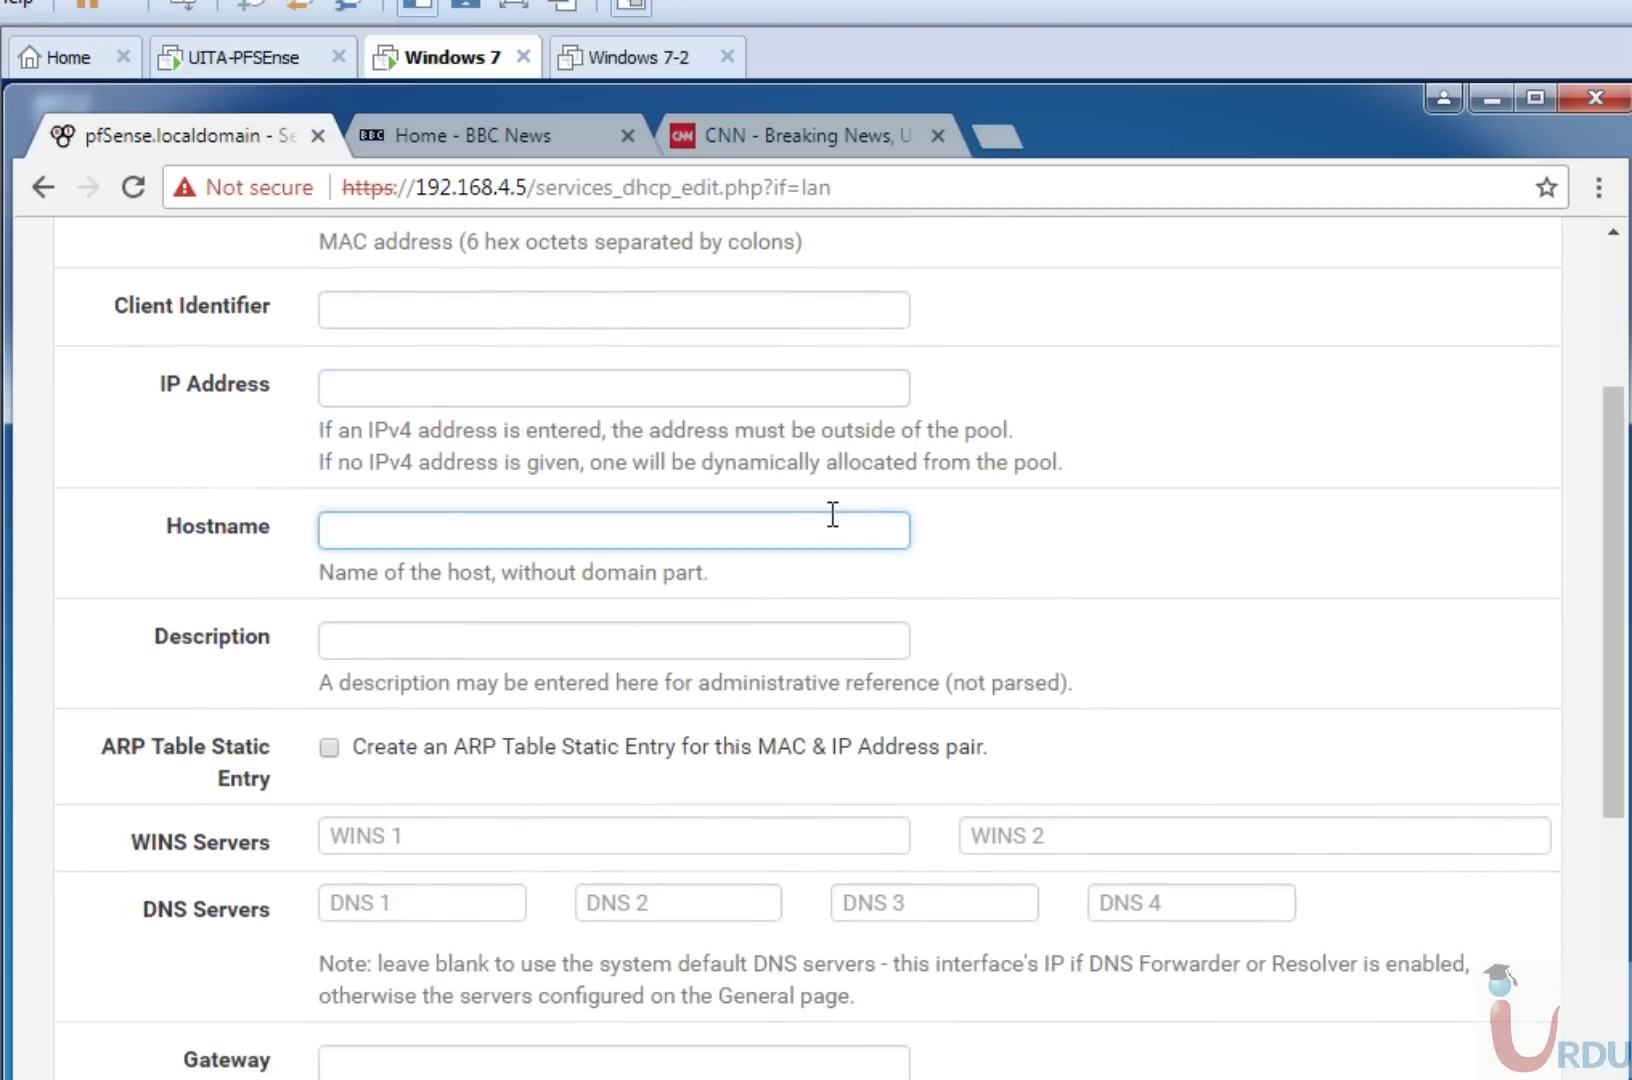
left_click(687, 645)
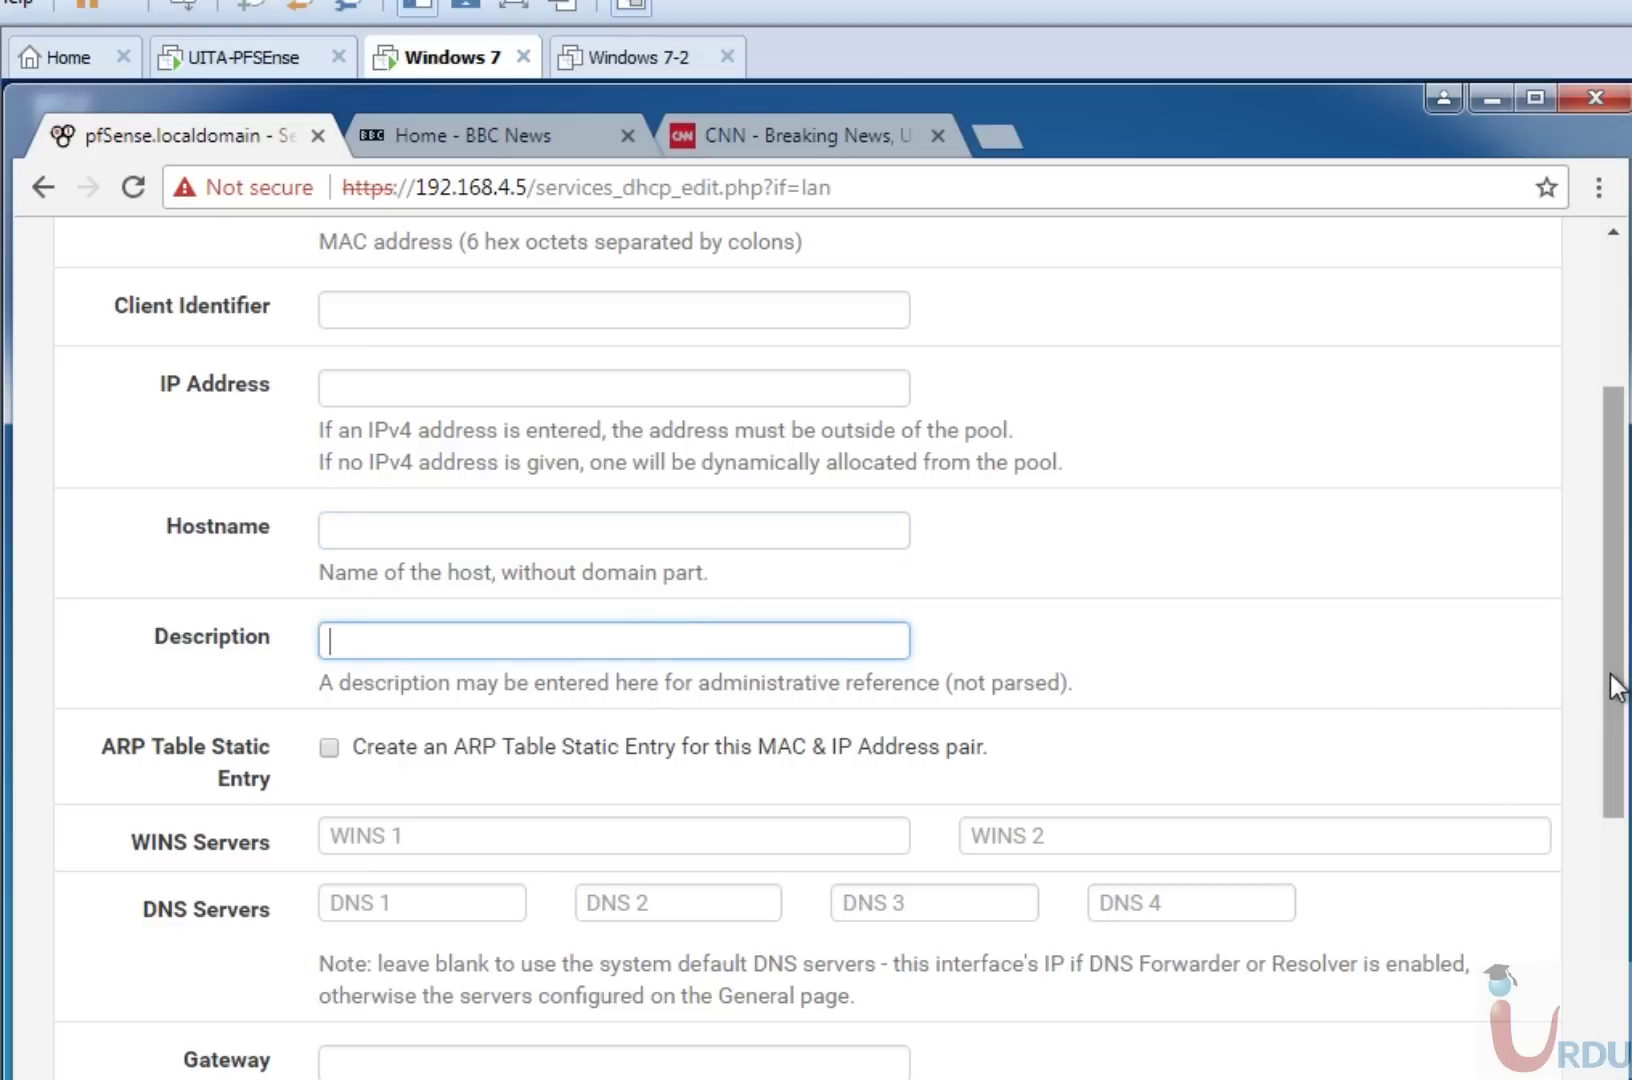
left_click_drag(1615, 688, 1615, 859)
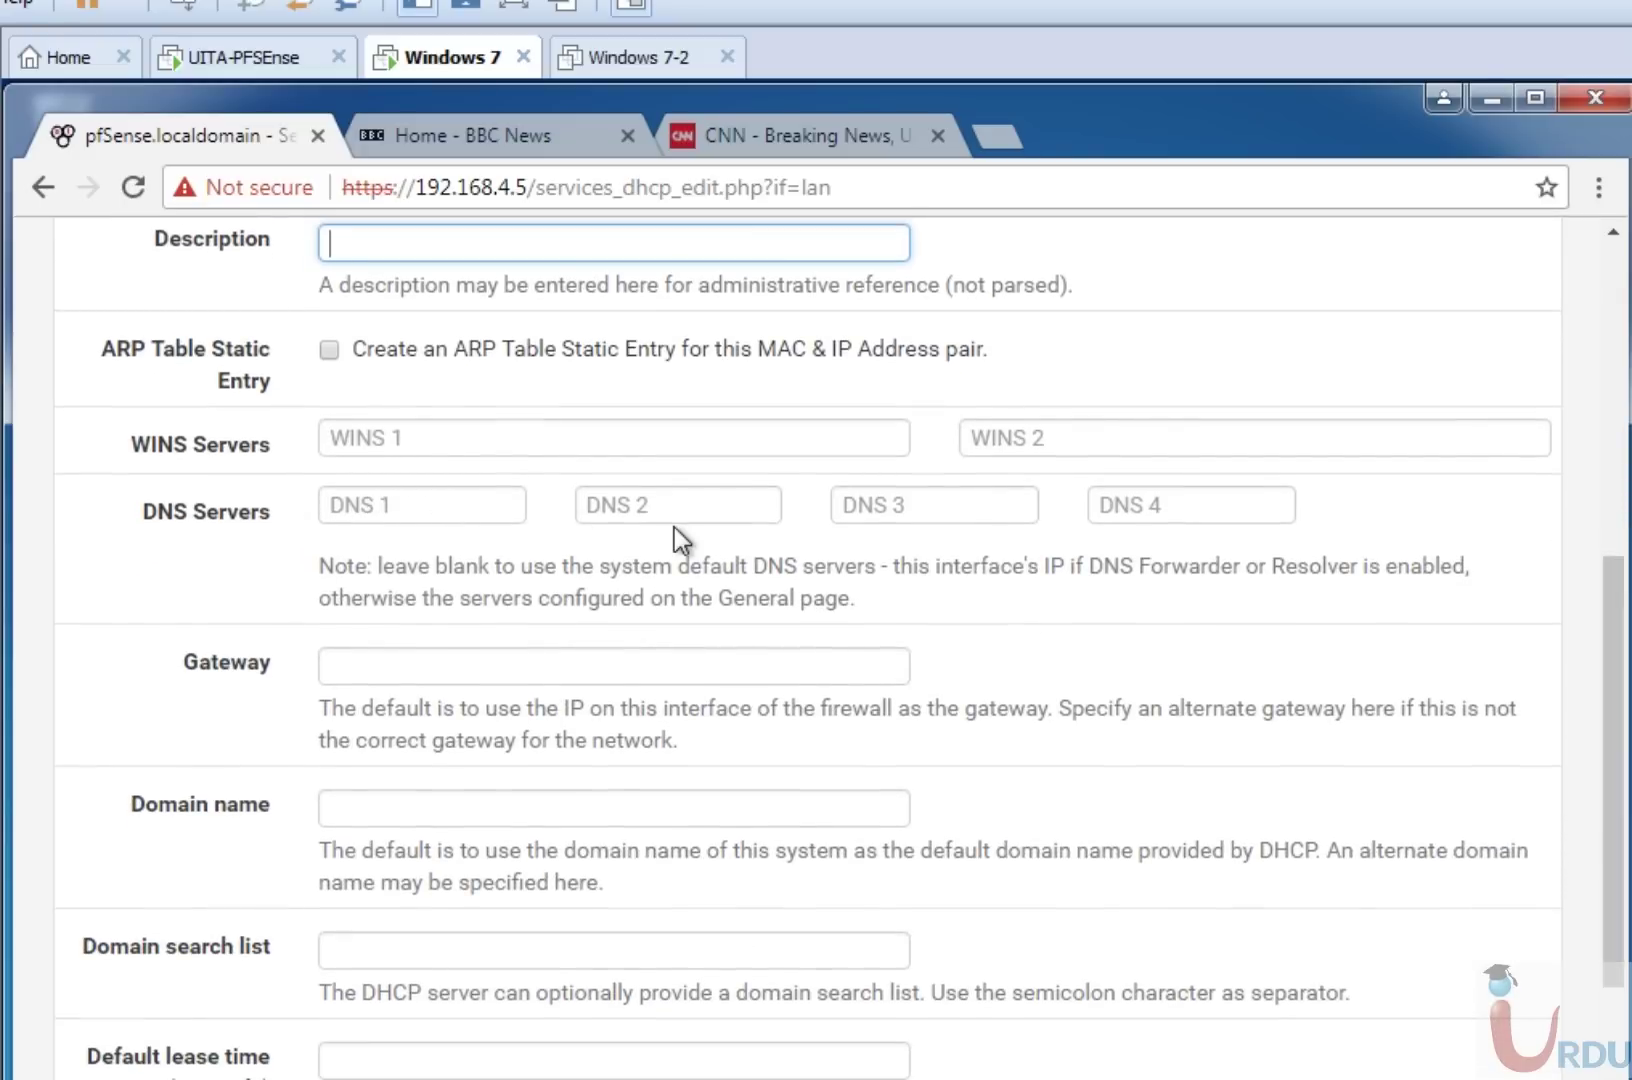
left_click_drag(1615, 560, 1615, 773)
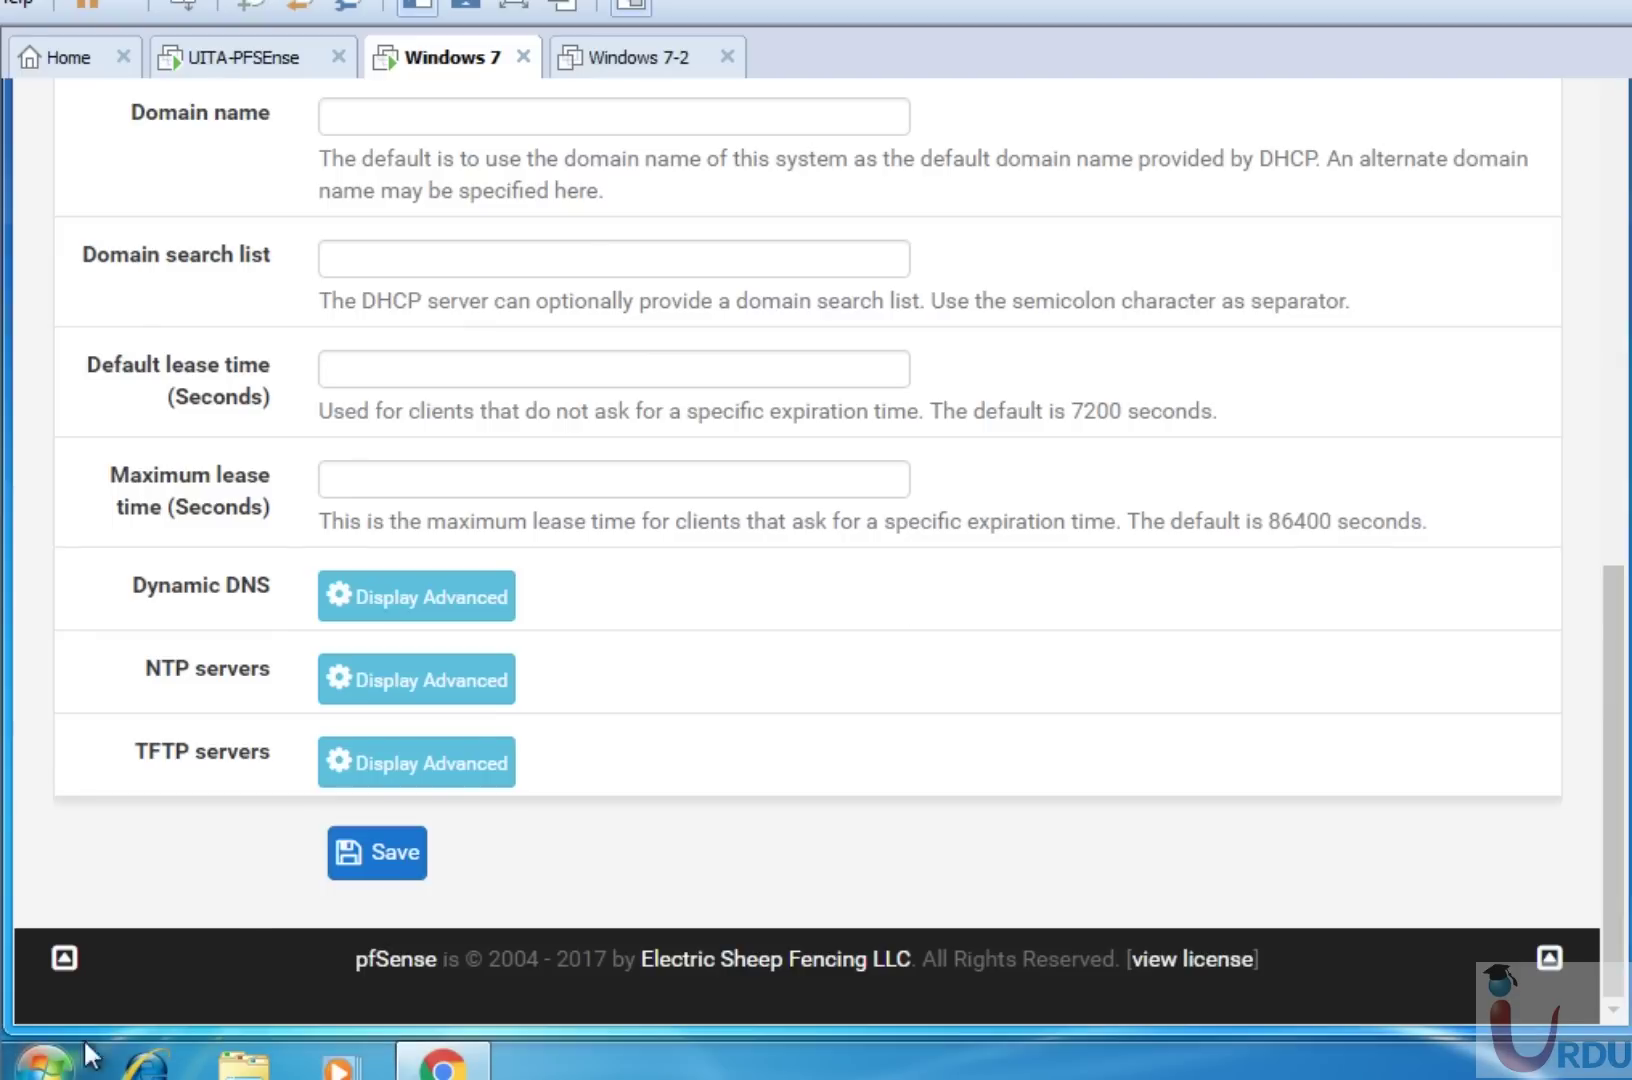
left_click(45, 1060)
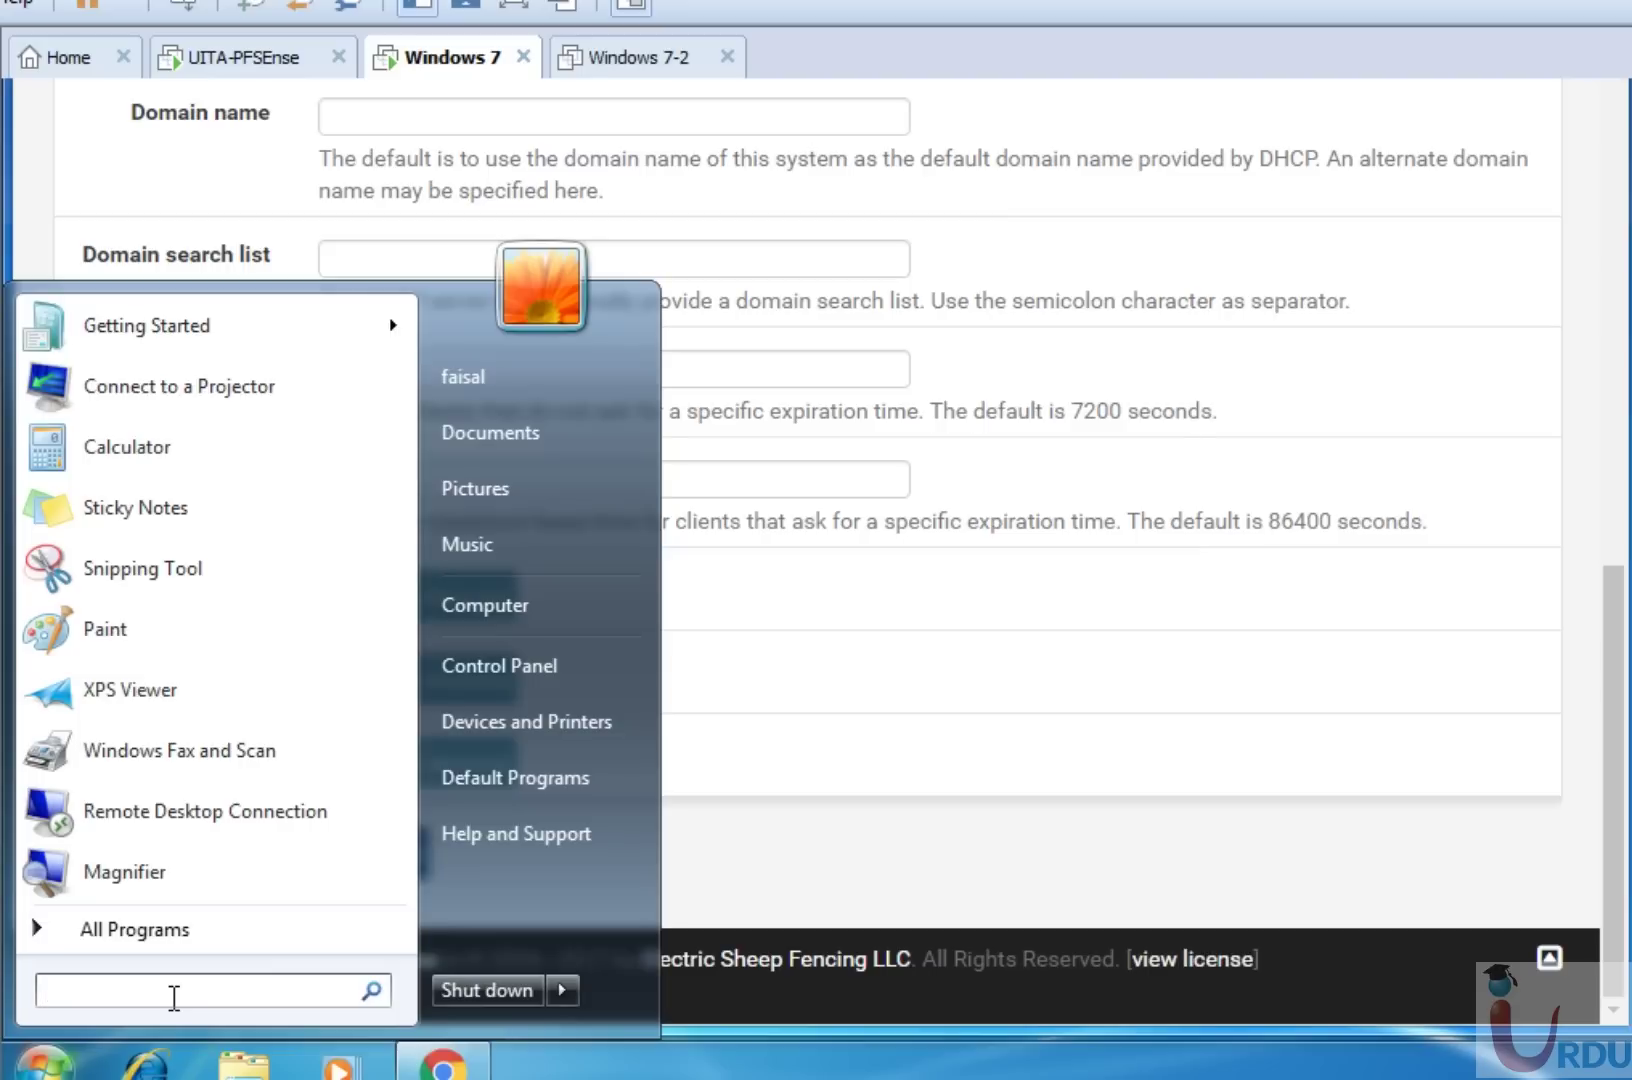
Launch Command Prompt by searching cmd in the Start menu.
type("get")
key("BackSpace")
key("BackSpace")
key("BackSpace")
type("cmd")
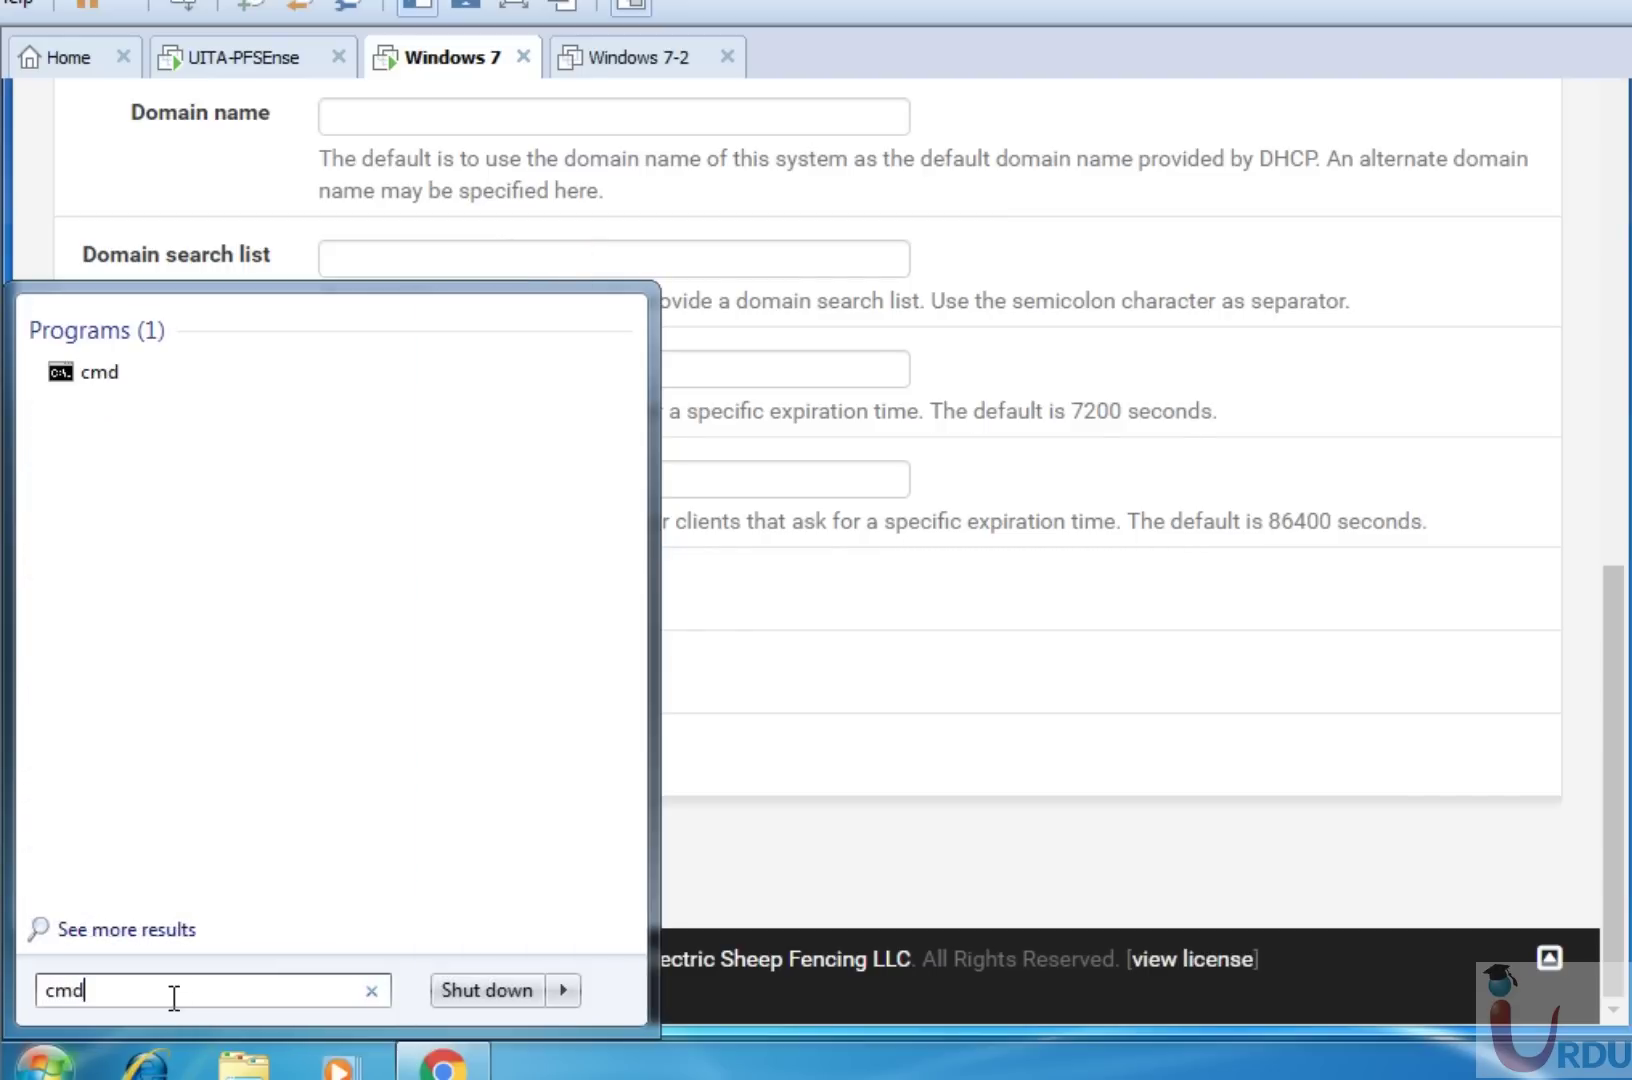
key("Return")
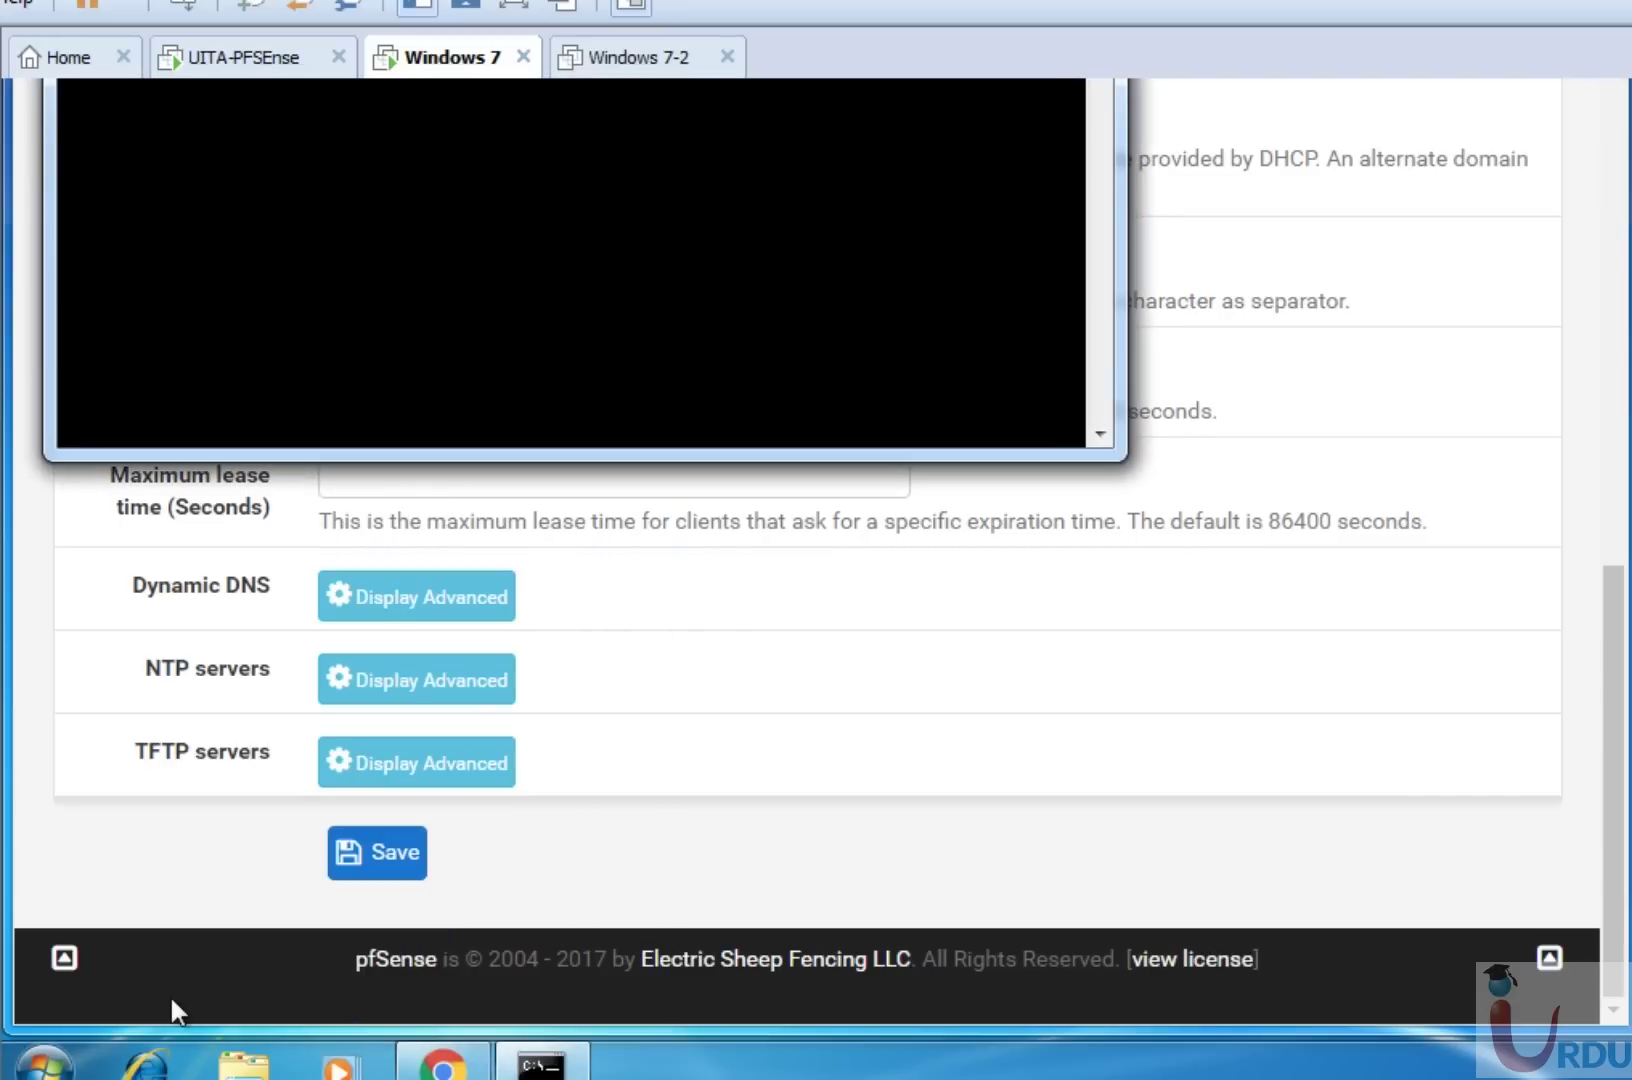
left_click_drag(1607, 810, 1621, 483)
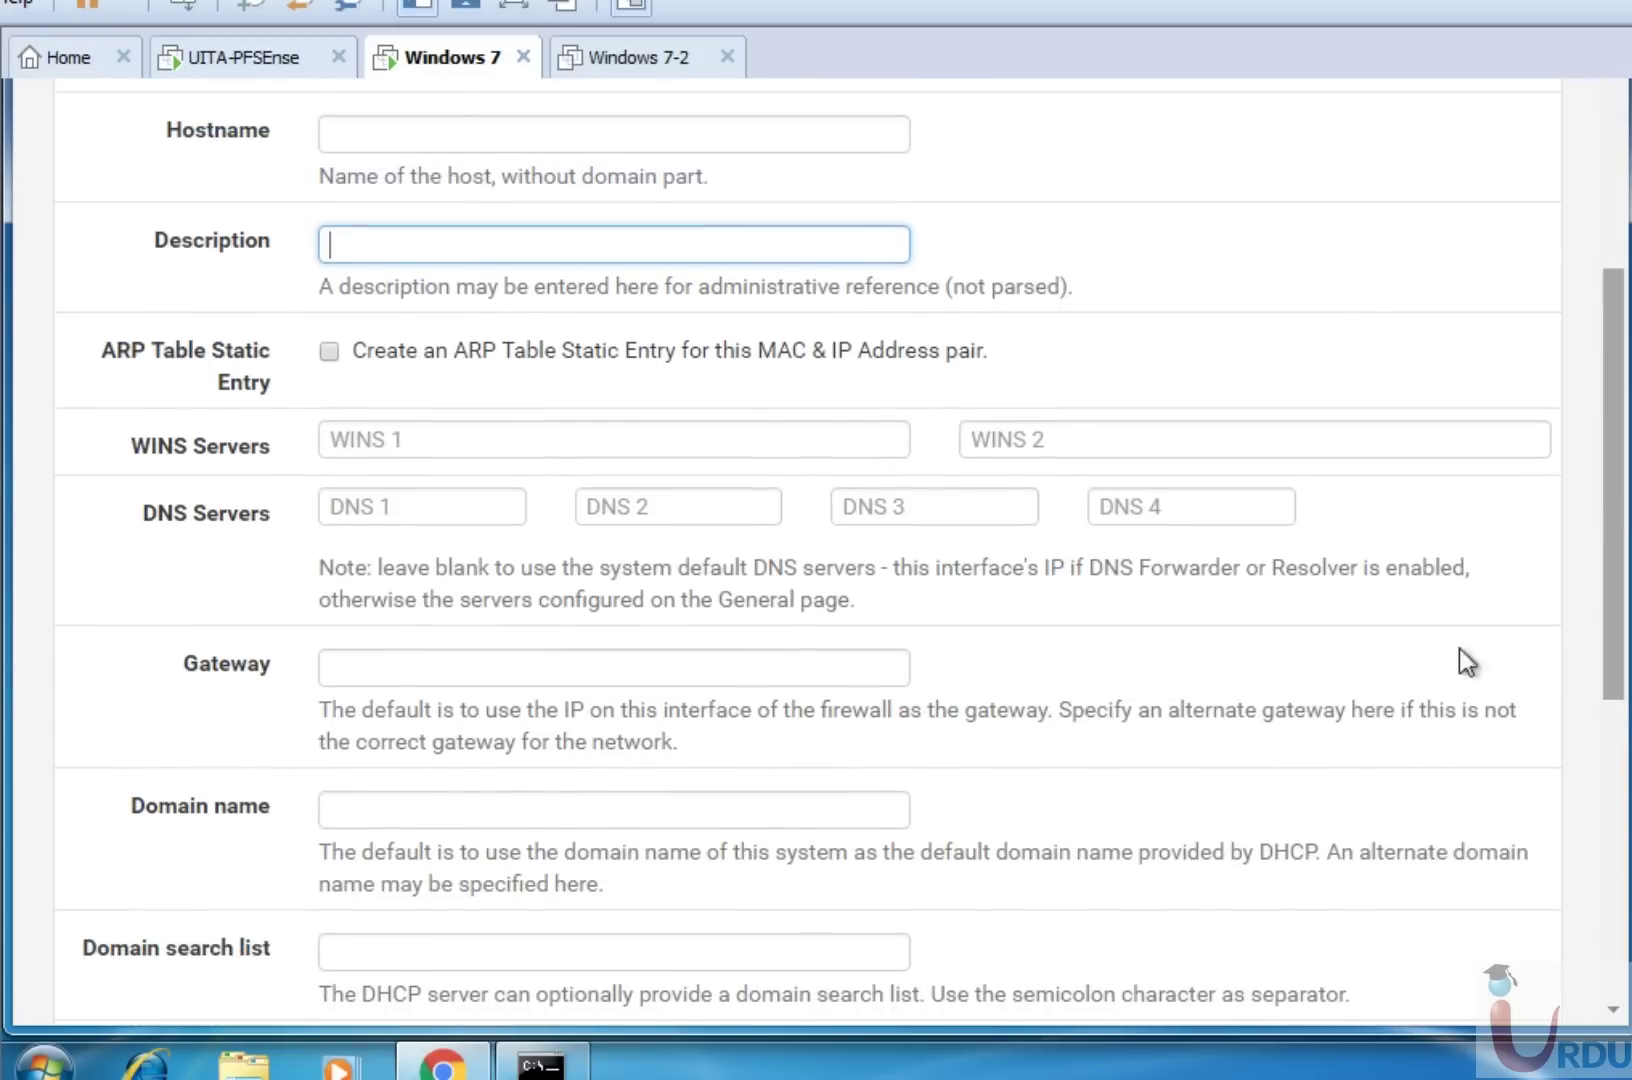
left_click(566, 1068)
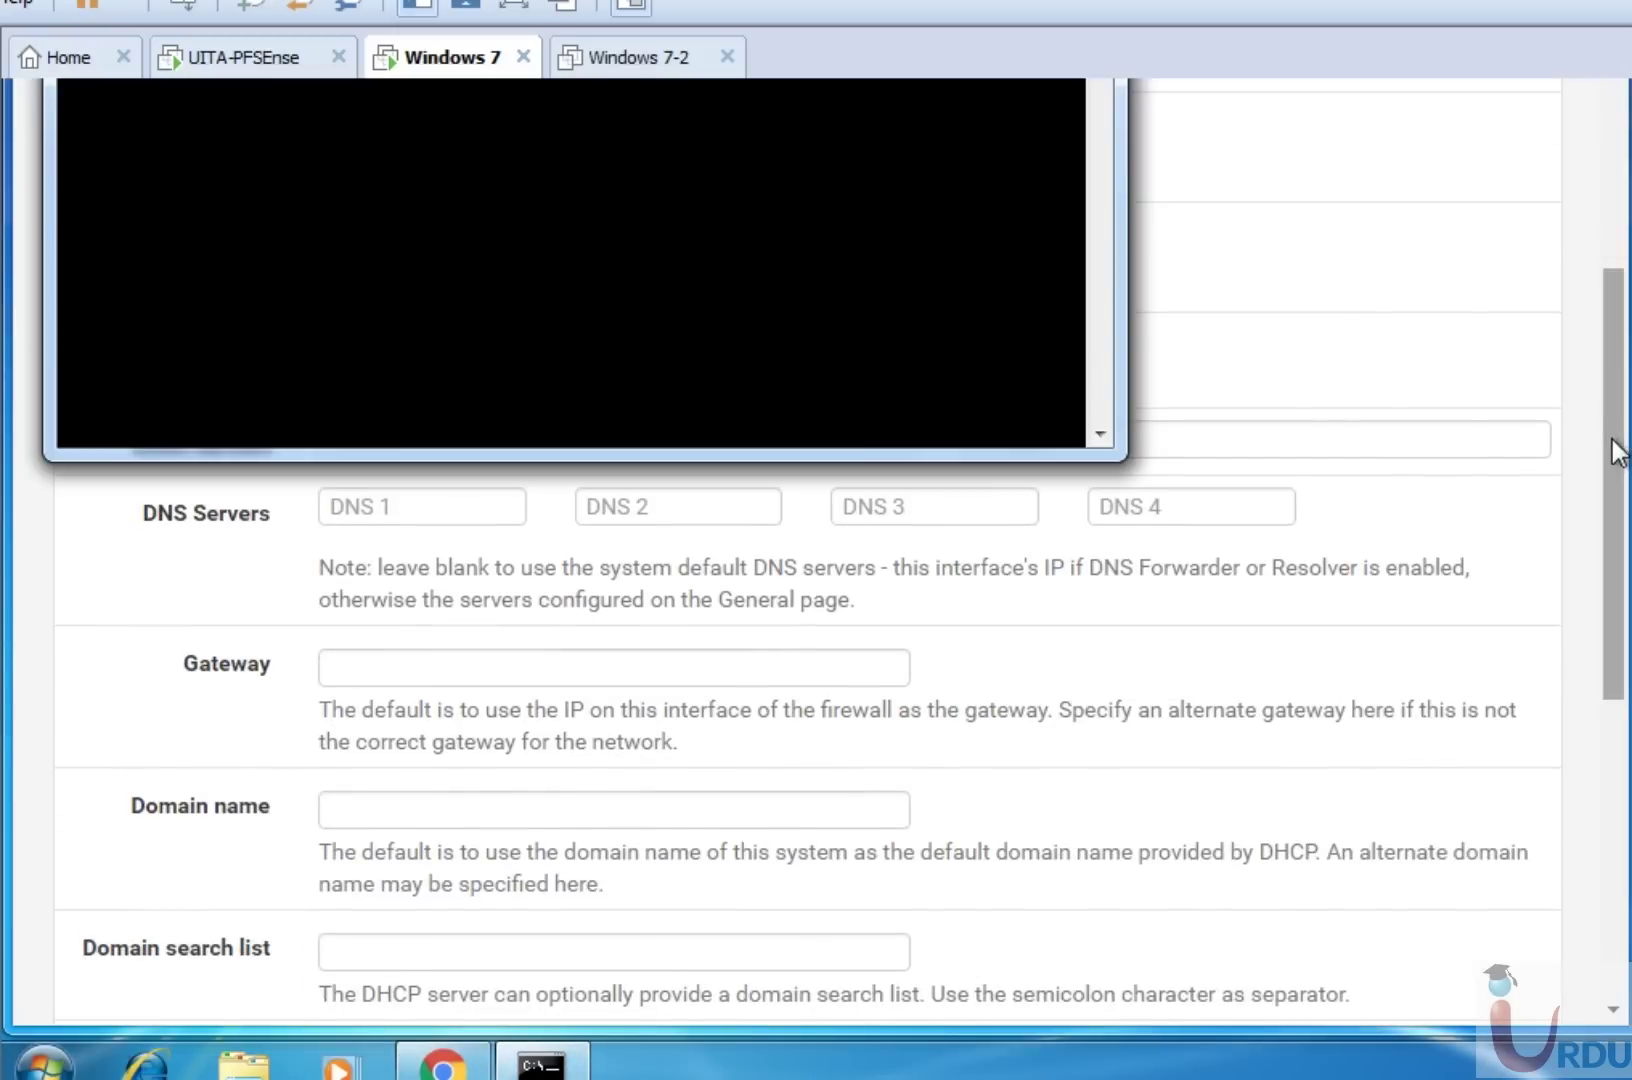
left_click_drag(1614, 449, 1614, 259)
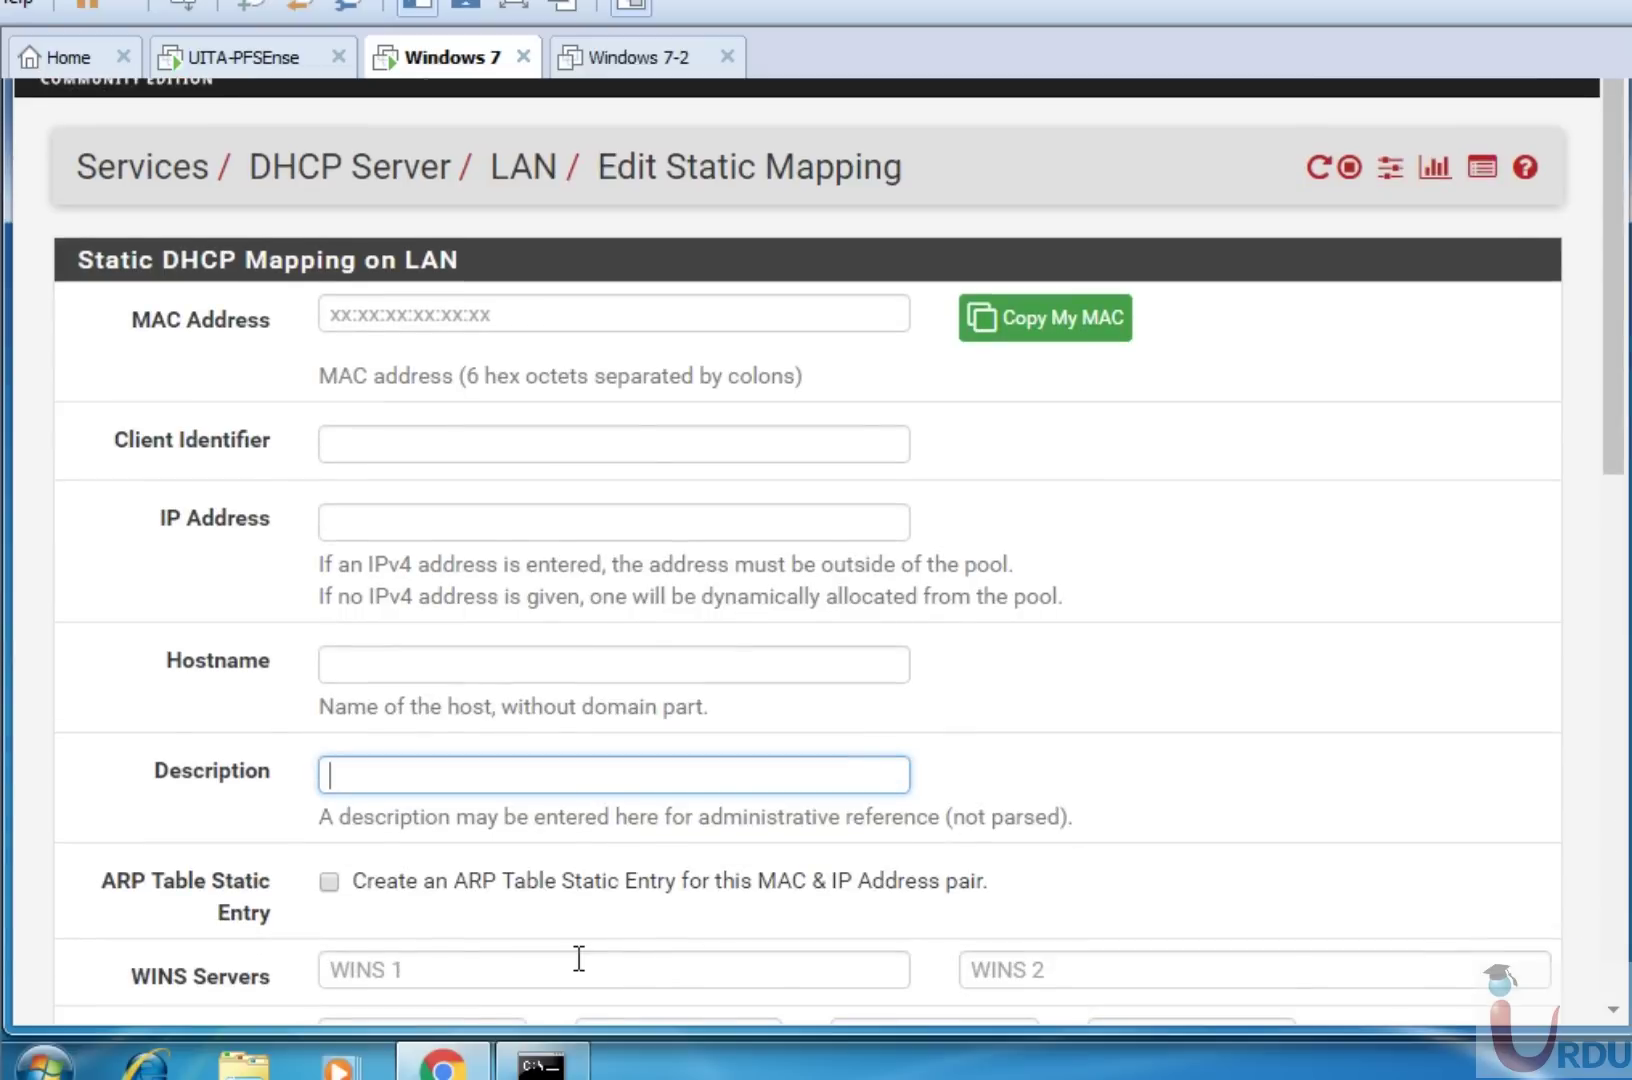
left_click(545, 1064)
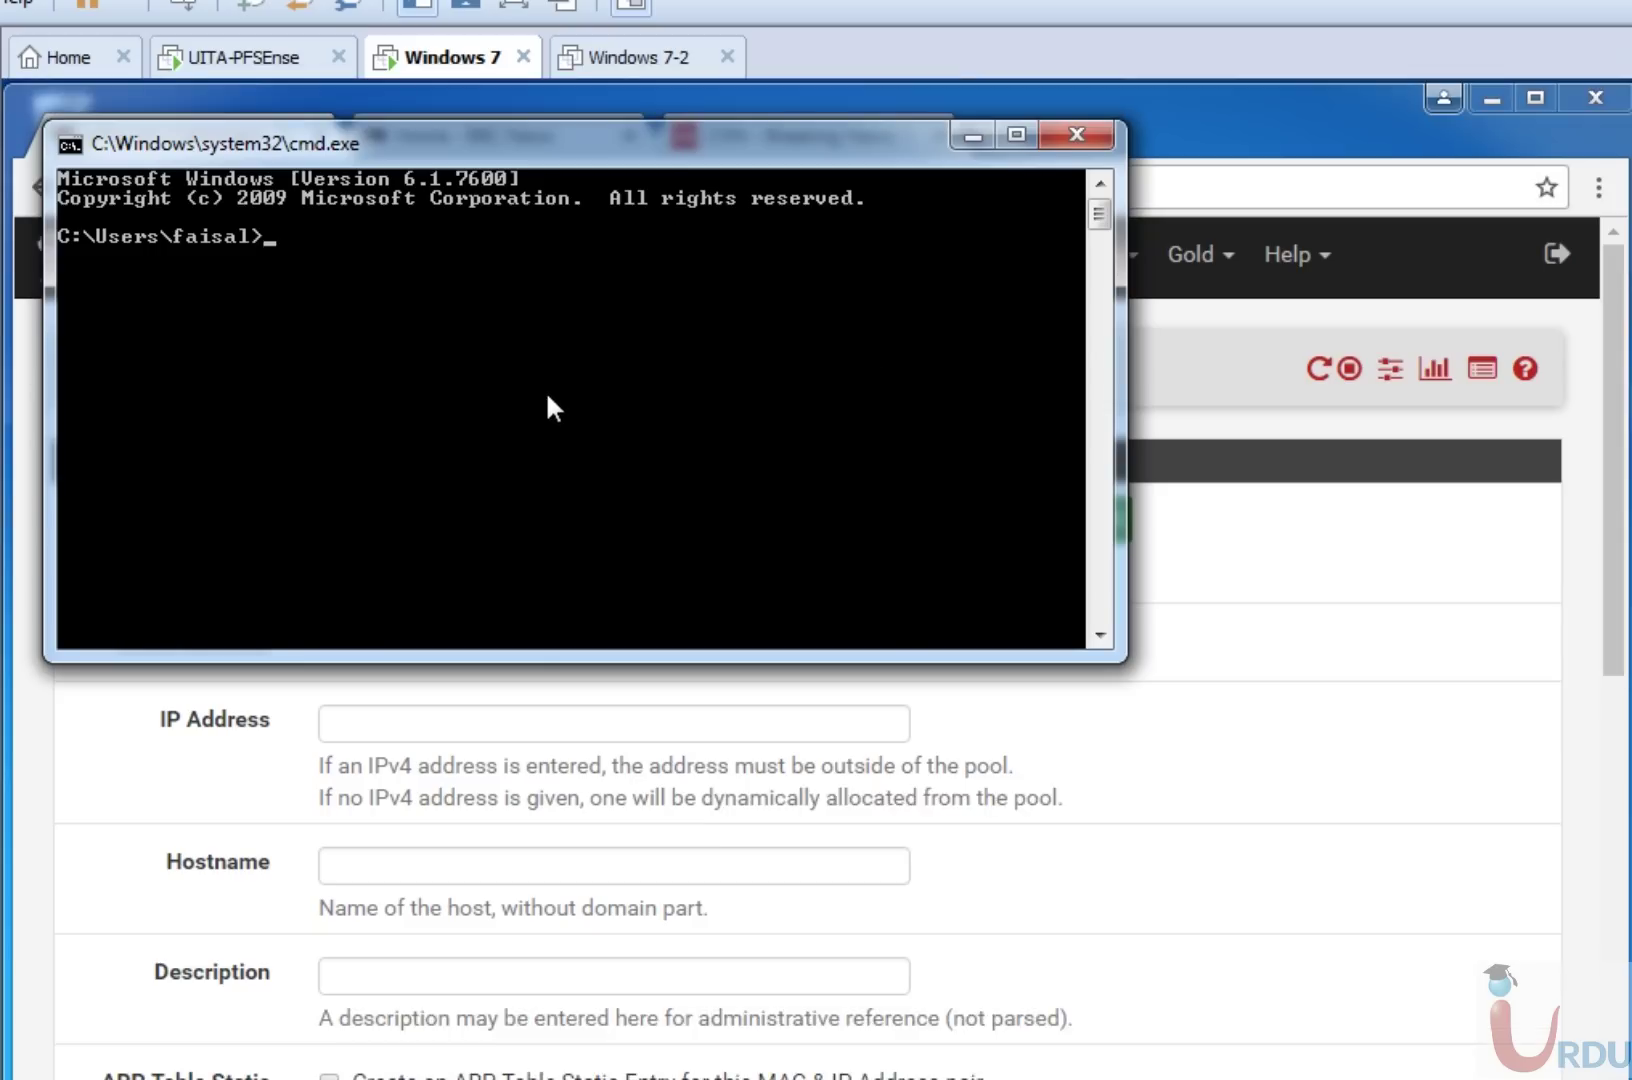
Run getmac to list the adapter MAC addresses, then move the console aside to reach the form.
type("getmac")
key("Return")
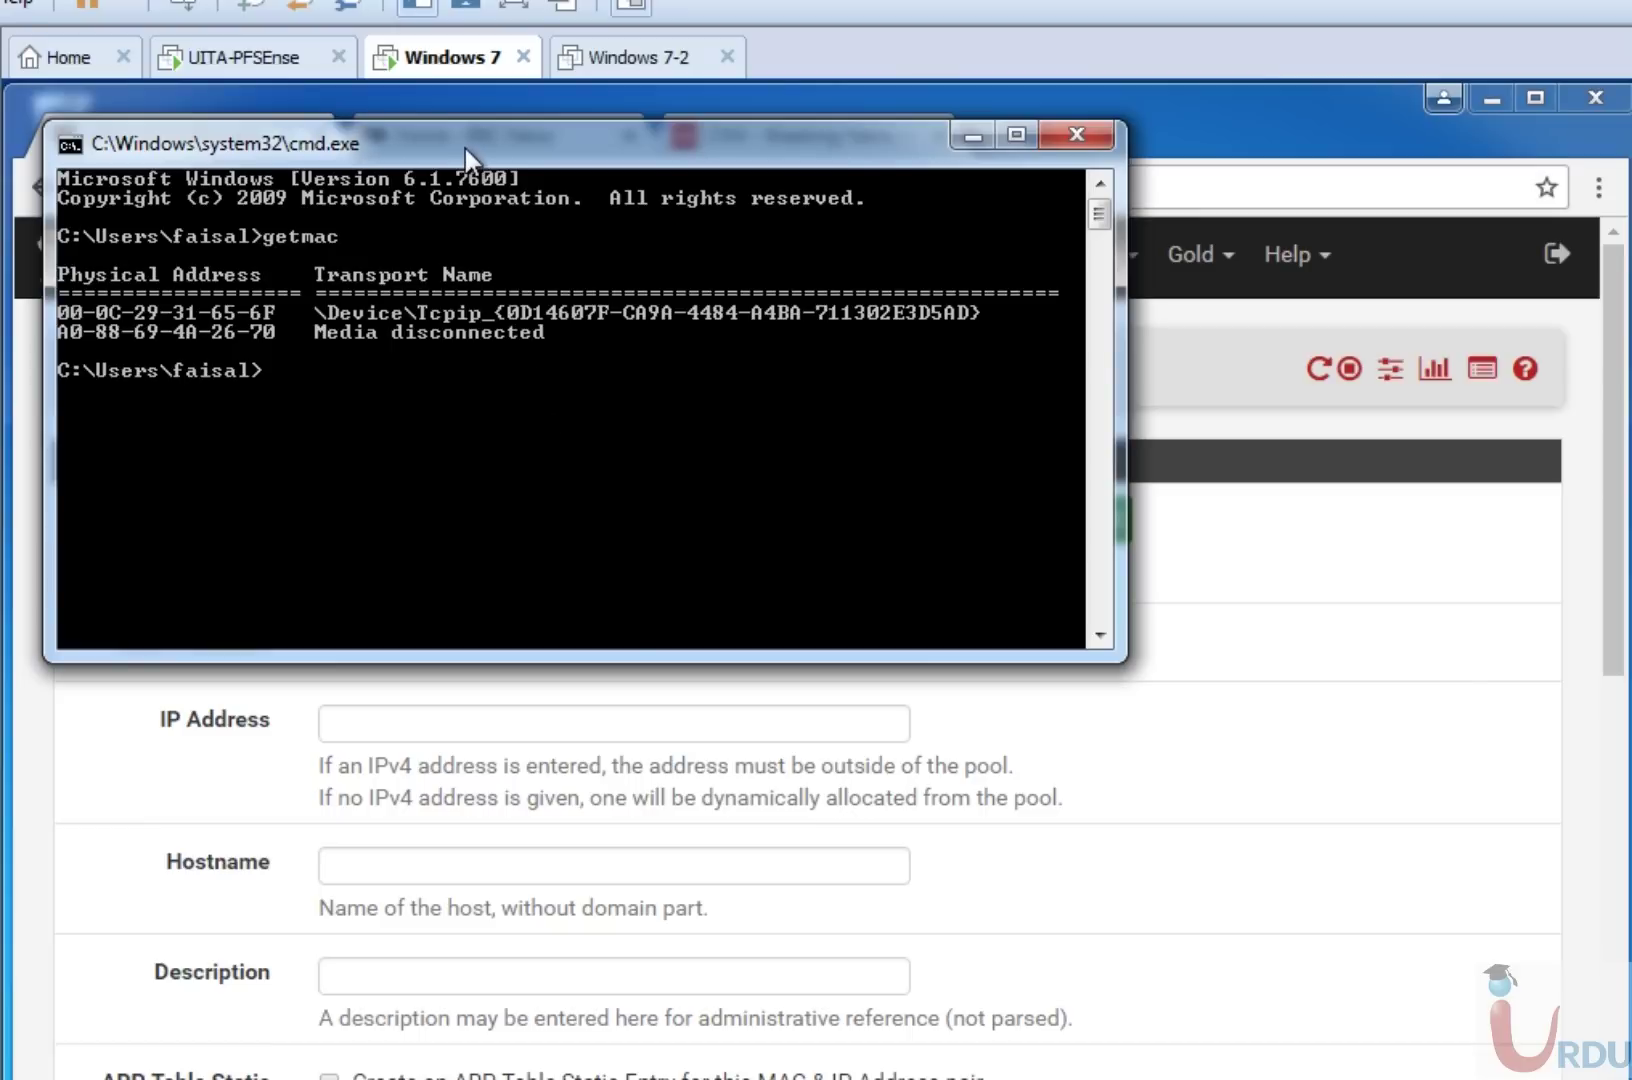
left_click_drag(465, 148, 841, 388)
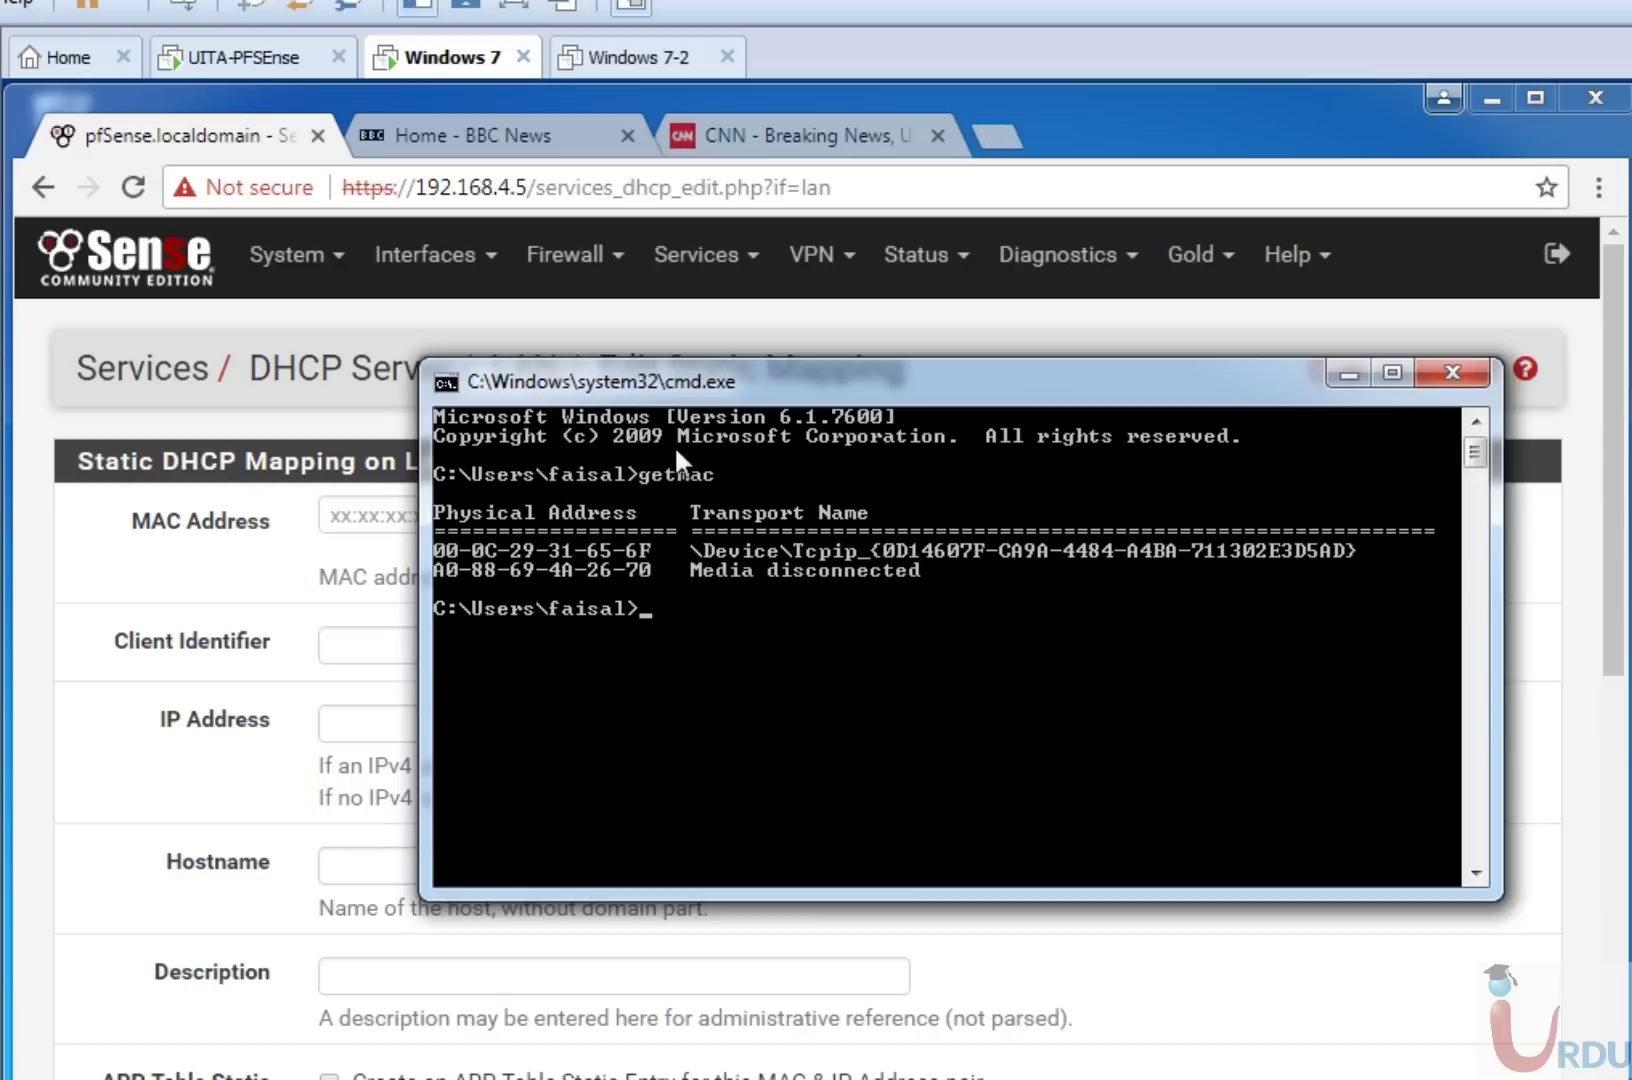
left_click_drag(701, 387, 1076, 317)
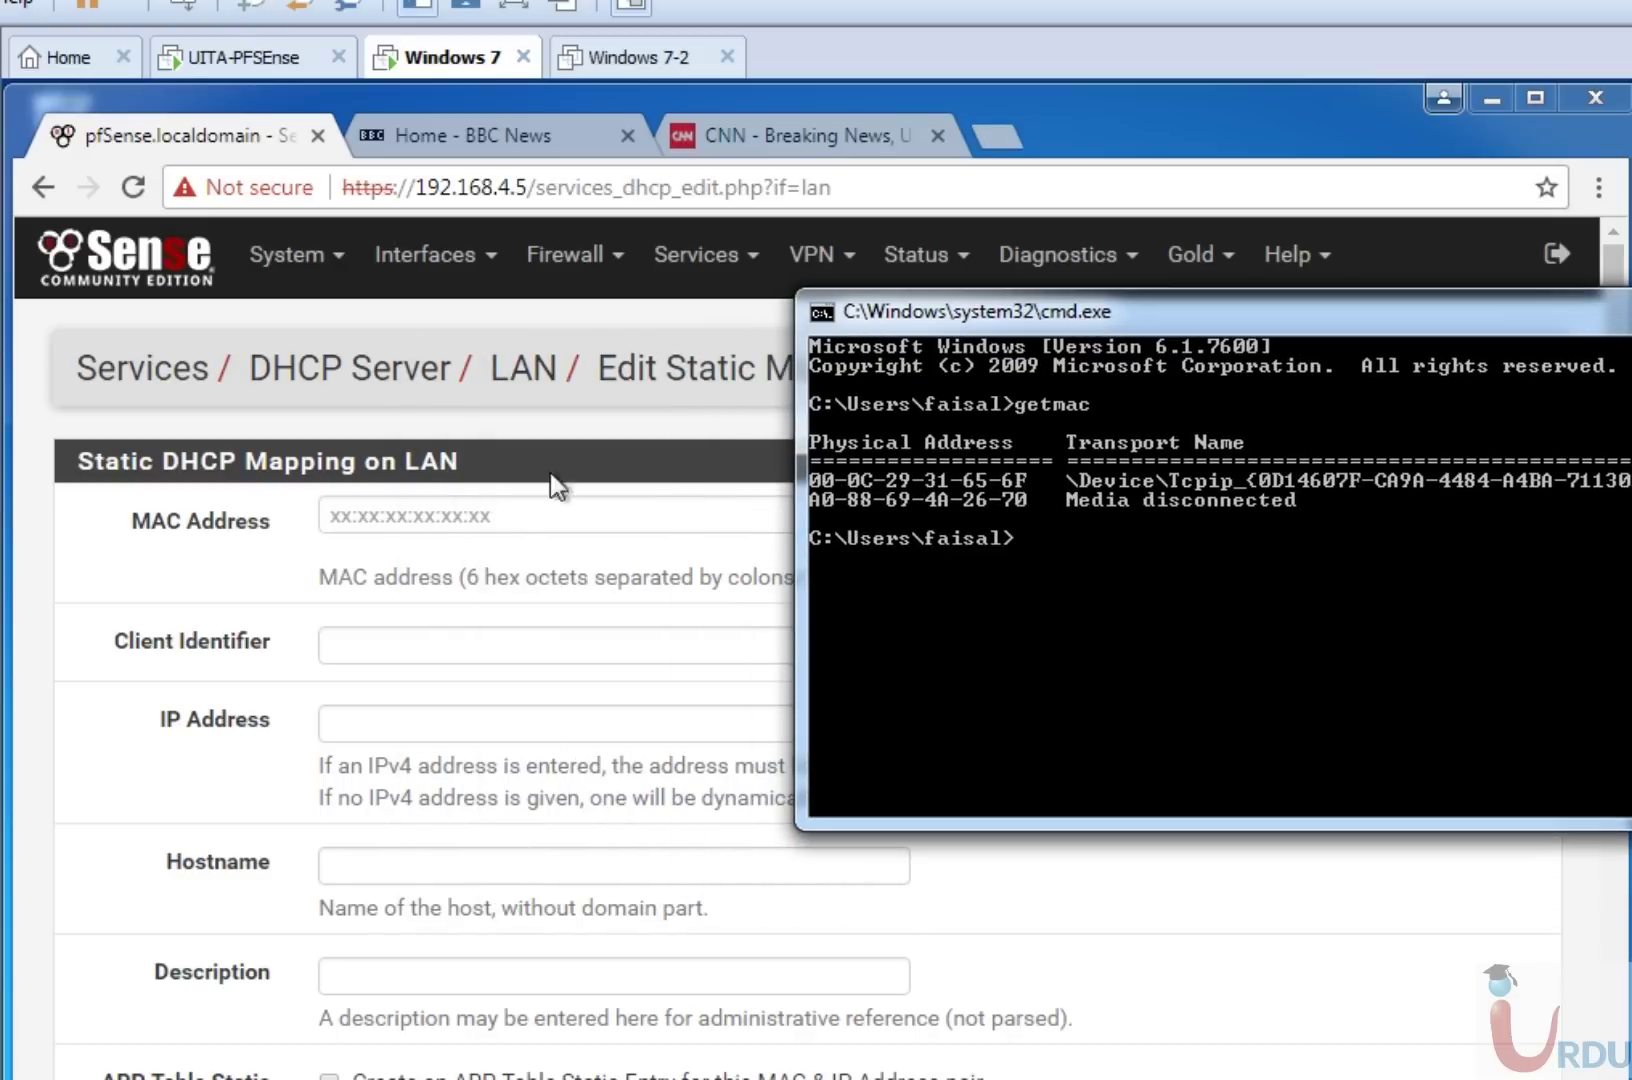
left_click(432, 514)
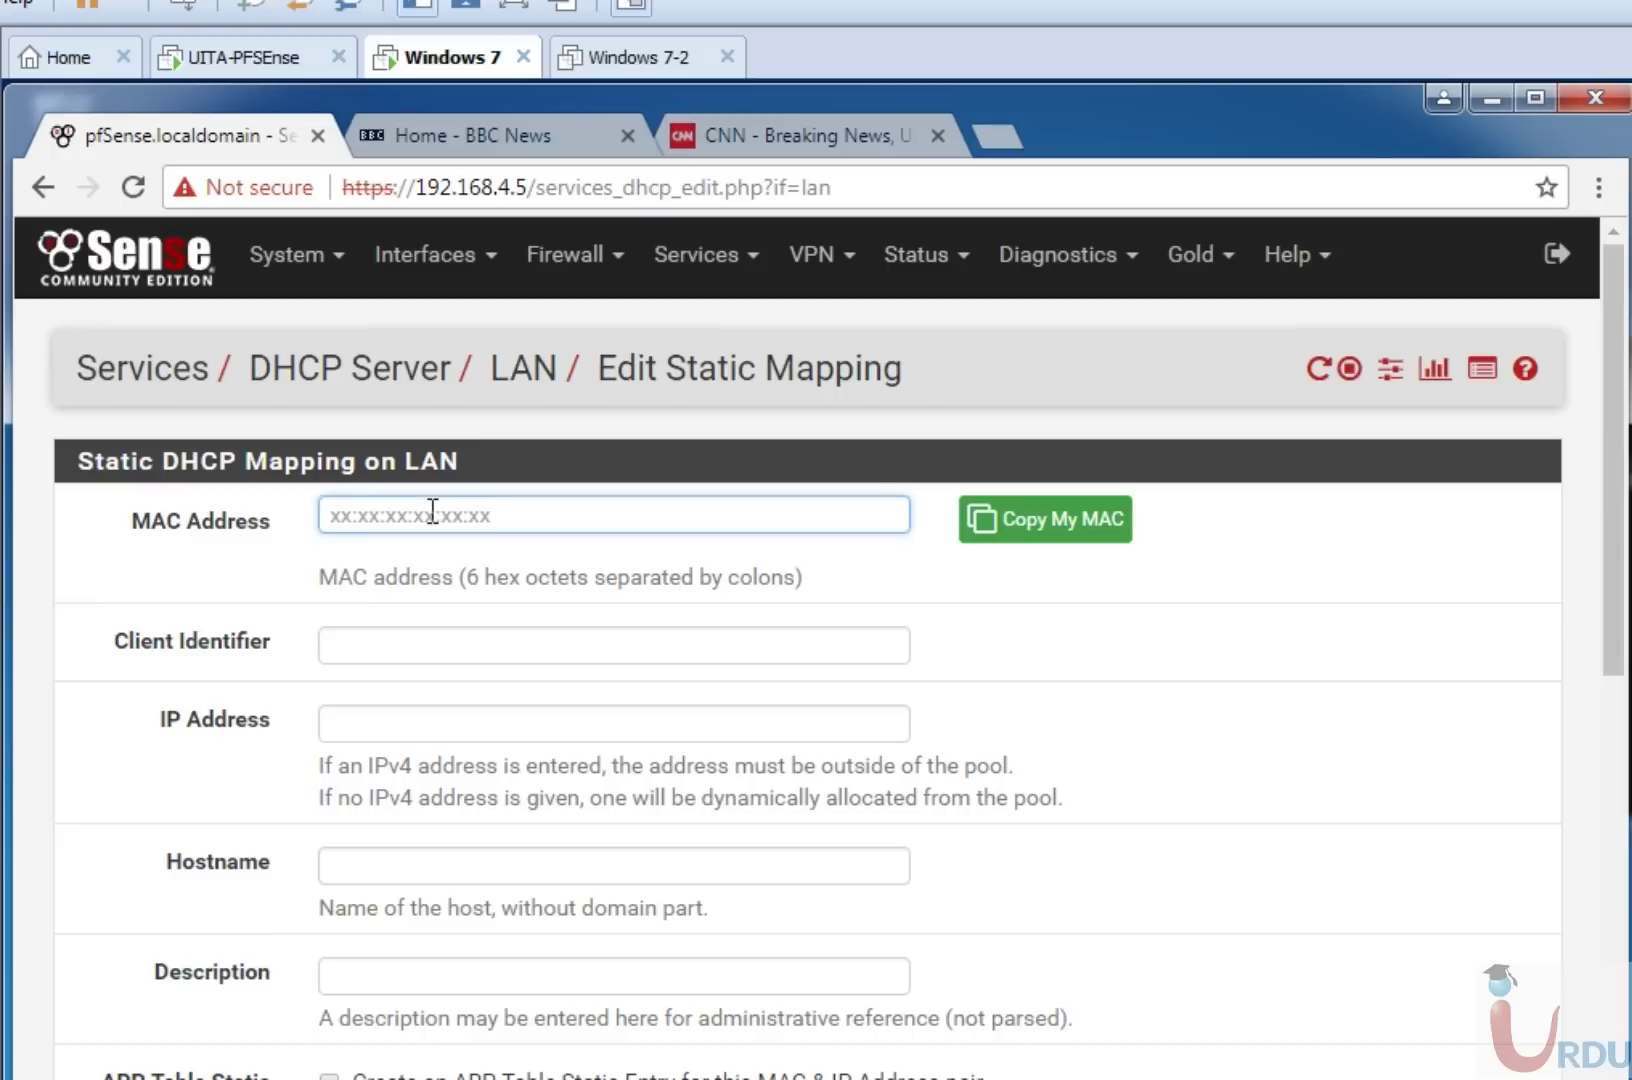
Enter MAC address 00:0c:29:31:65:6f, reading the octets from the getmac output.
type("00:0c:")
key("alt+Tab")
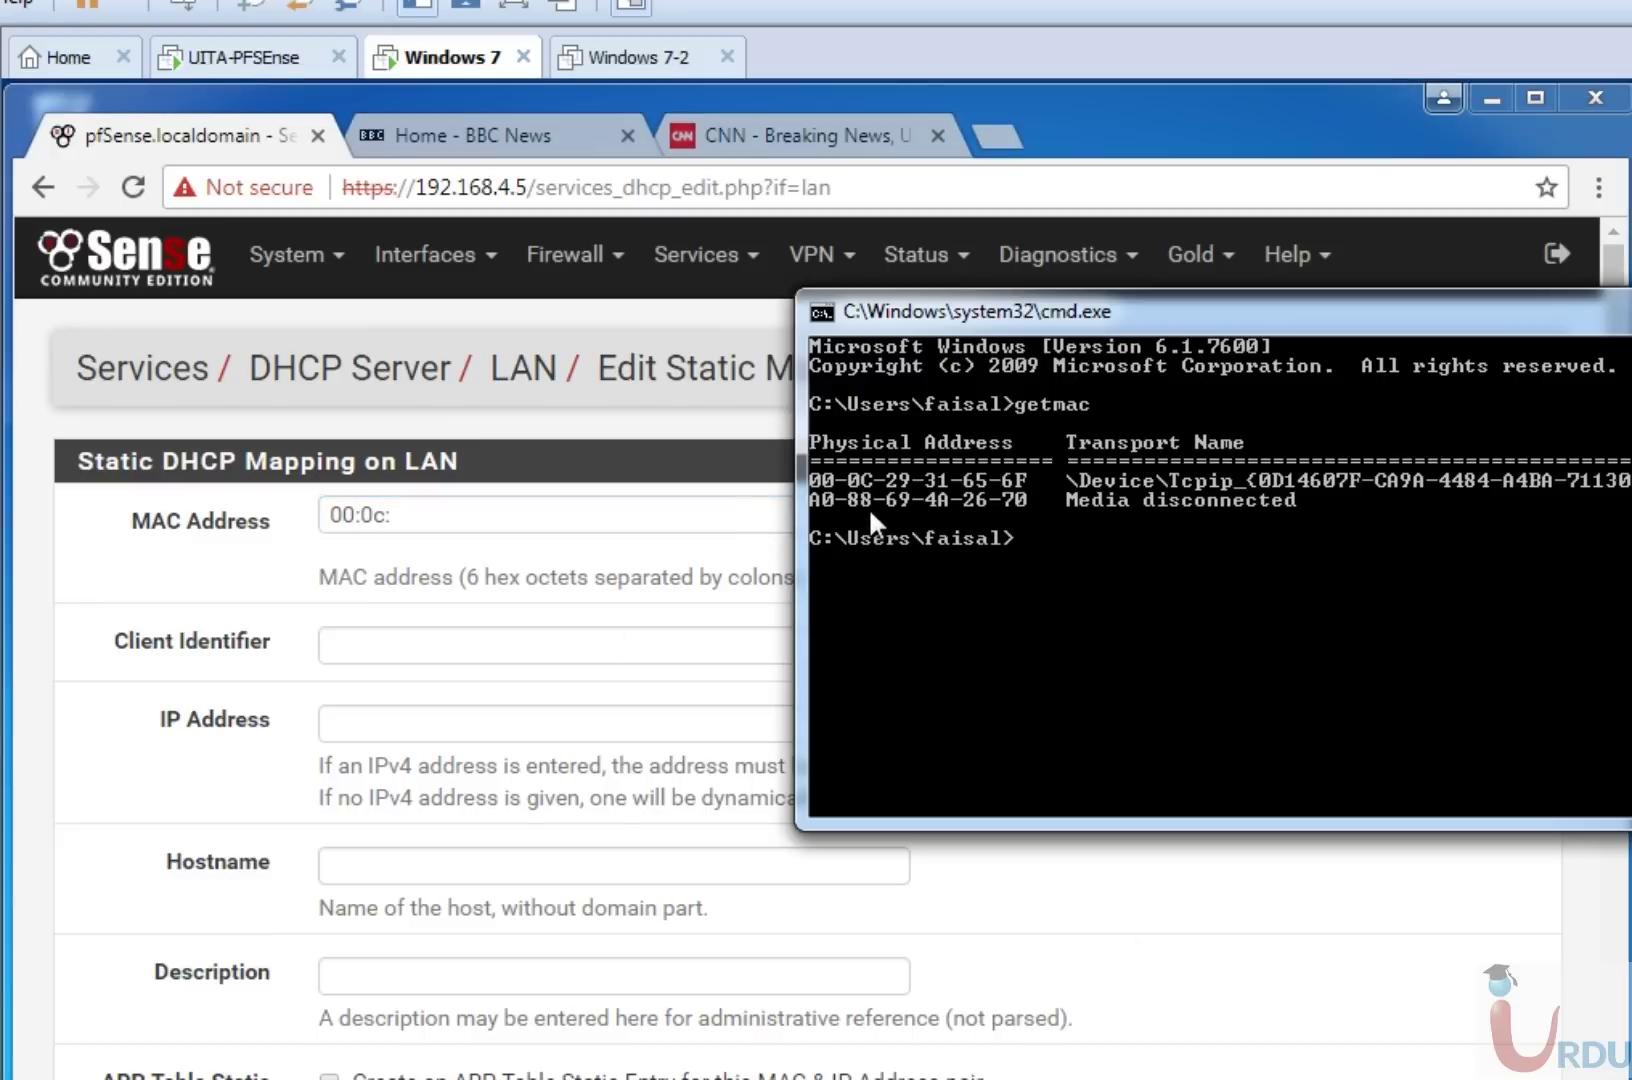
left_click(561, 515)
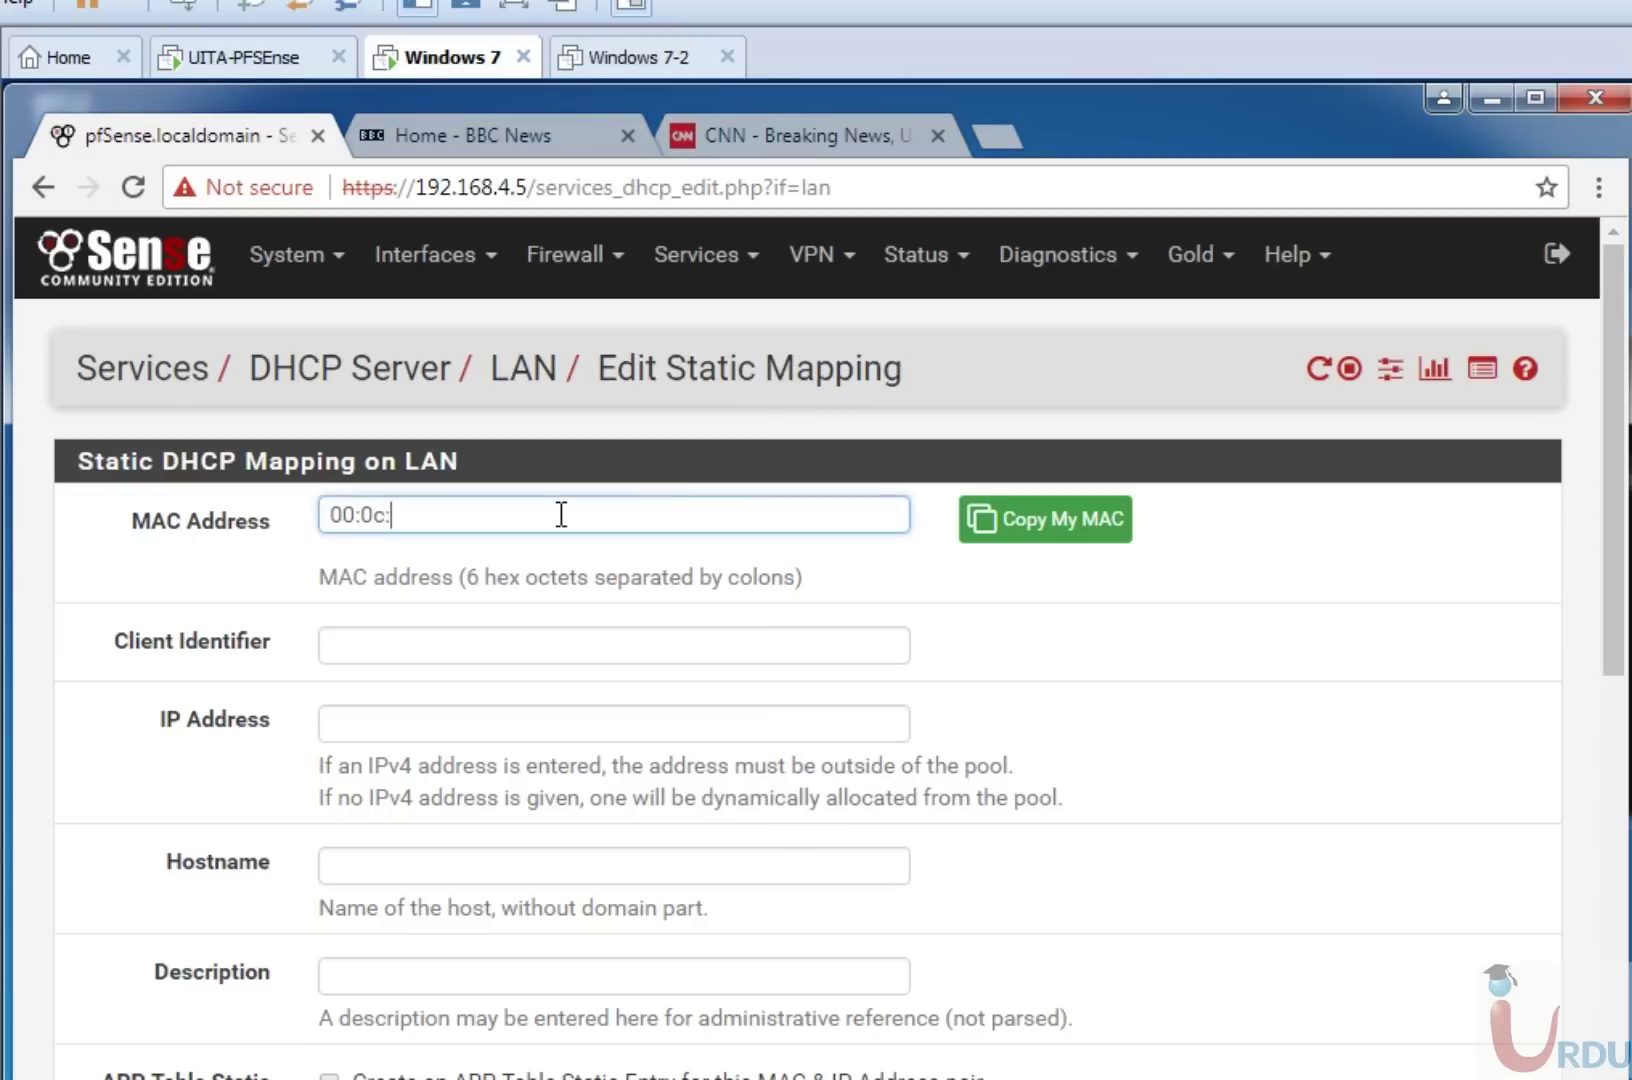
type("29:31:65")
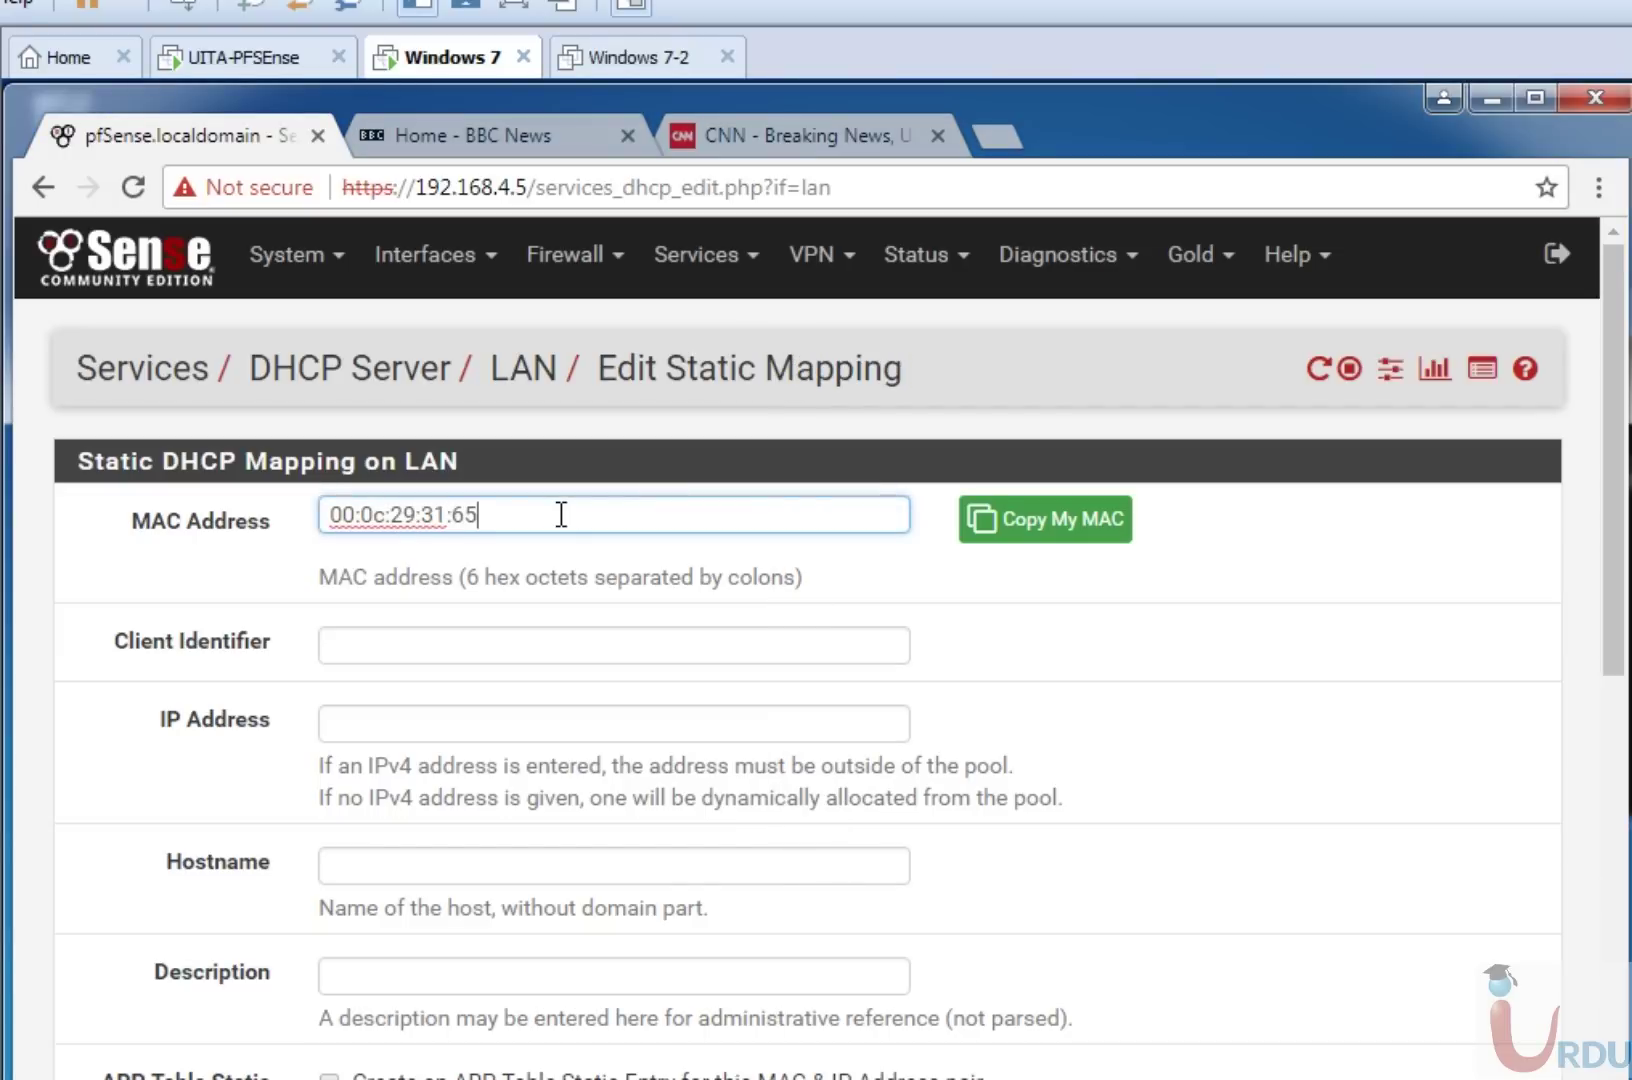
type(":")
key("alt+Tab")
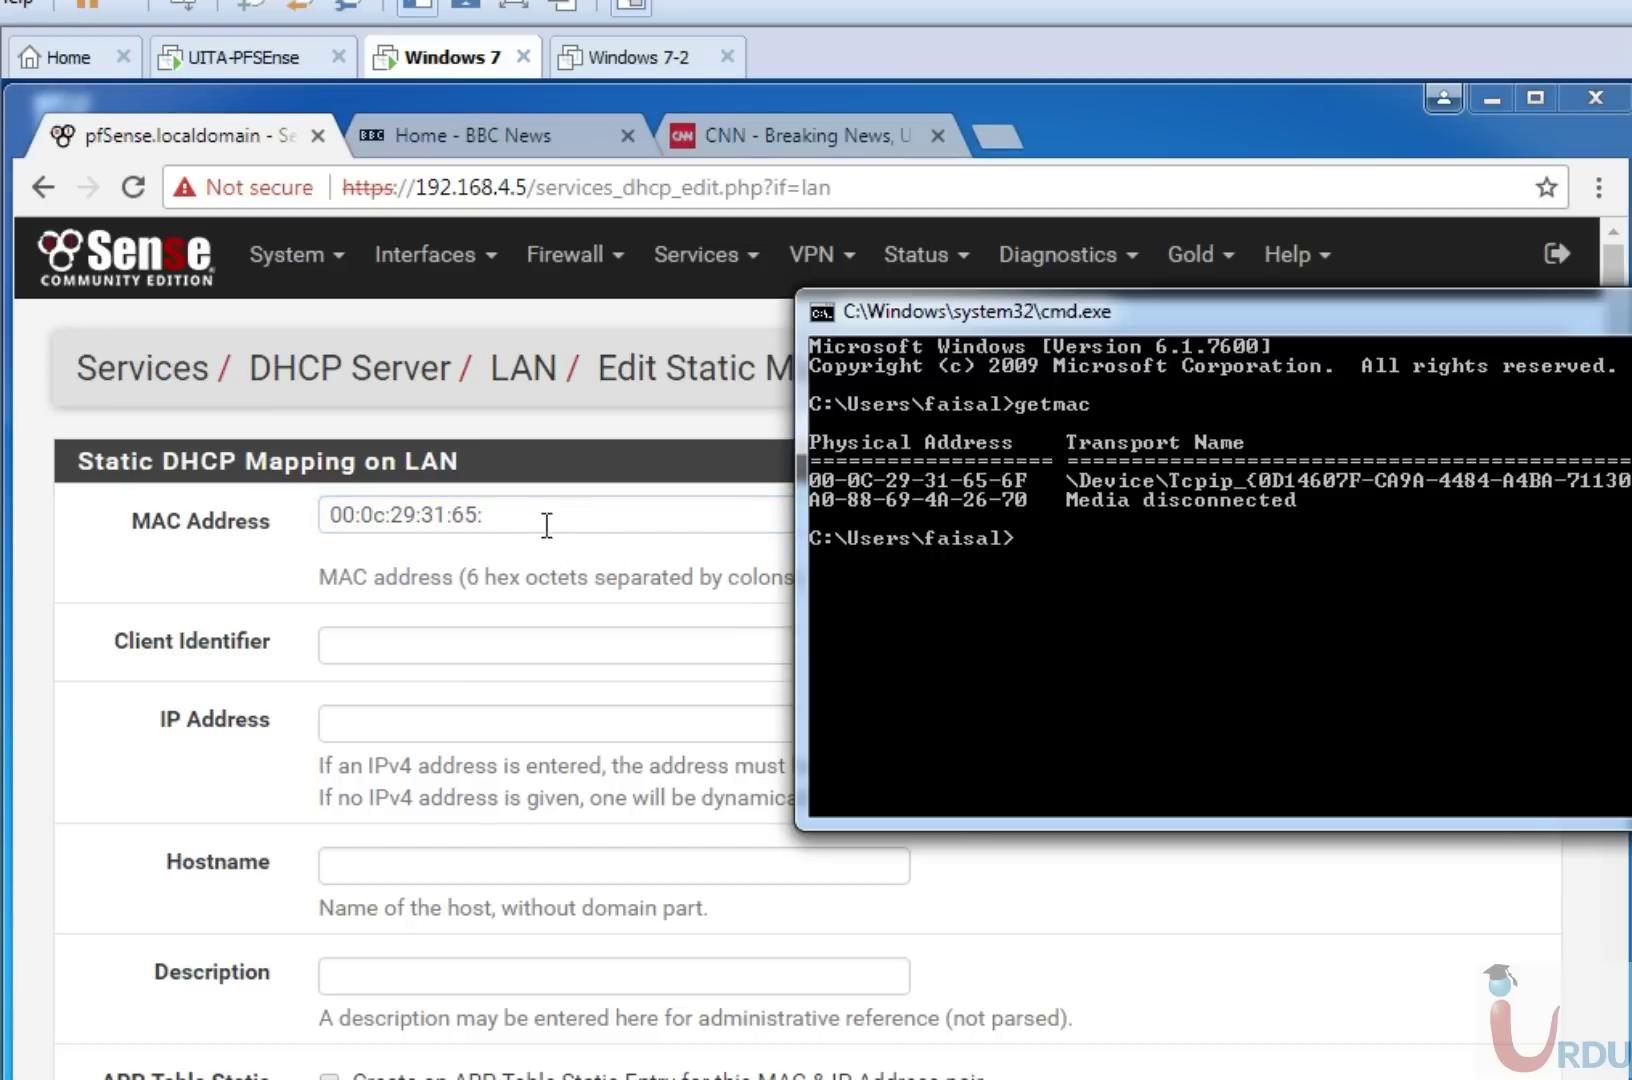
left_click(547, 518)
type("6f")
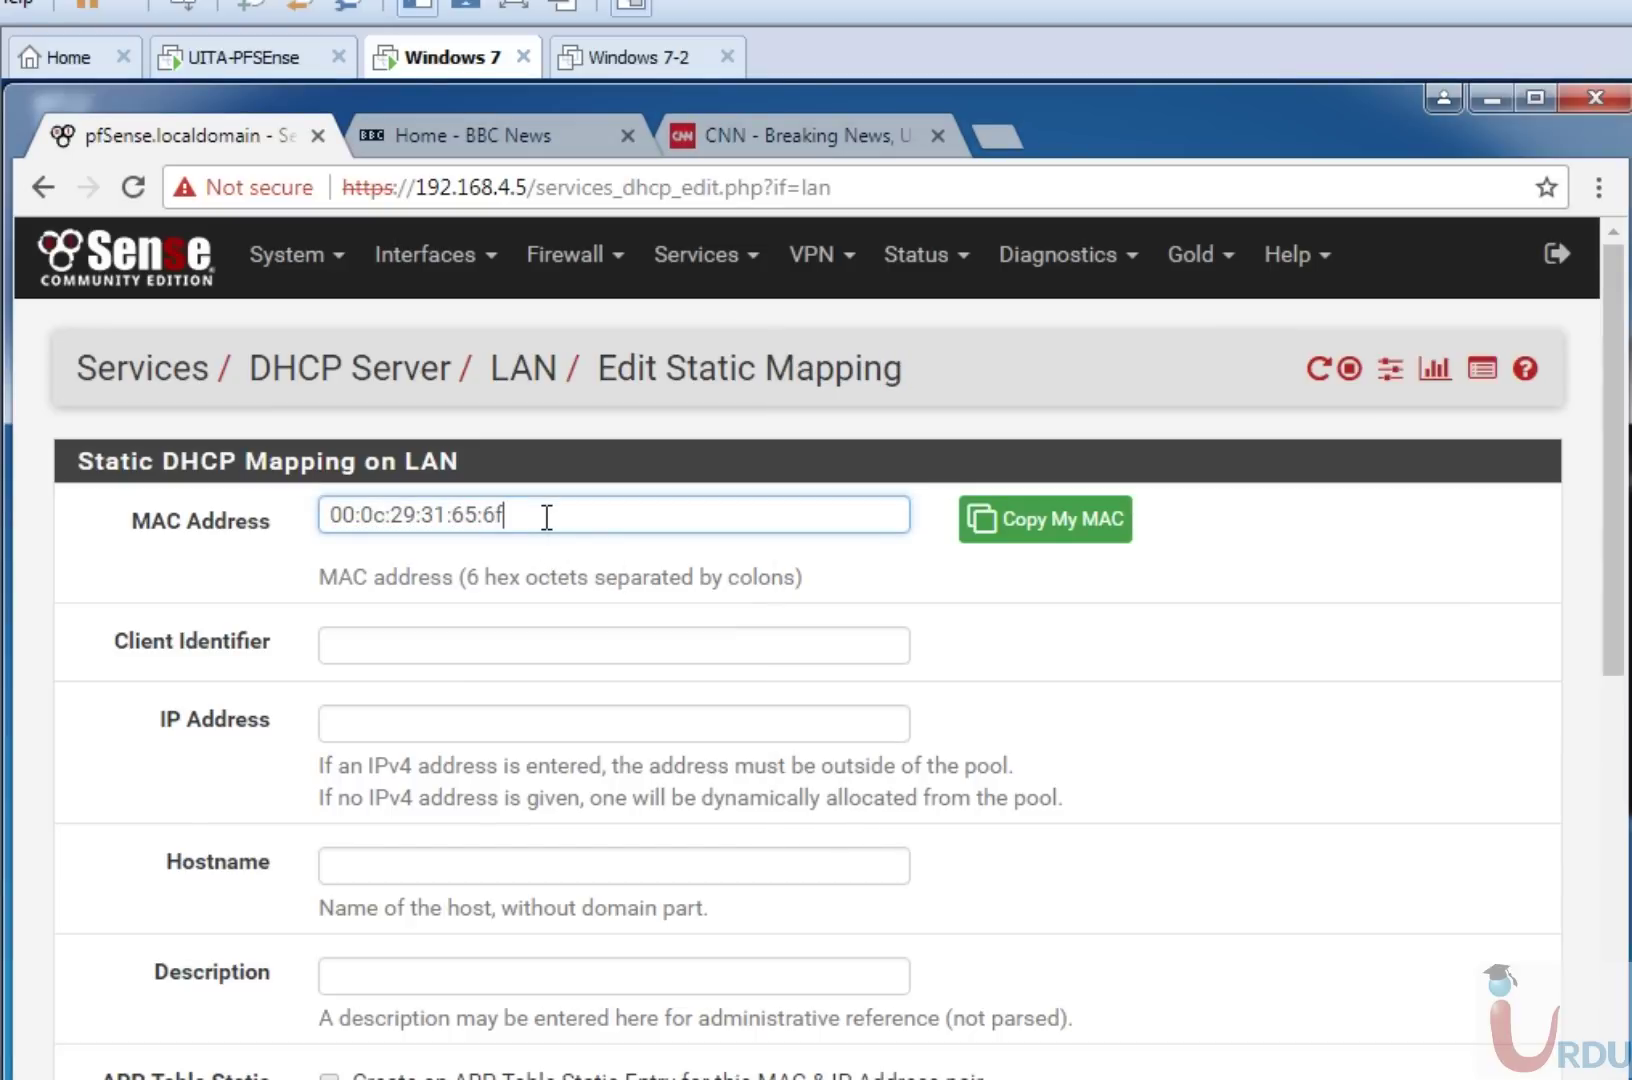
Fill in IP 192.168.4.100, hostname 'Domain Controller' and description 'DC'.
left_click(471, 722)
type("192")
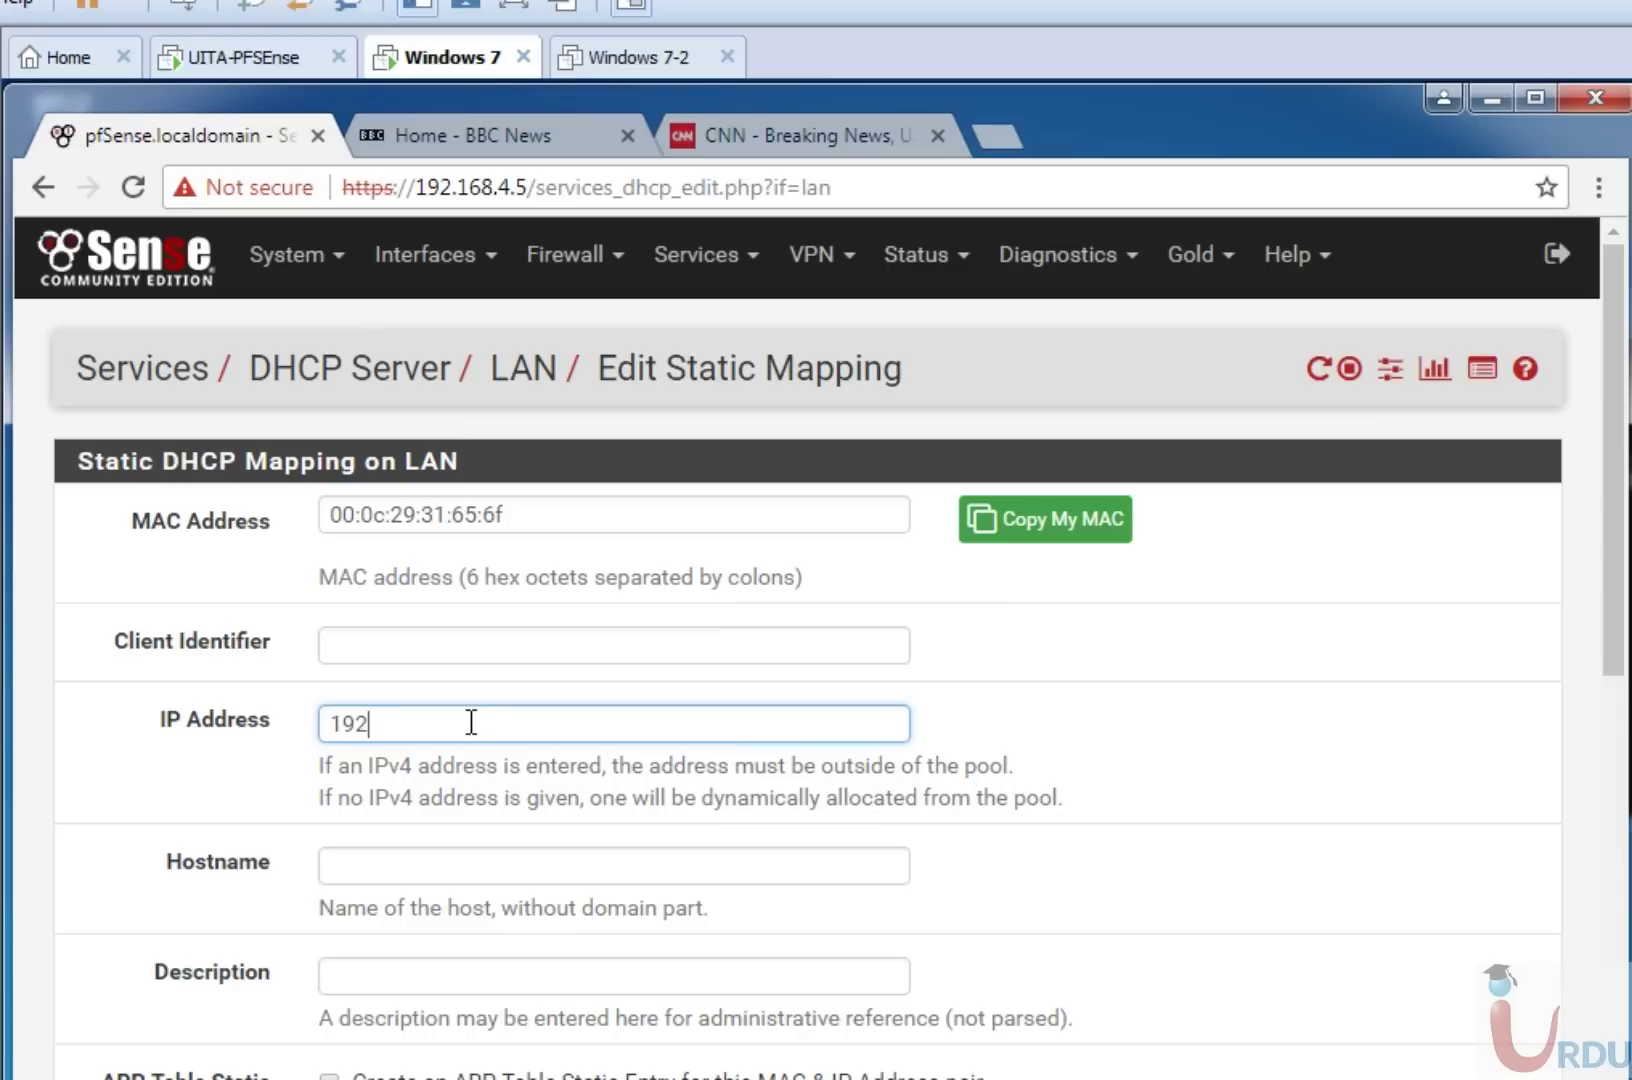
type(".168.4.100")
left_click(465, 872)
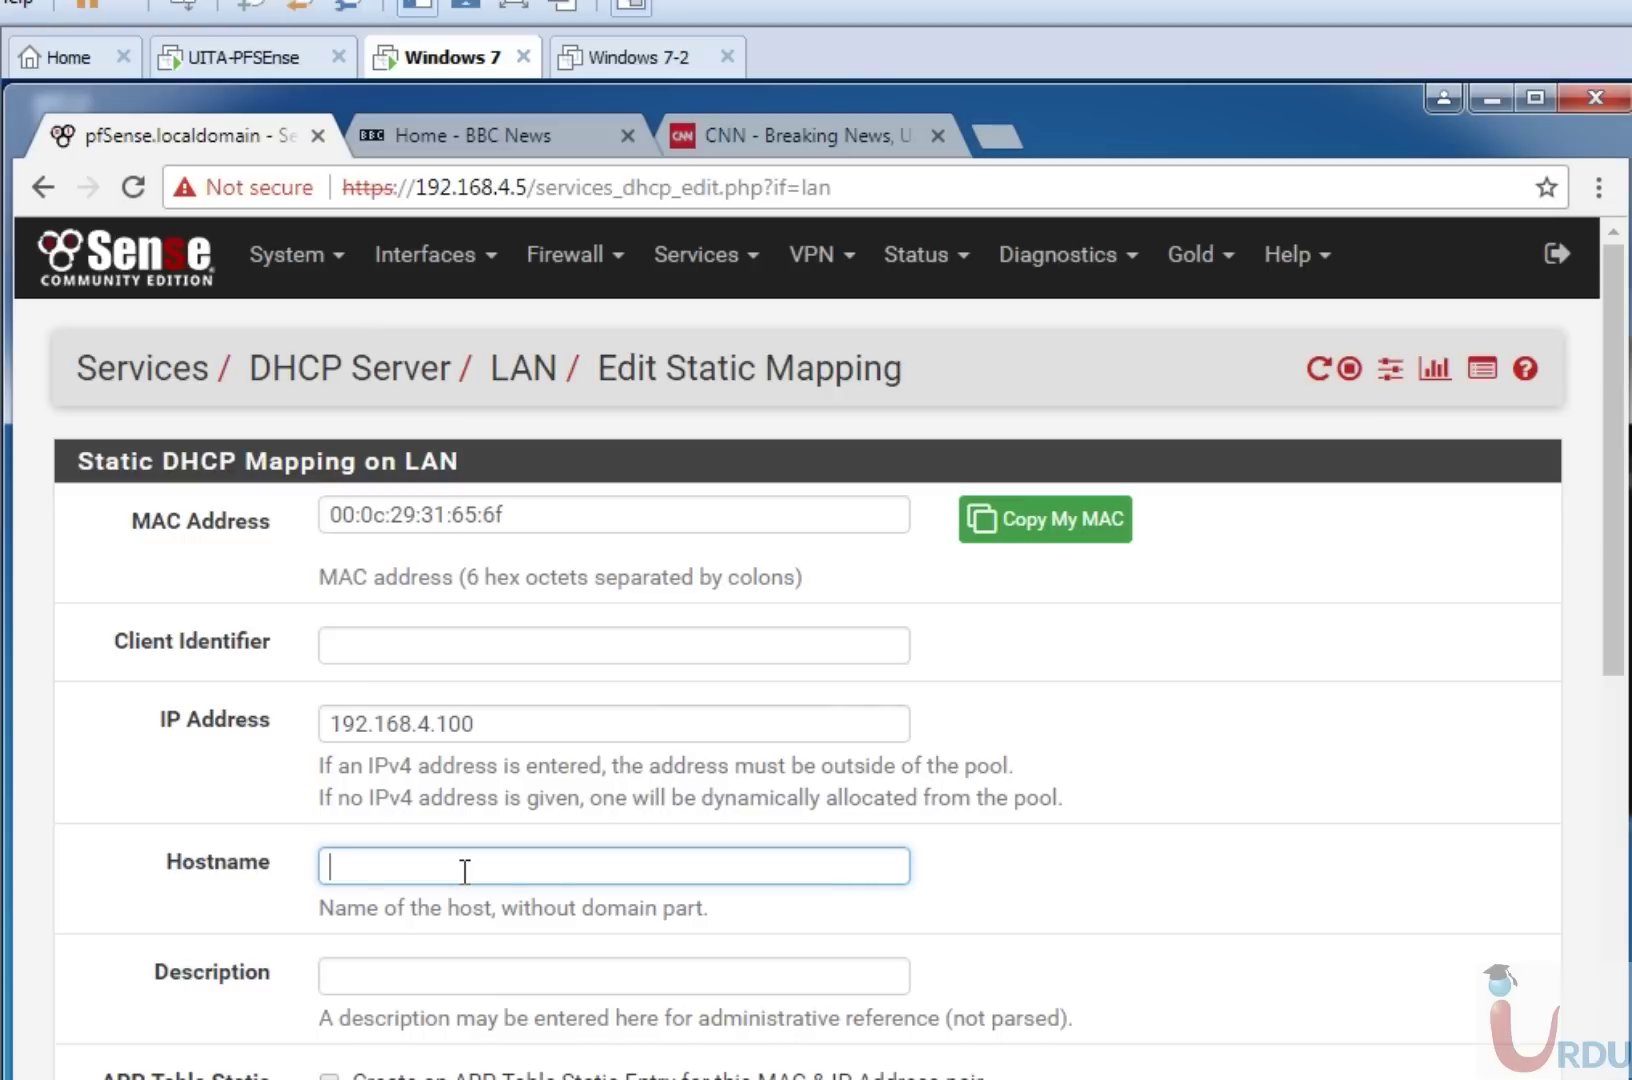
type("Domain Controller")
key("Tab")
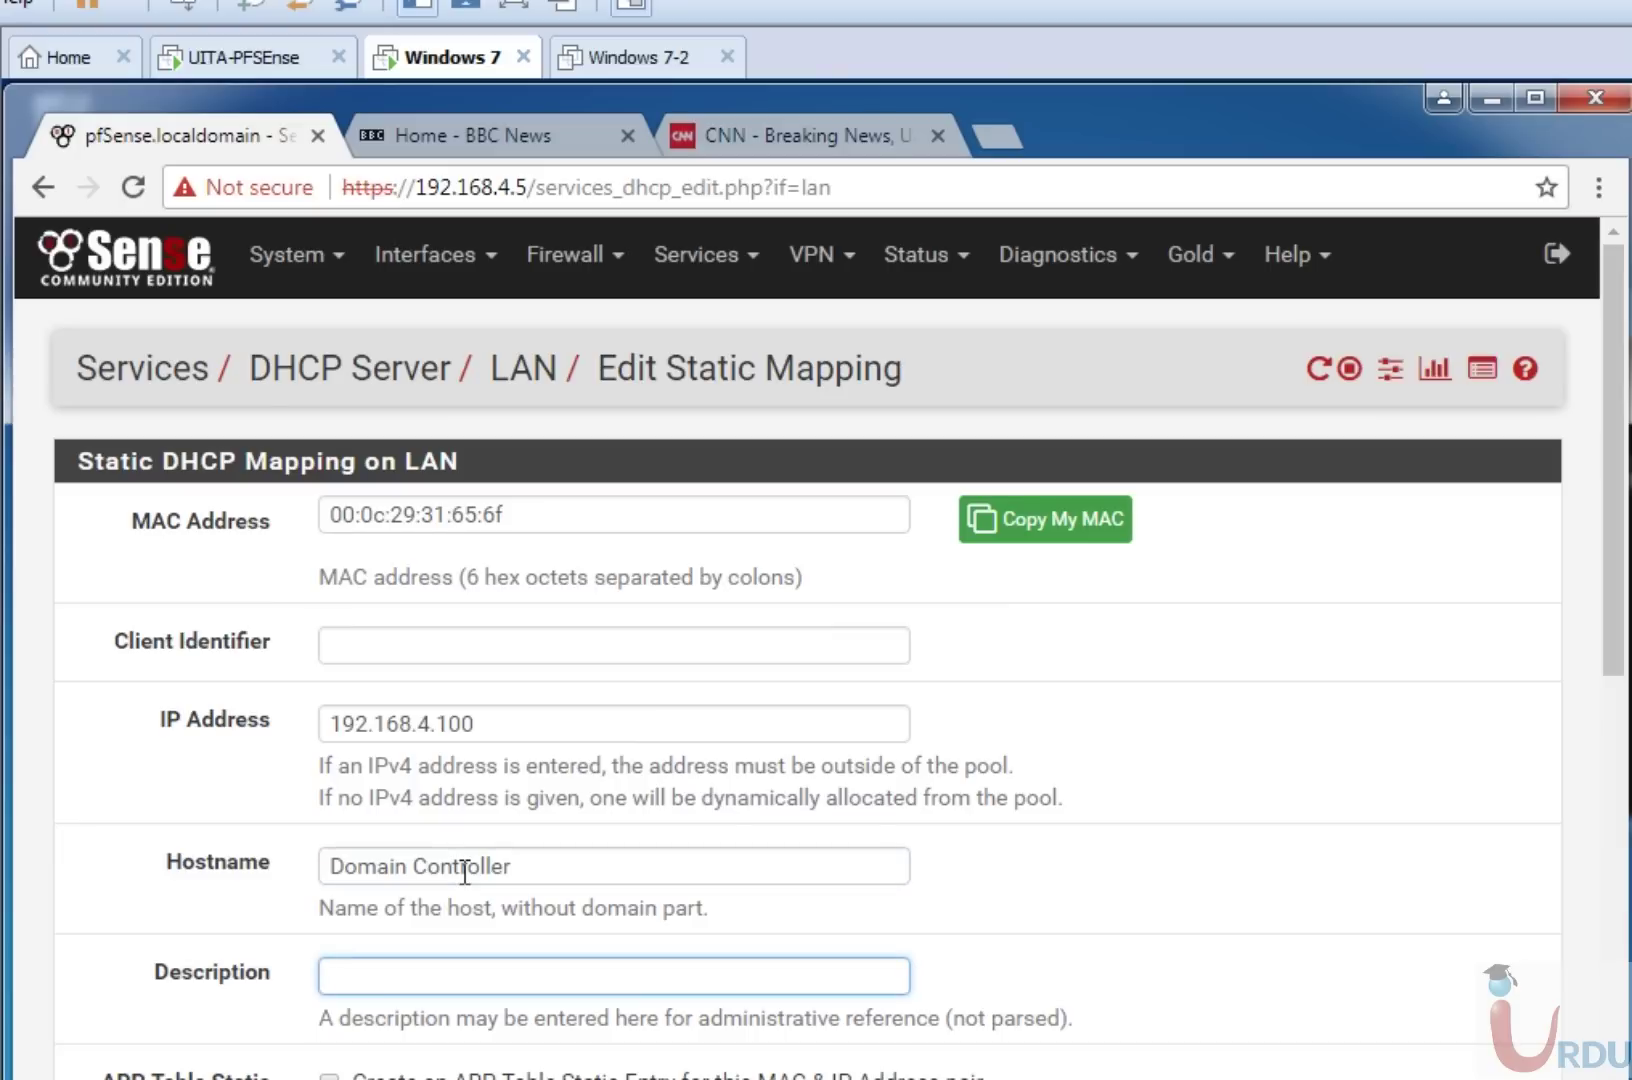
type("DC")
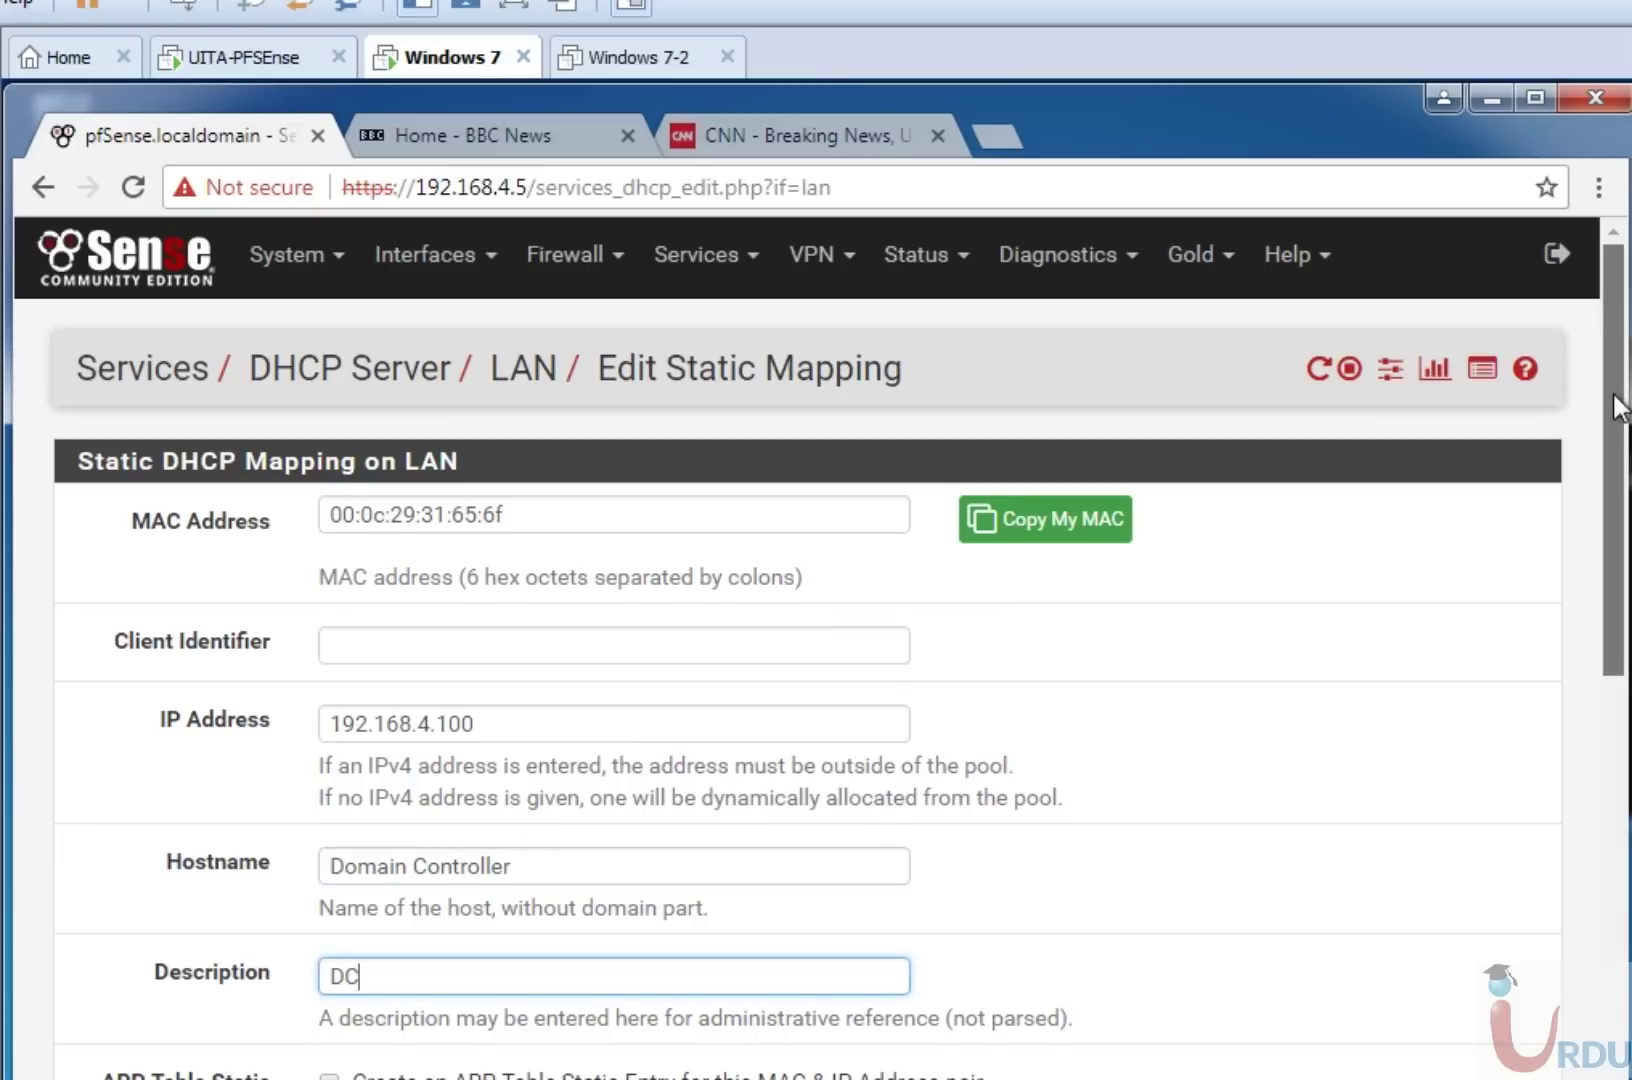
left_click_drag(1618, 412, 1626, 515)
Enter DNS servers 192.168.4.5, 8.8.8.8 and 8.8.4.4 in the static mapping.
scroll(1627, 517, "down", 1)
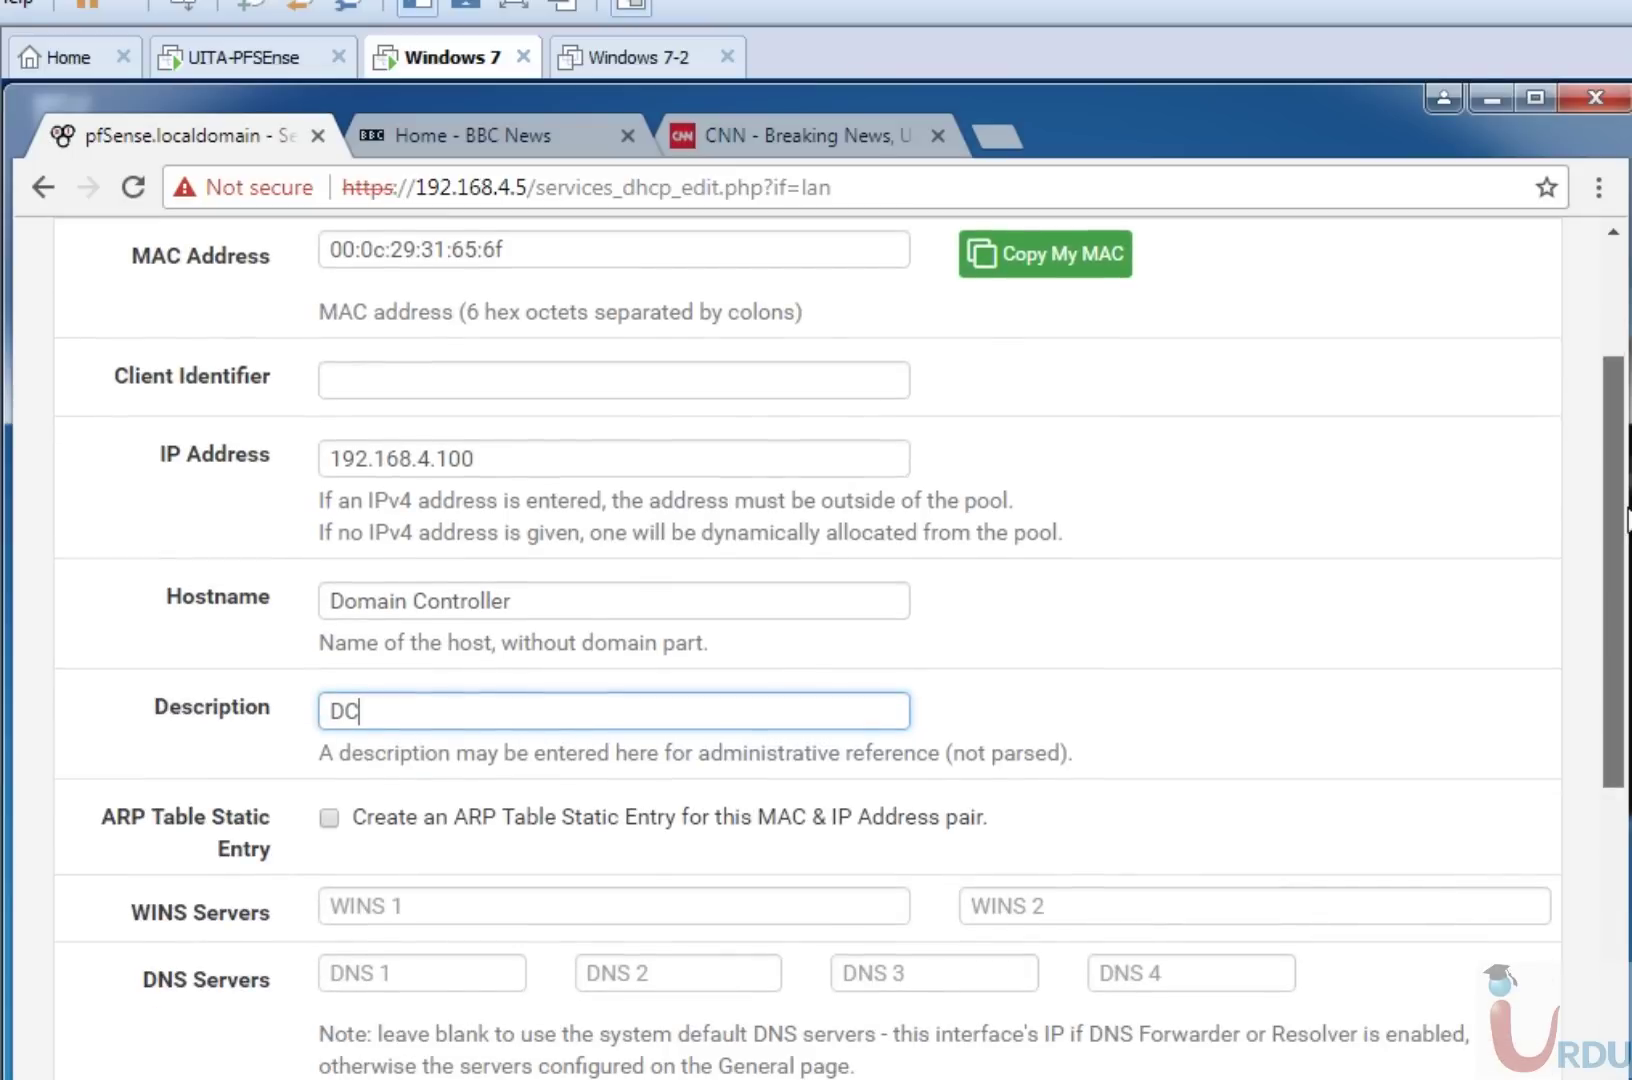
scroll(1627, 517, "down", 3)
left_click(347, 730)
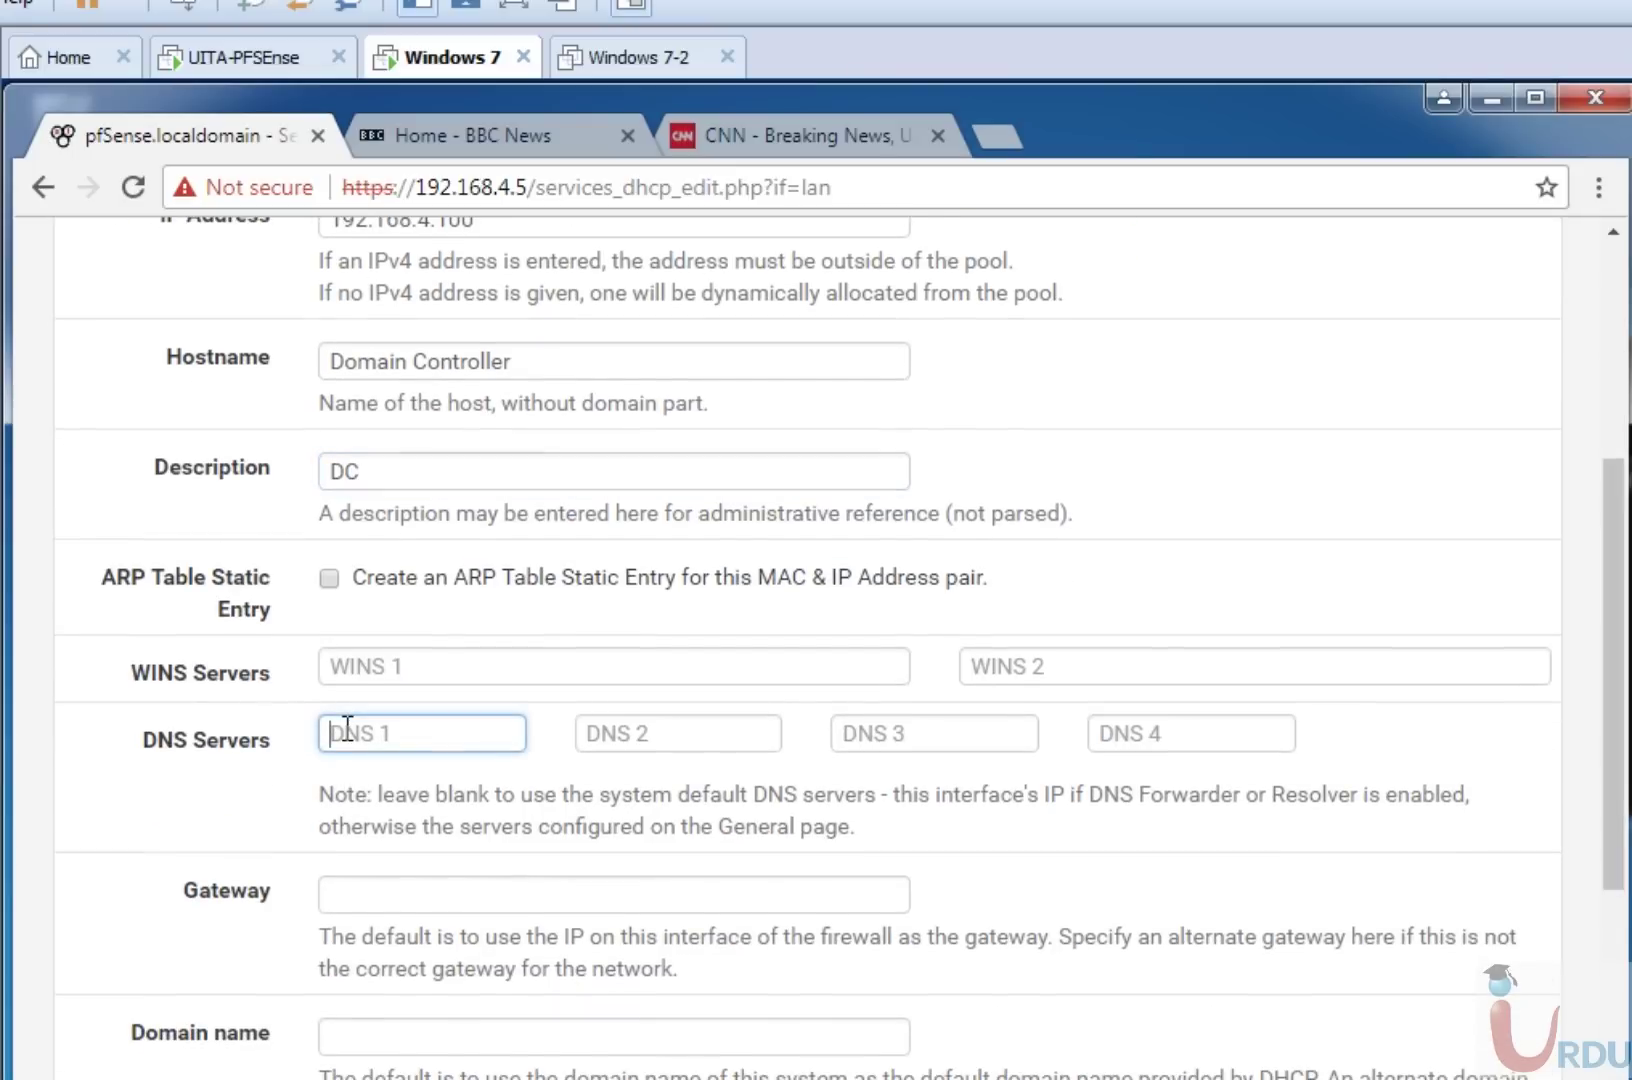
type("192.168")
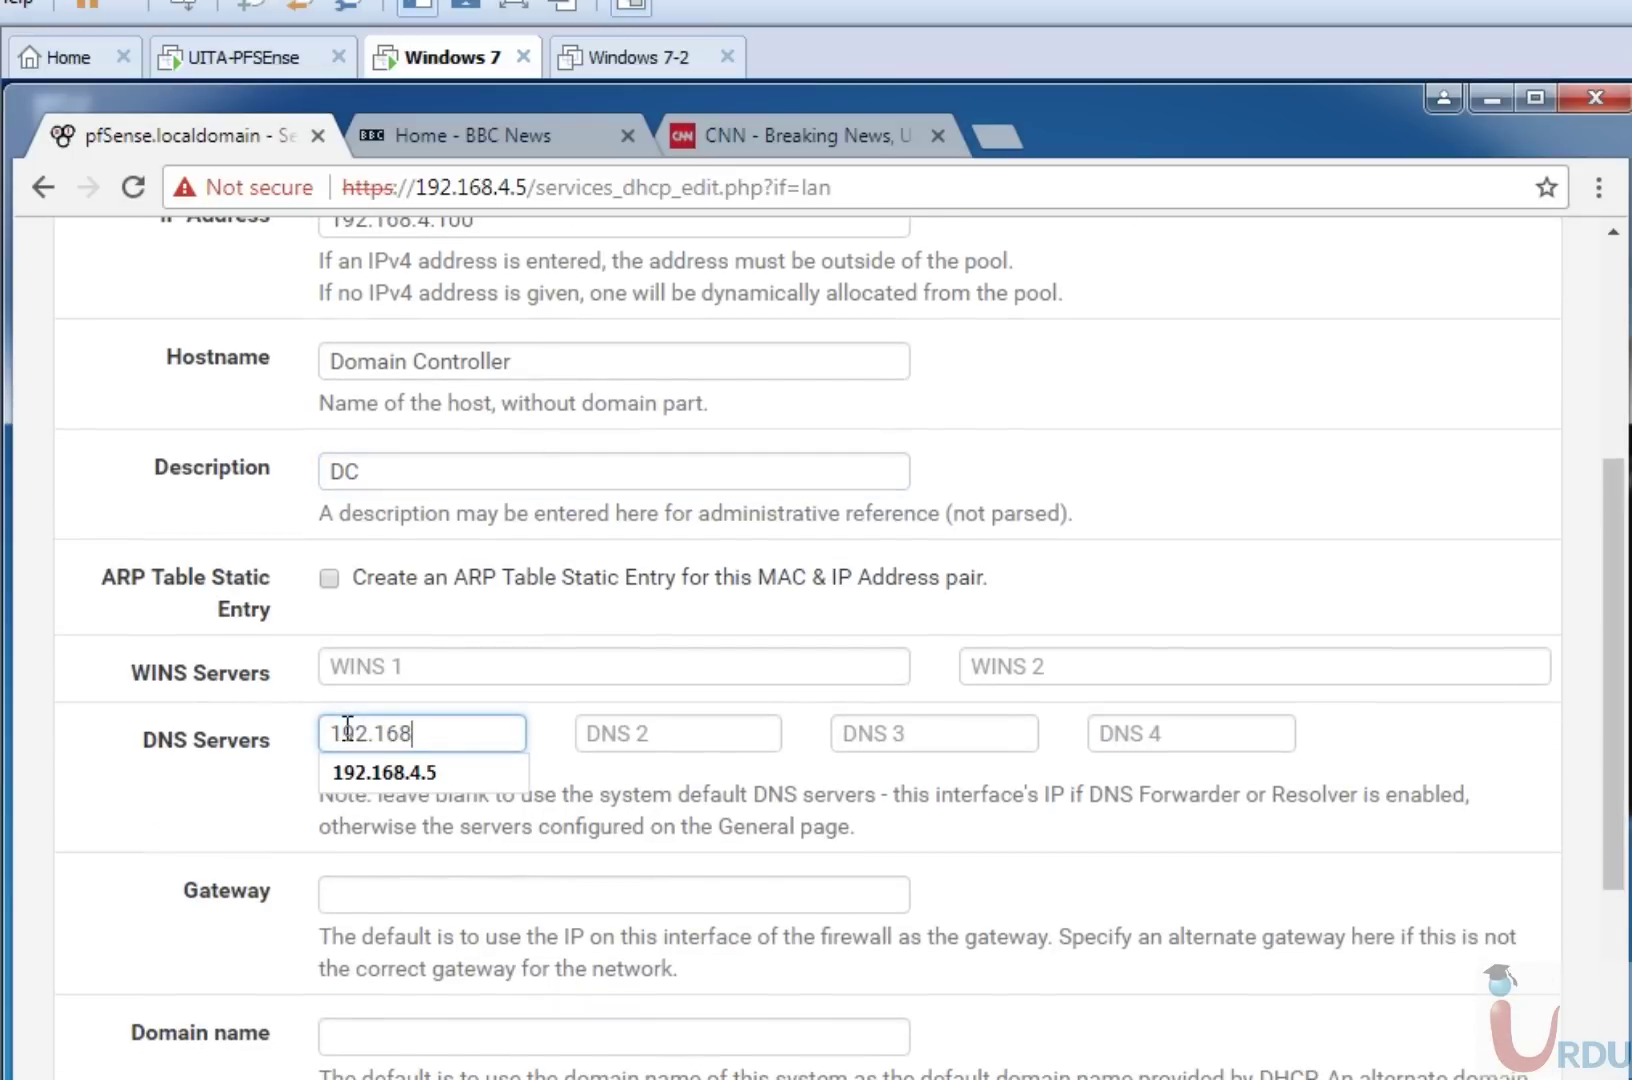
type(".4.5")
key("Tab")
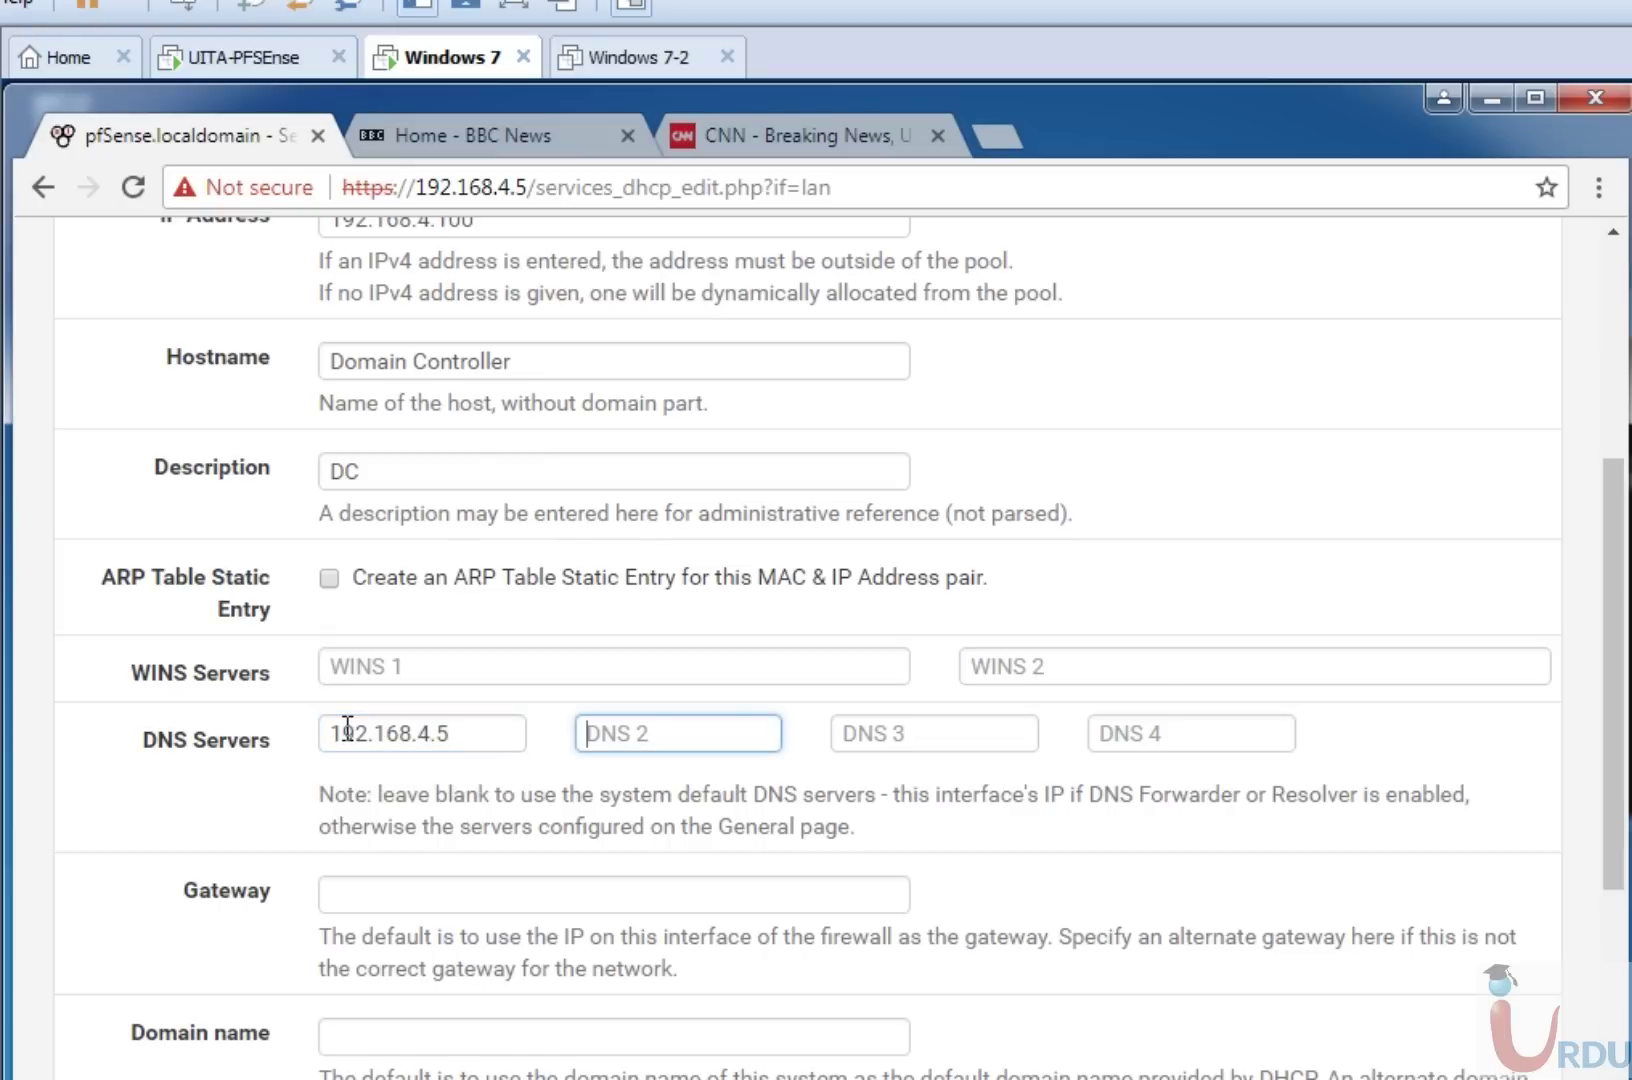
type("8.8.8.8")
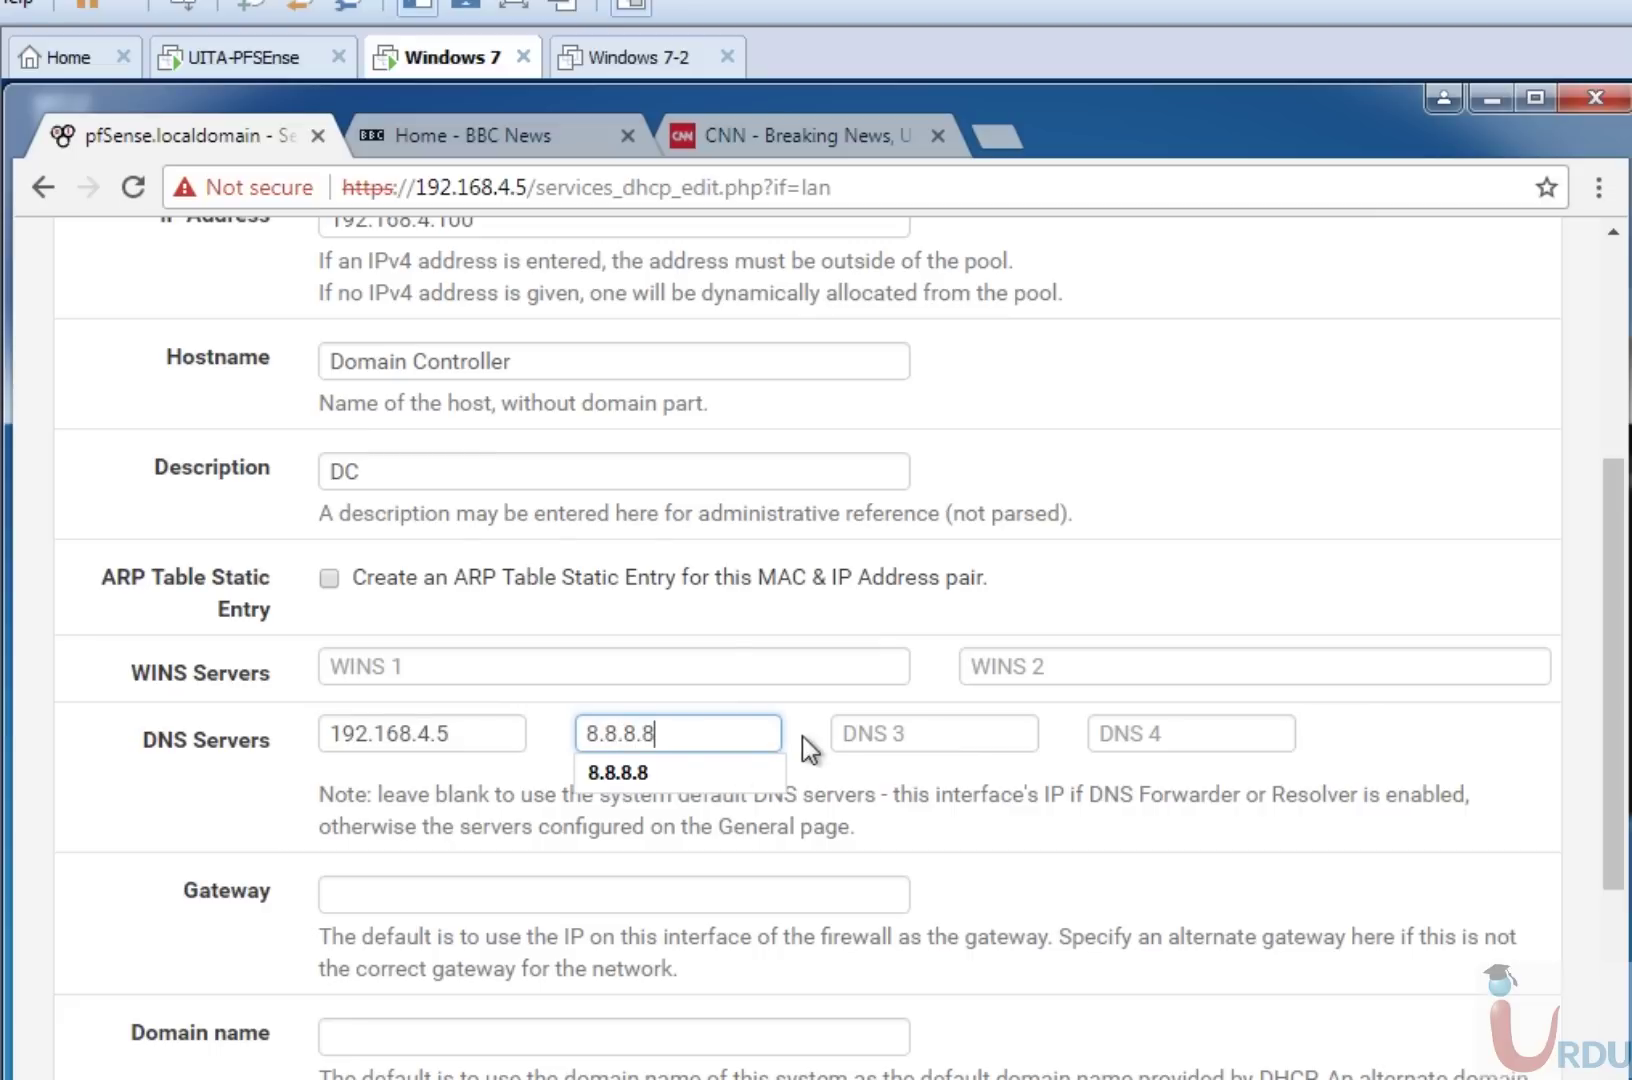
left_click(846, 733)
type("8.8.")
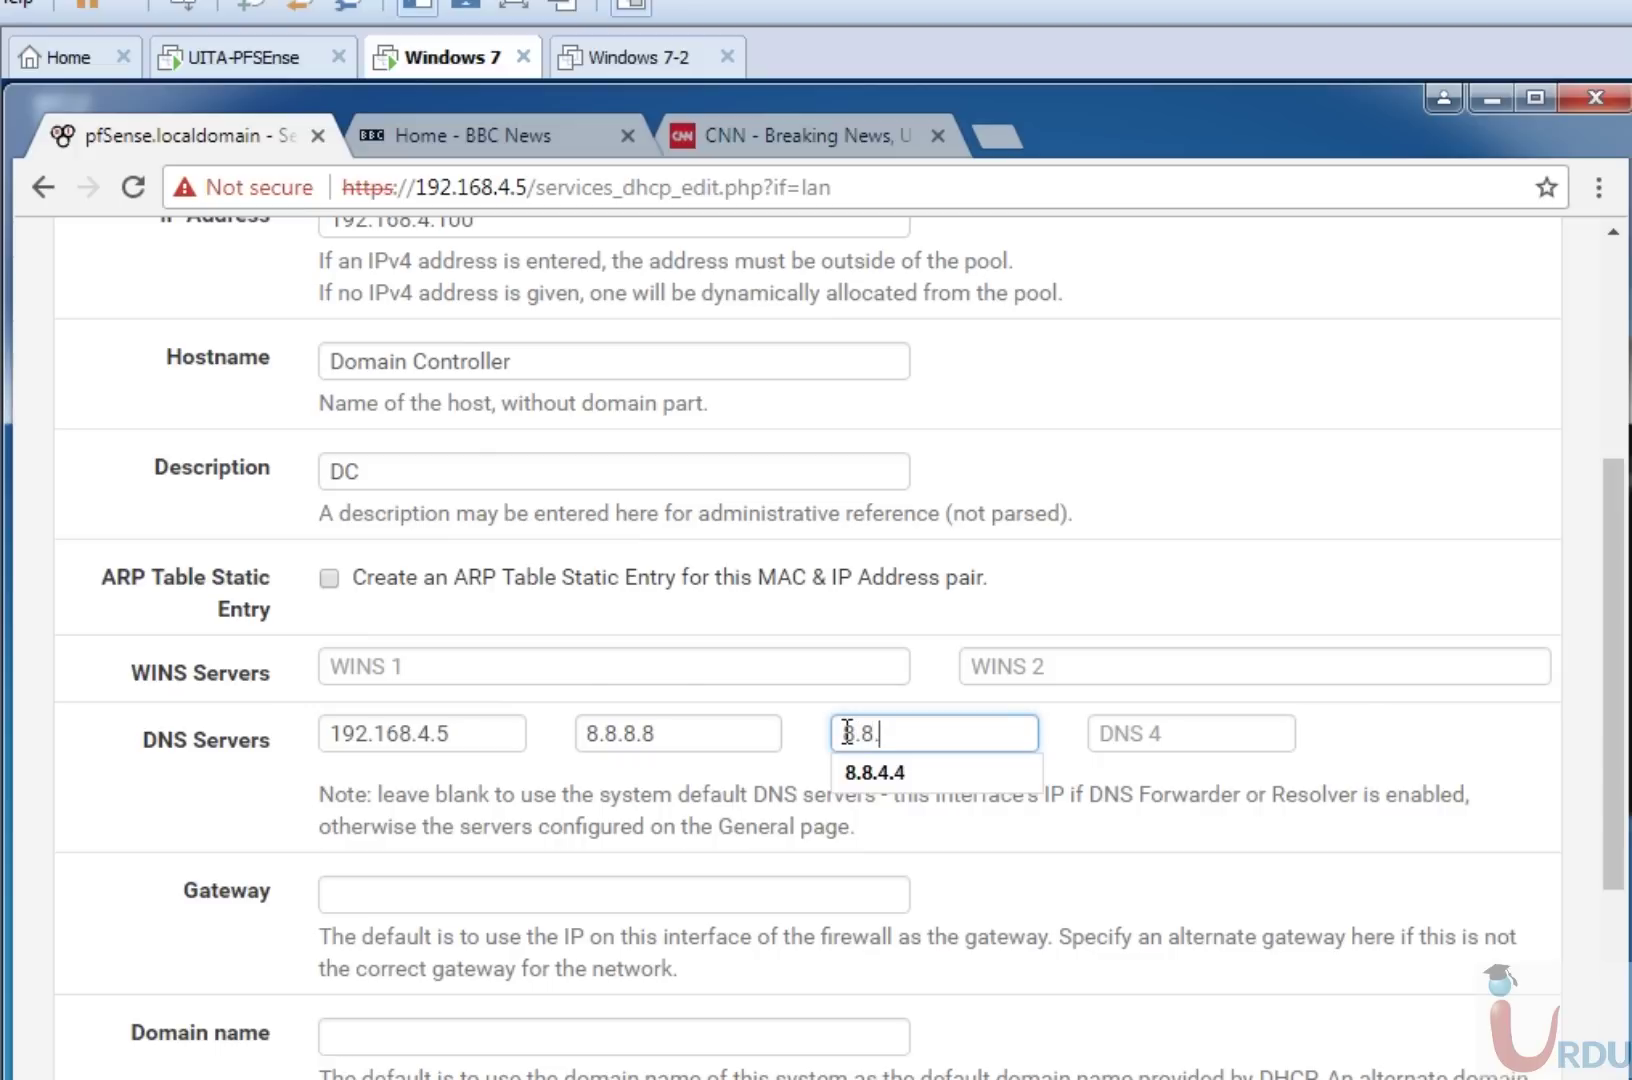
type("4.4")
Set the mapping's gateway to 192.168.4.5.
left_click(723, 897)
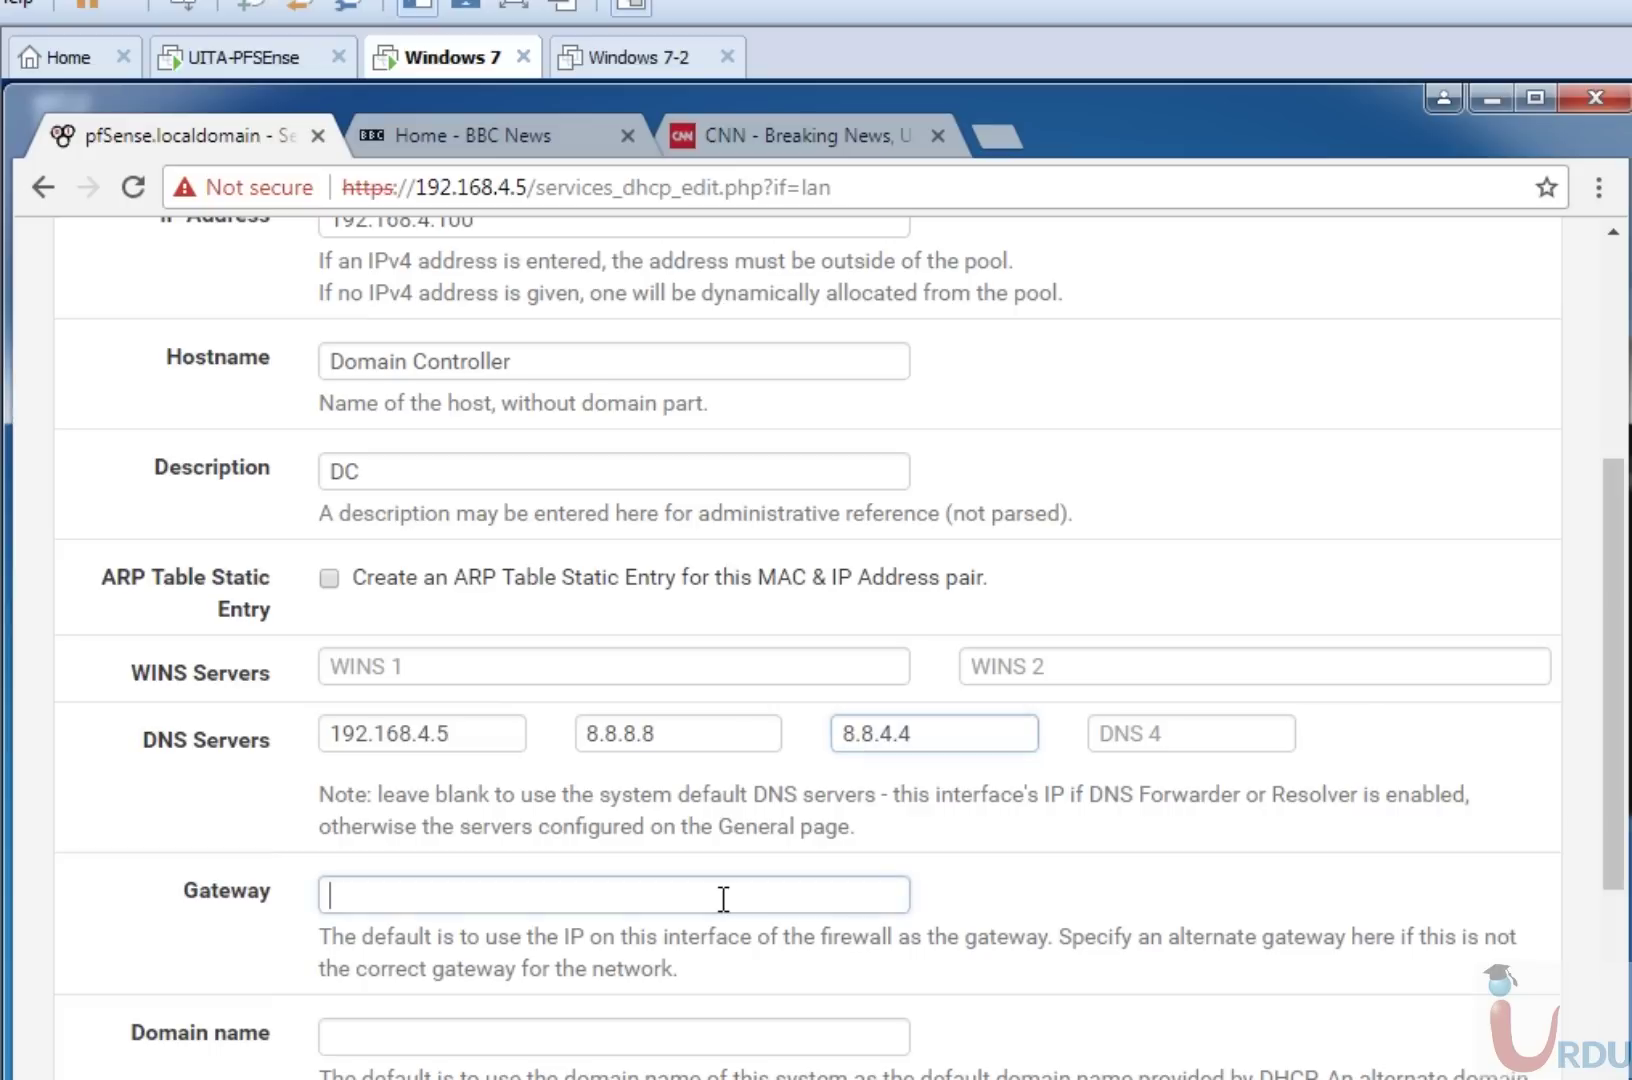
type("192.1")
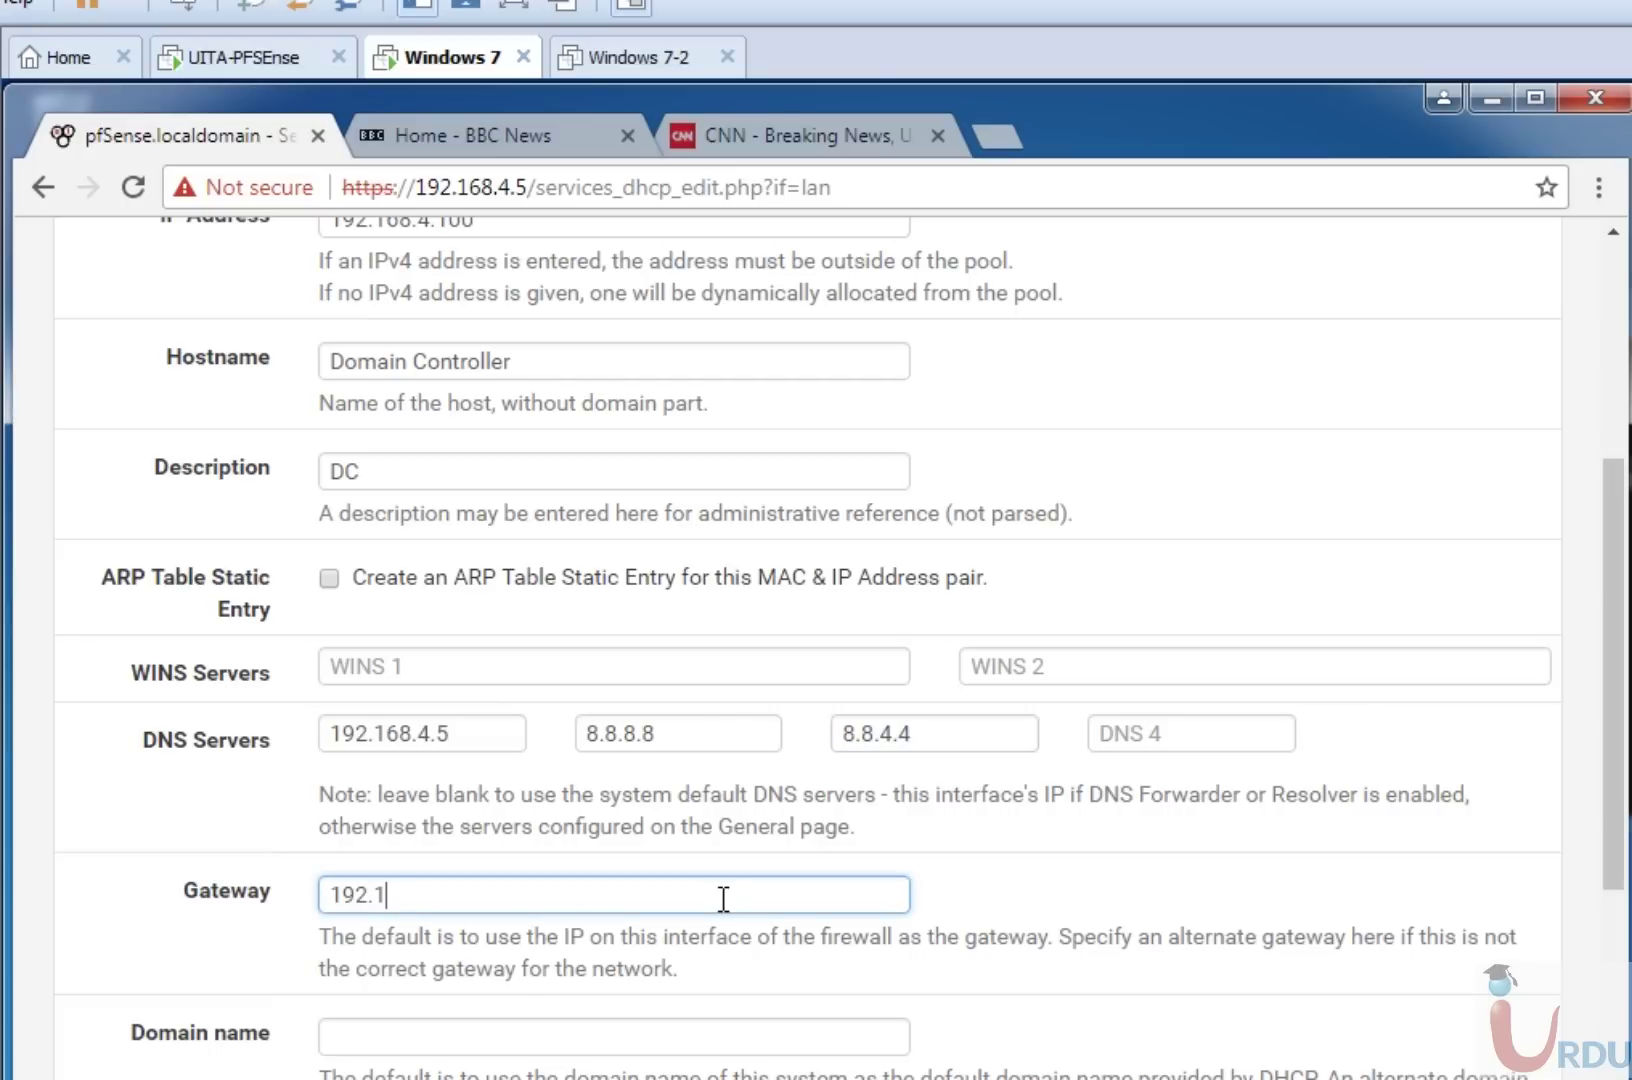
type("68.4.5")
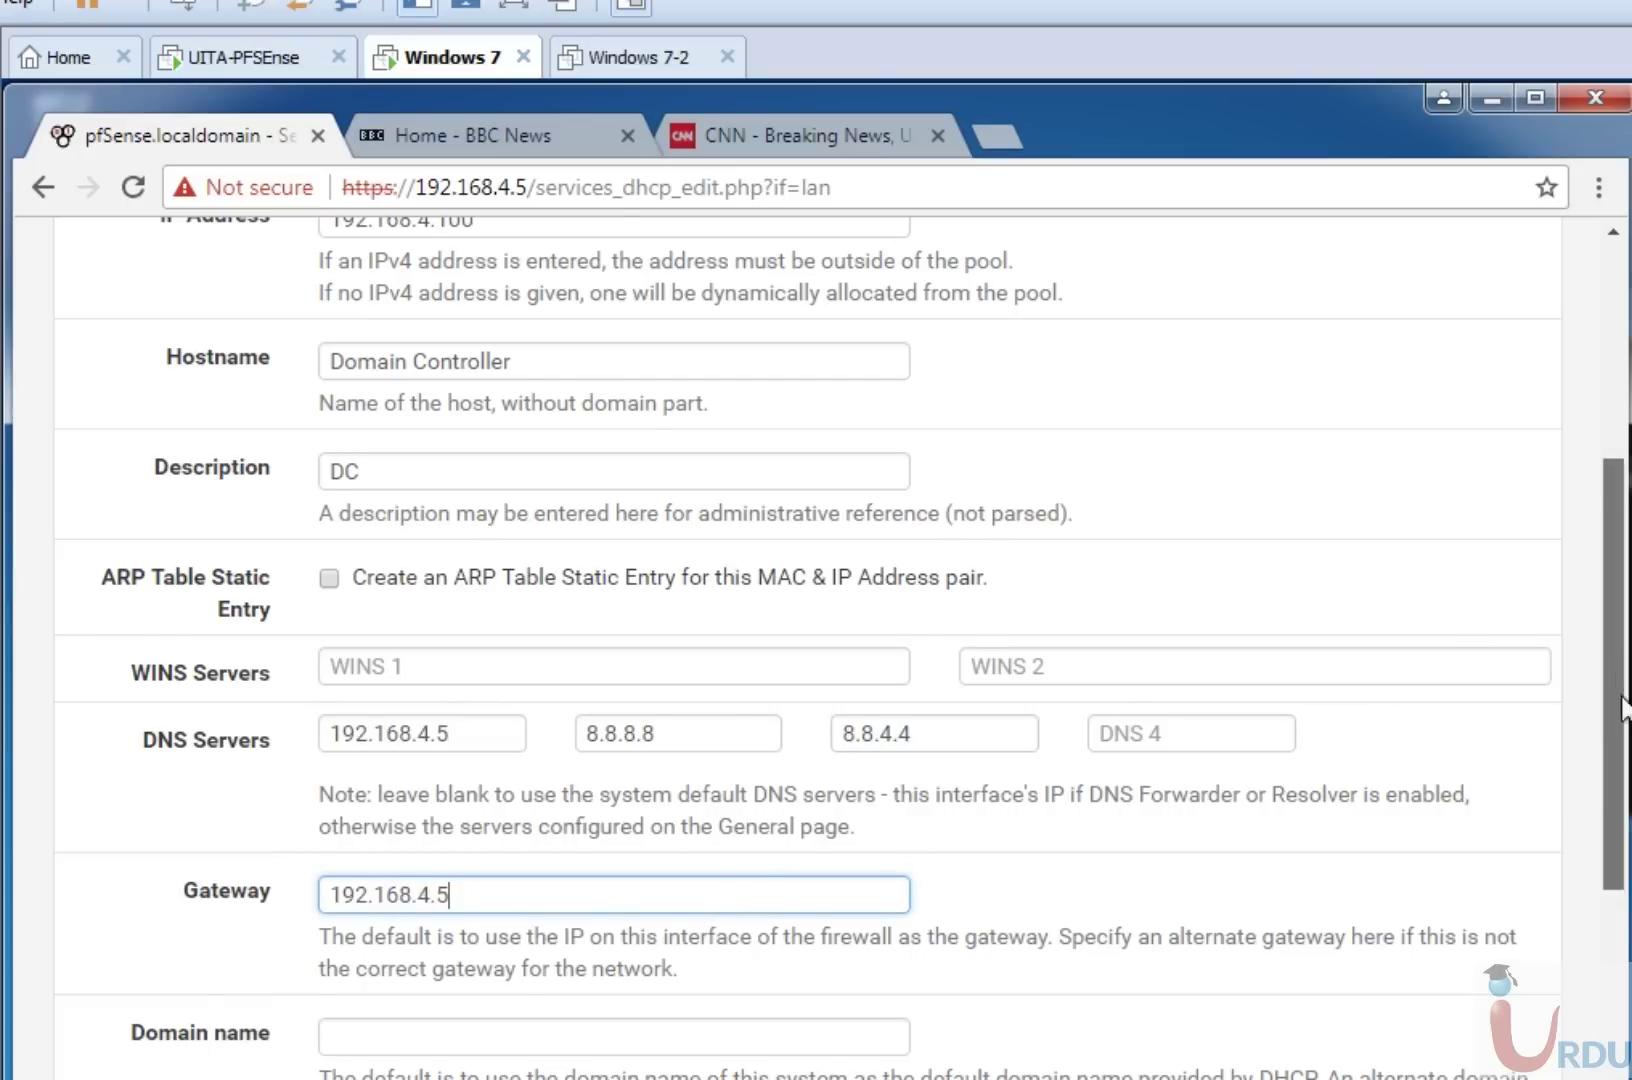
scroll(1623, 700, "down", 3)
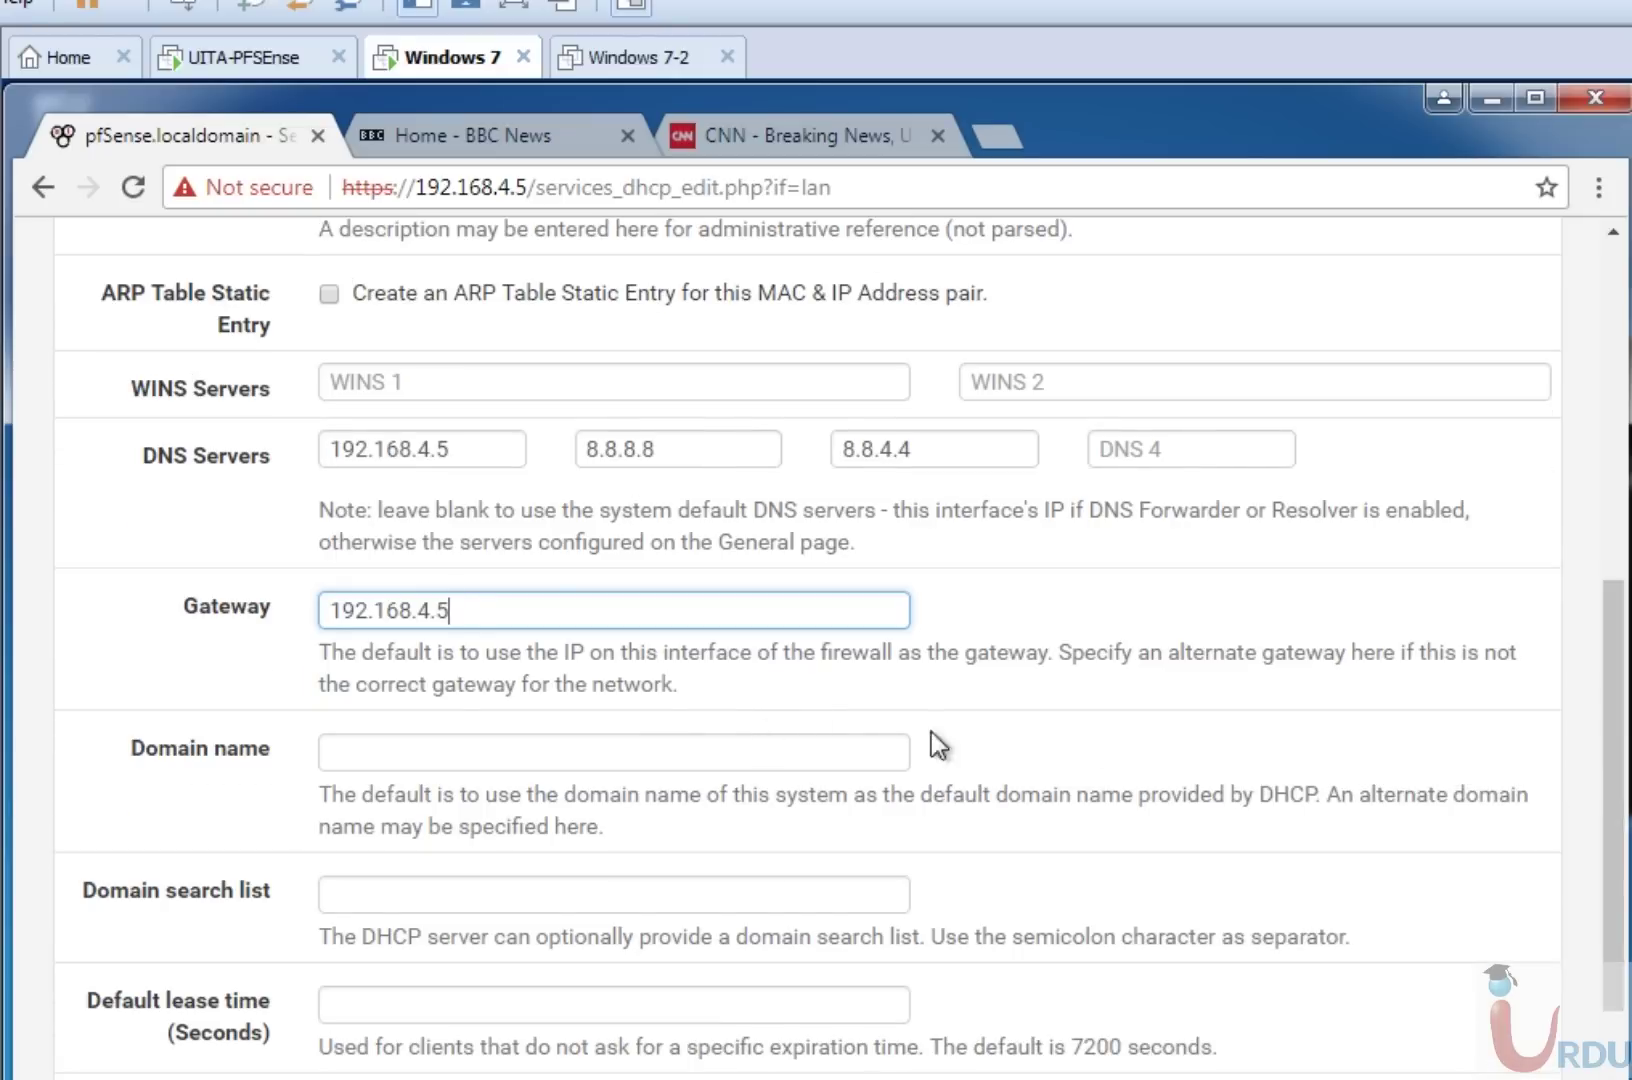
left_click_drag(1612, 698, 1620, 900)
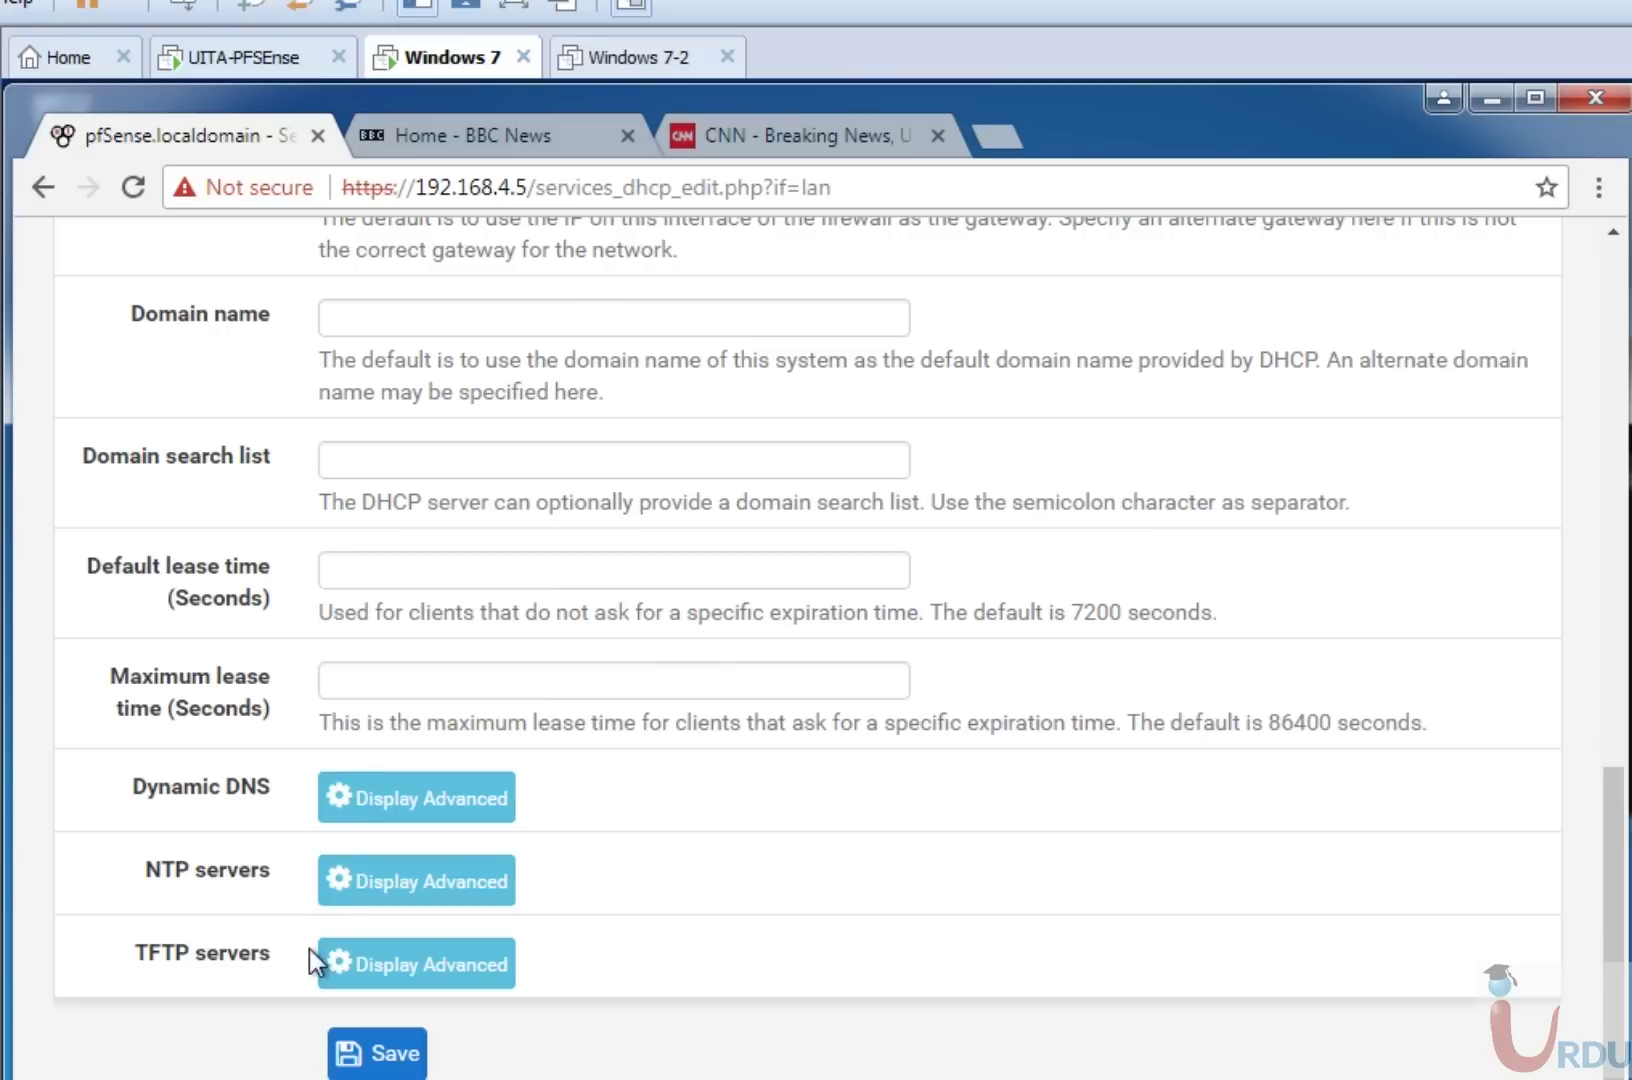
Save the mapping, change the hostname to 'Domain-Controller' to clear the error, and apply changes.
left_click(395, 1058)
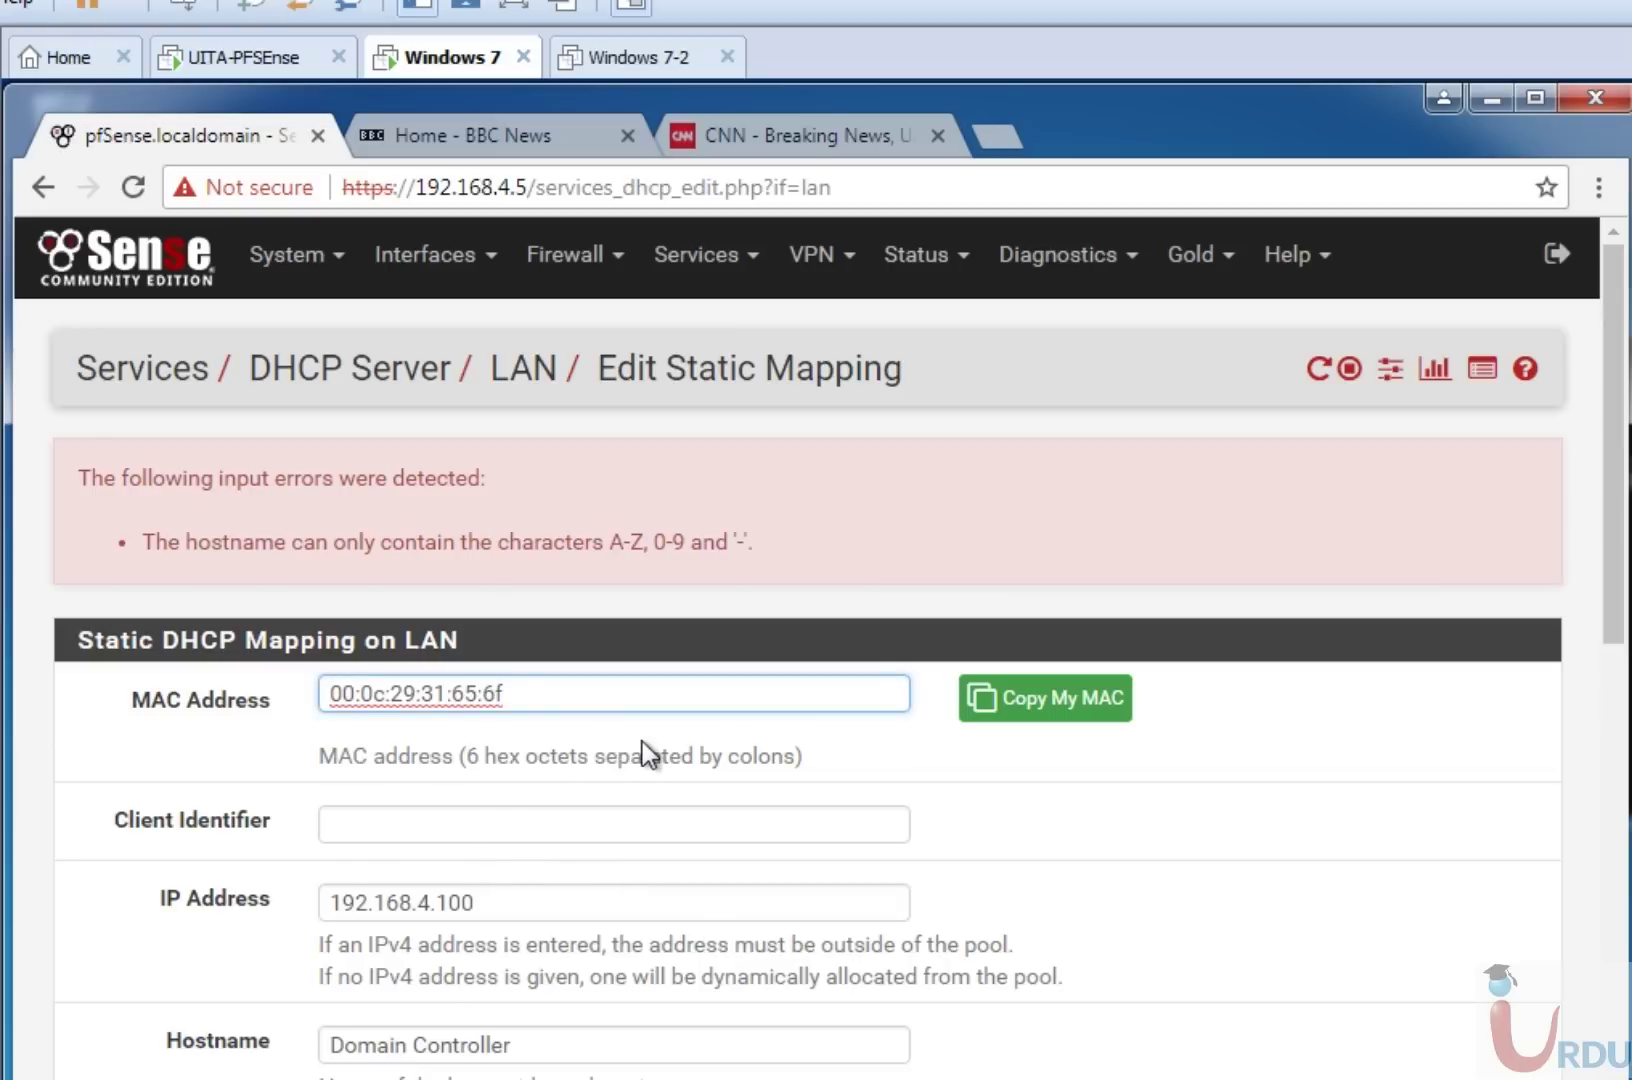
left_click_drag(1617, 596, 1620, 668)
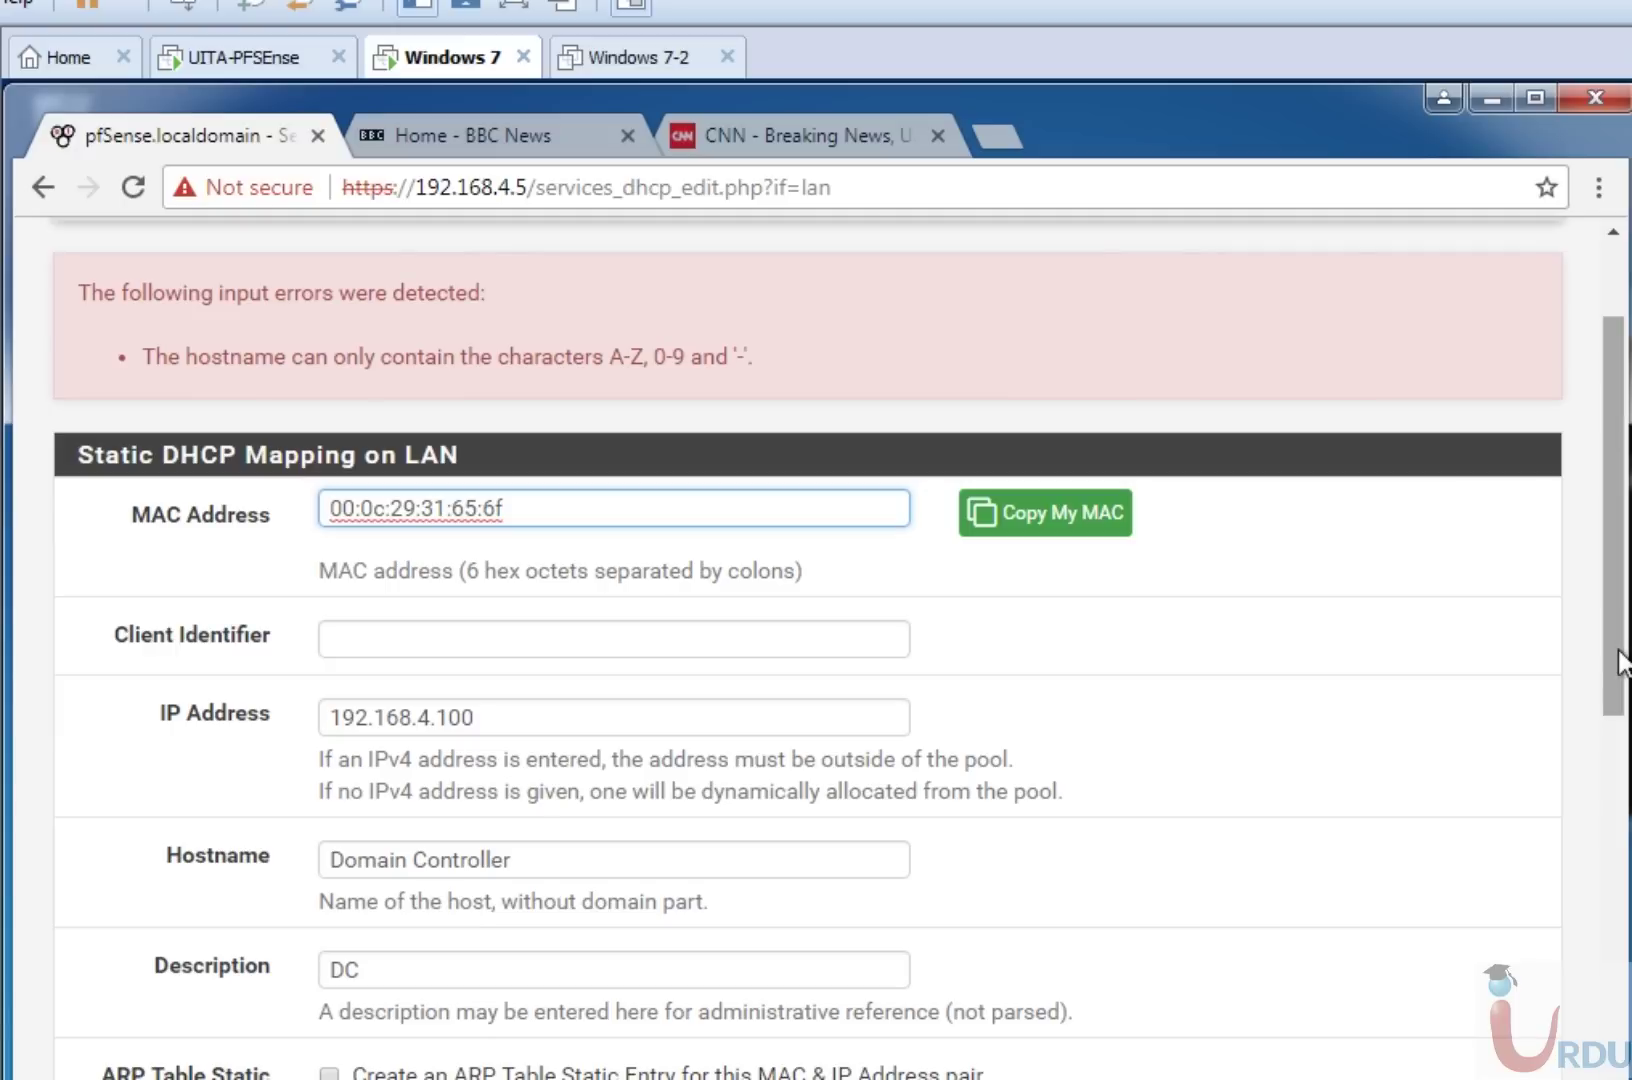
left_click(409, 858)
key("BackSpace")
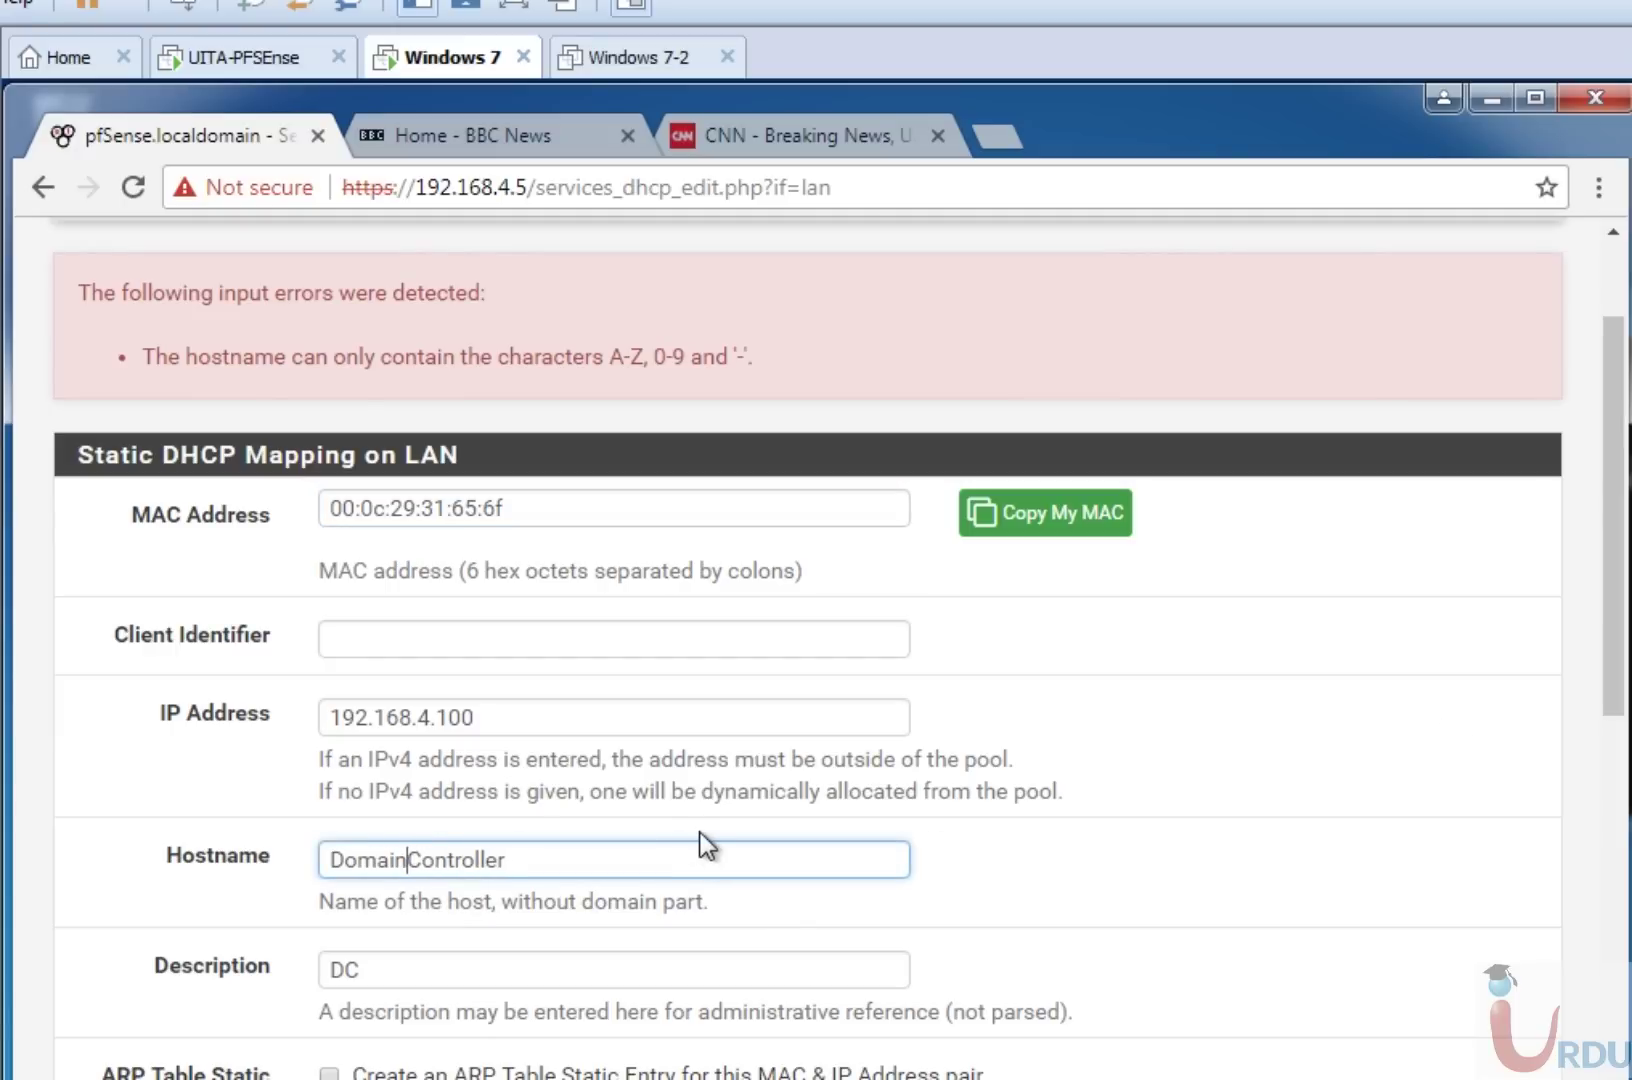
type("-")
key("Return")
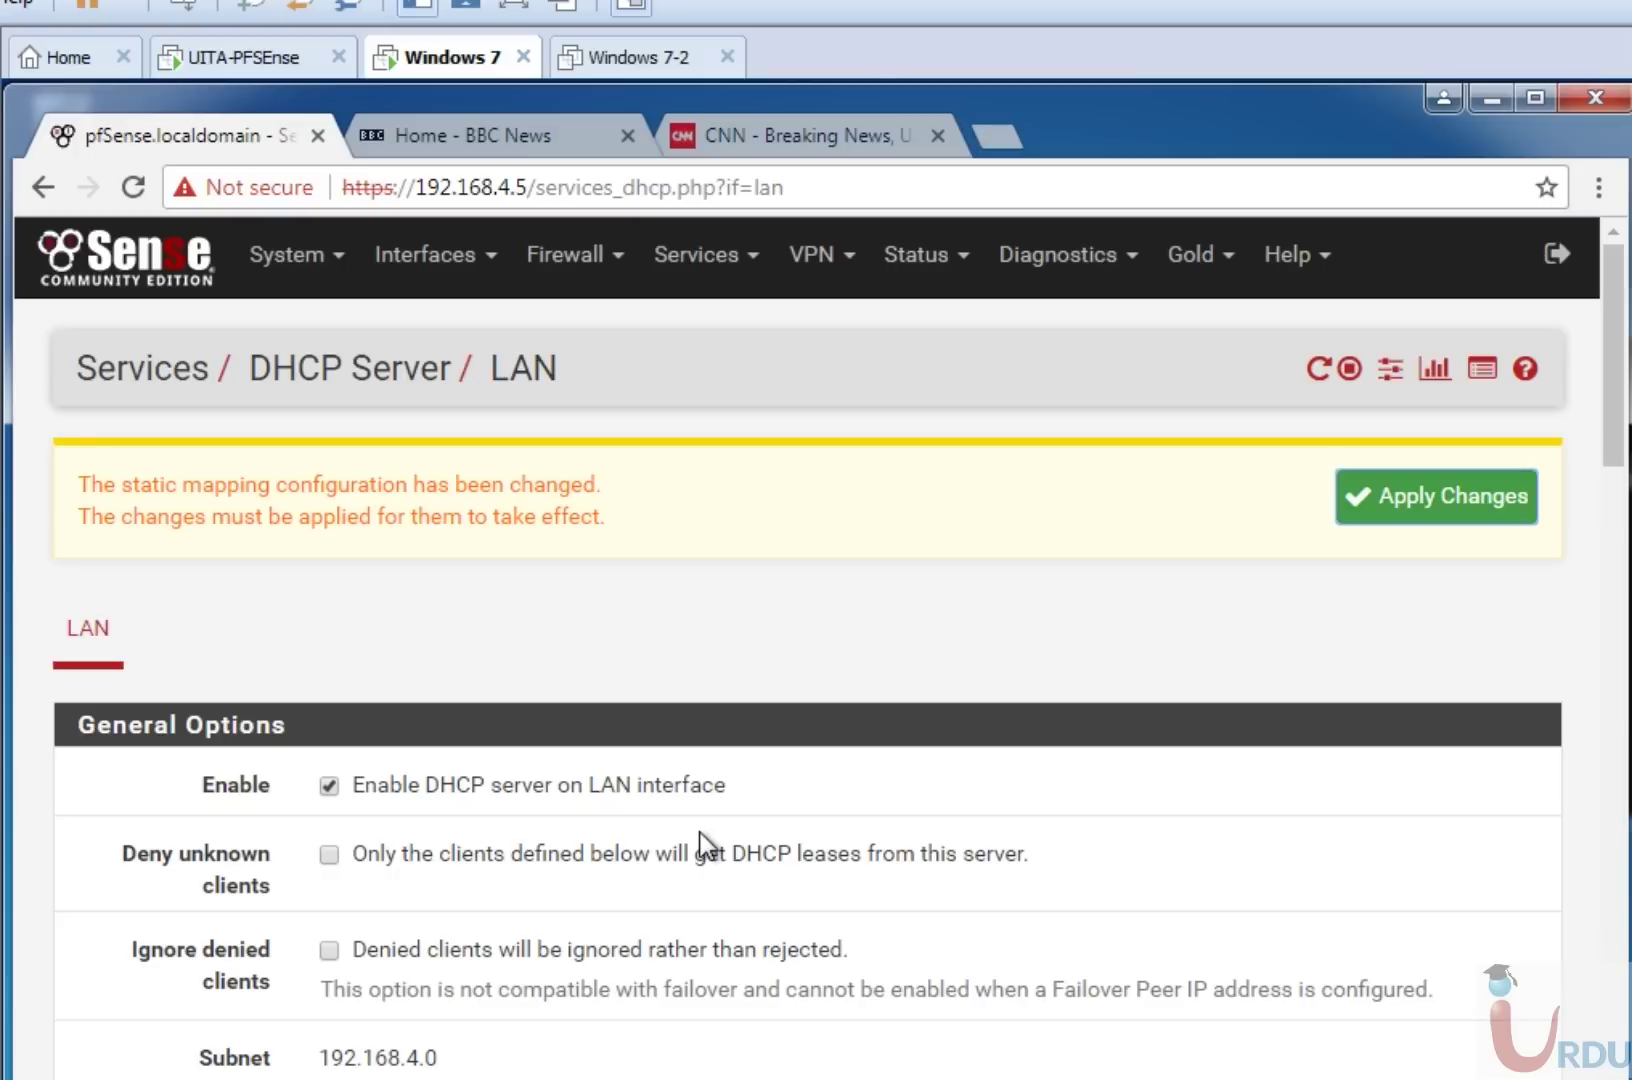
left_click(1411, 490)
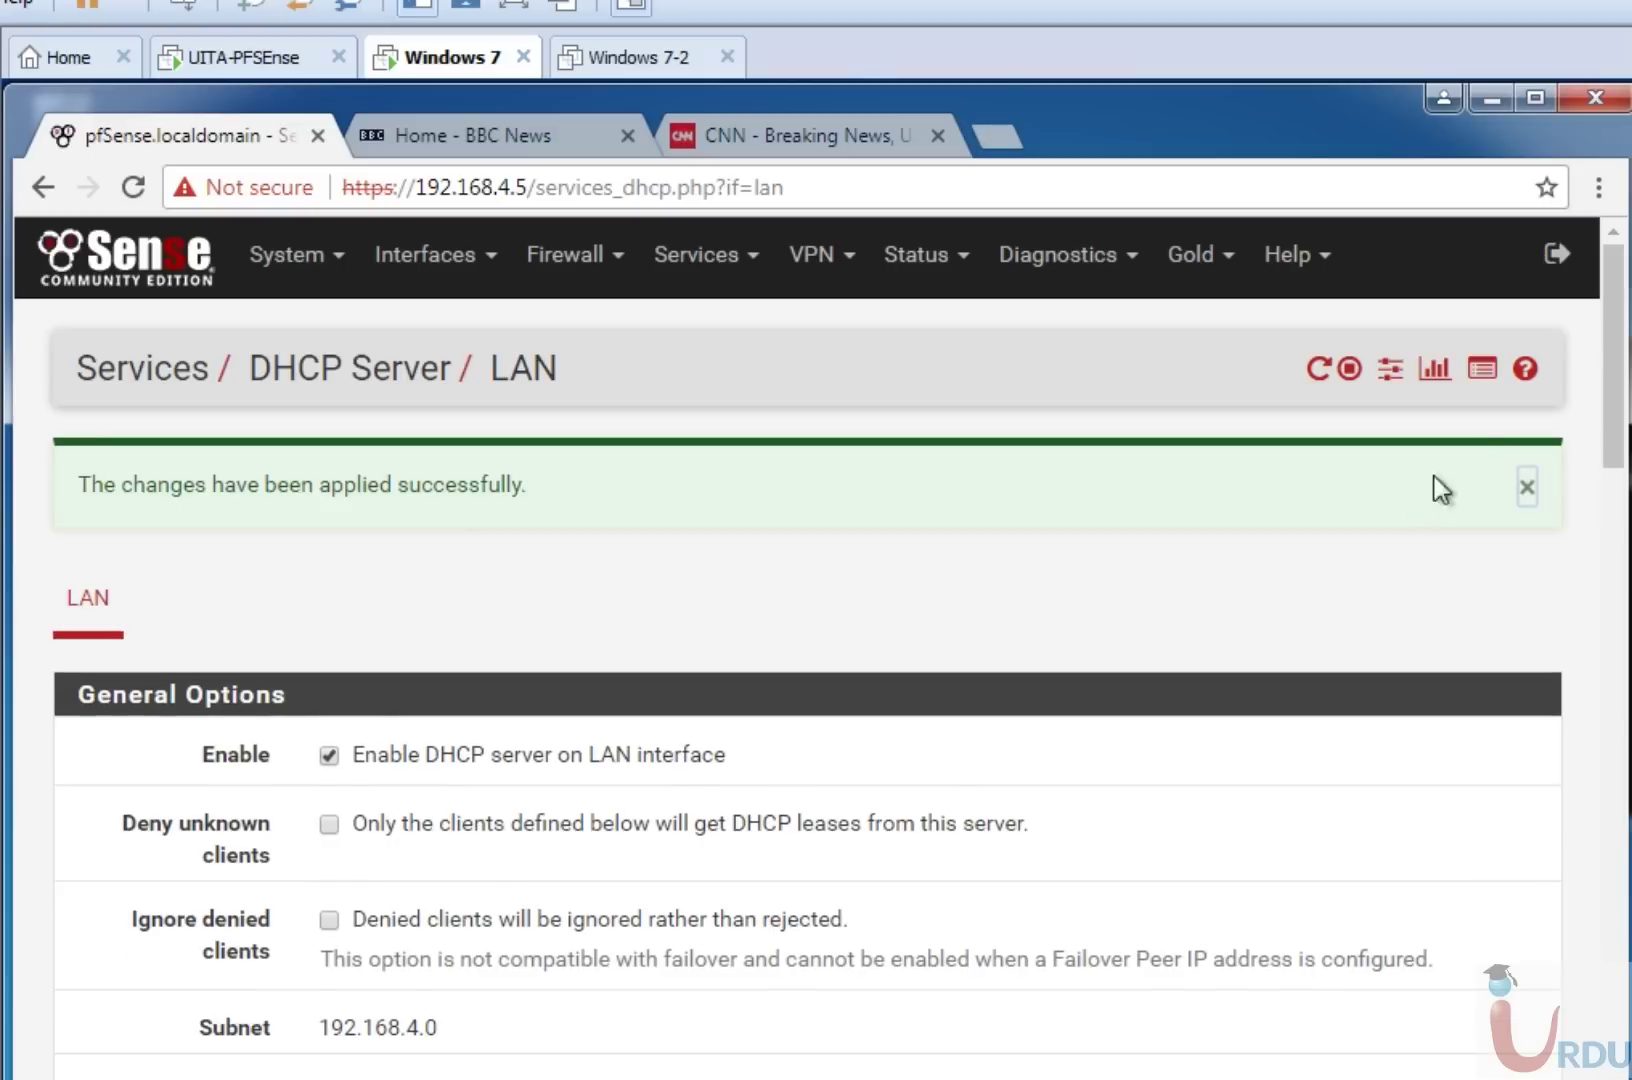
left_click_drag(1622, 322, 1620, 1065)
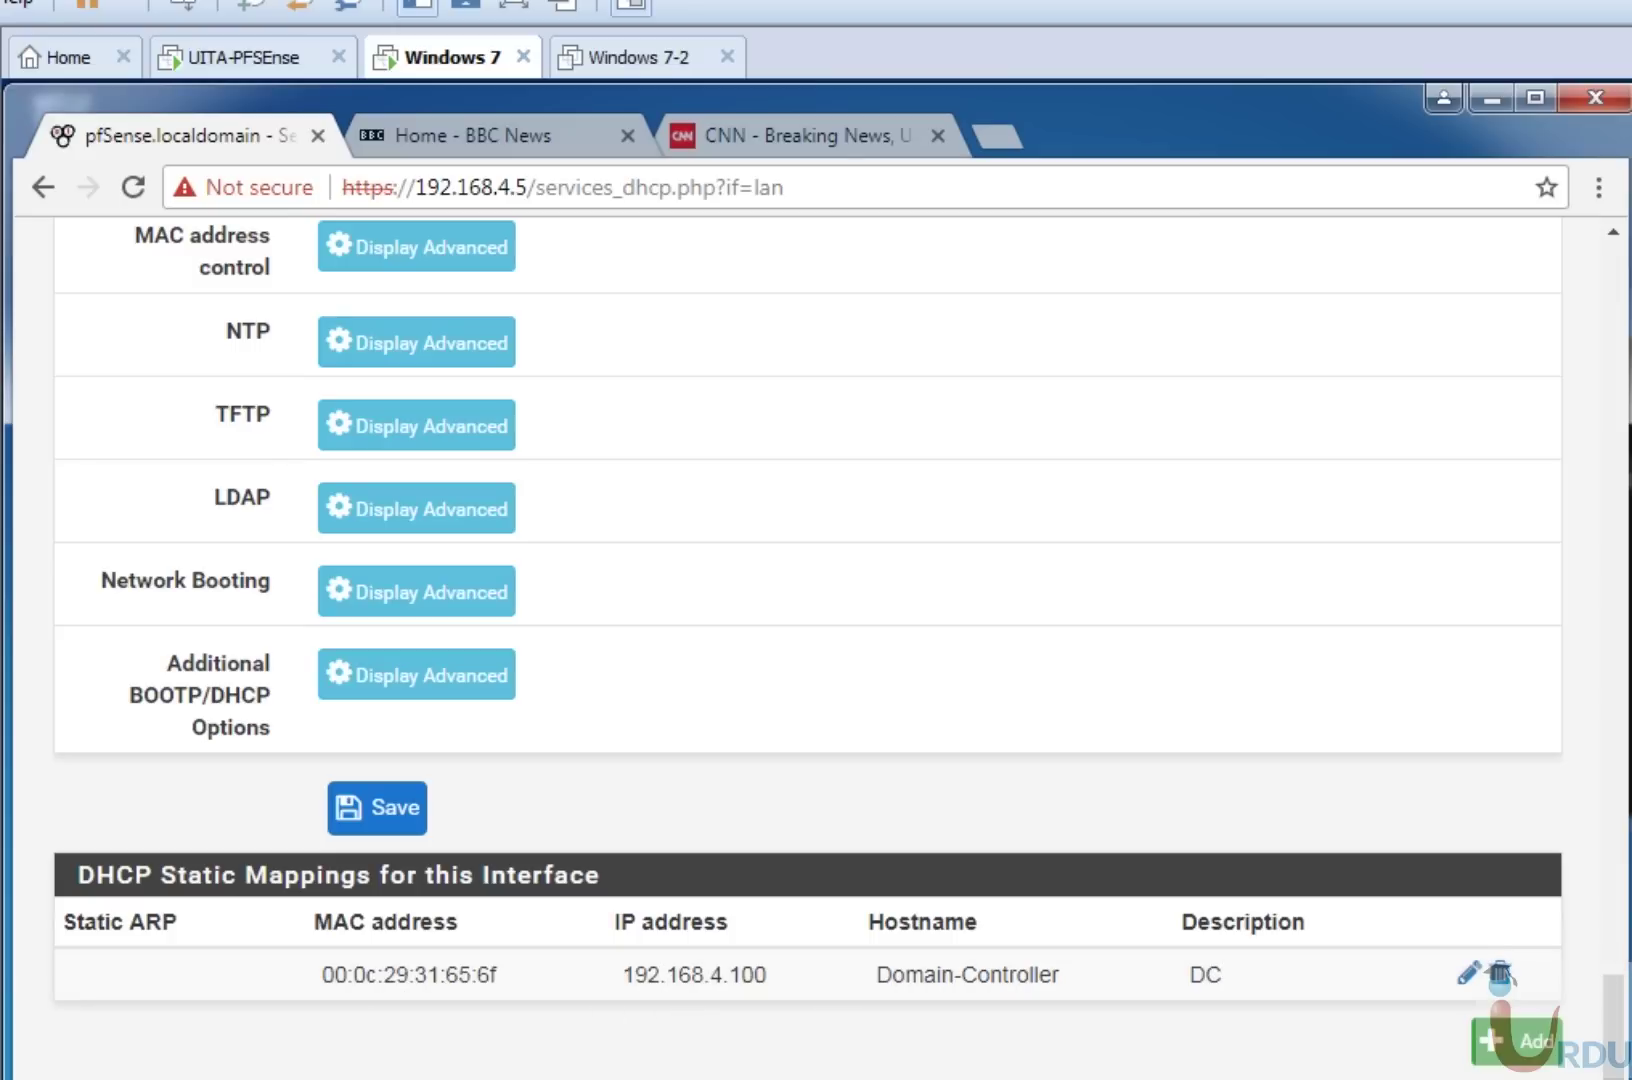
Run ipconfig in Command Prompt, showing IPv4 192.168.4.10 with gateway 192.168.4.5.
key("alt+Tab")
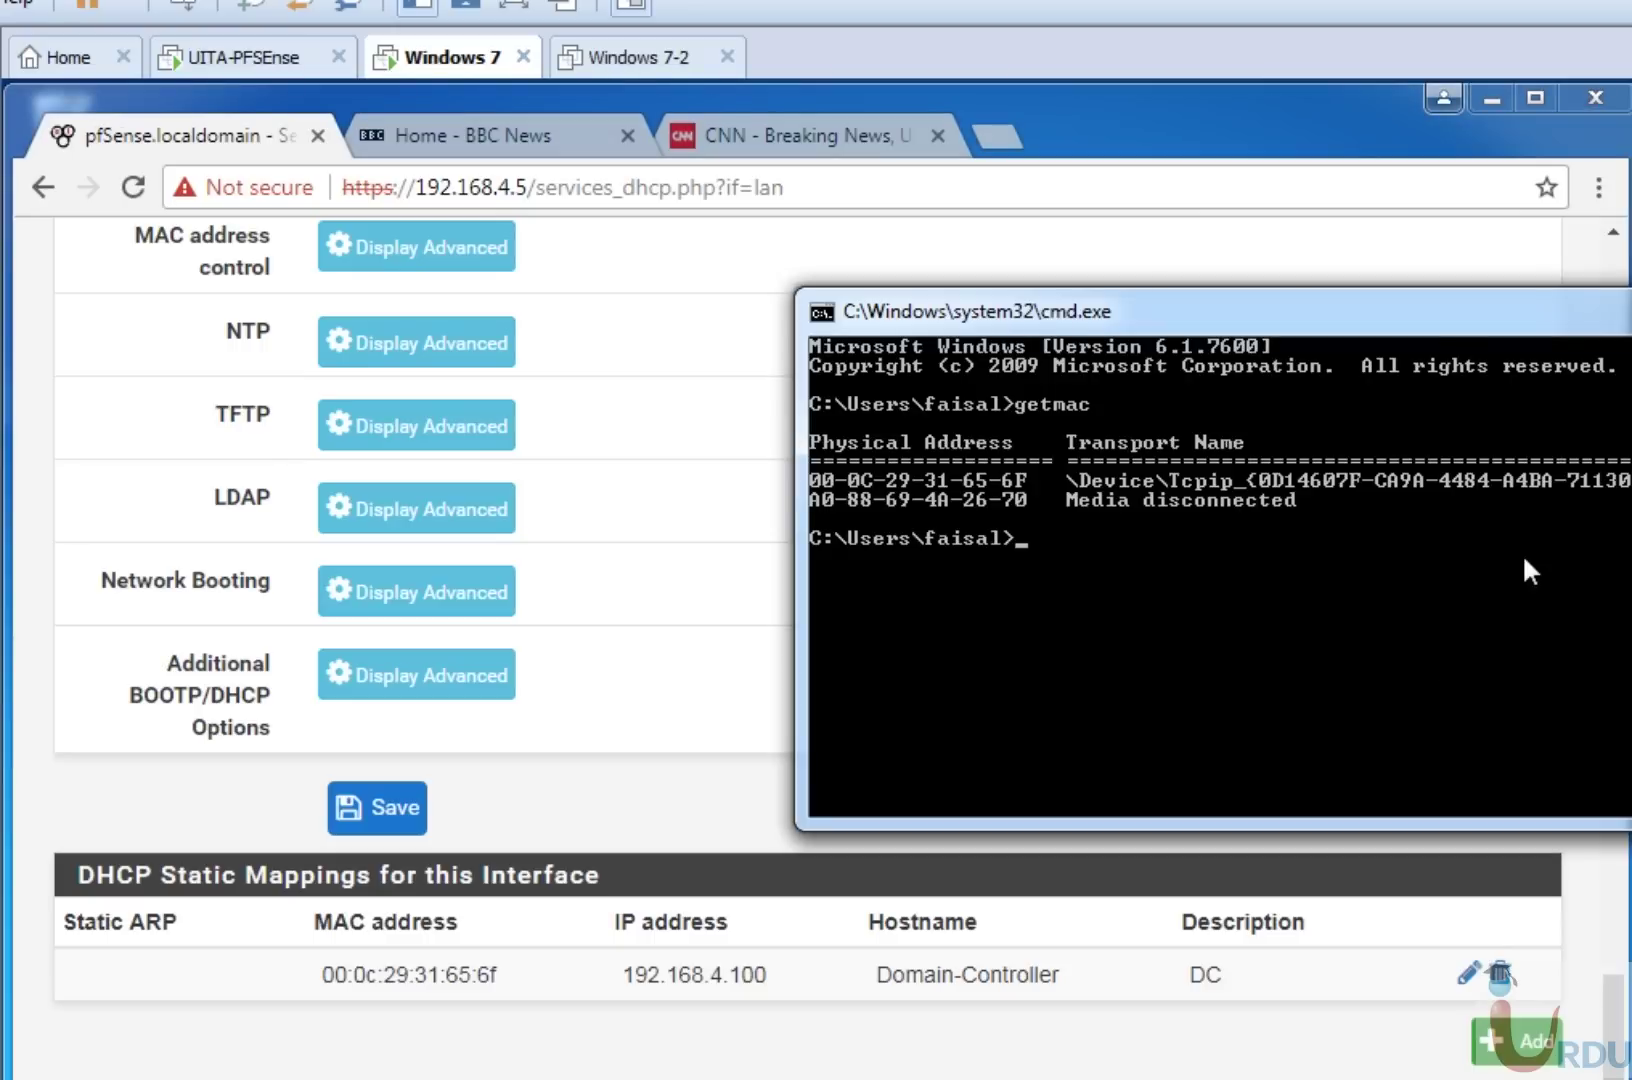
left_click_drag(1440, 328, 785, 345)
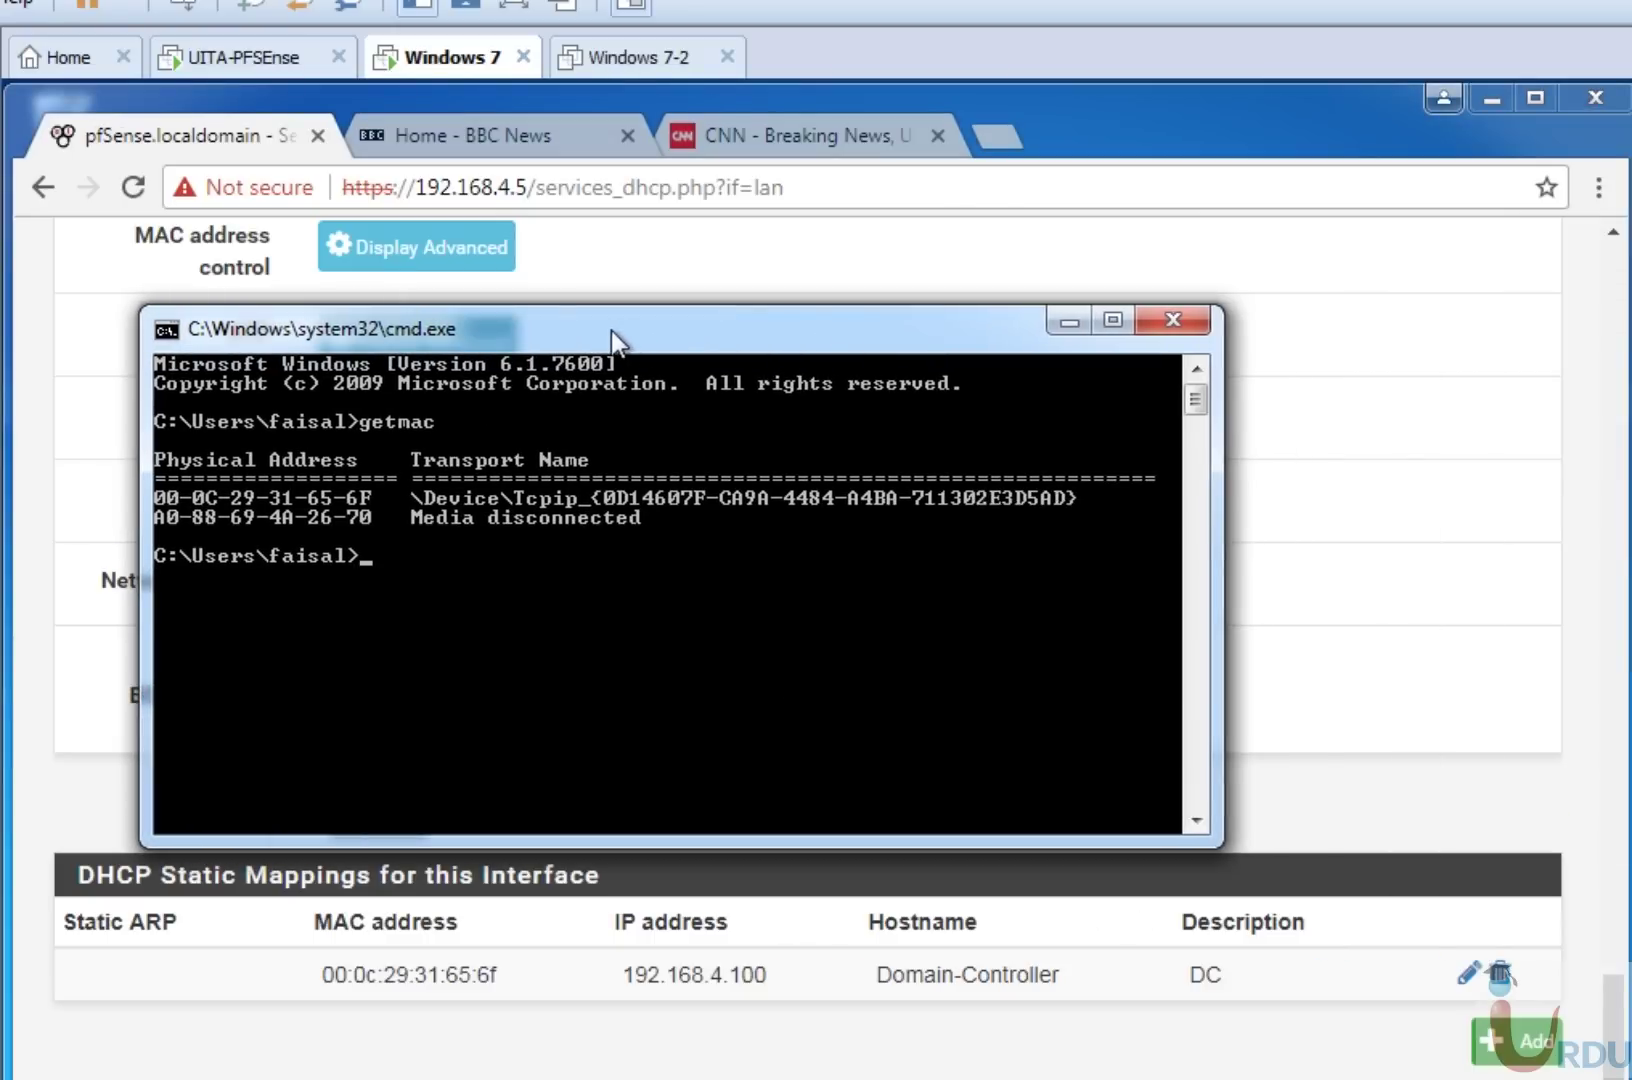
left_click_drag(613, 330, 792, 304)
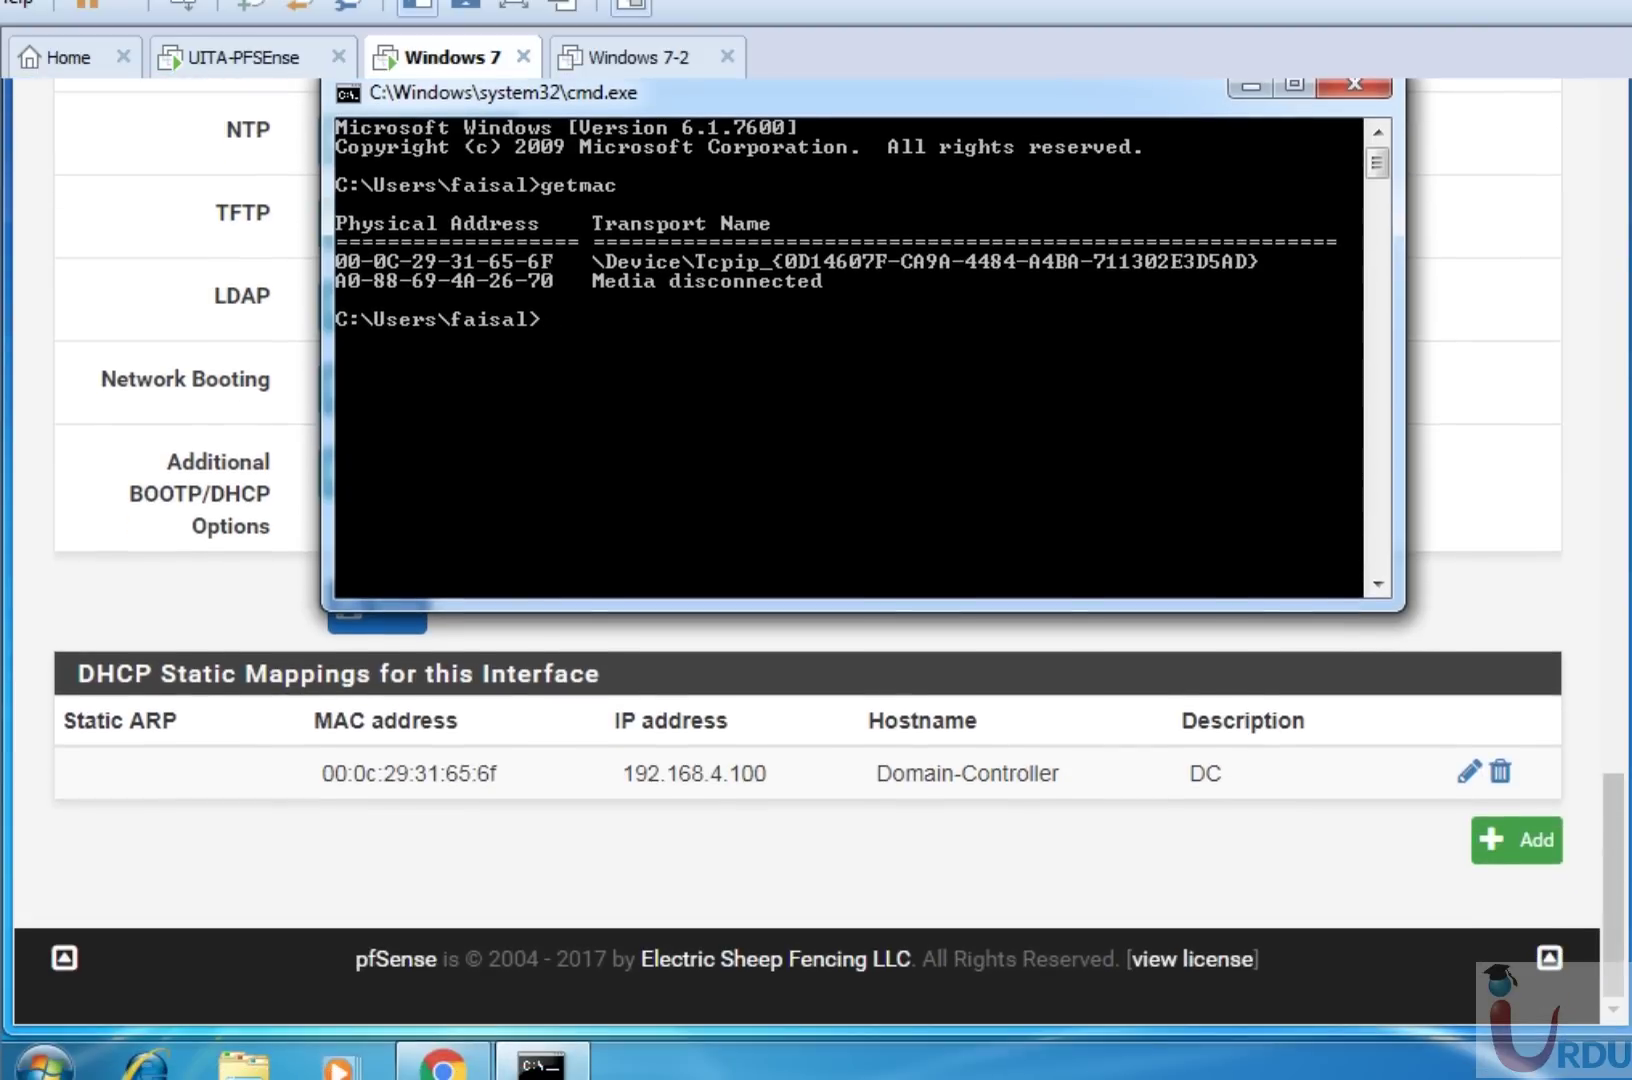
type("ipo")
type("ofi")
type("fgi")
key("Return")
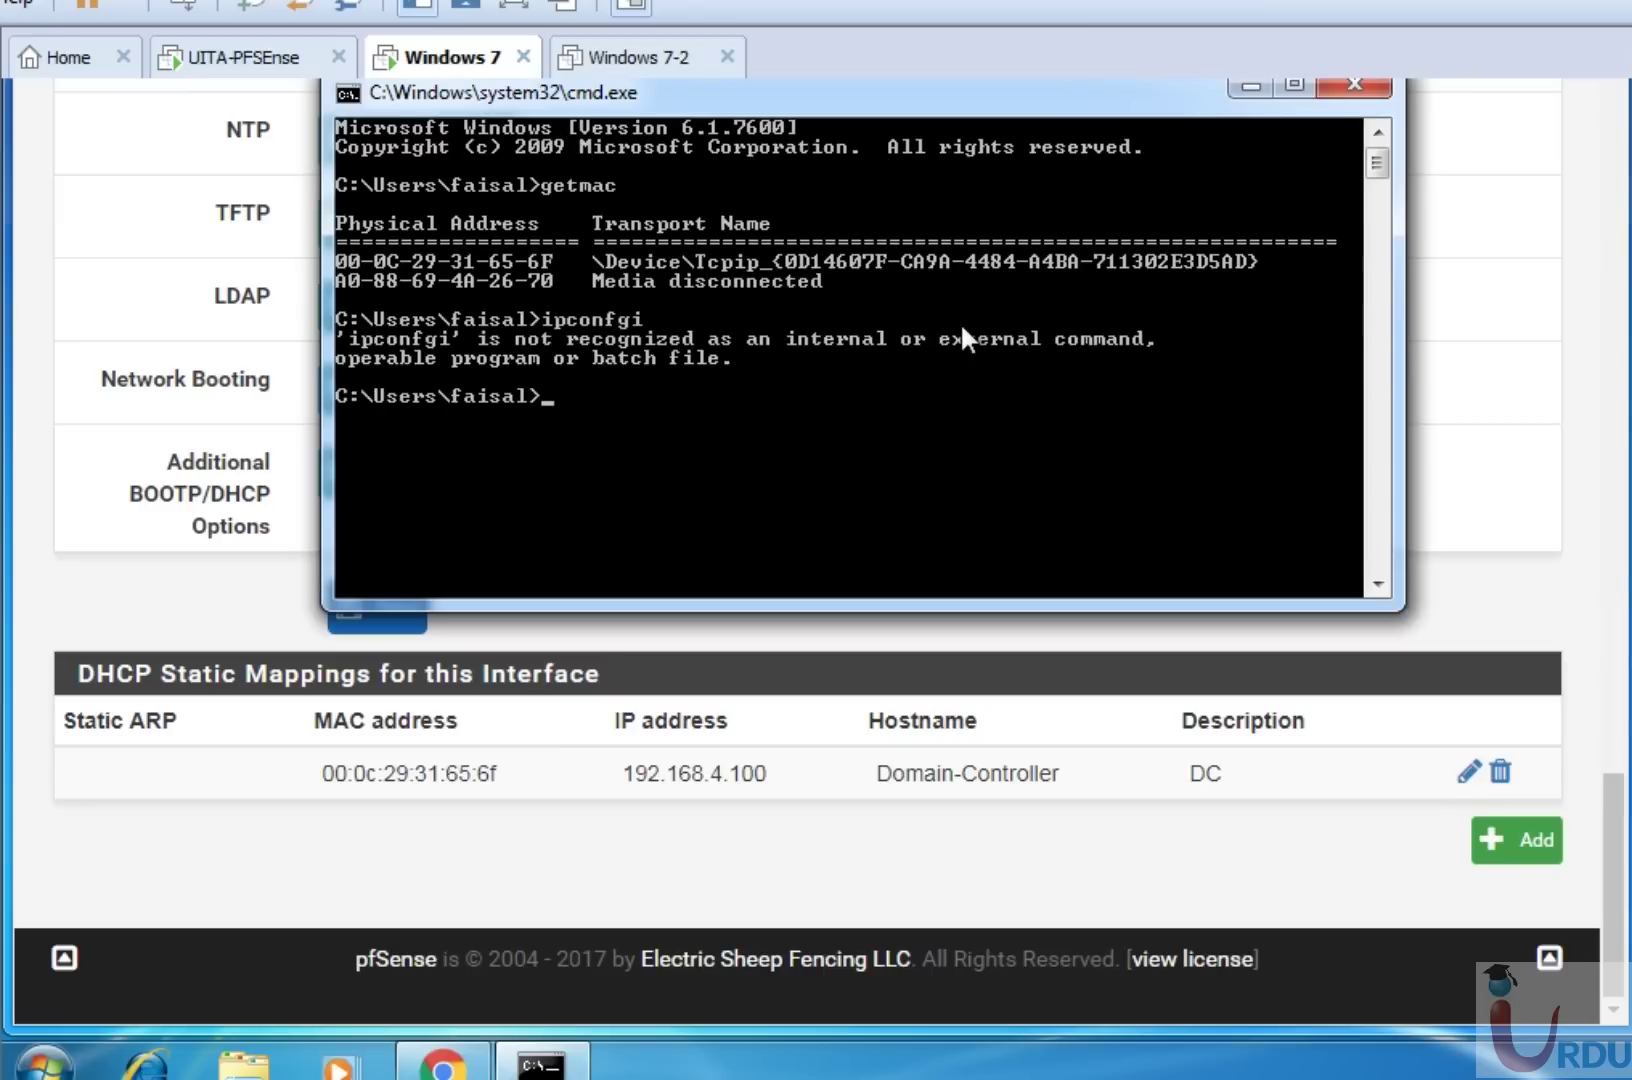
type("ipconfig")
key("Return")
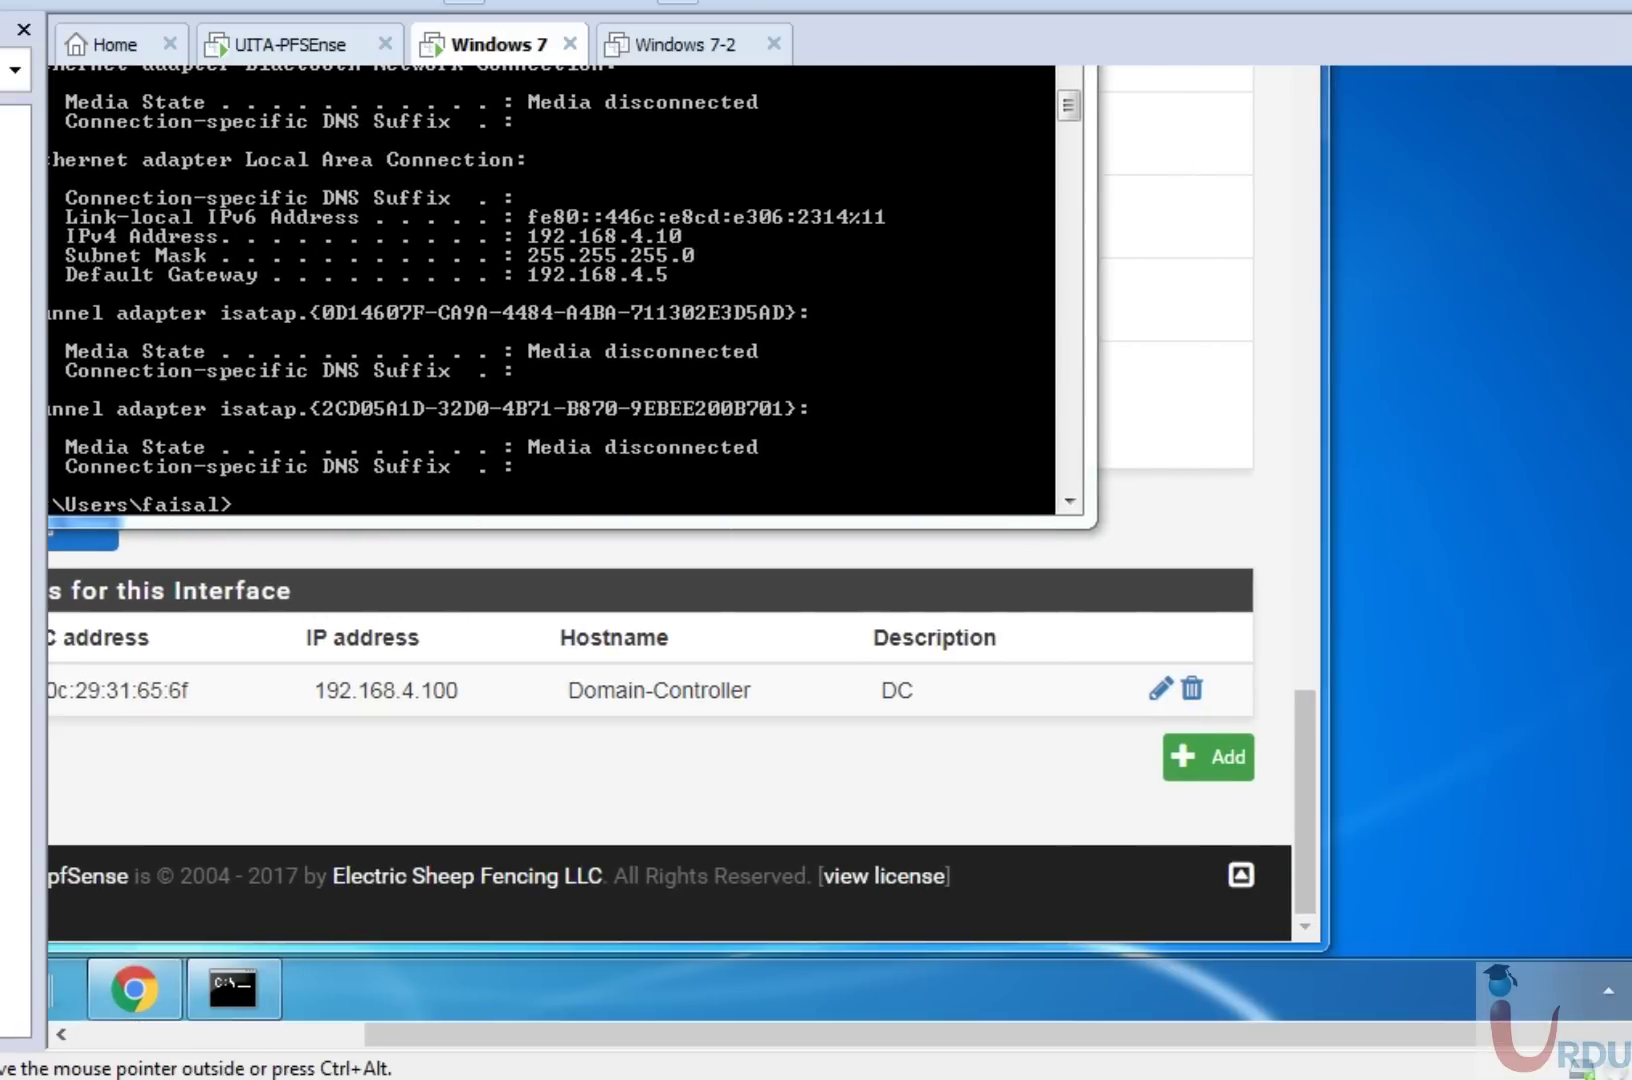
Set Local Area Connection's IPv4 properties to obtain the IP address and DNS servers automatically.
right_click(1590, 1074)
left_click(1580, 960)
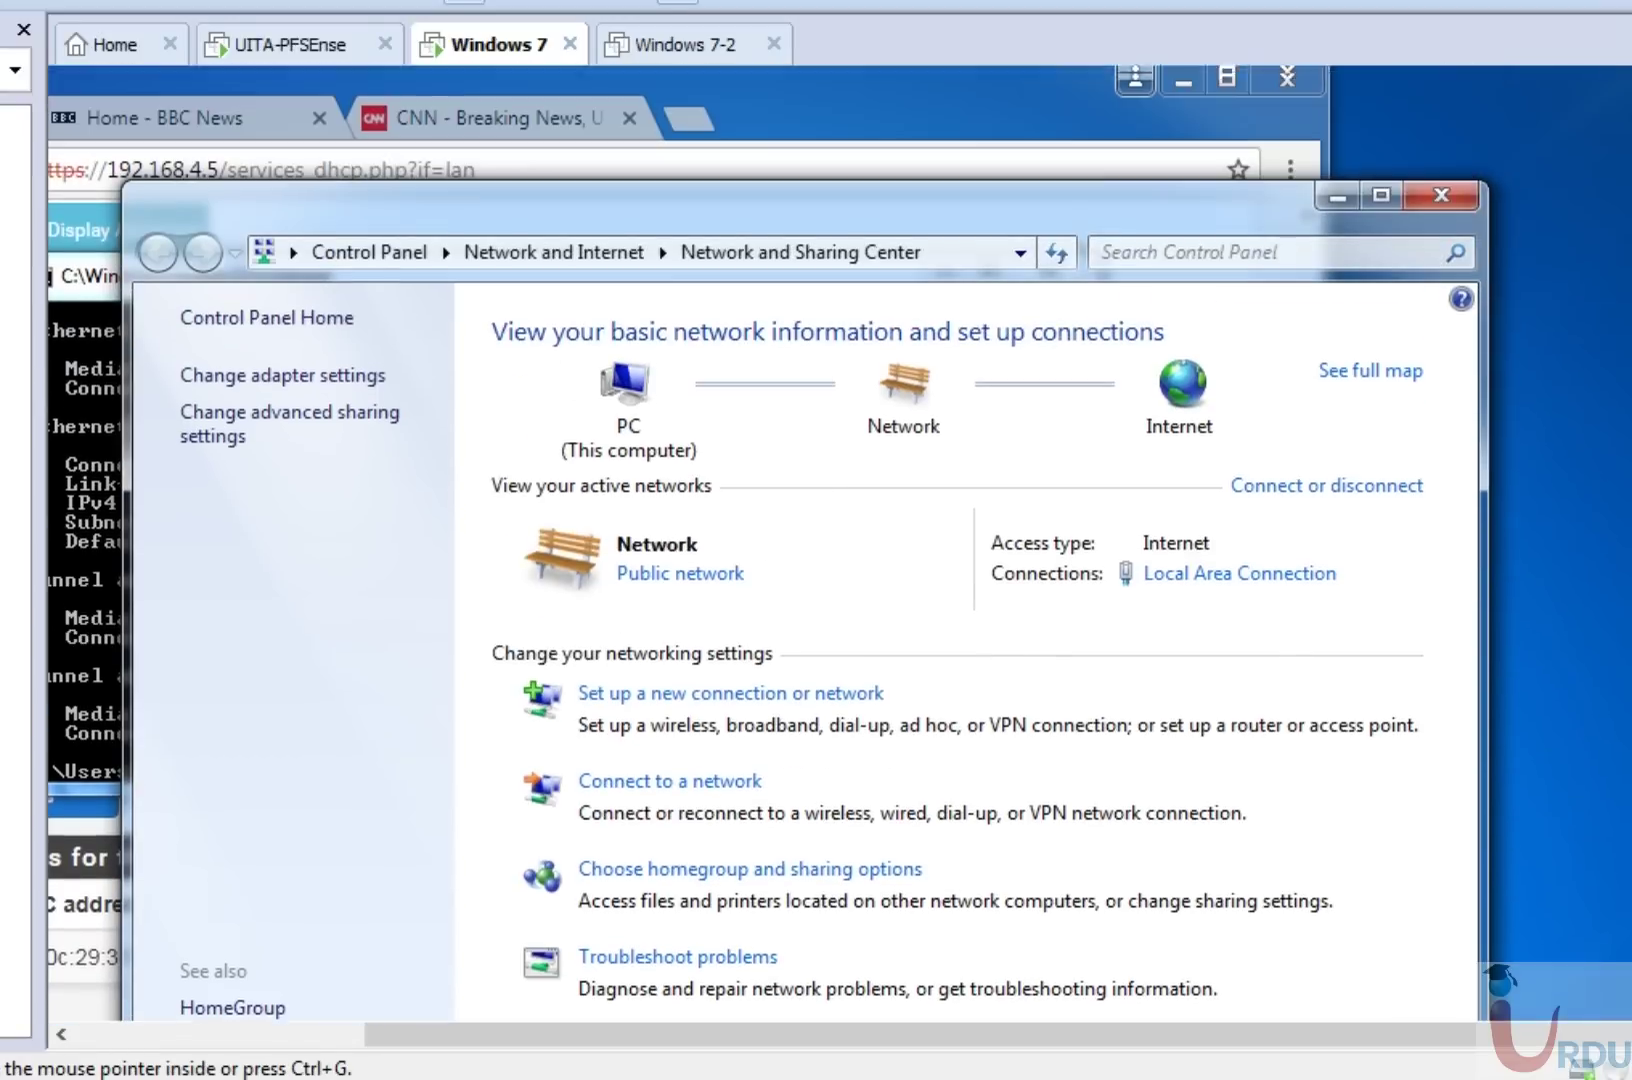
left_click(1232, 575)
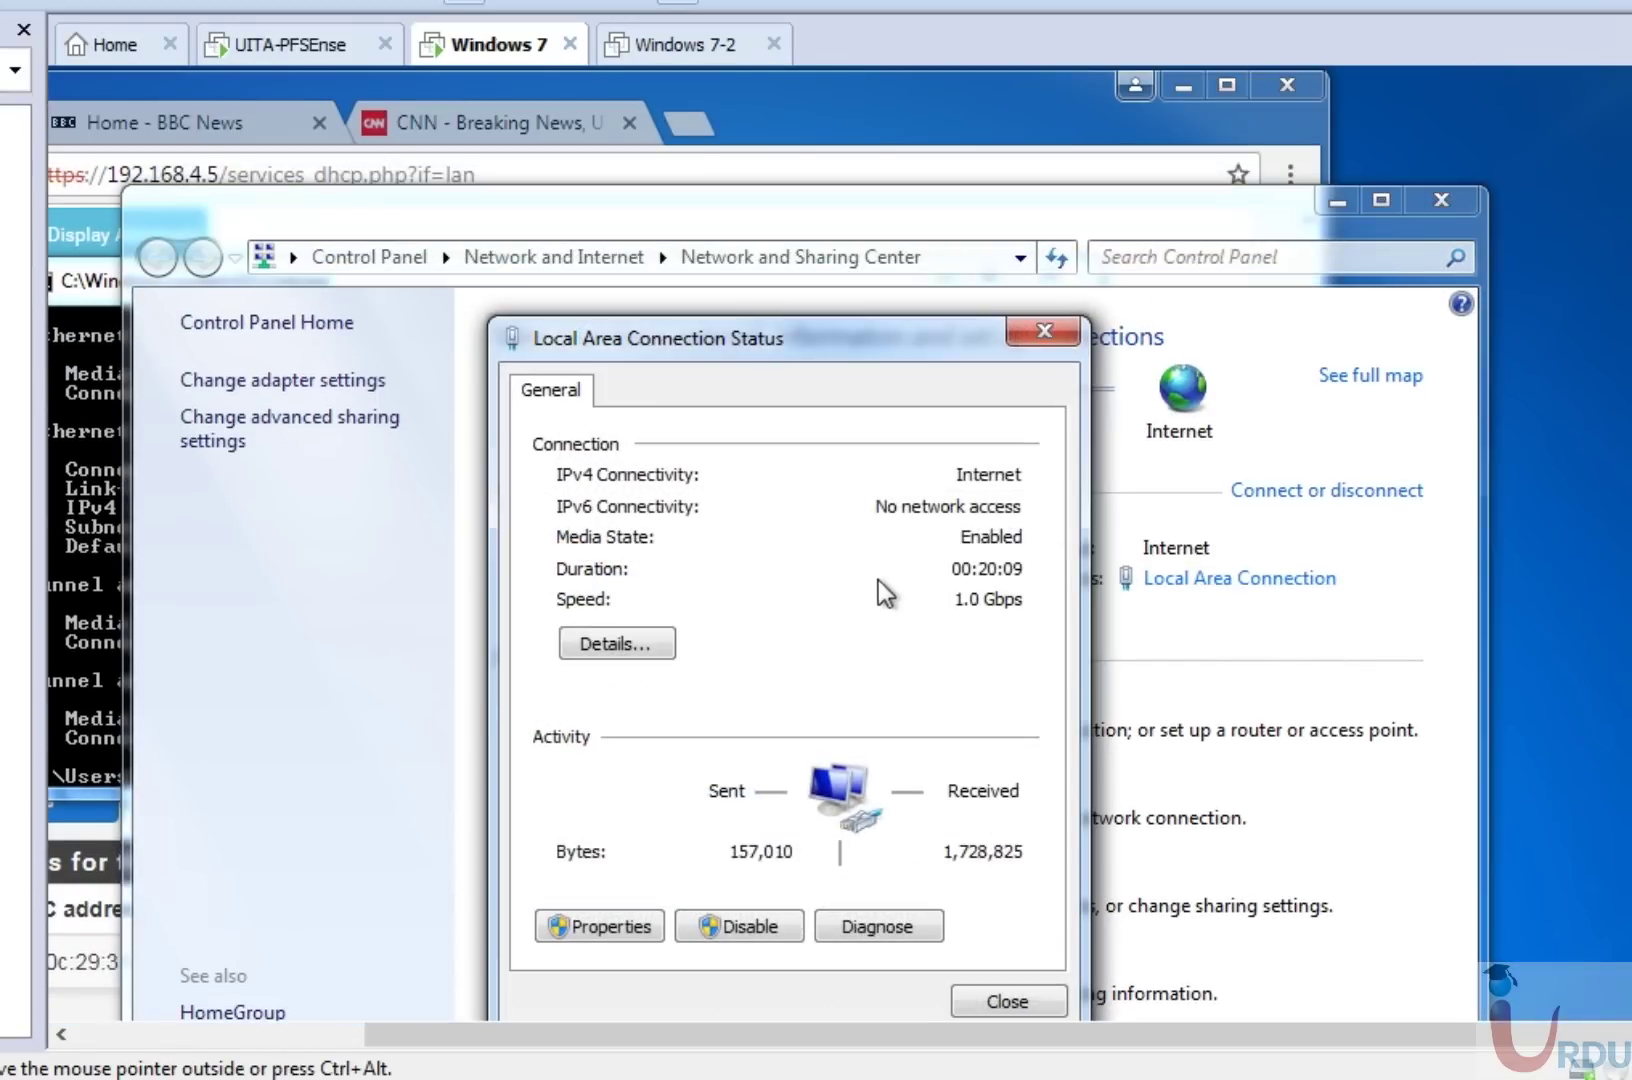
left_click(607, 928)
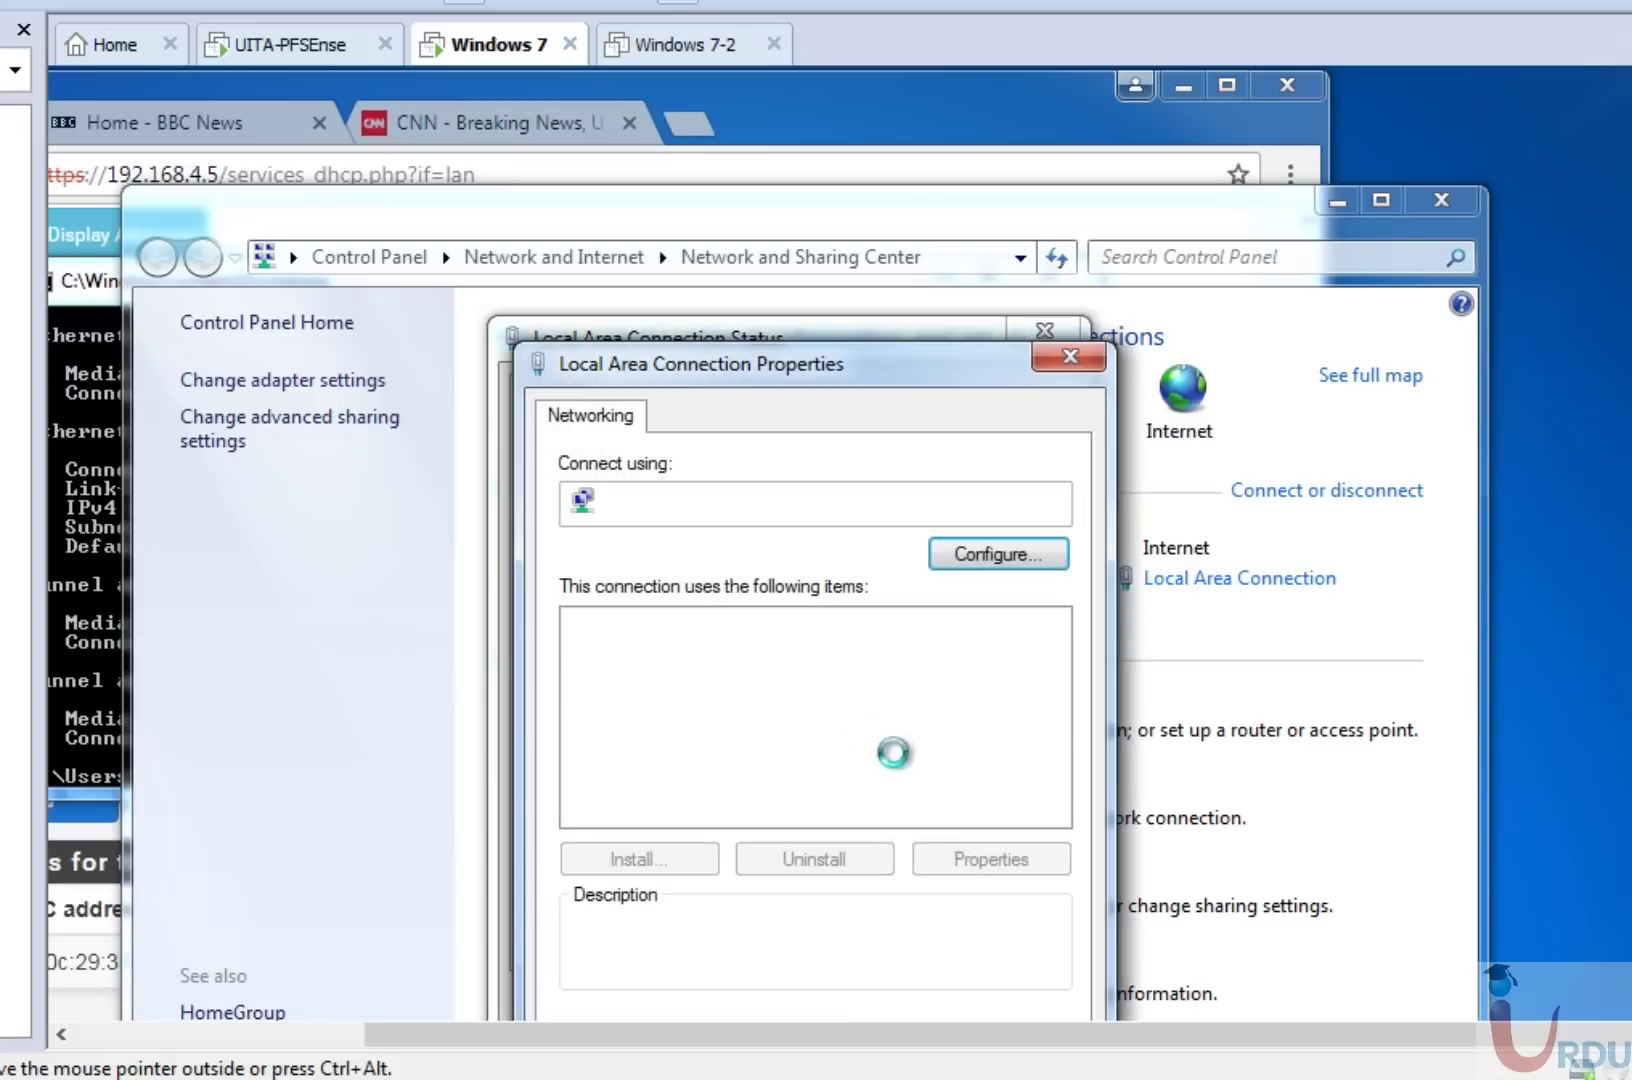
double_click(785, 735)
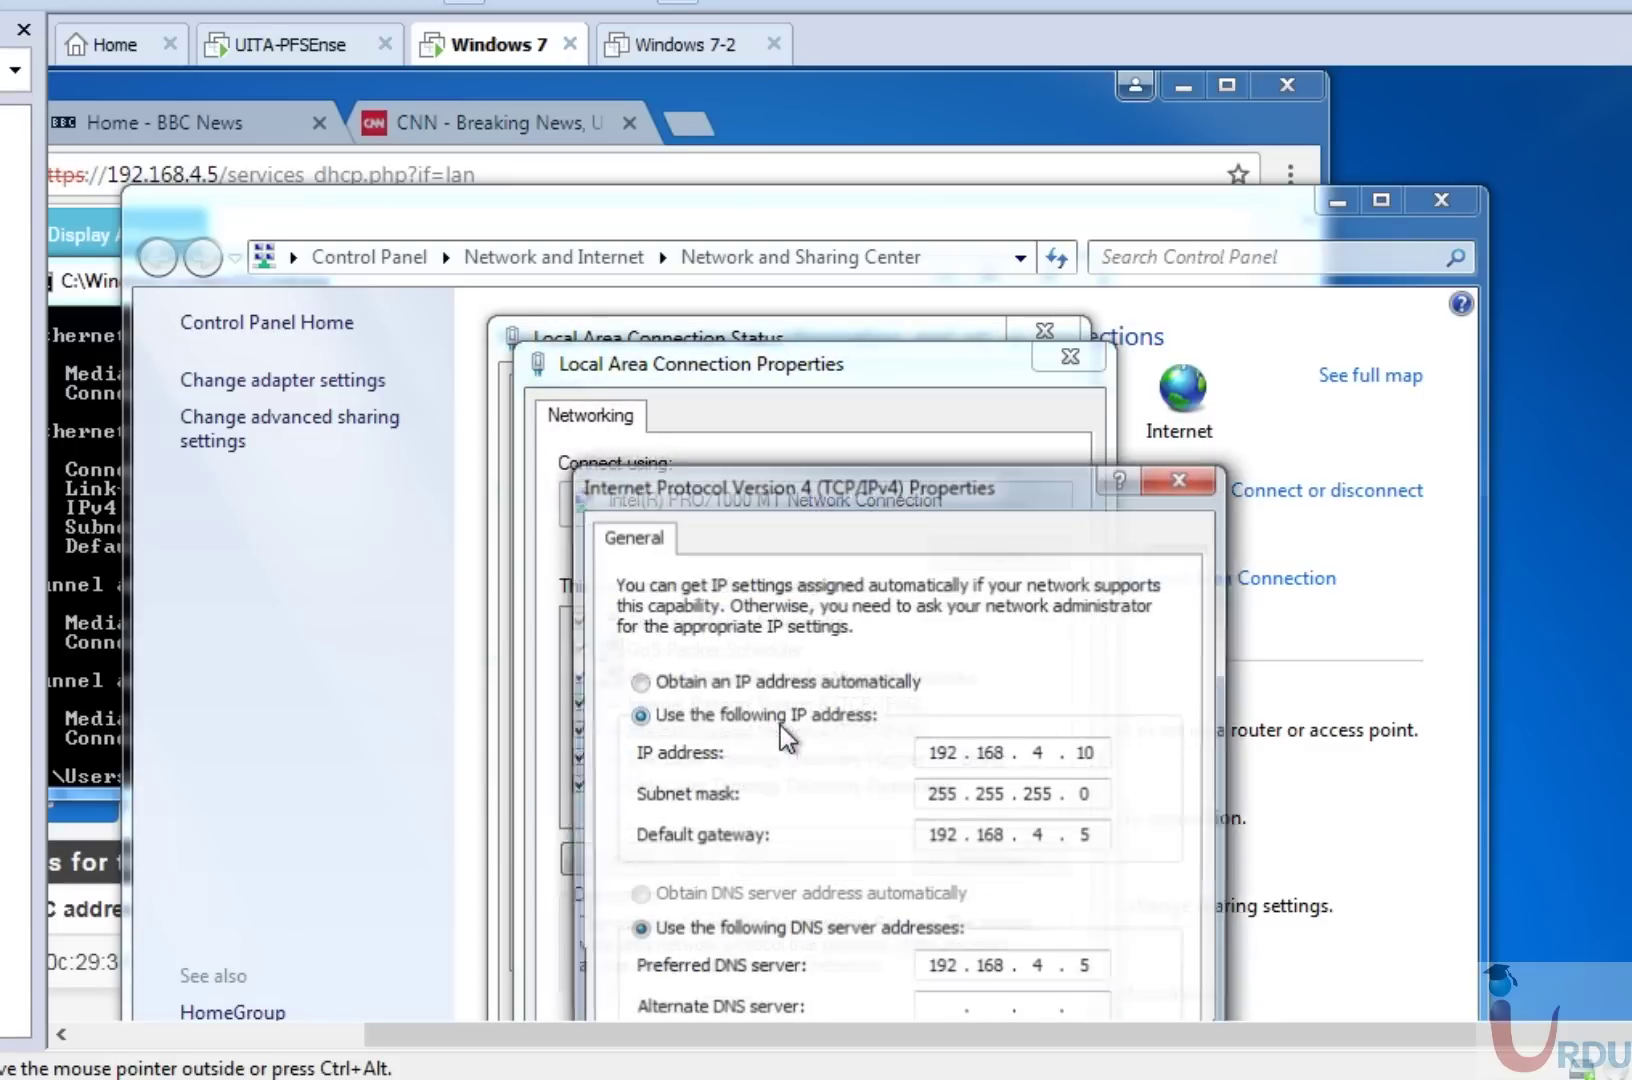
left_click_drag(866, 484, 873, 228)
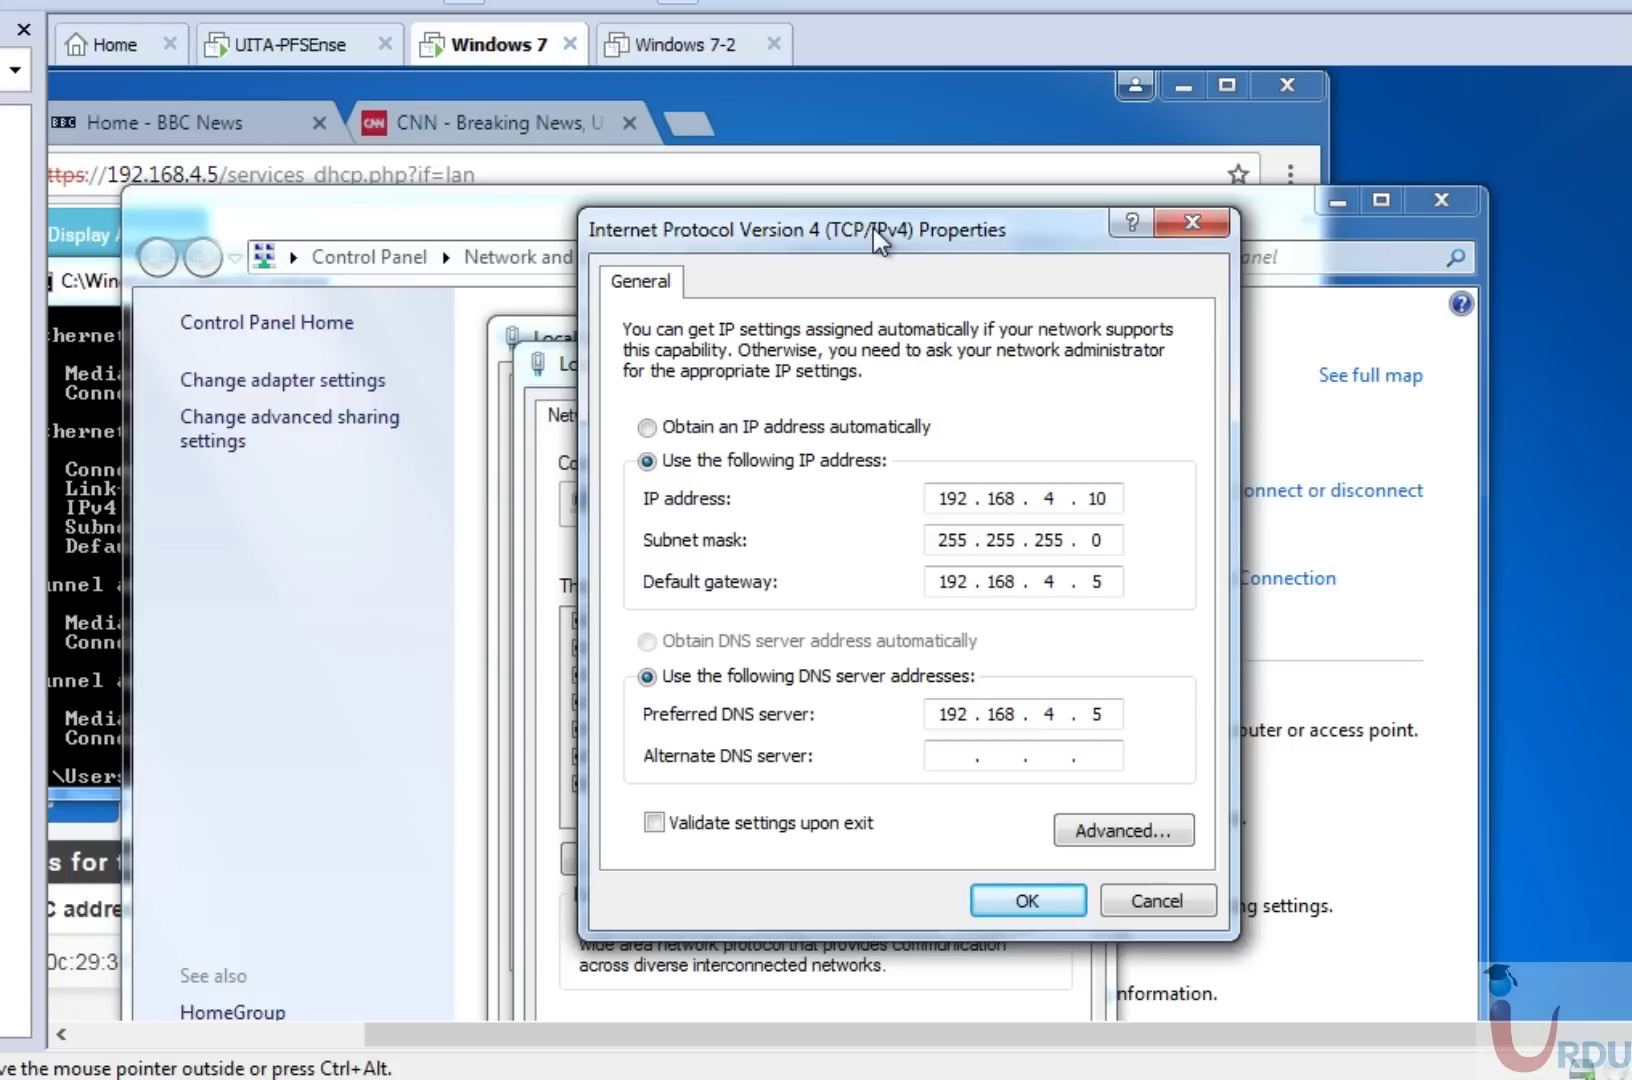
left_click(818, 430)
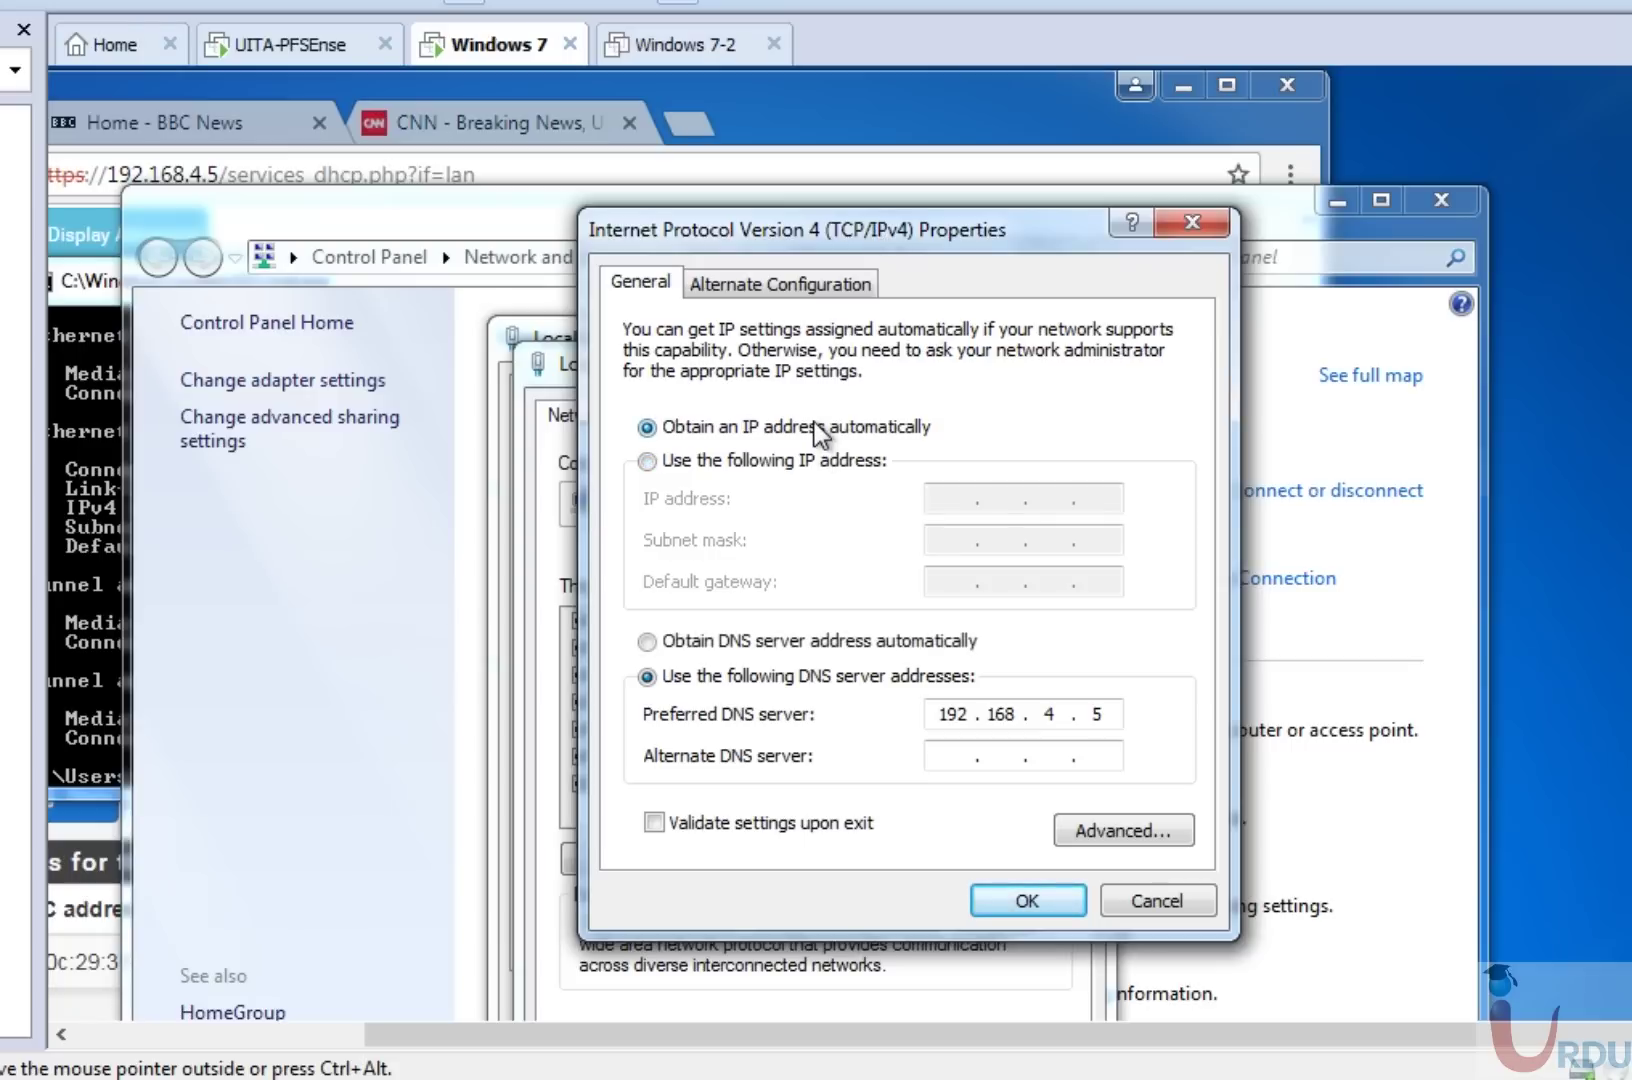
left_click(797, 643)
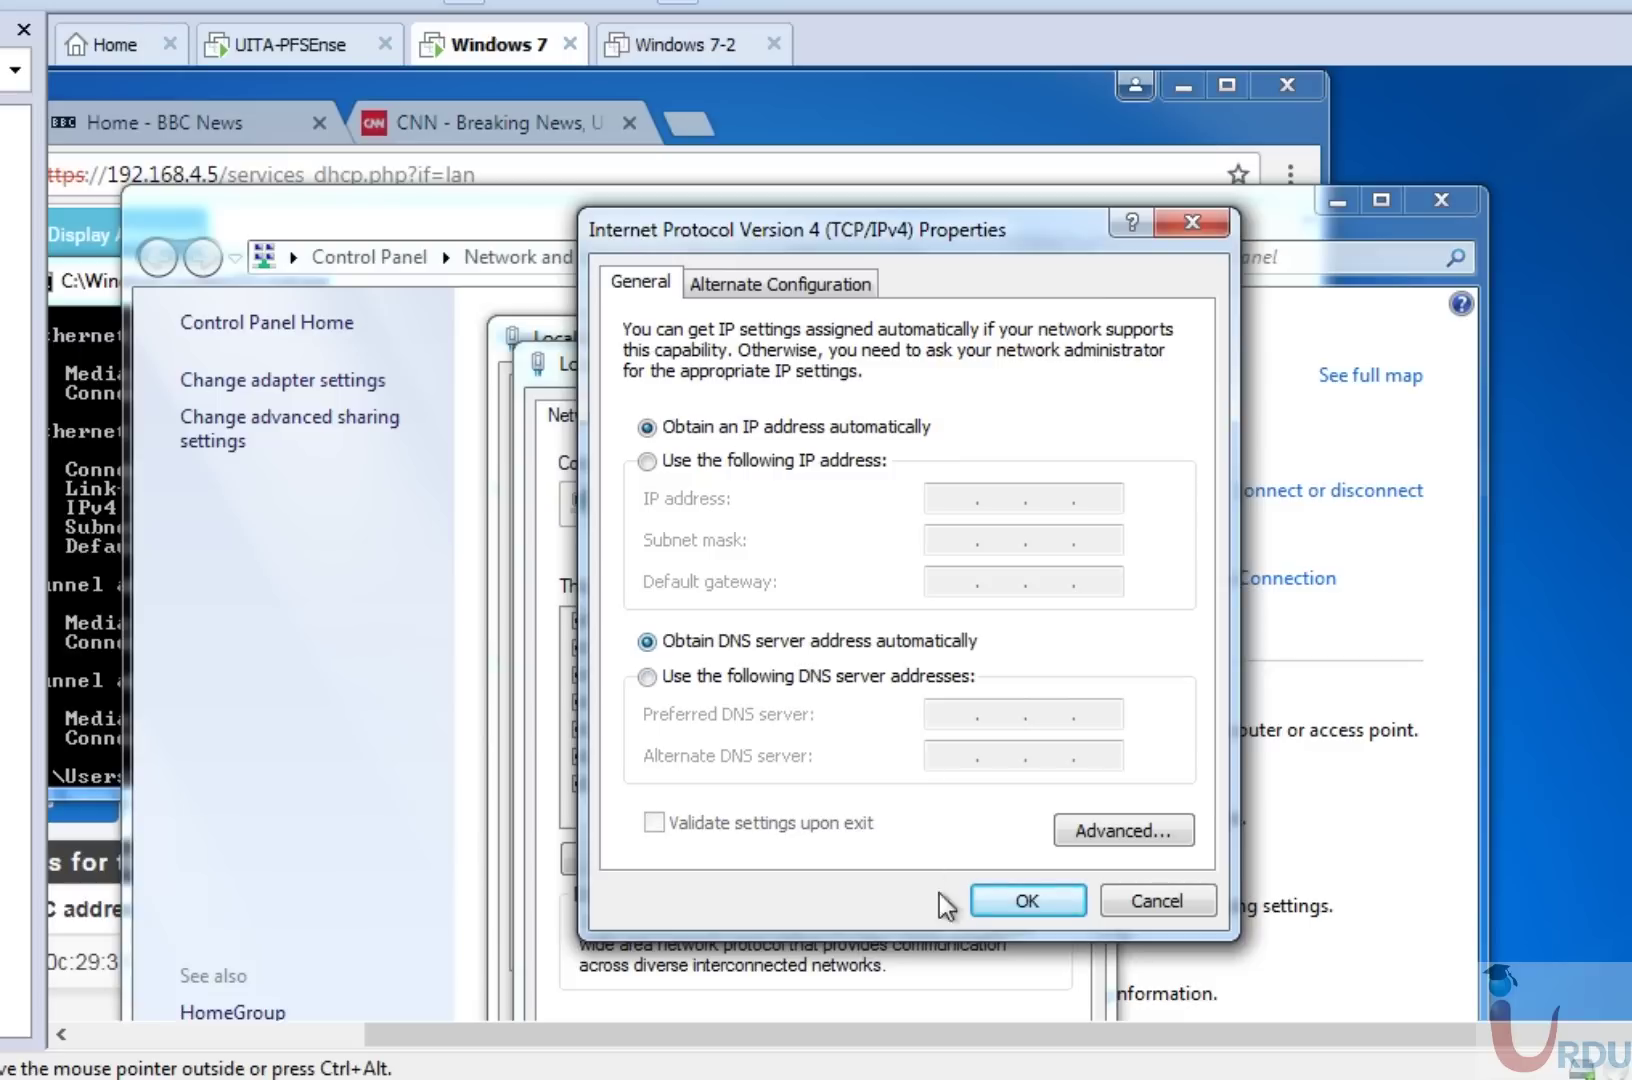
left_click(1013, 900)
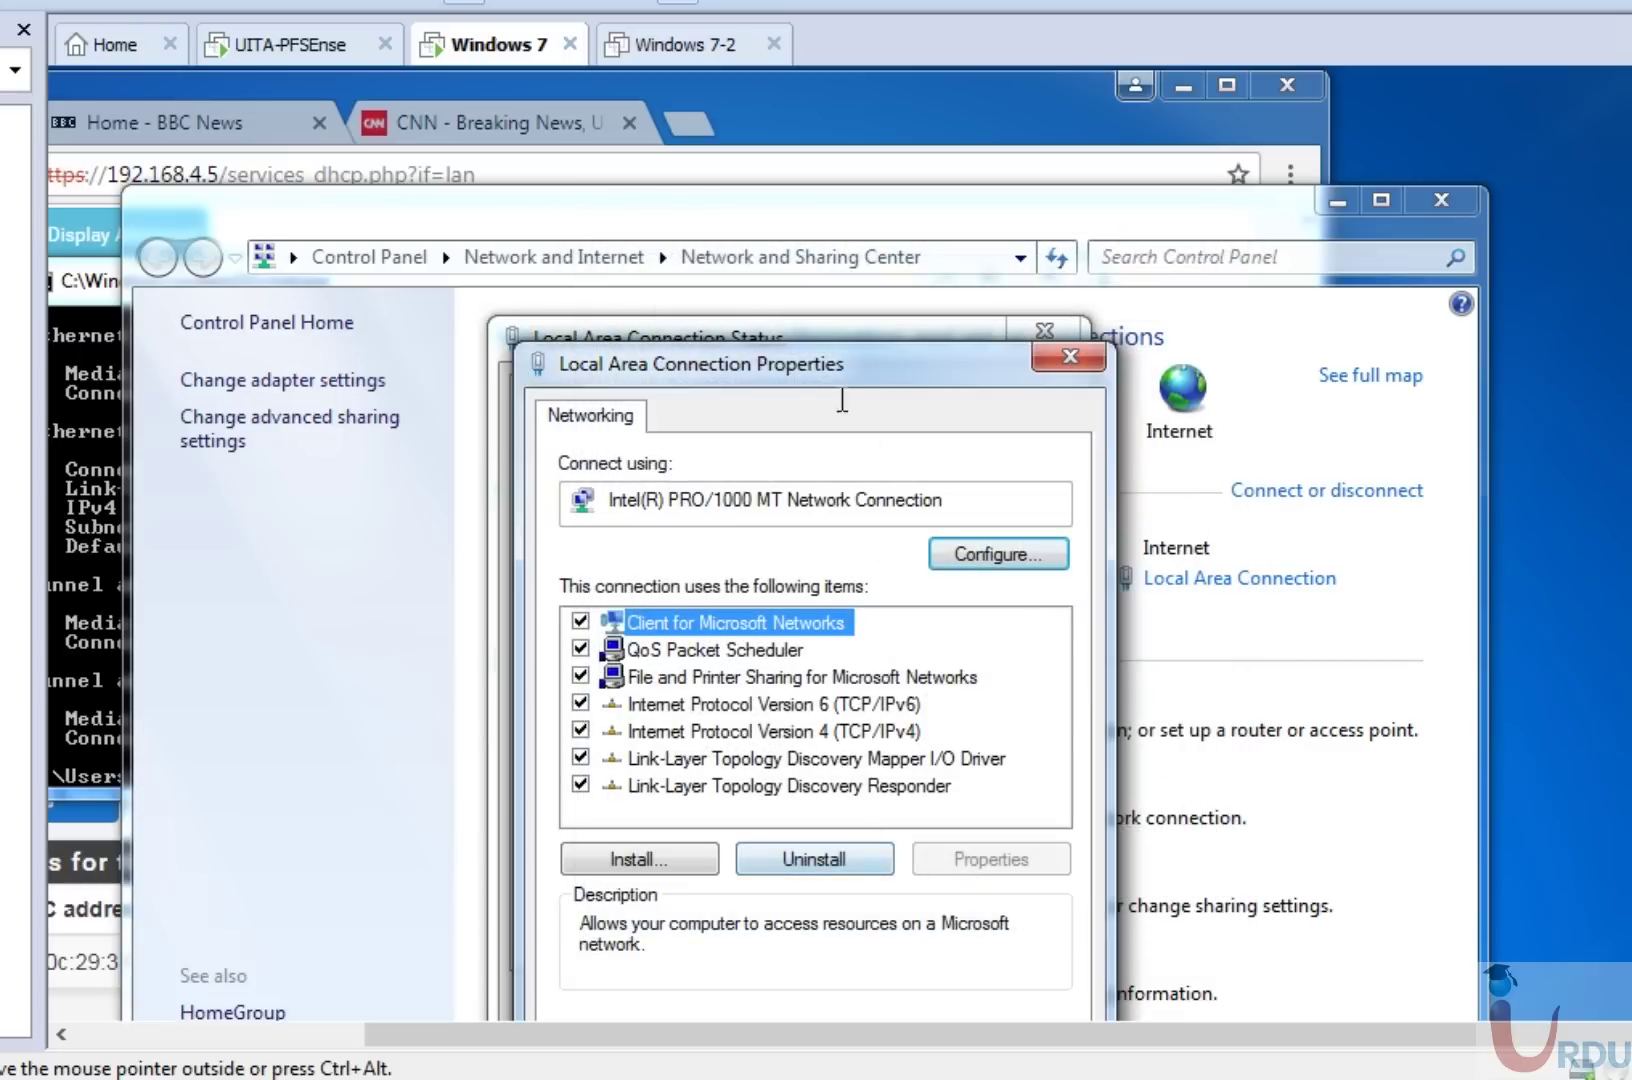
left_click_drag(821, 367, 906, 172)
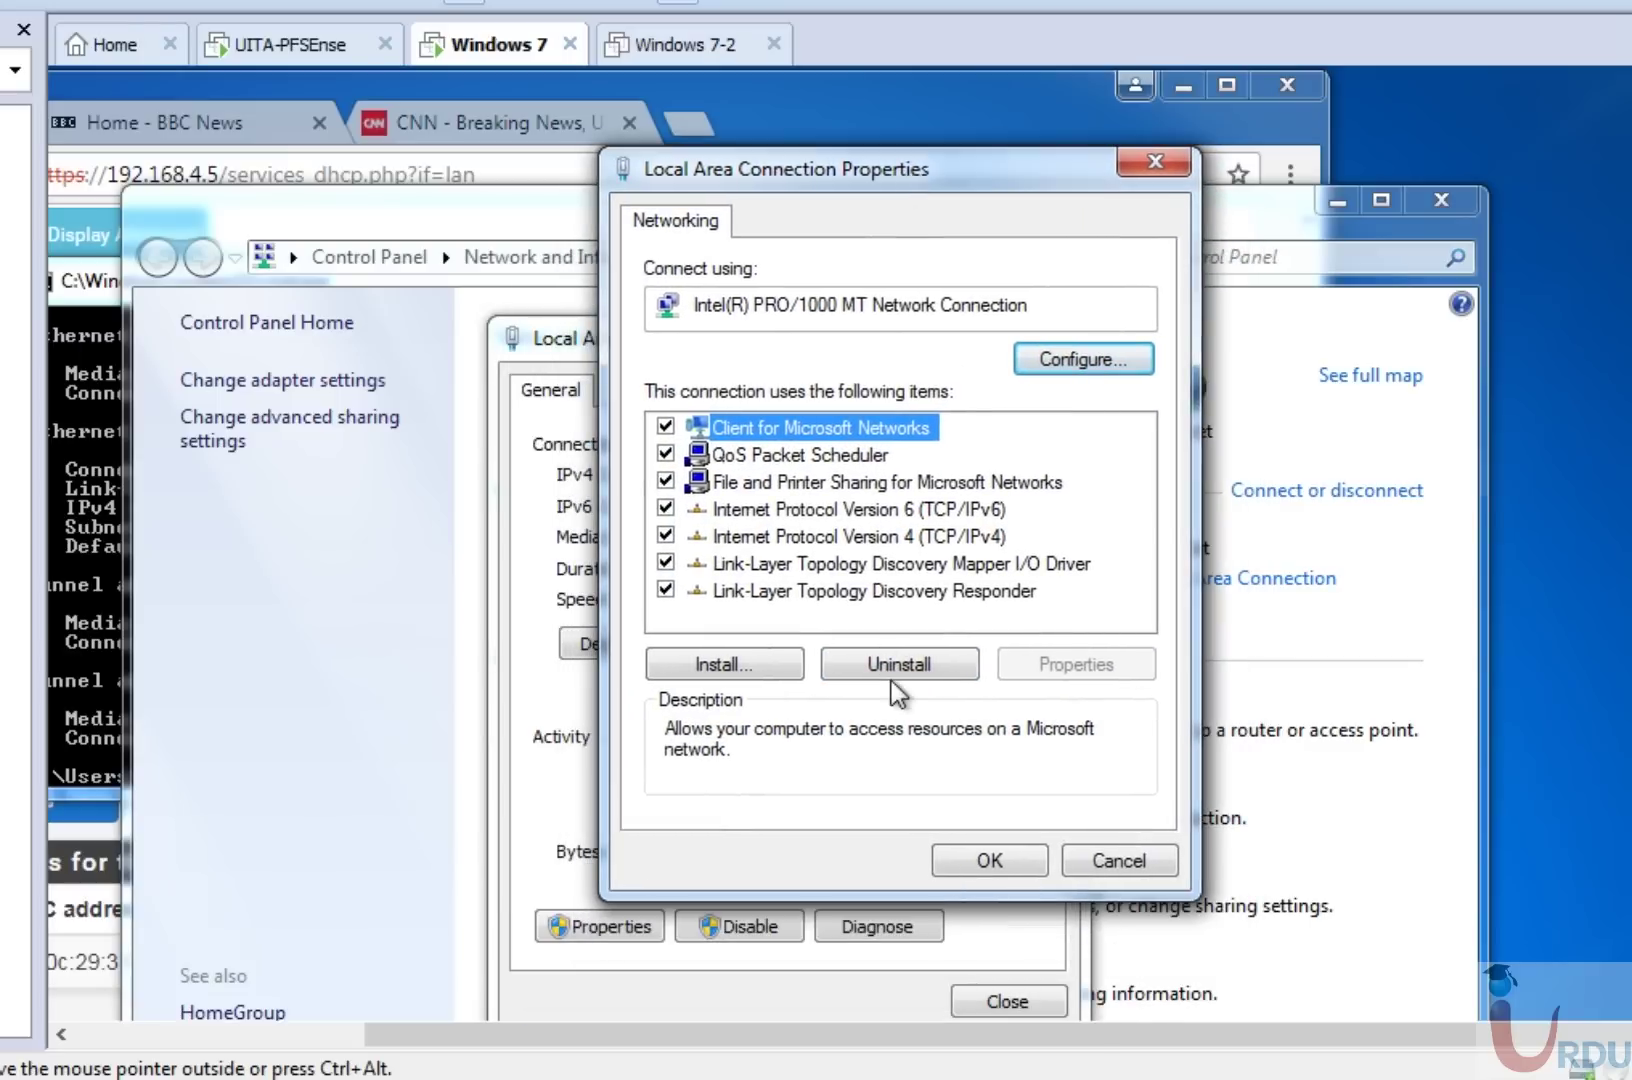
Apply automatic addressing and confirm the lease of 192.168.4.100 from DHCP server 192.168.4.5.
left_click(980, 861)
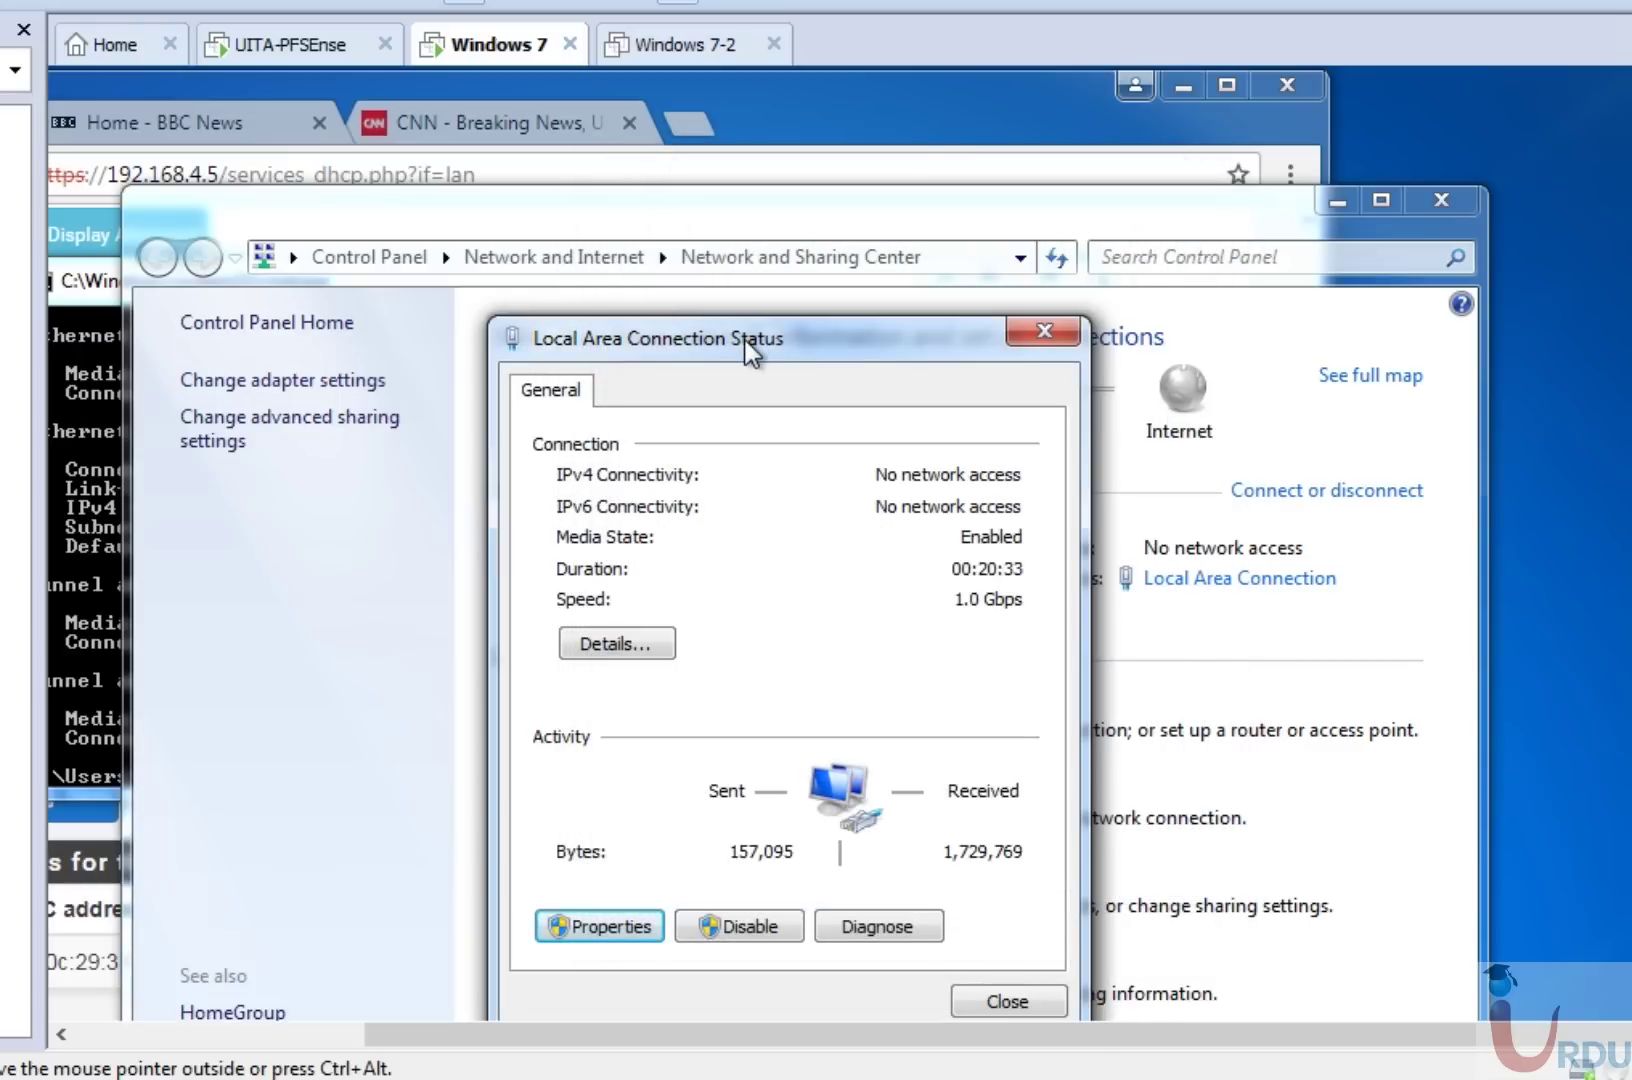
left_click_drag(748, 345, 1068, 167)
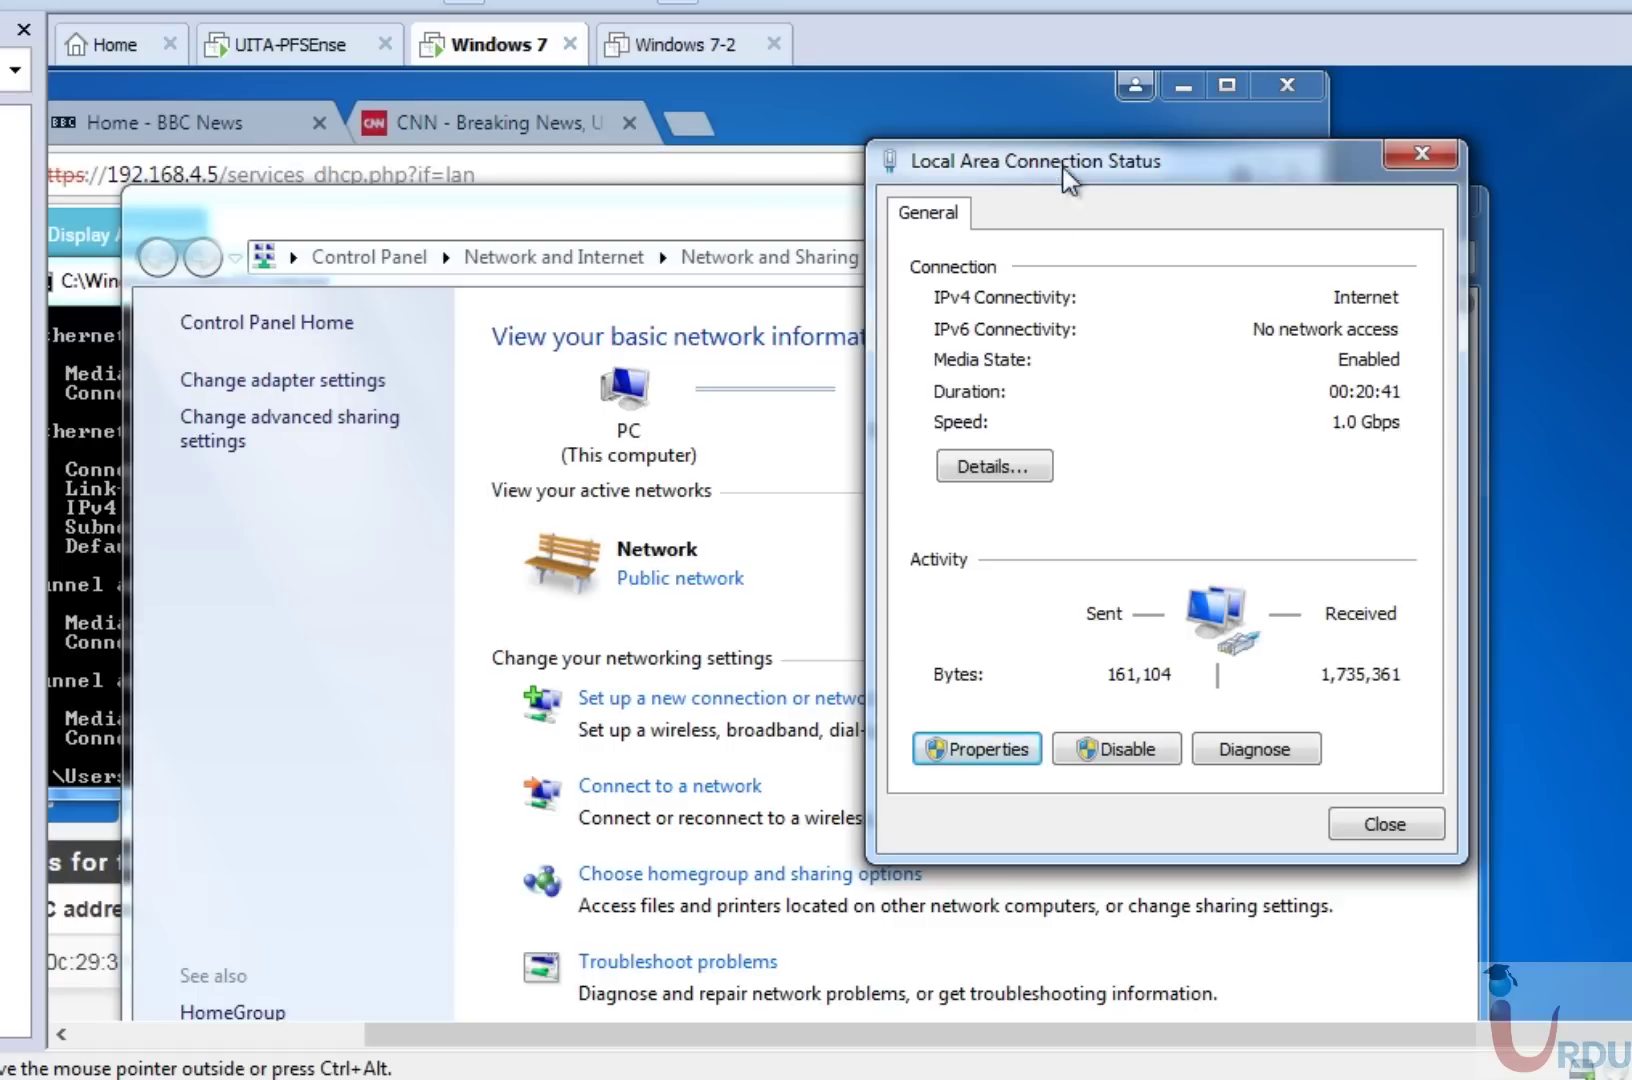
left_click(1015, 470)
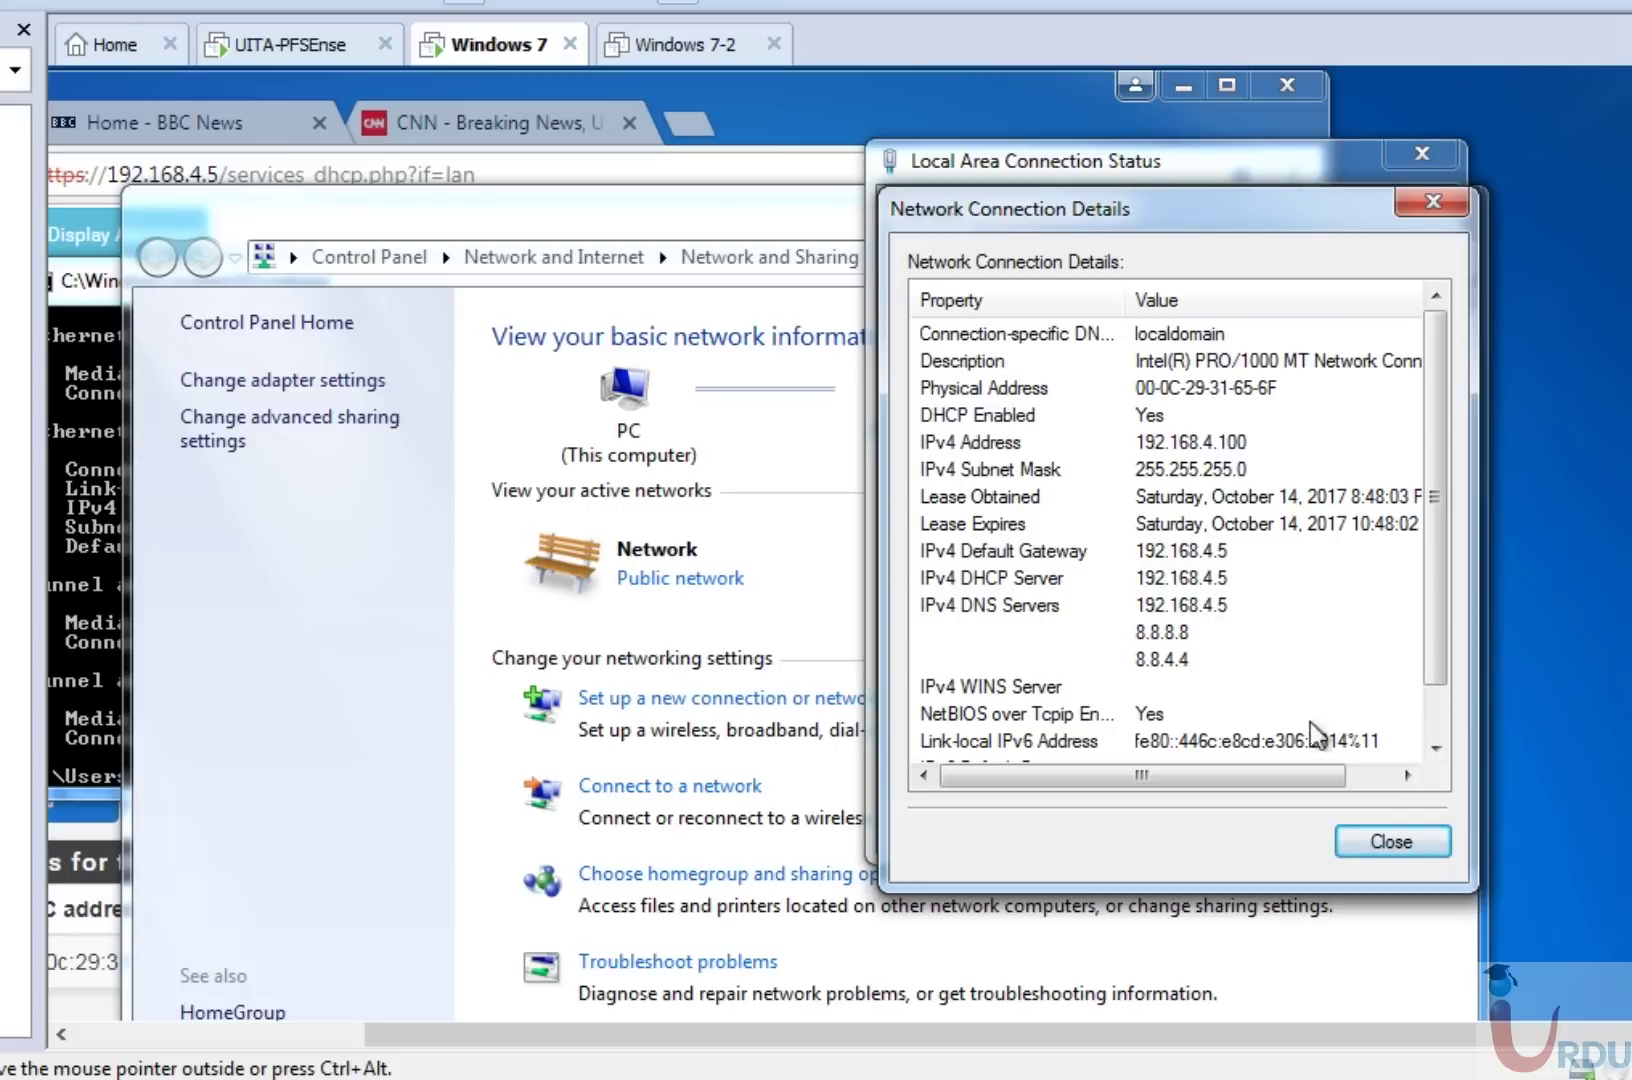
left_click(1352, 838)
Close the Windows network dialogs and bring the maximized pfSense browser window forward.
left_click(1384, 826)
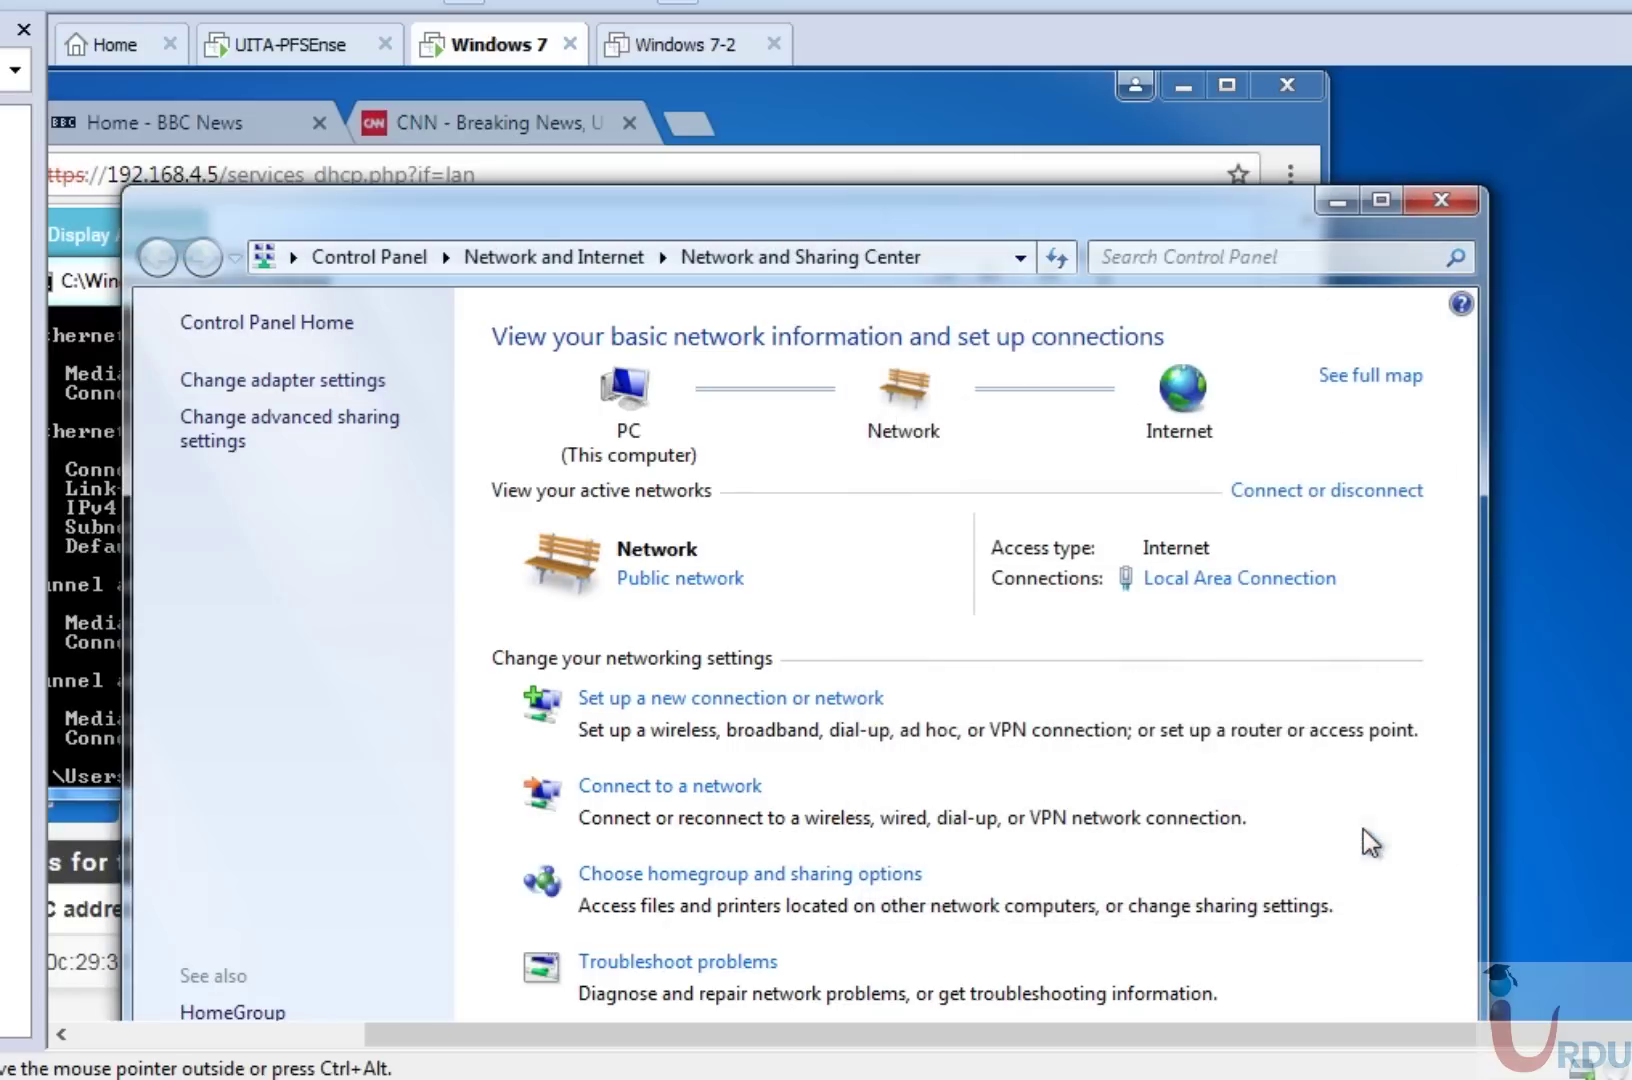
left_click(1441, 200)
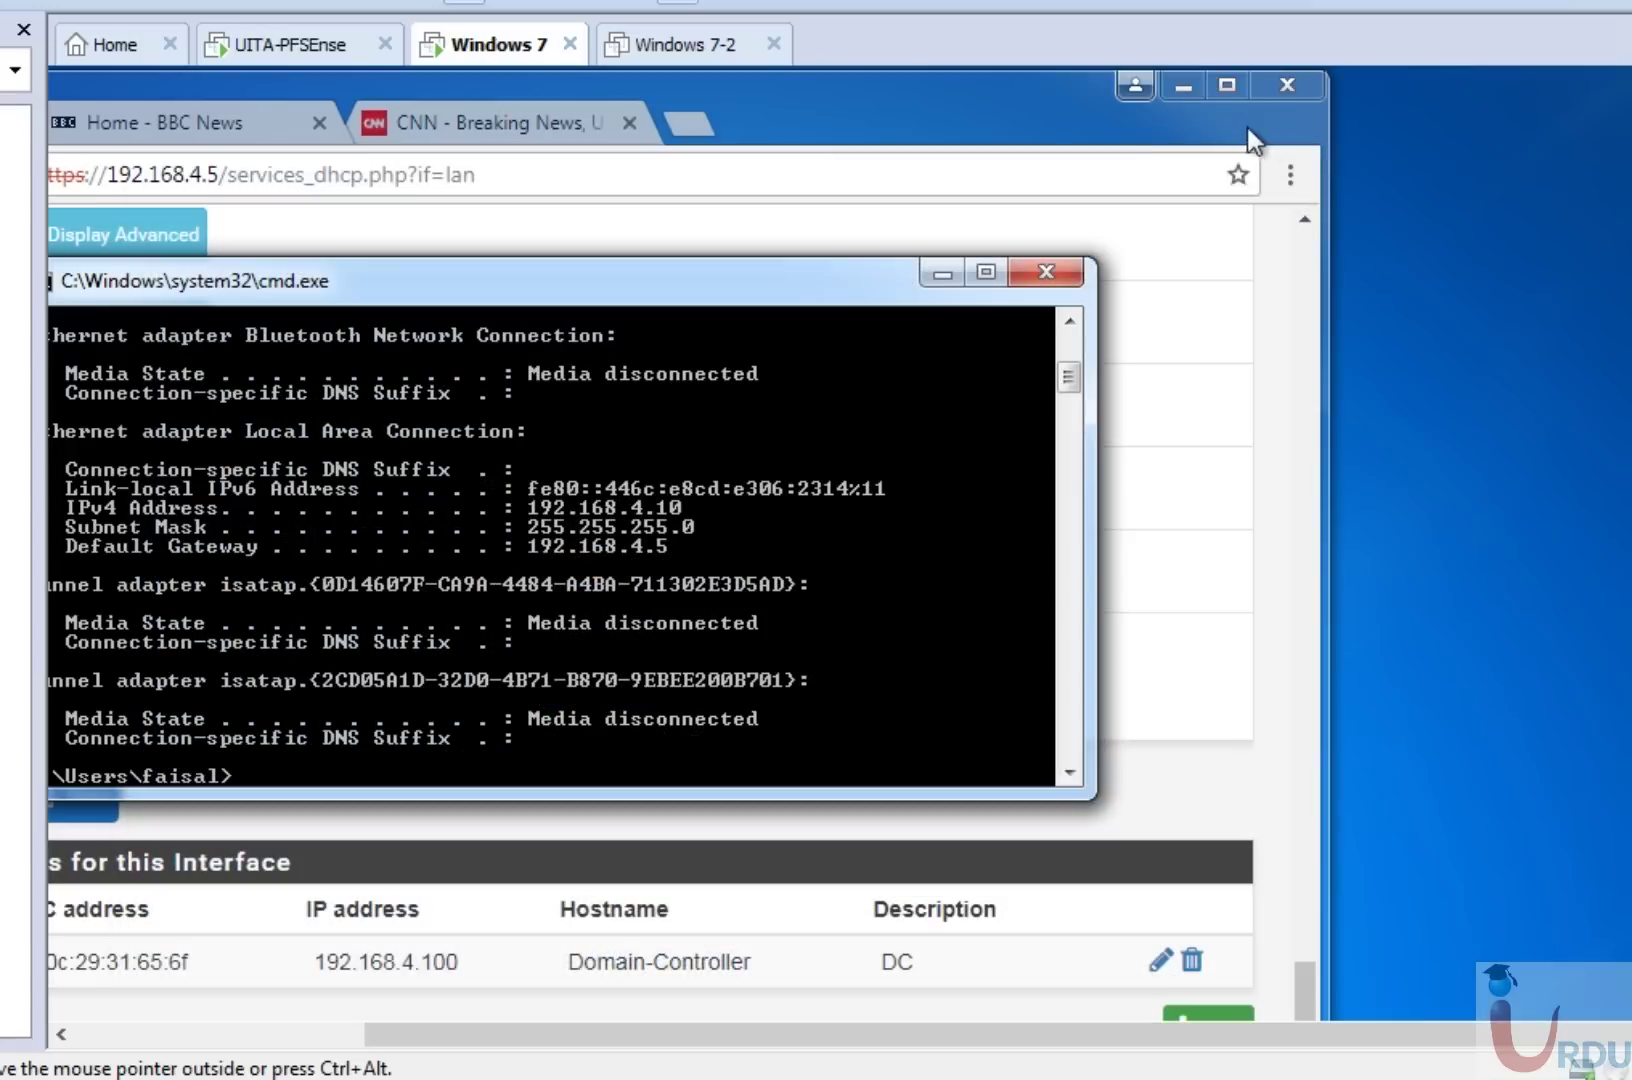
double_click(950, 93)
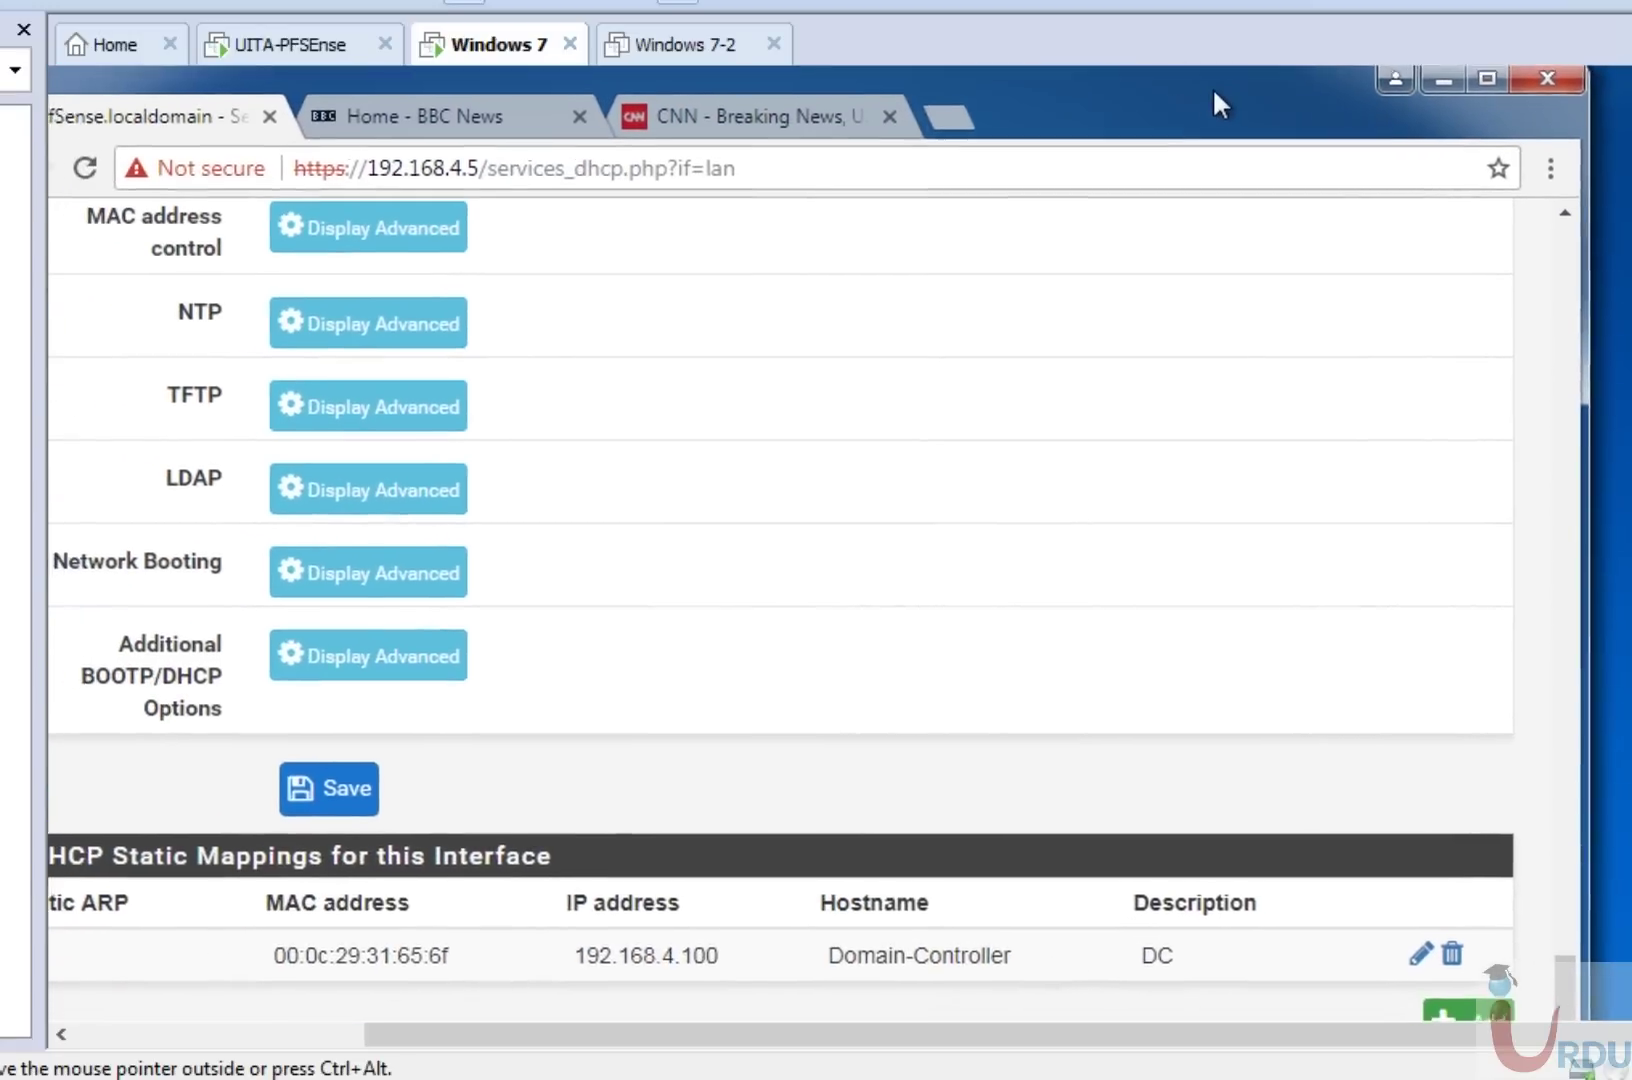
left_click_drag(1256, 82, 1268, 81)
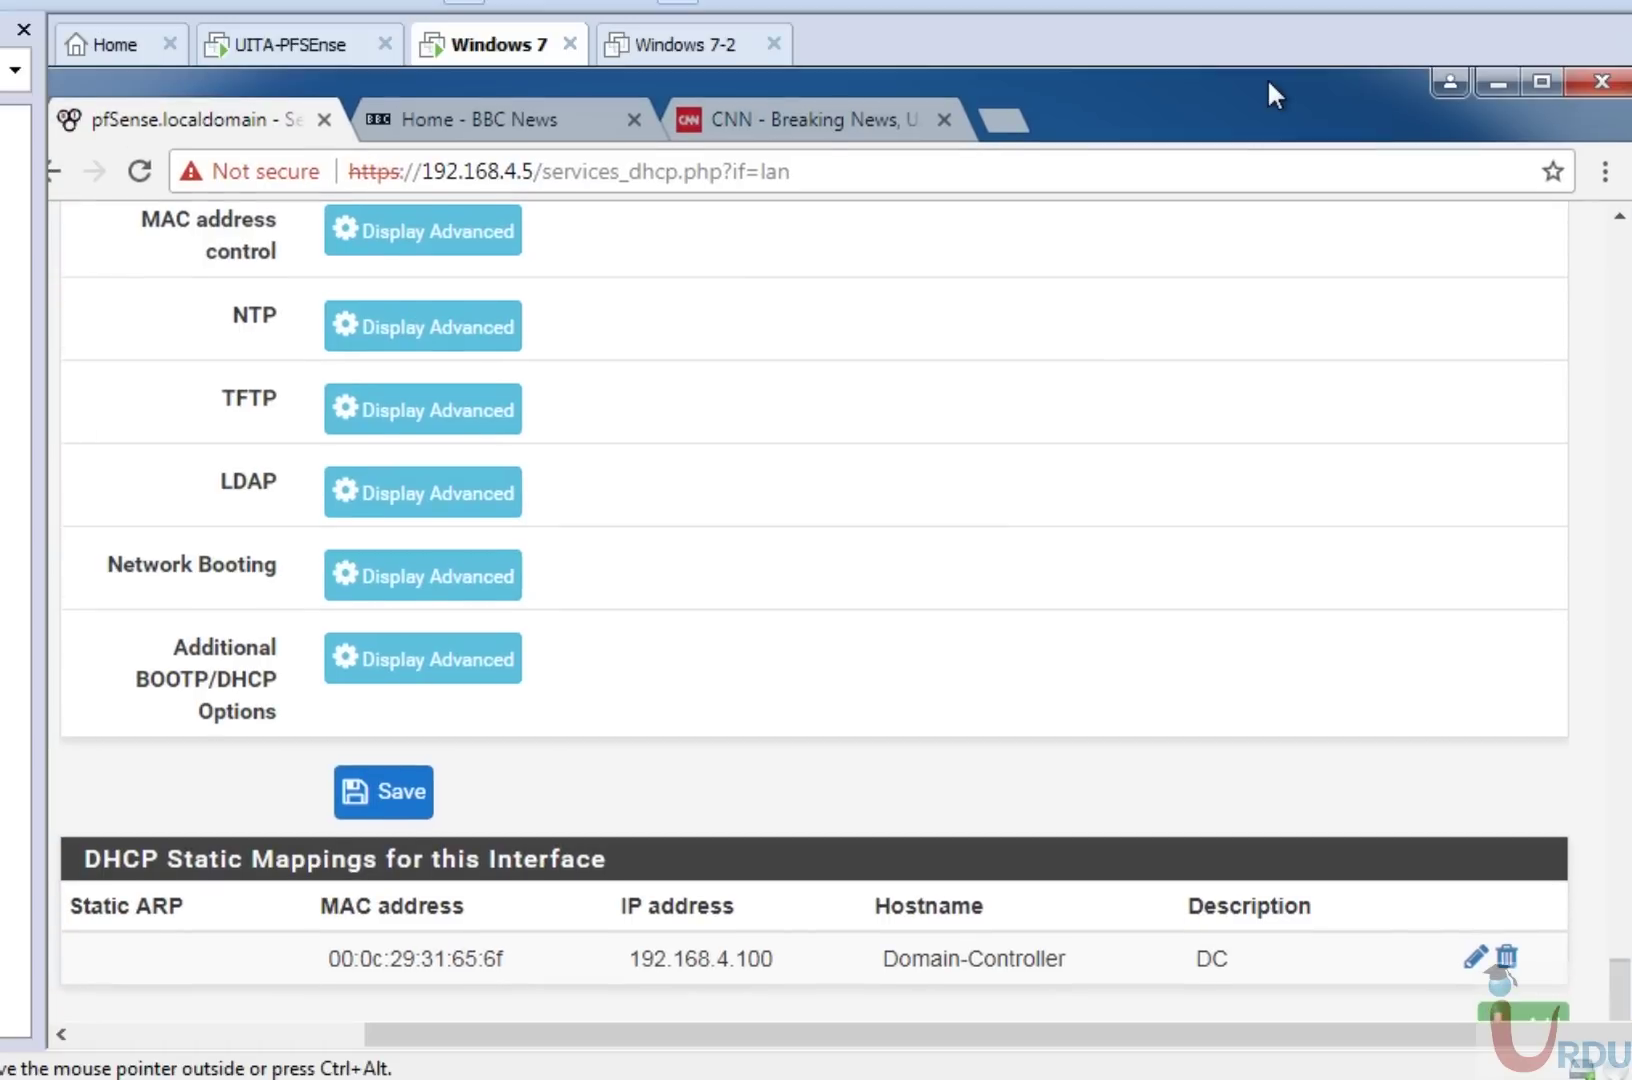
Delete the Domain-Controller static mapping, apply the DHCP changes, and review the LAN settings.
left_click(1507, 958)
left_click(957, 337)
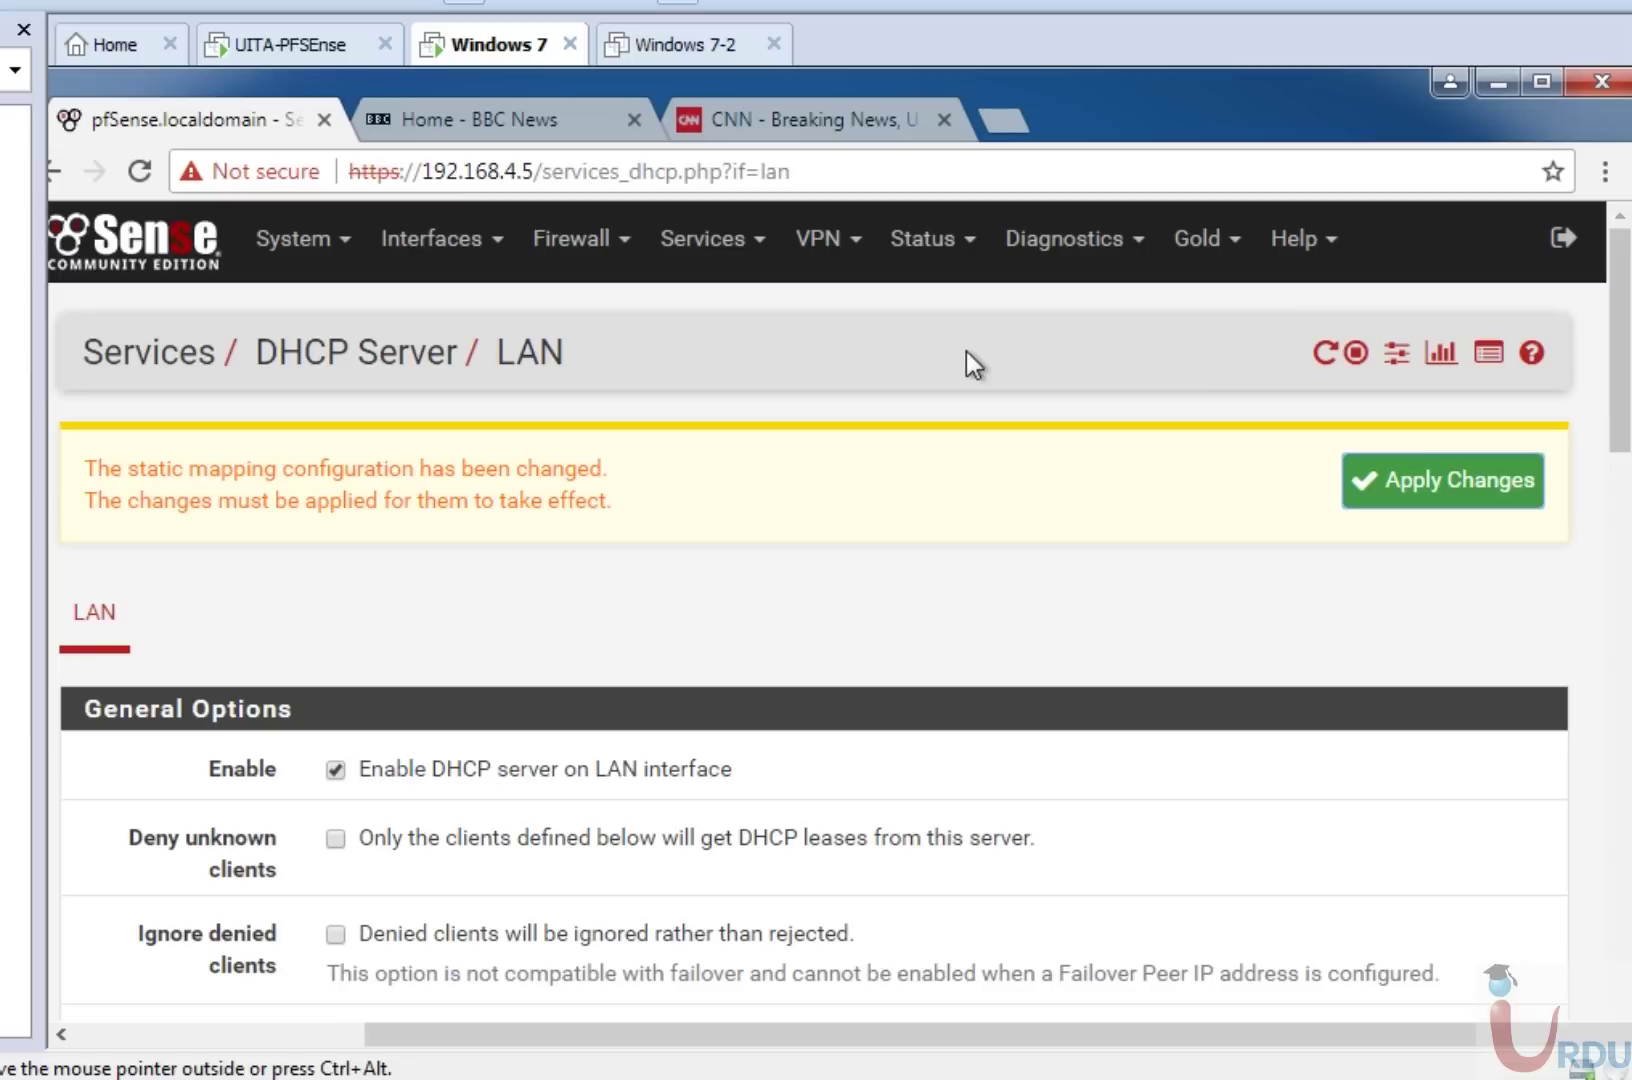
left_click(1439, 487)
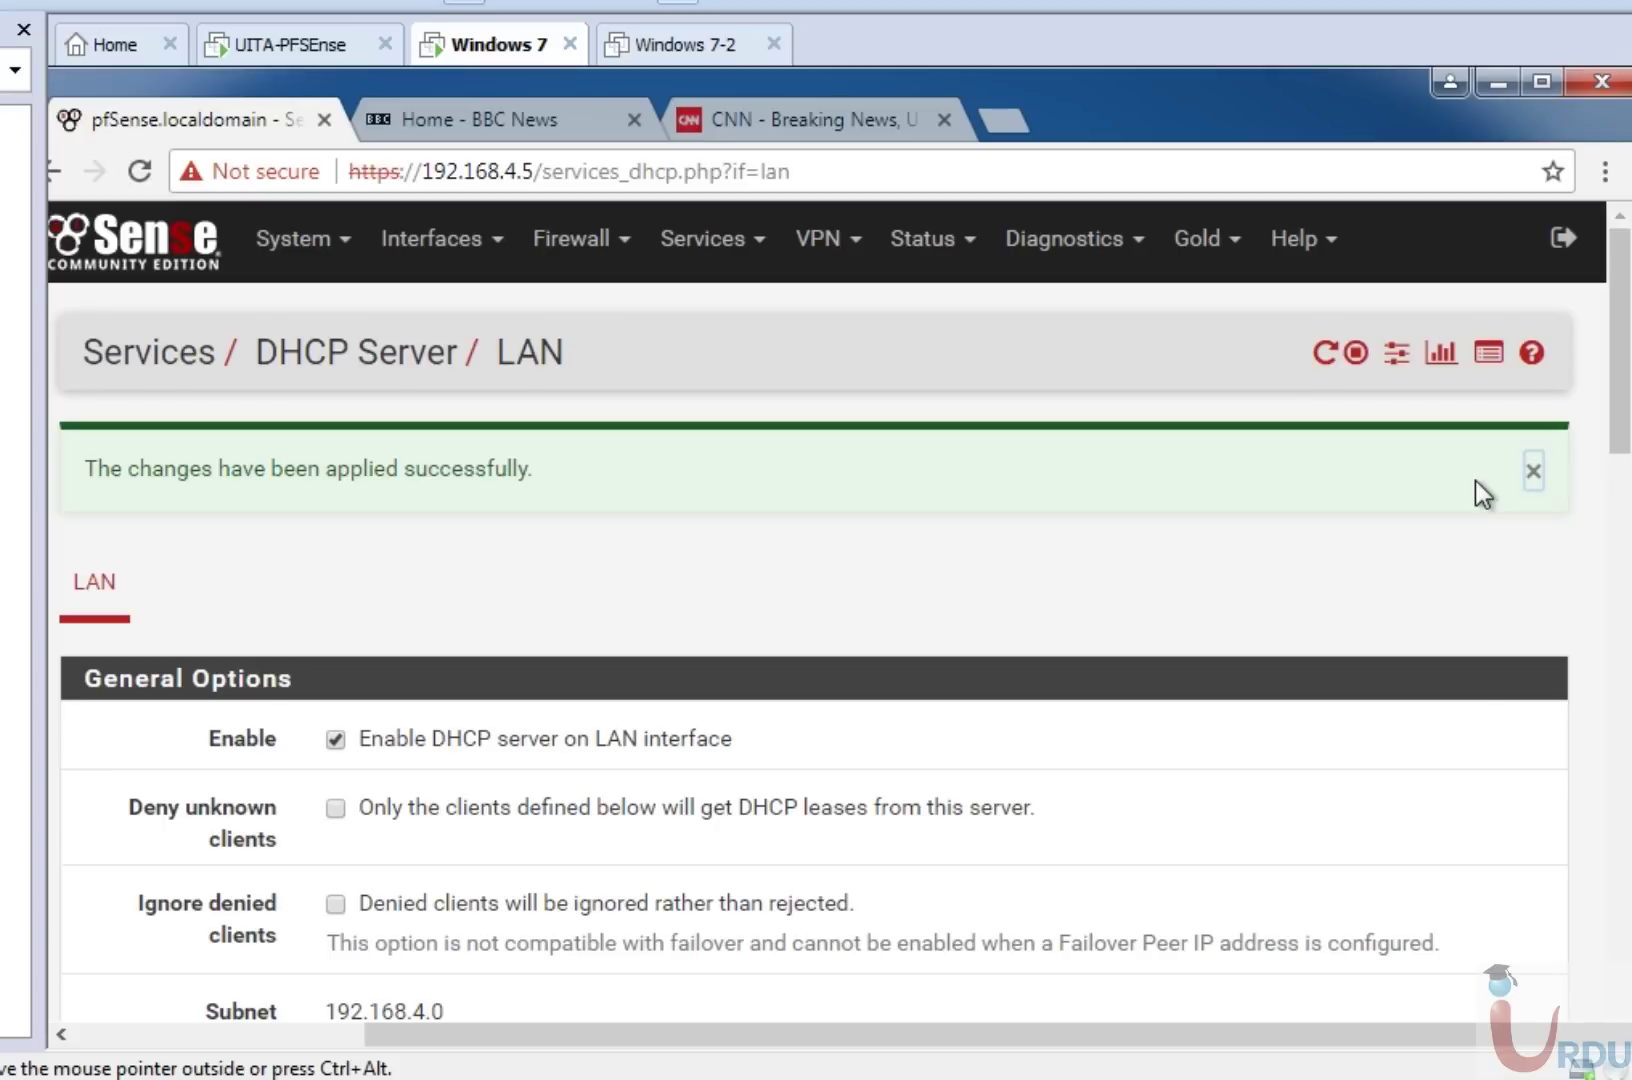
scroll(1626, 420, "down", 3)
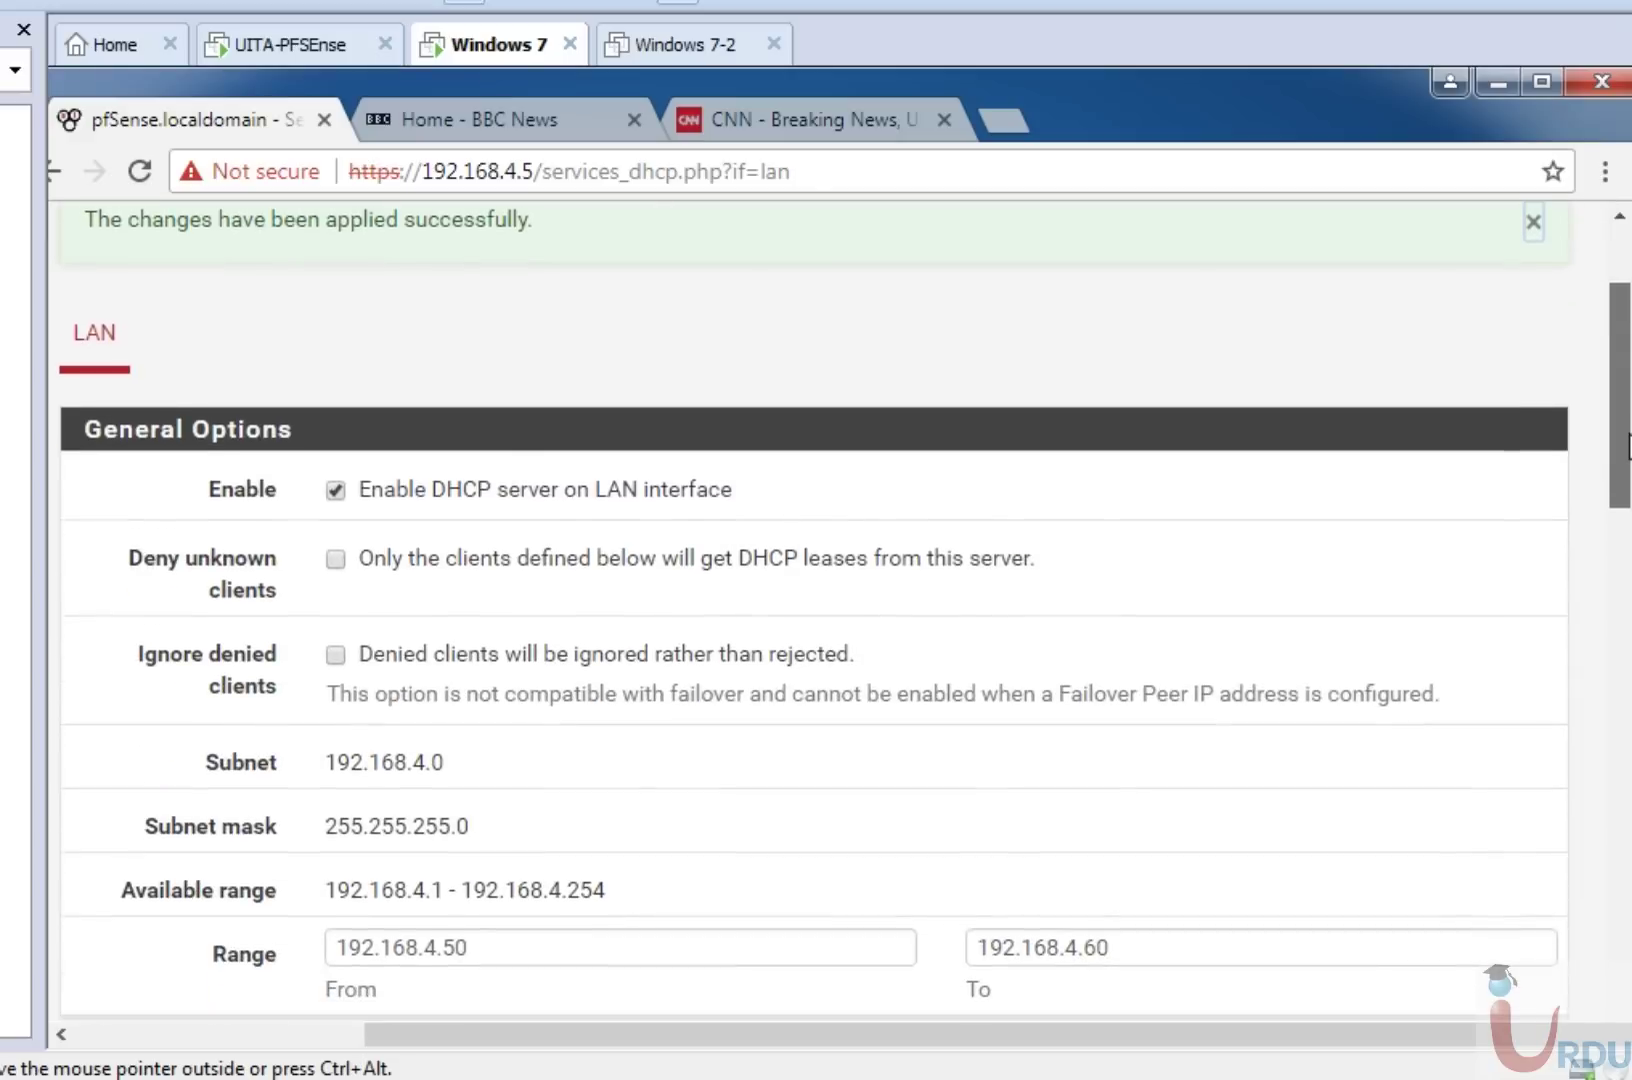
scroll(1627, 440, "down", 8)
scroll(1627, 440, "up", 4)
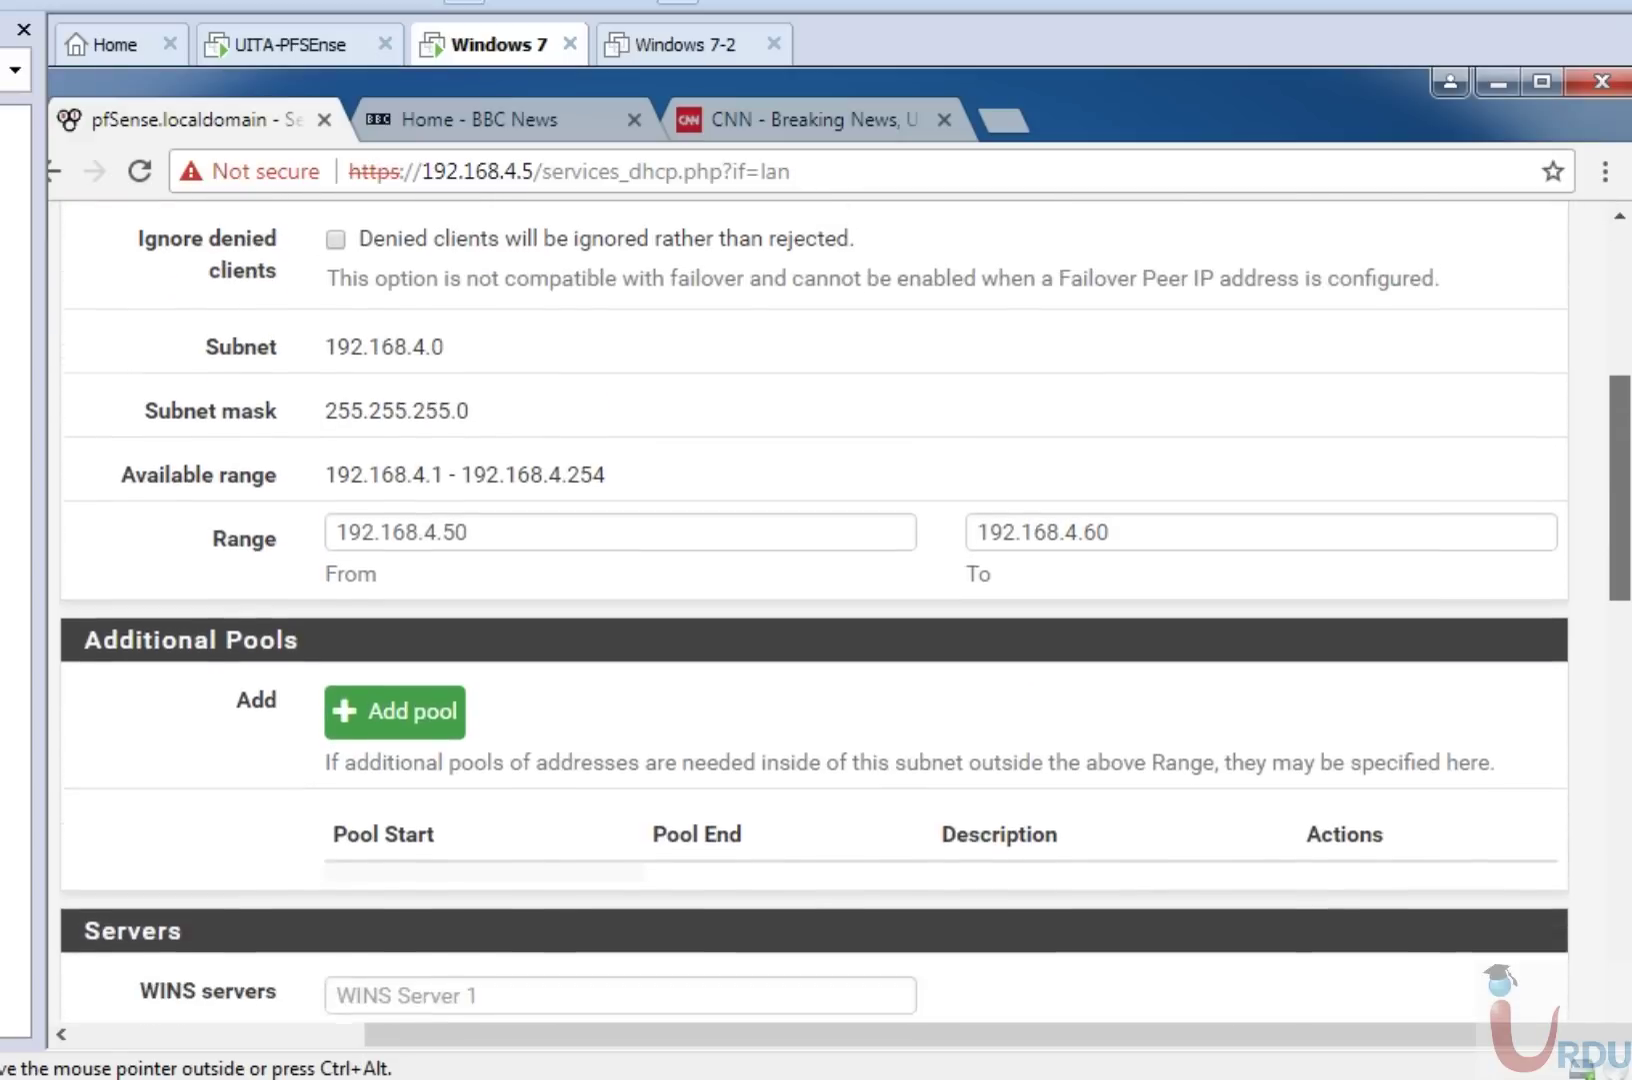
scroll(1627, 1030, "down", 15)
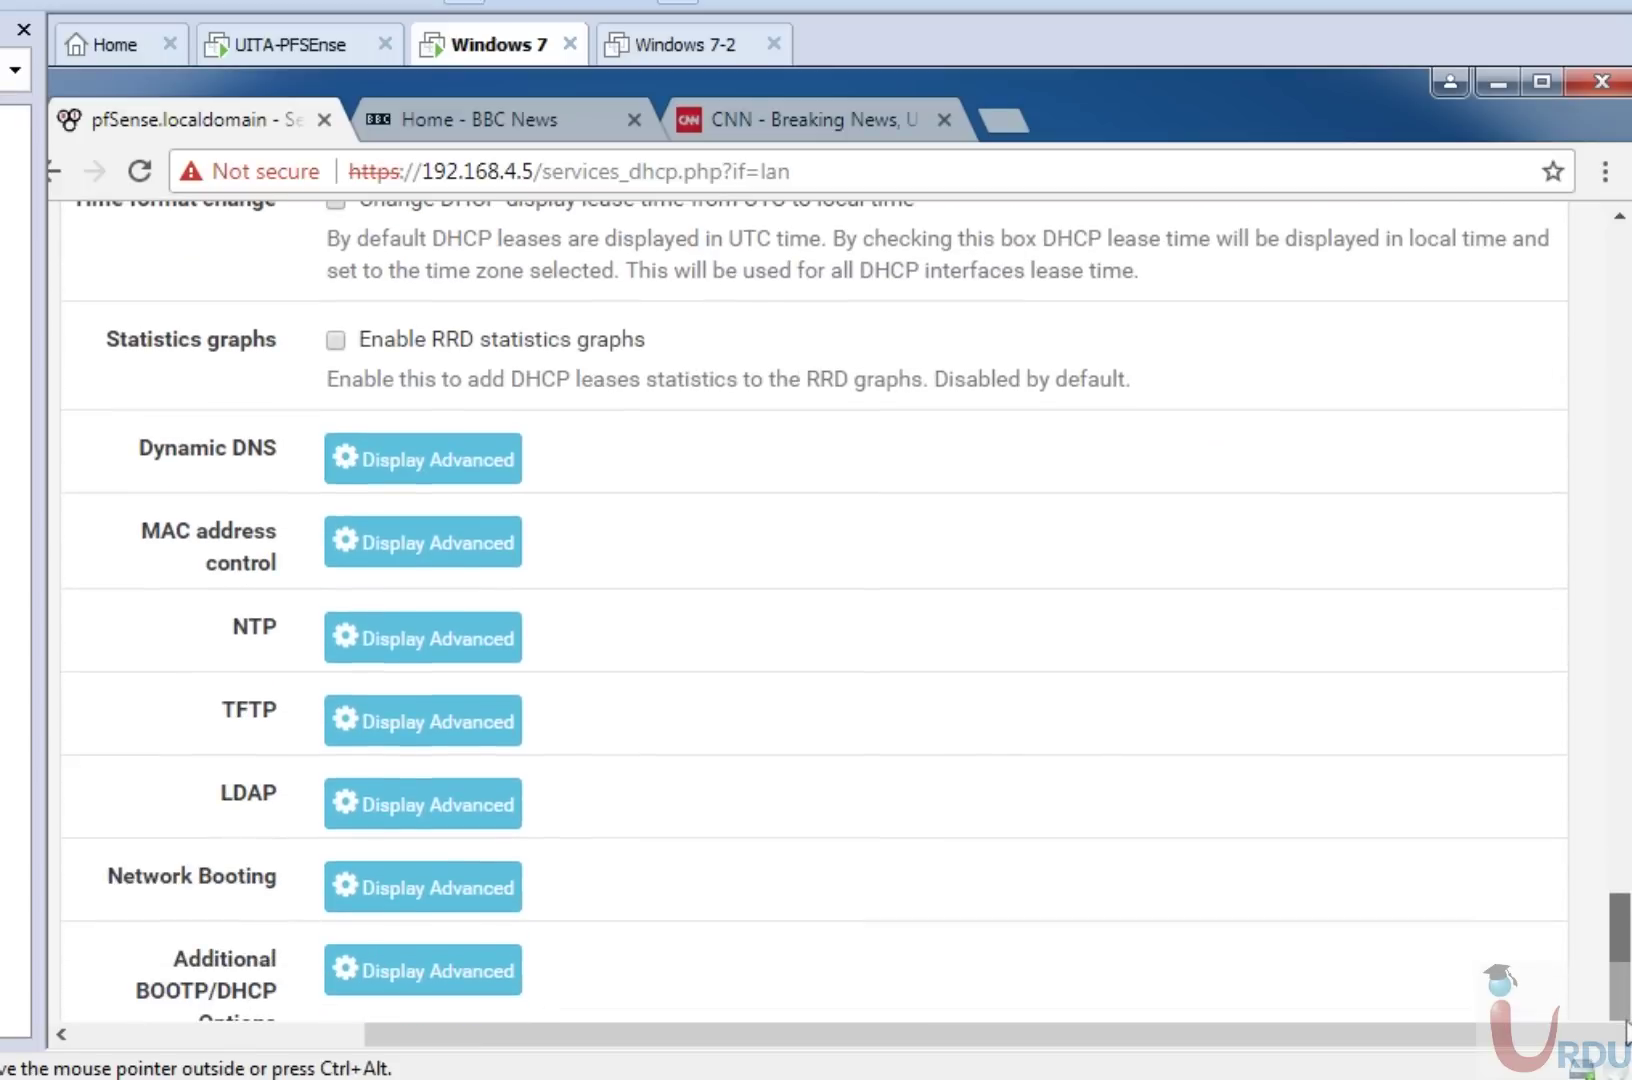
scroll(1627, 1030, "down", 3)
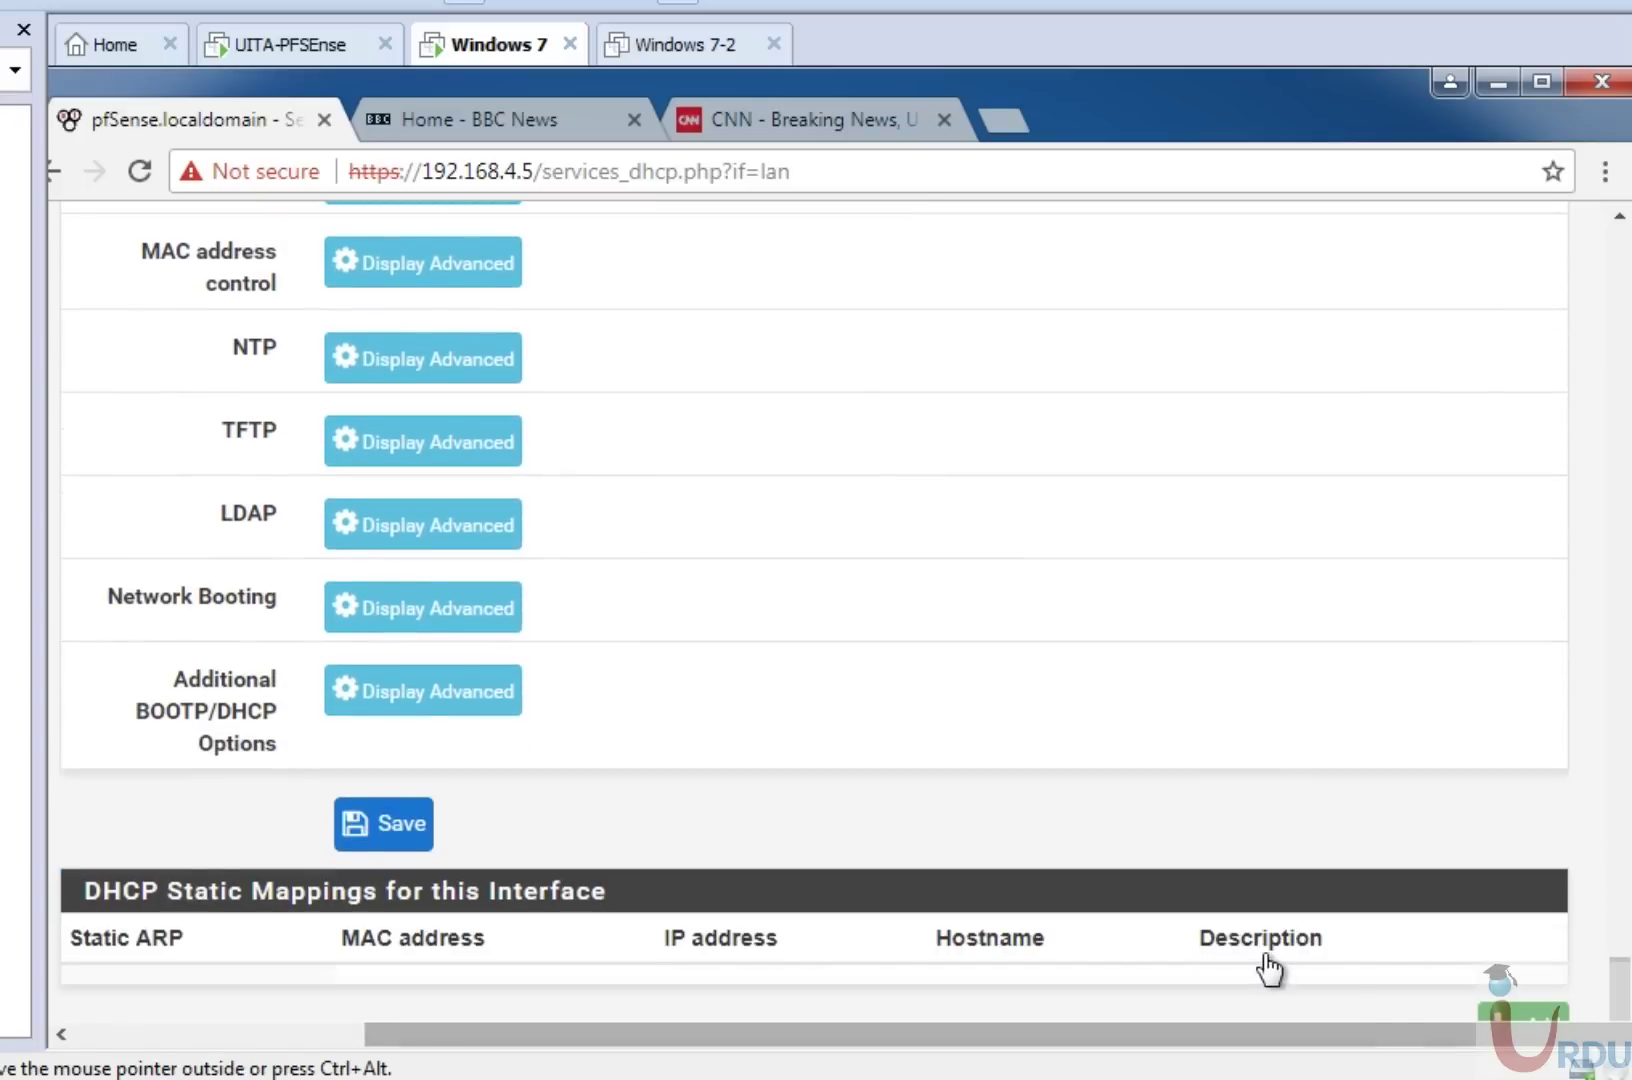
scroll(1627, 848, "up", 9)
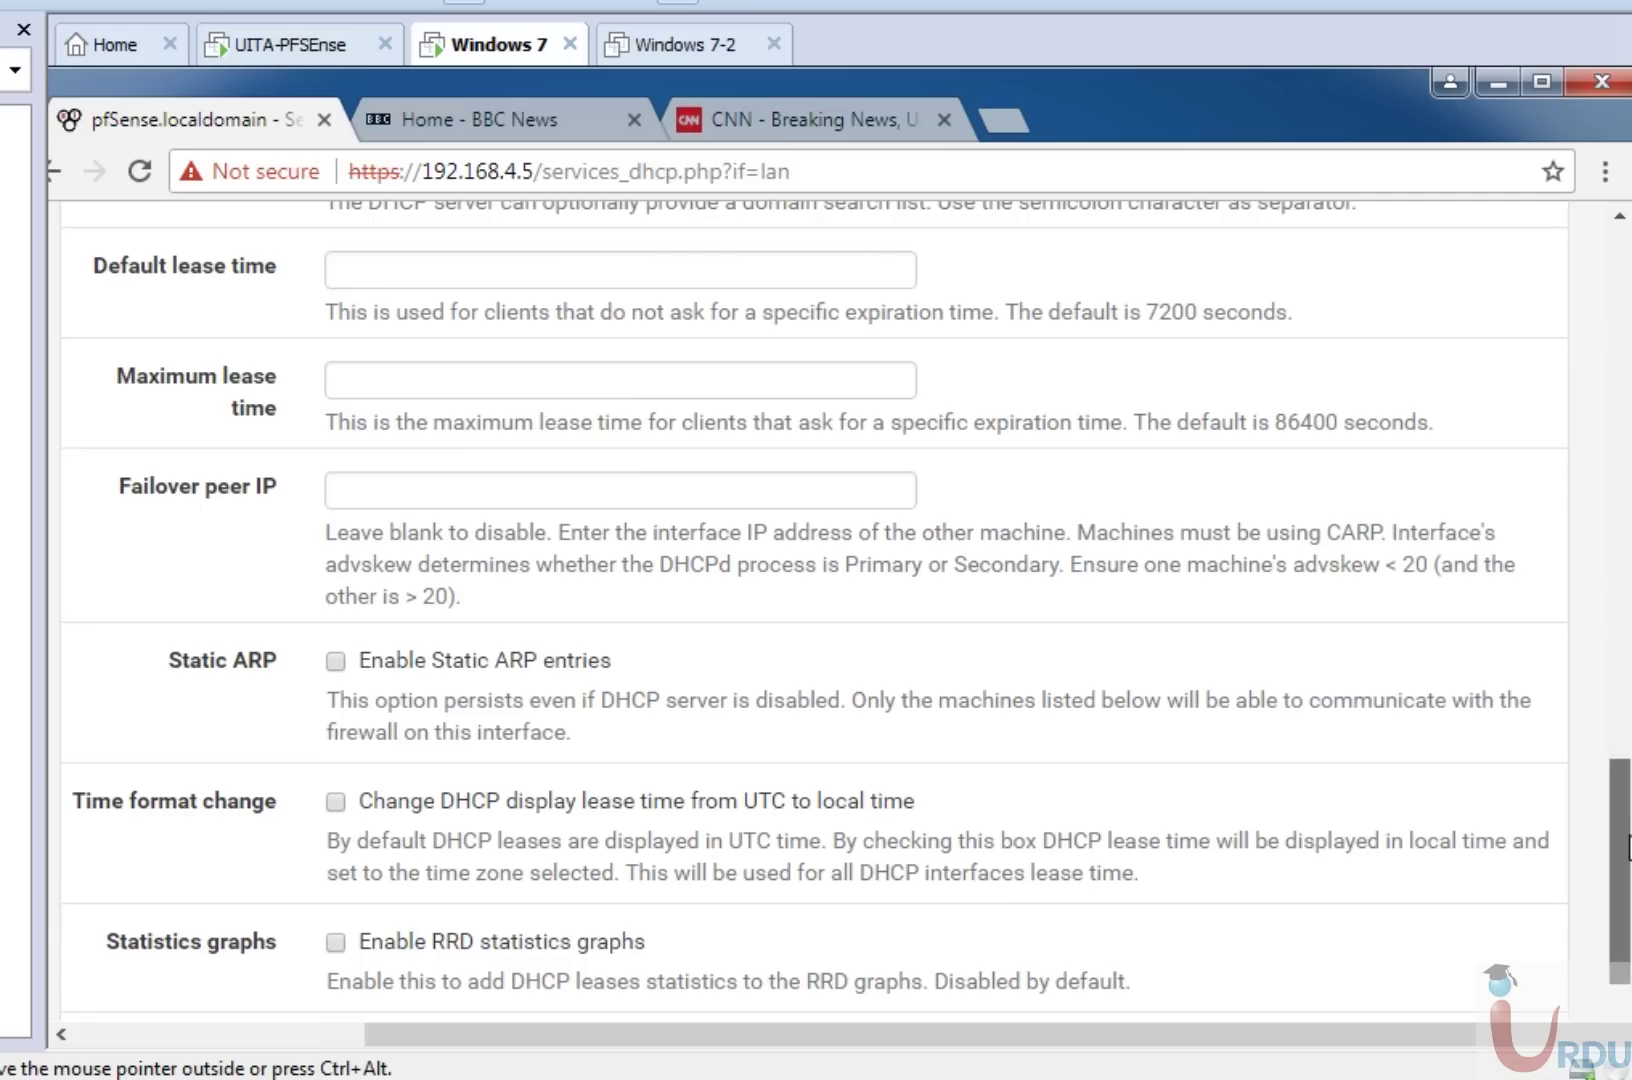
left_click_drag(1627, 848, 1625, 370)
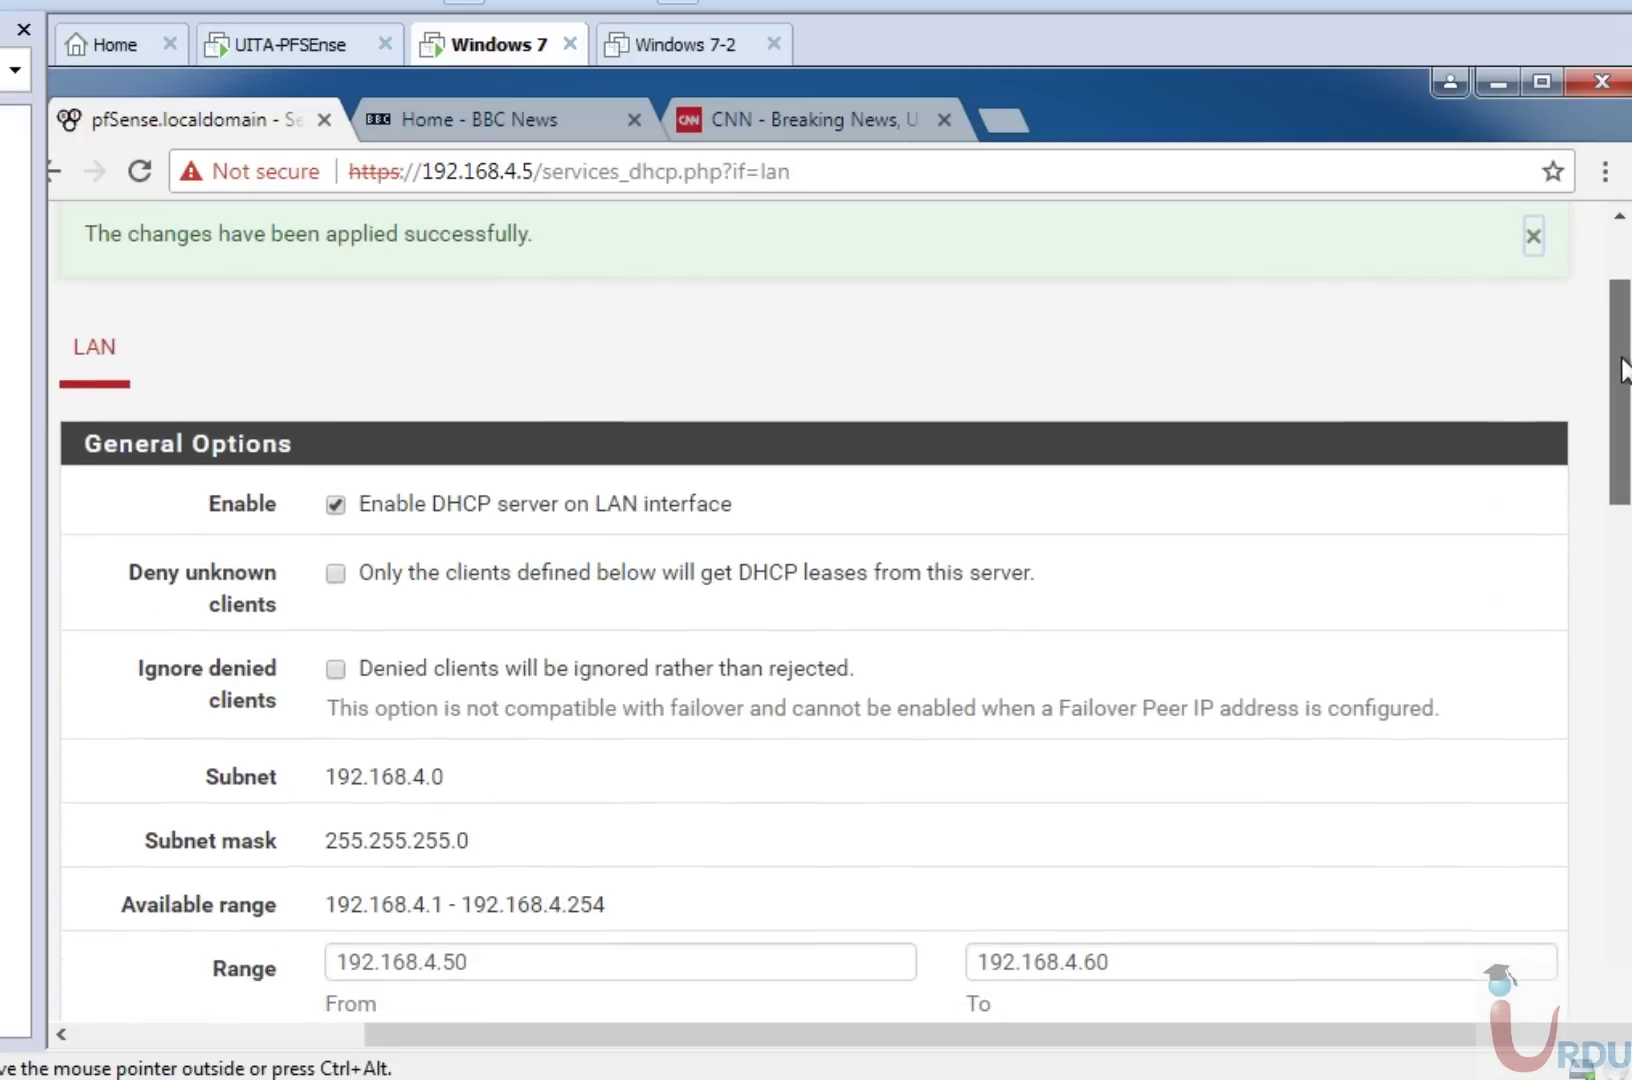
scroll(1625, 370, "down", 2)
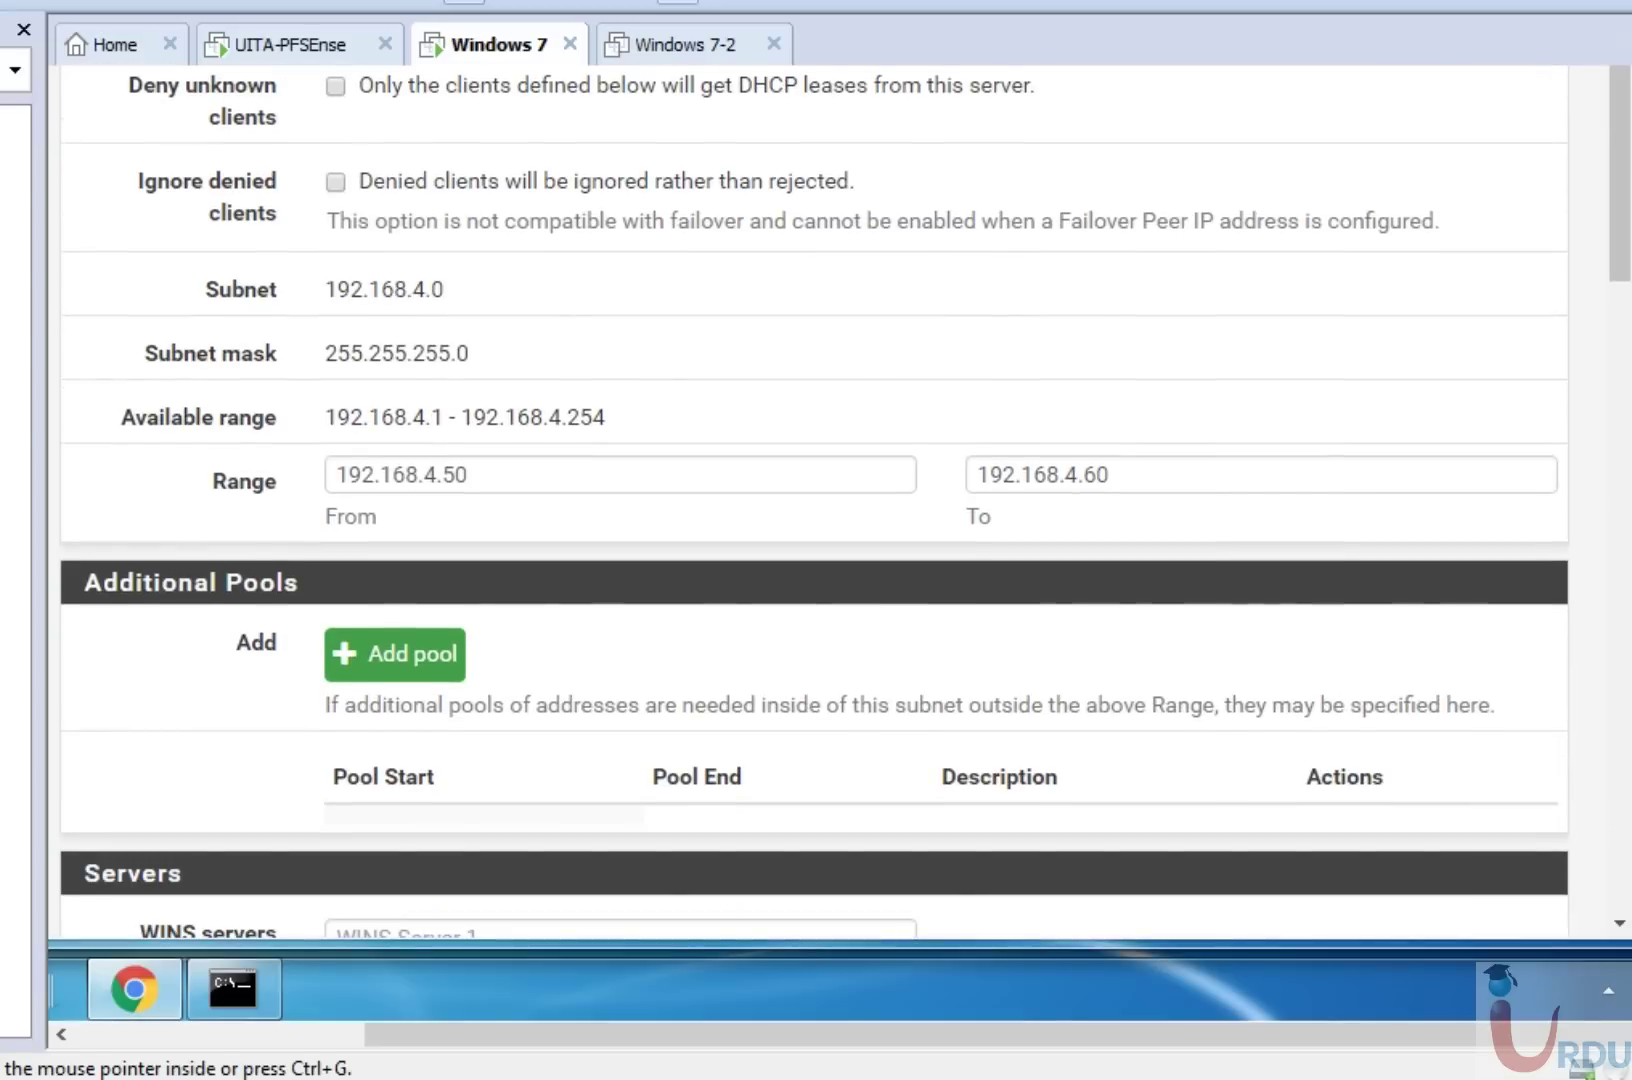
Run ipconfig in the Command Prompt and enlarge the console window.
left_click(212, 969)
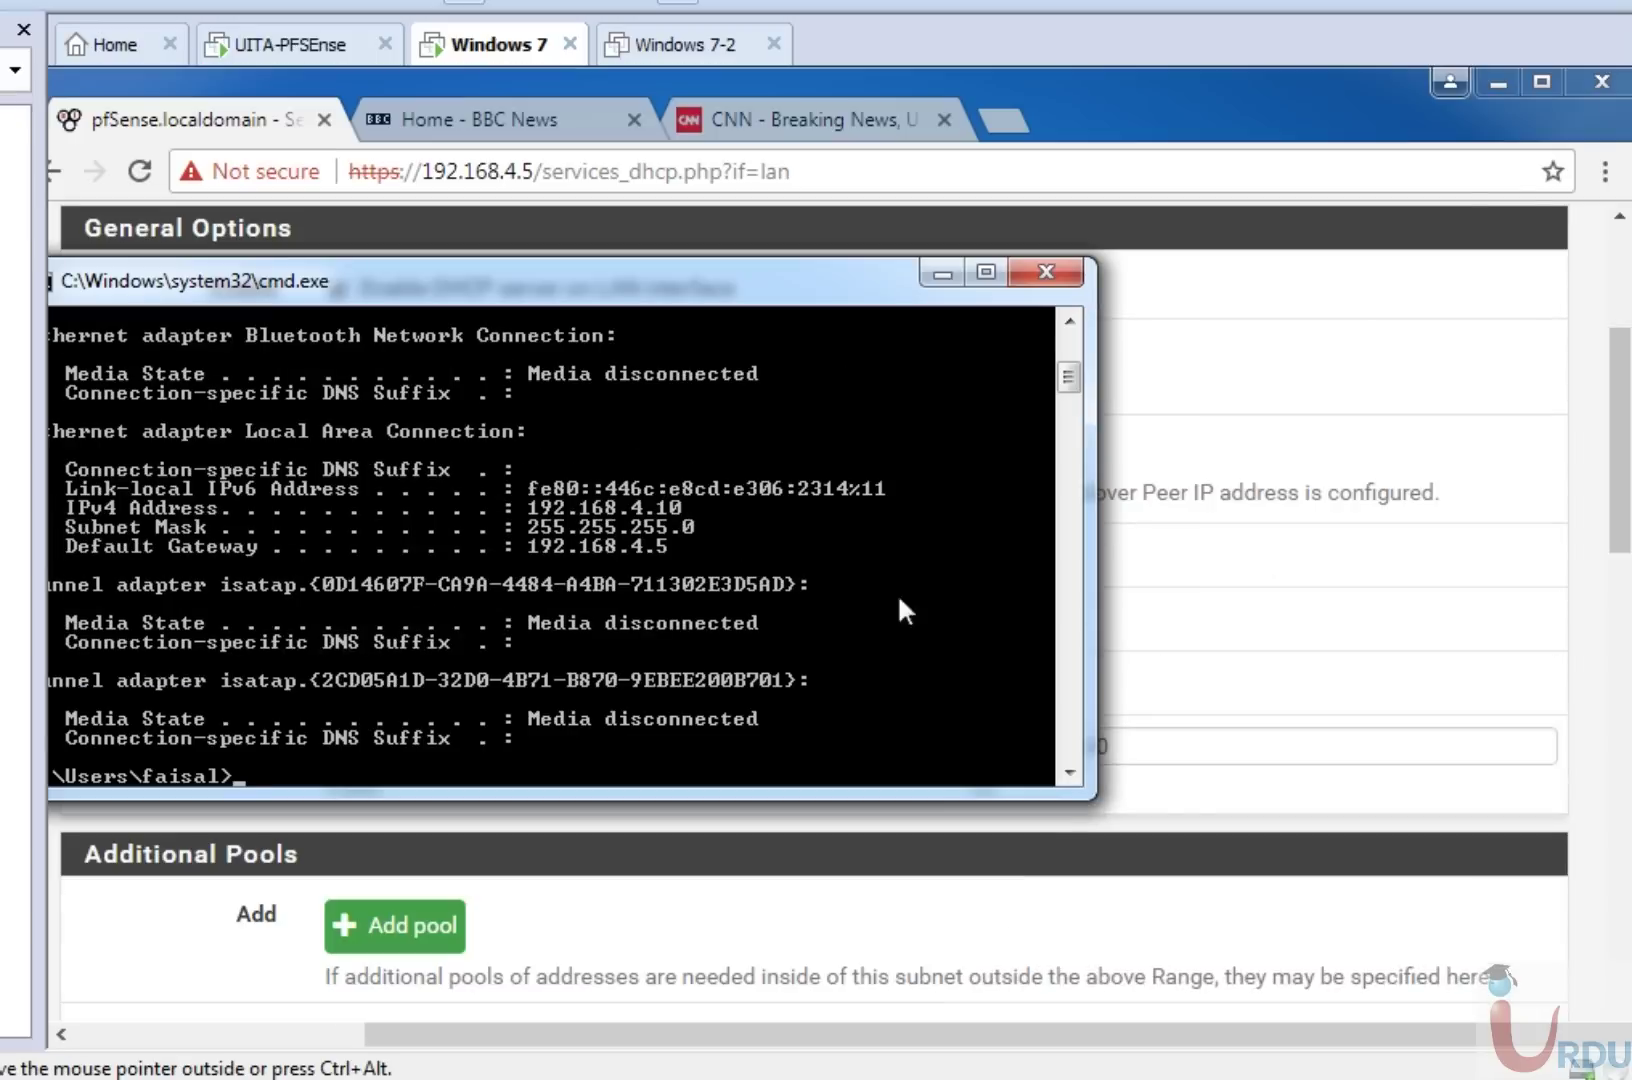
type("ipconfig")
key("Return")
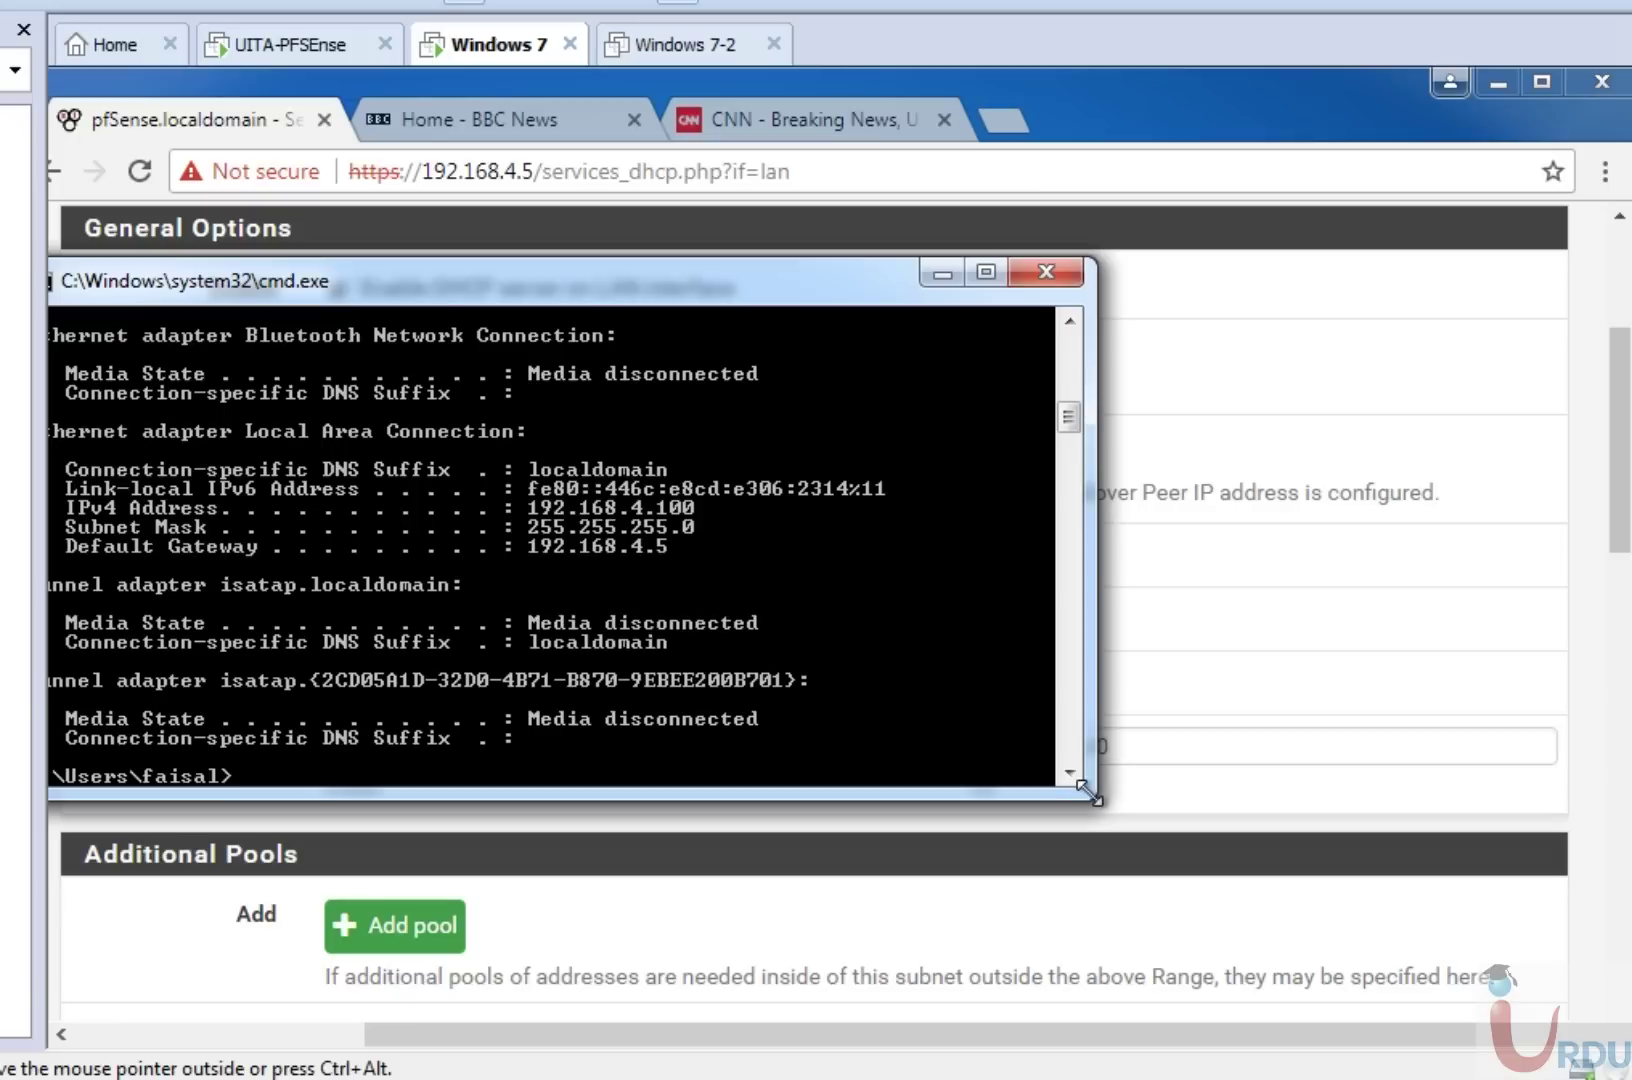
left_click_drag(1085, 789, 1090, 1016)
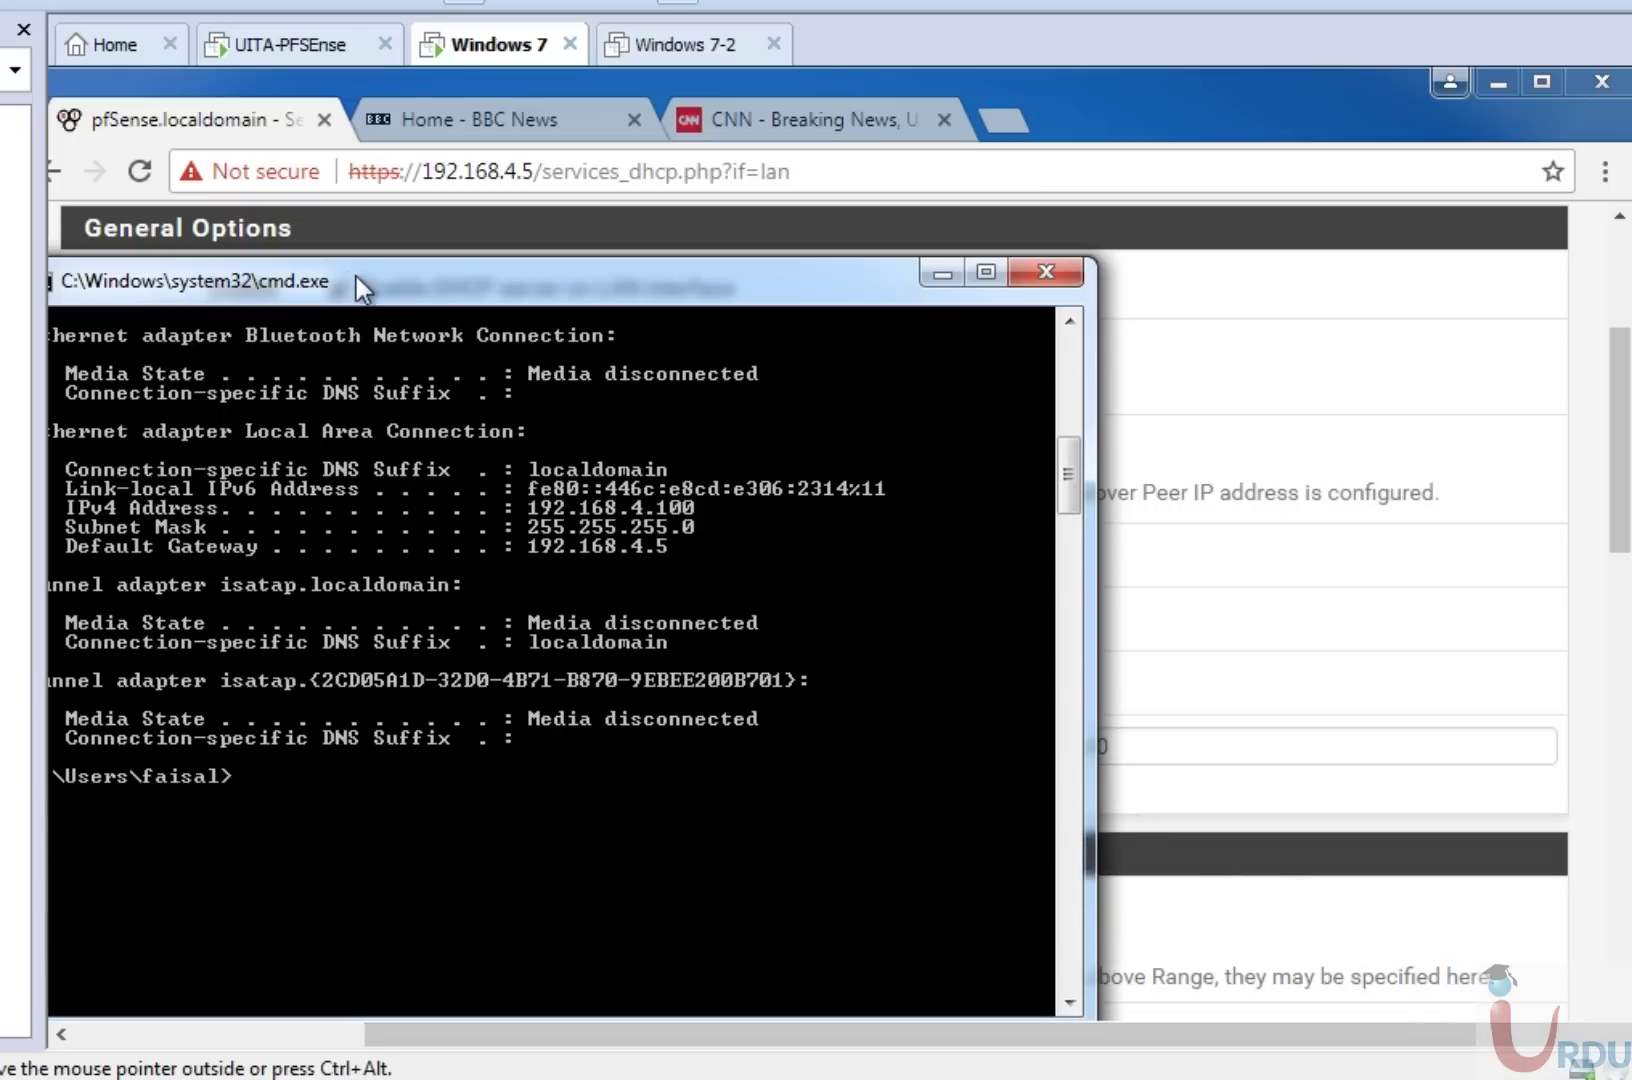
left_click_drag(357, 279, 589, 203)
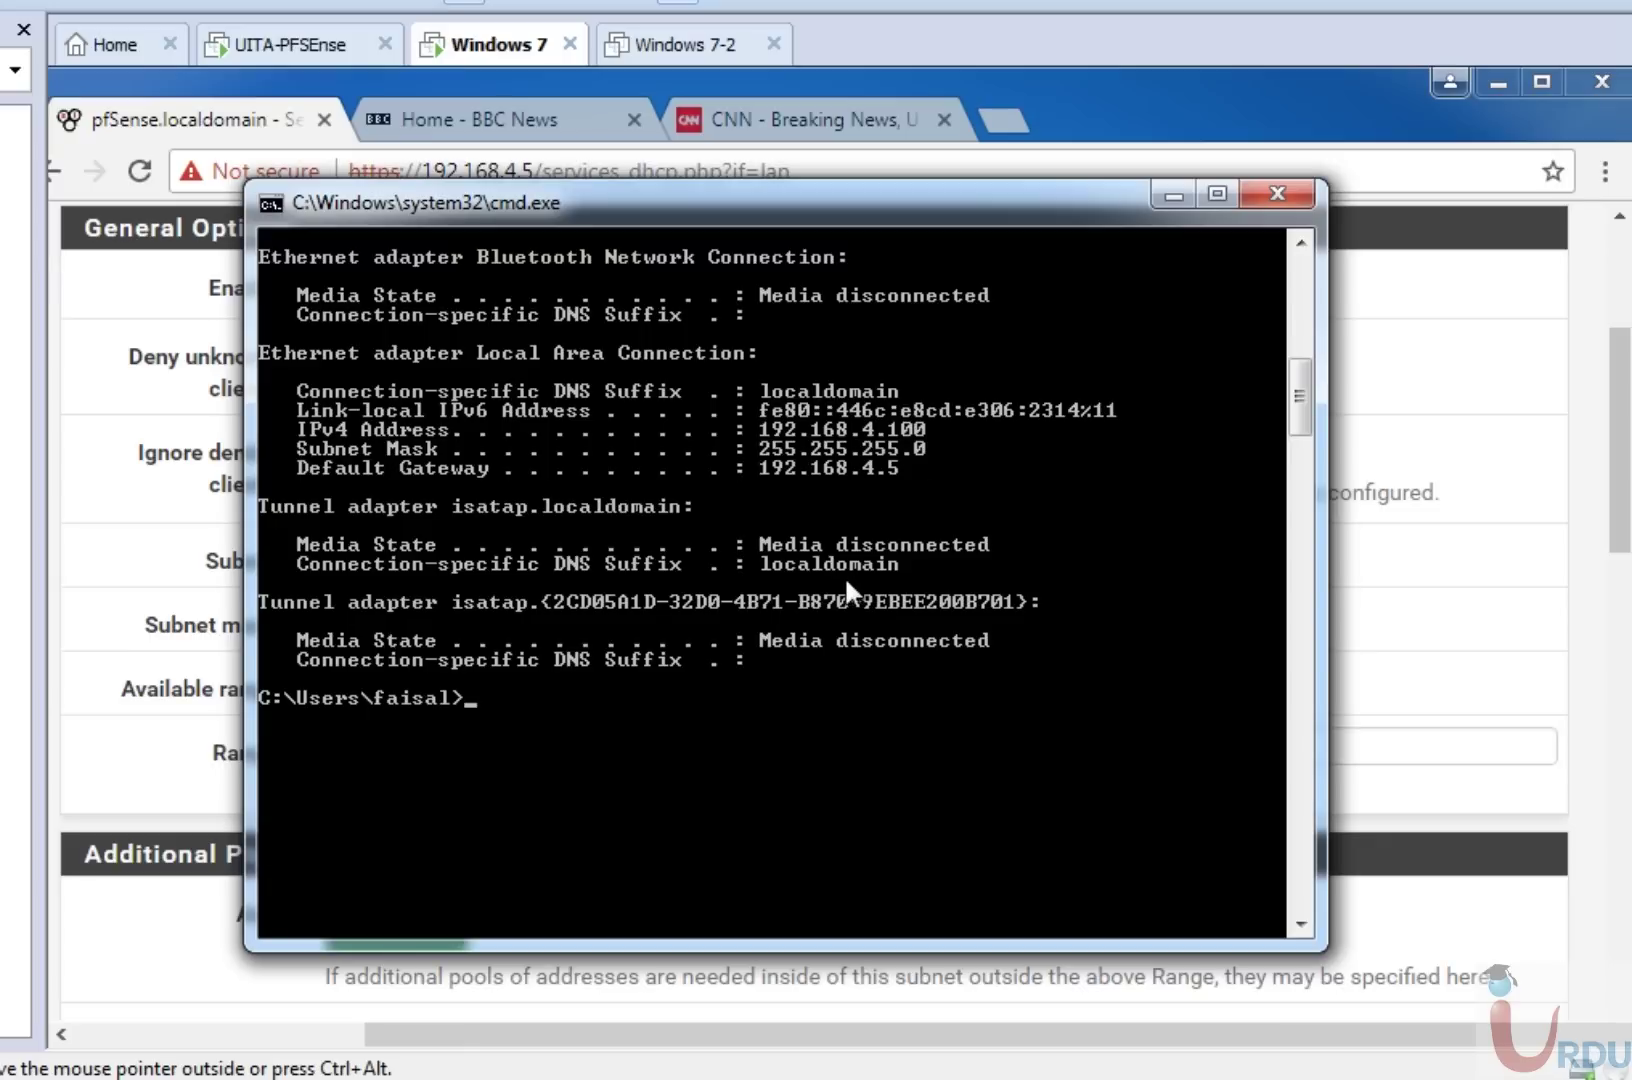
Run ipconfig /release and ipconfig /renew to lease 192.168.4.50 from the DHCP range.
type("ipconfig /releas")
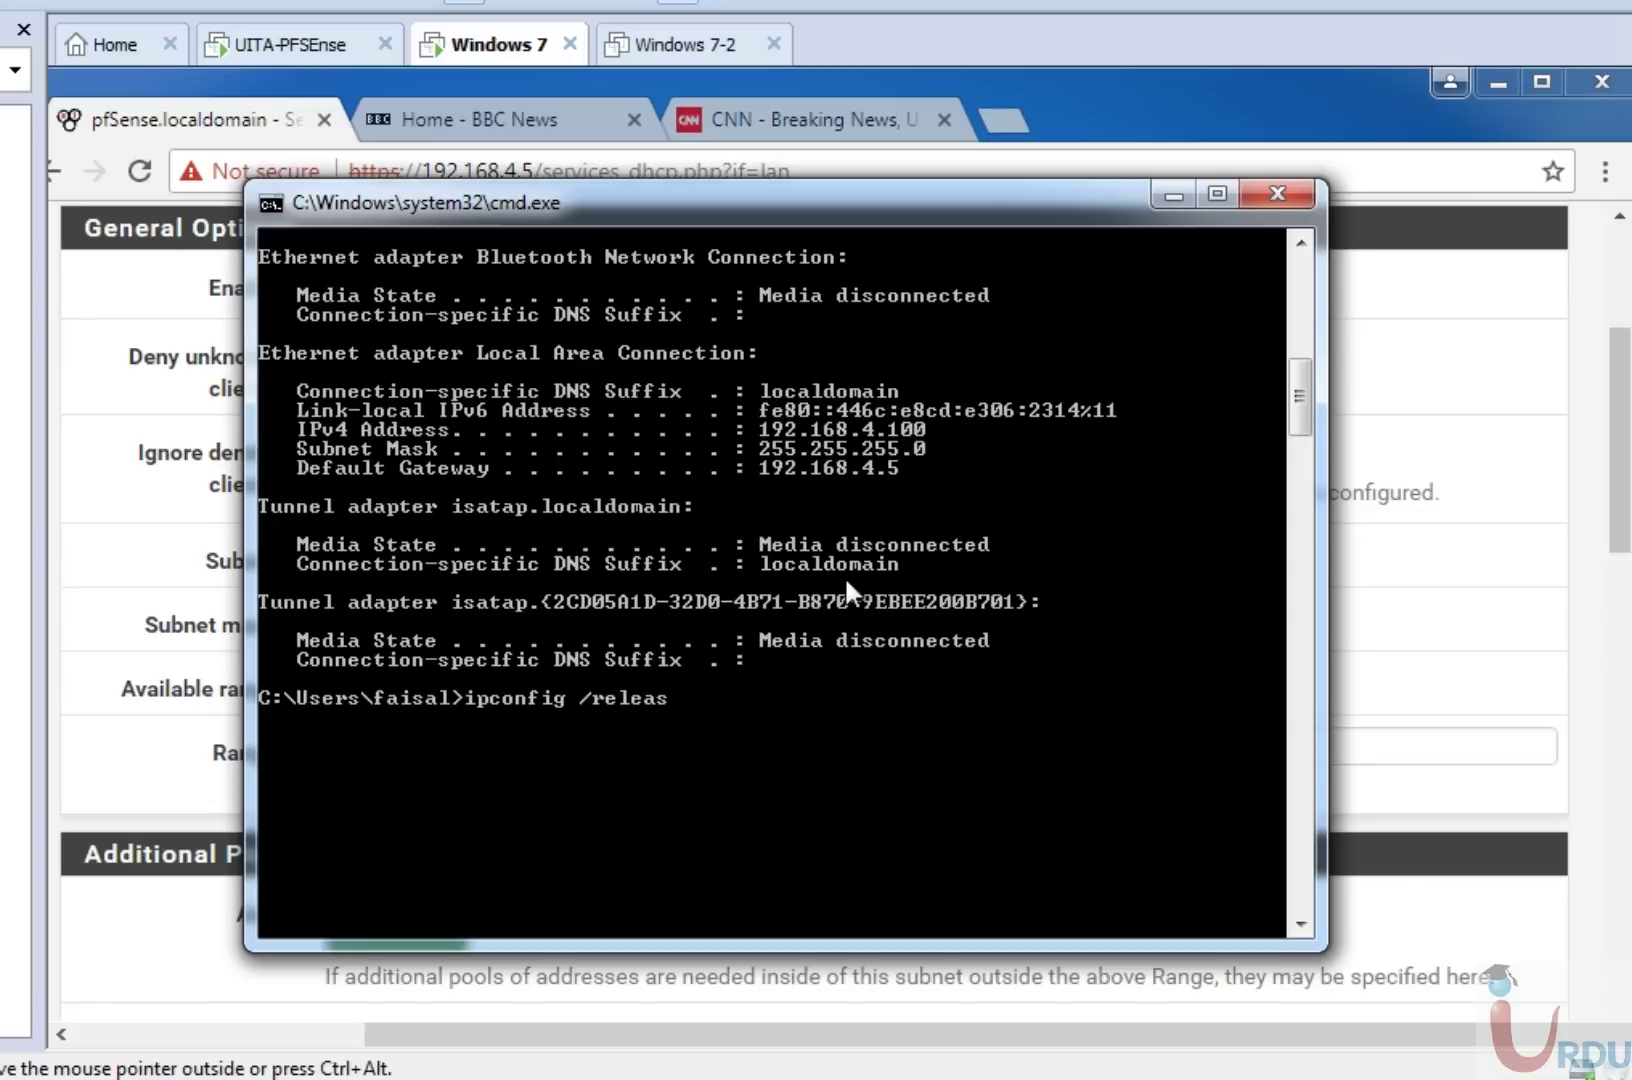
type("e")
key("Return")
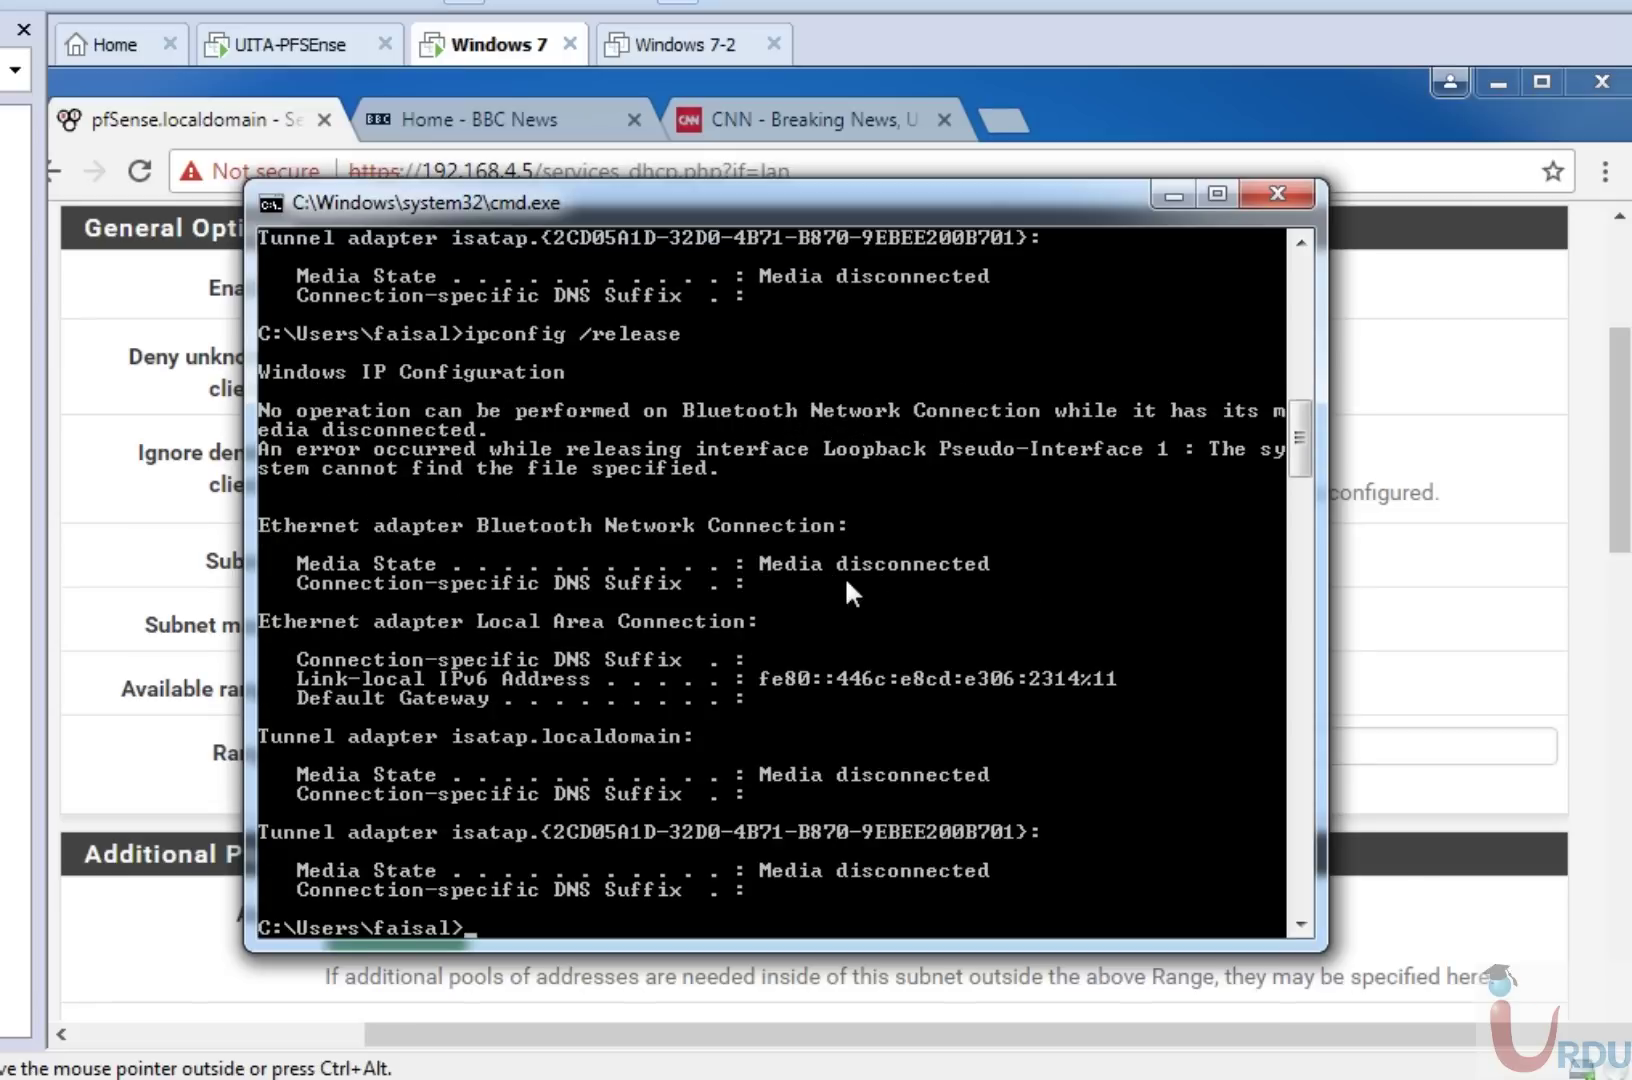
type("ipconfig /renew")
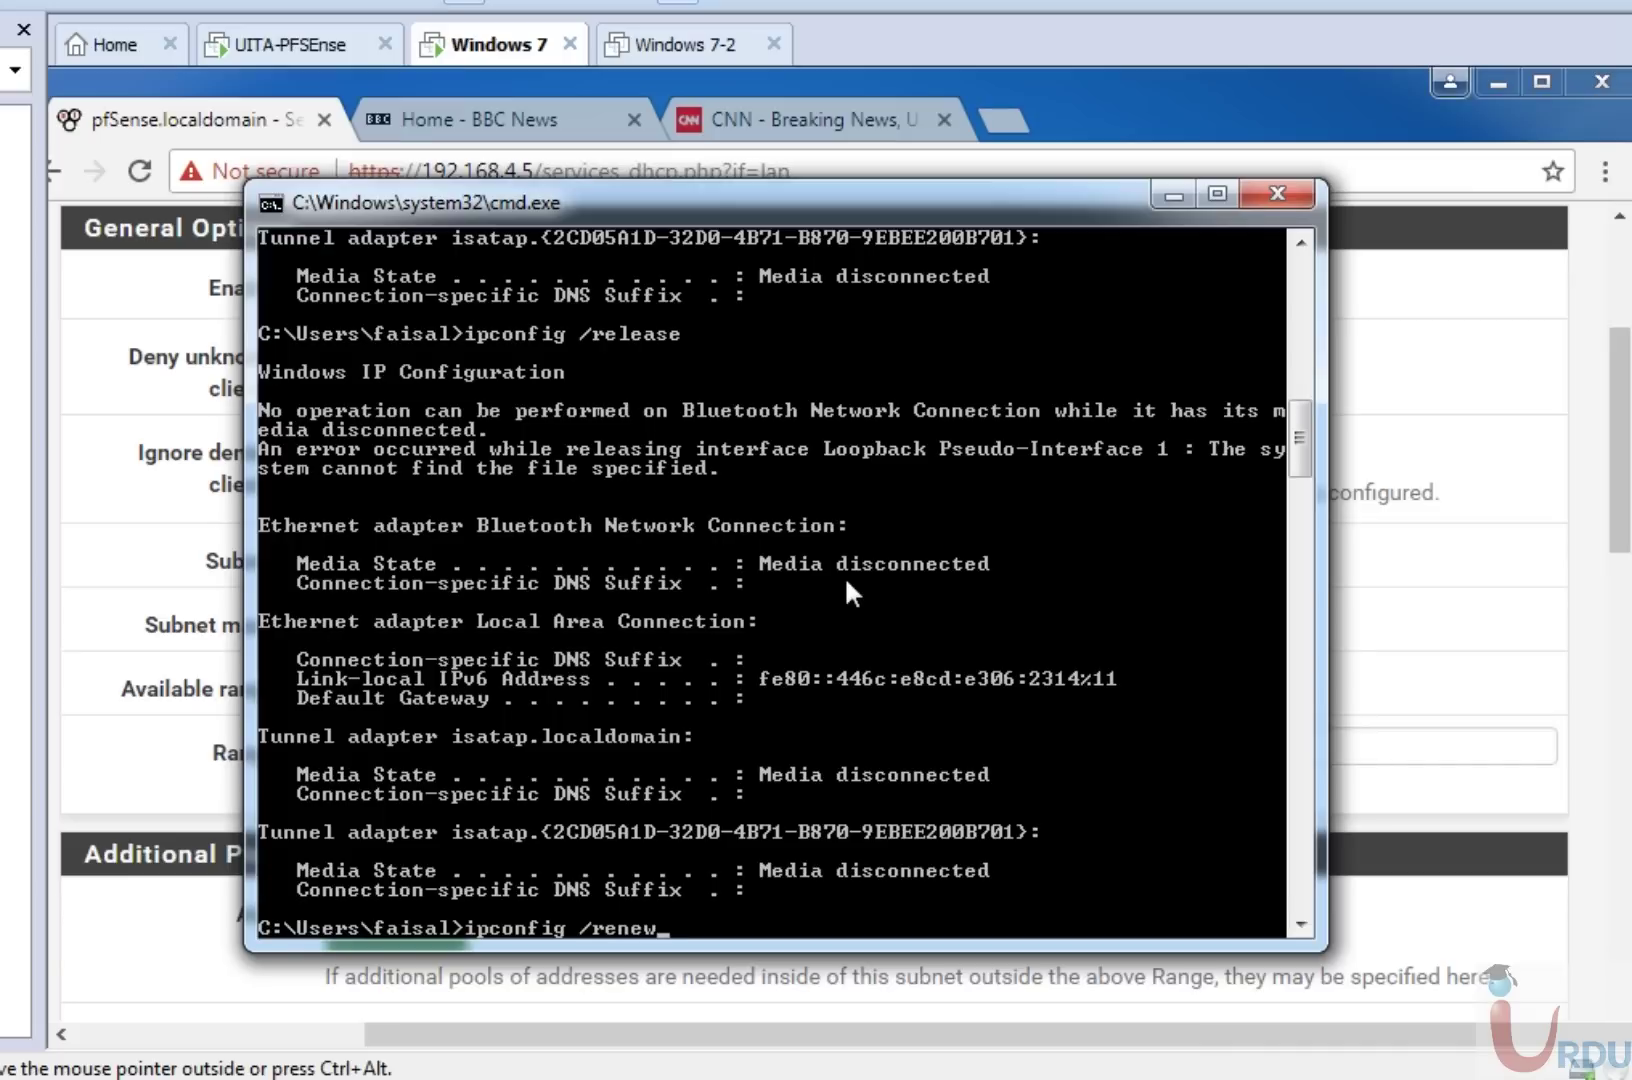
key("Return")
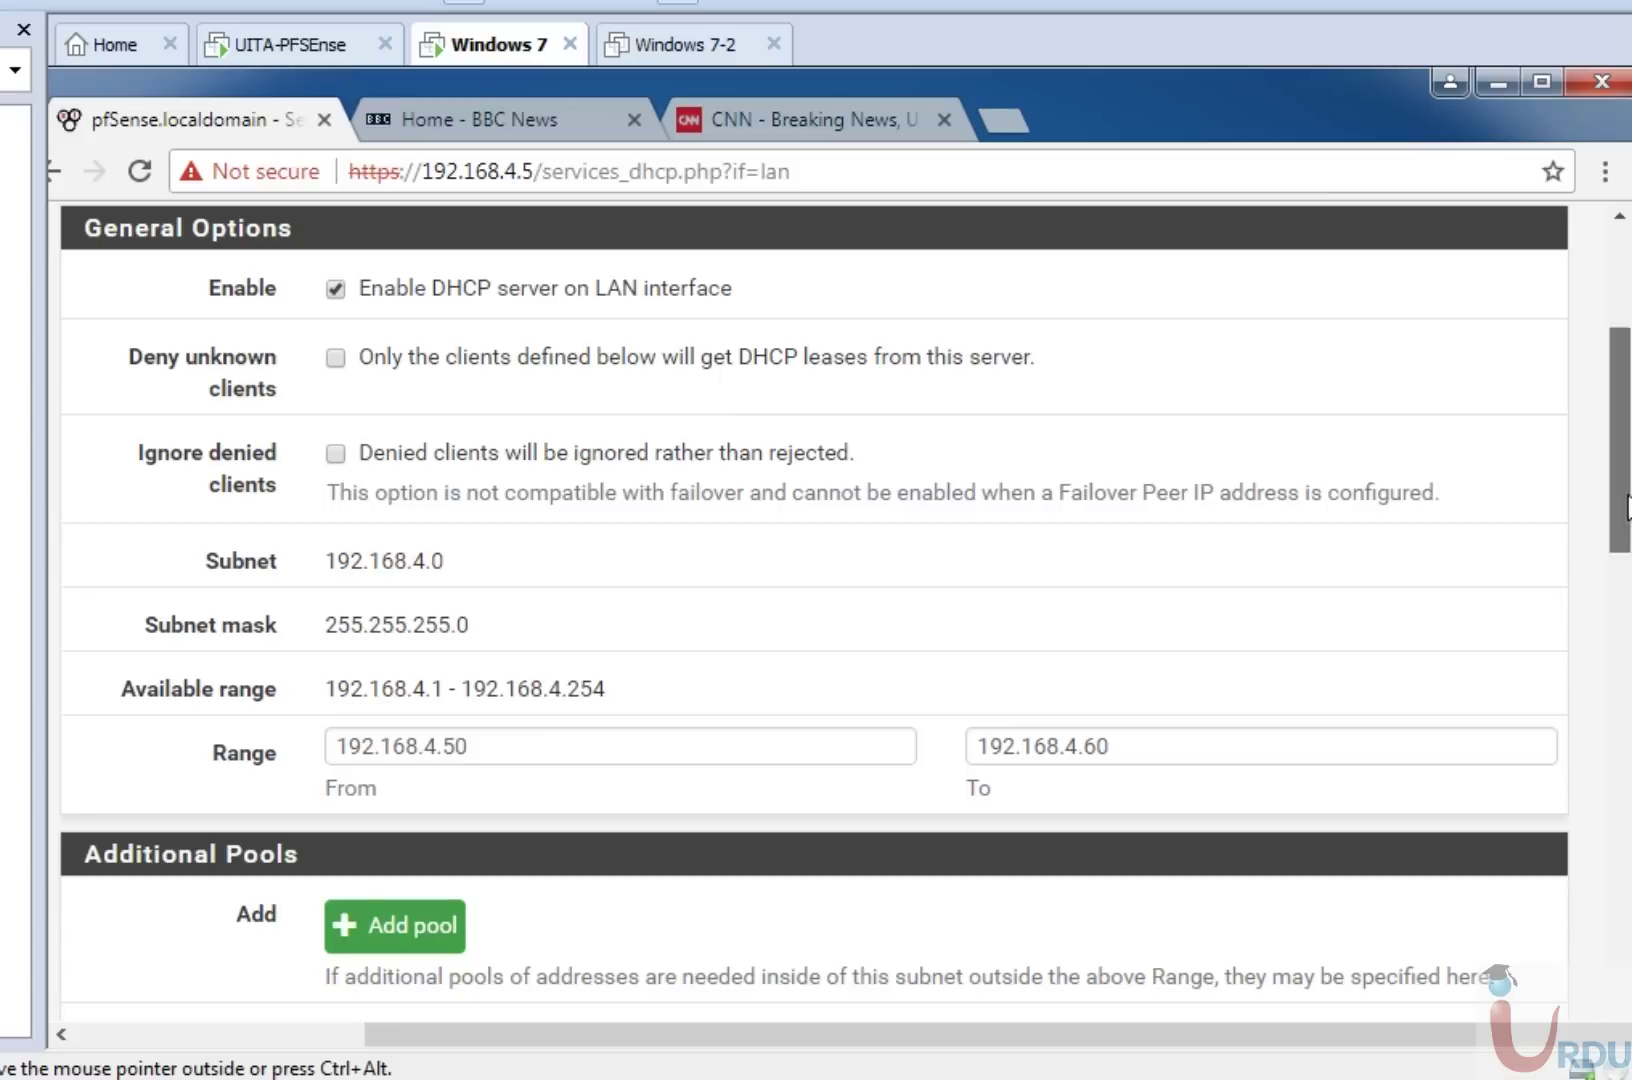
Tick Deny unknown clients on the pfSense LAN DHCP Server page.
left_click(1618, 505)
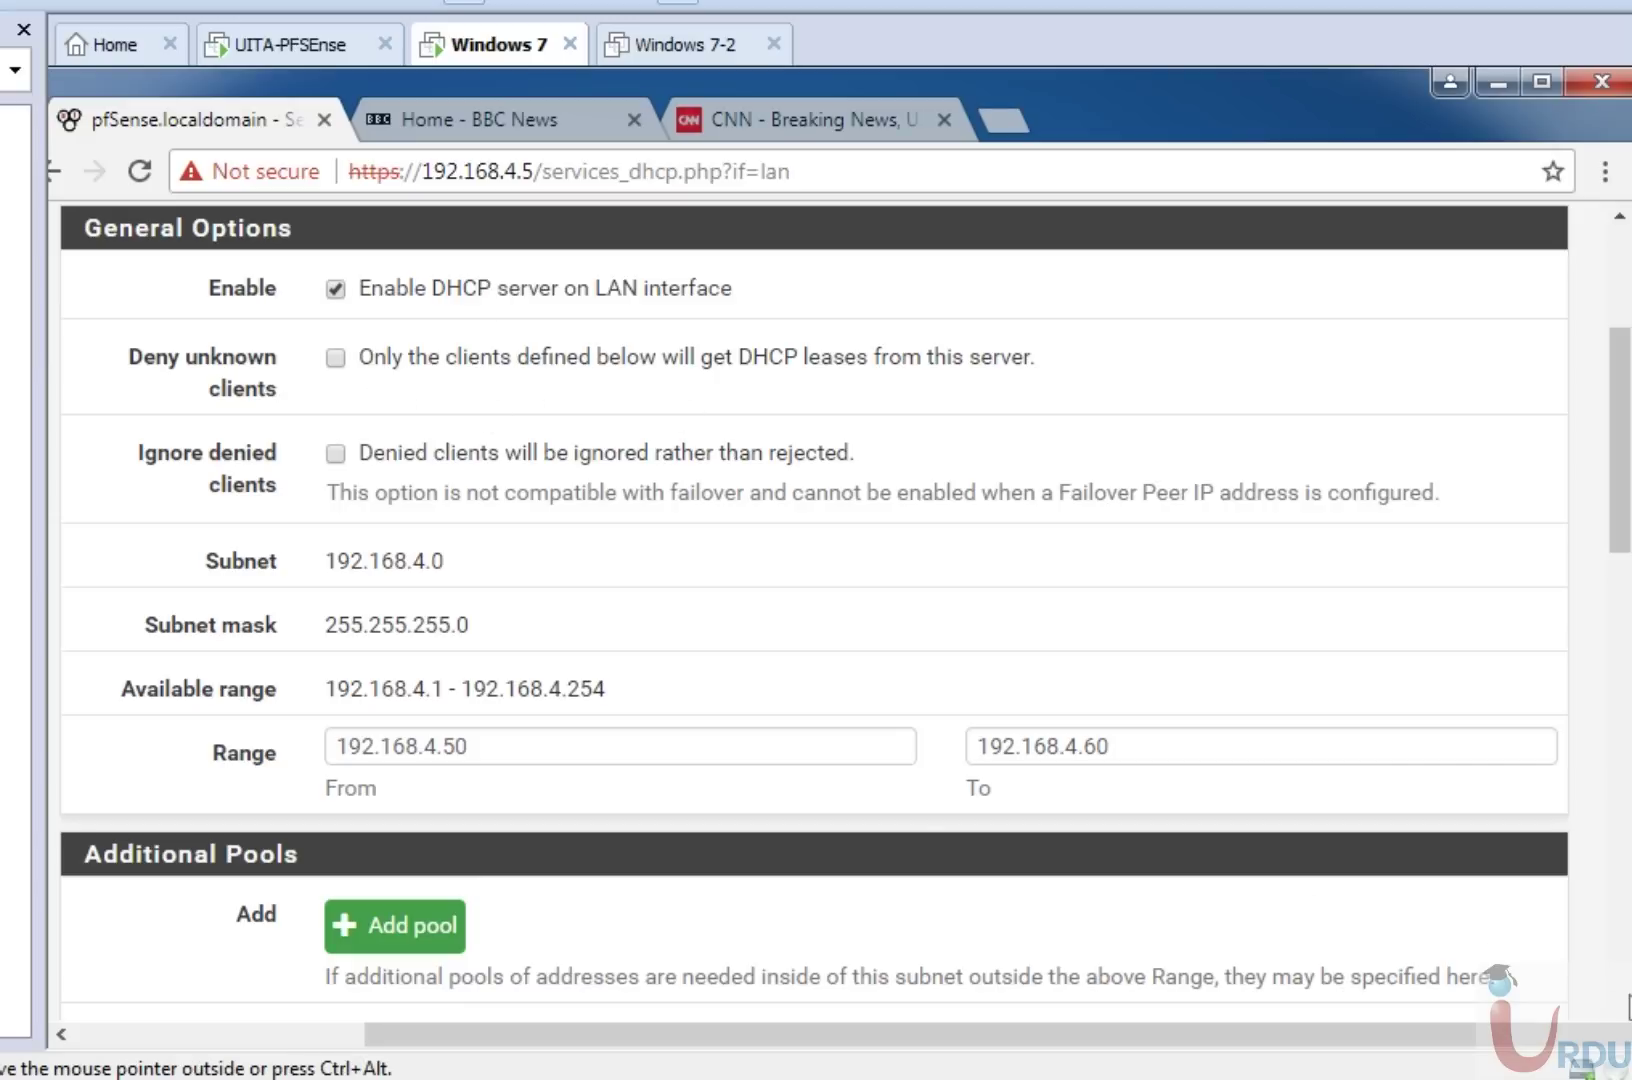
scroll(1627, 1005, "down", 20)
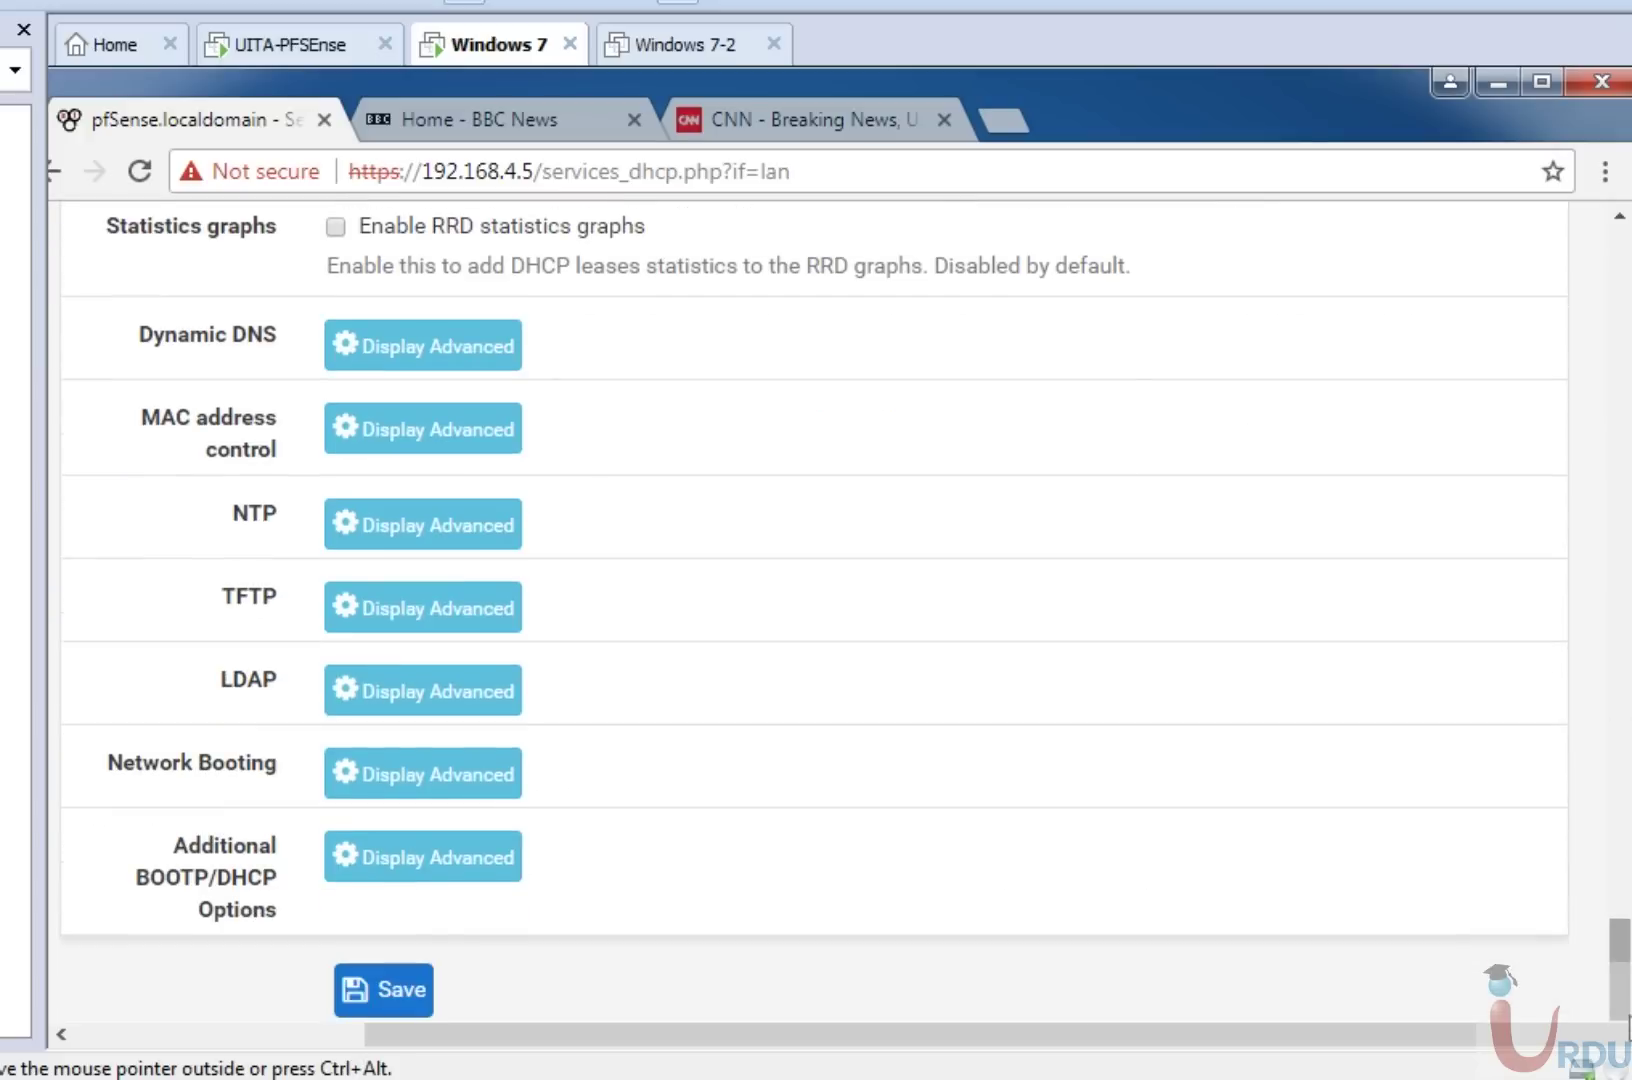
scroll(1620, 960, "down", 2)
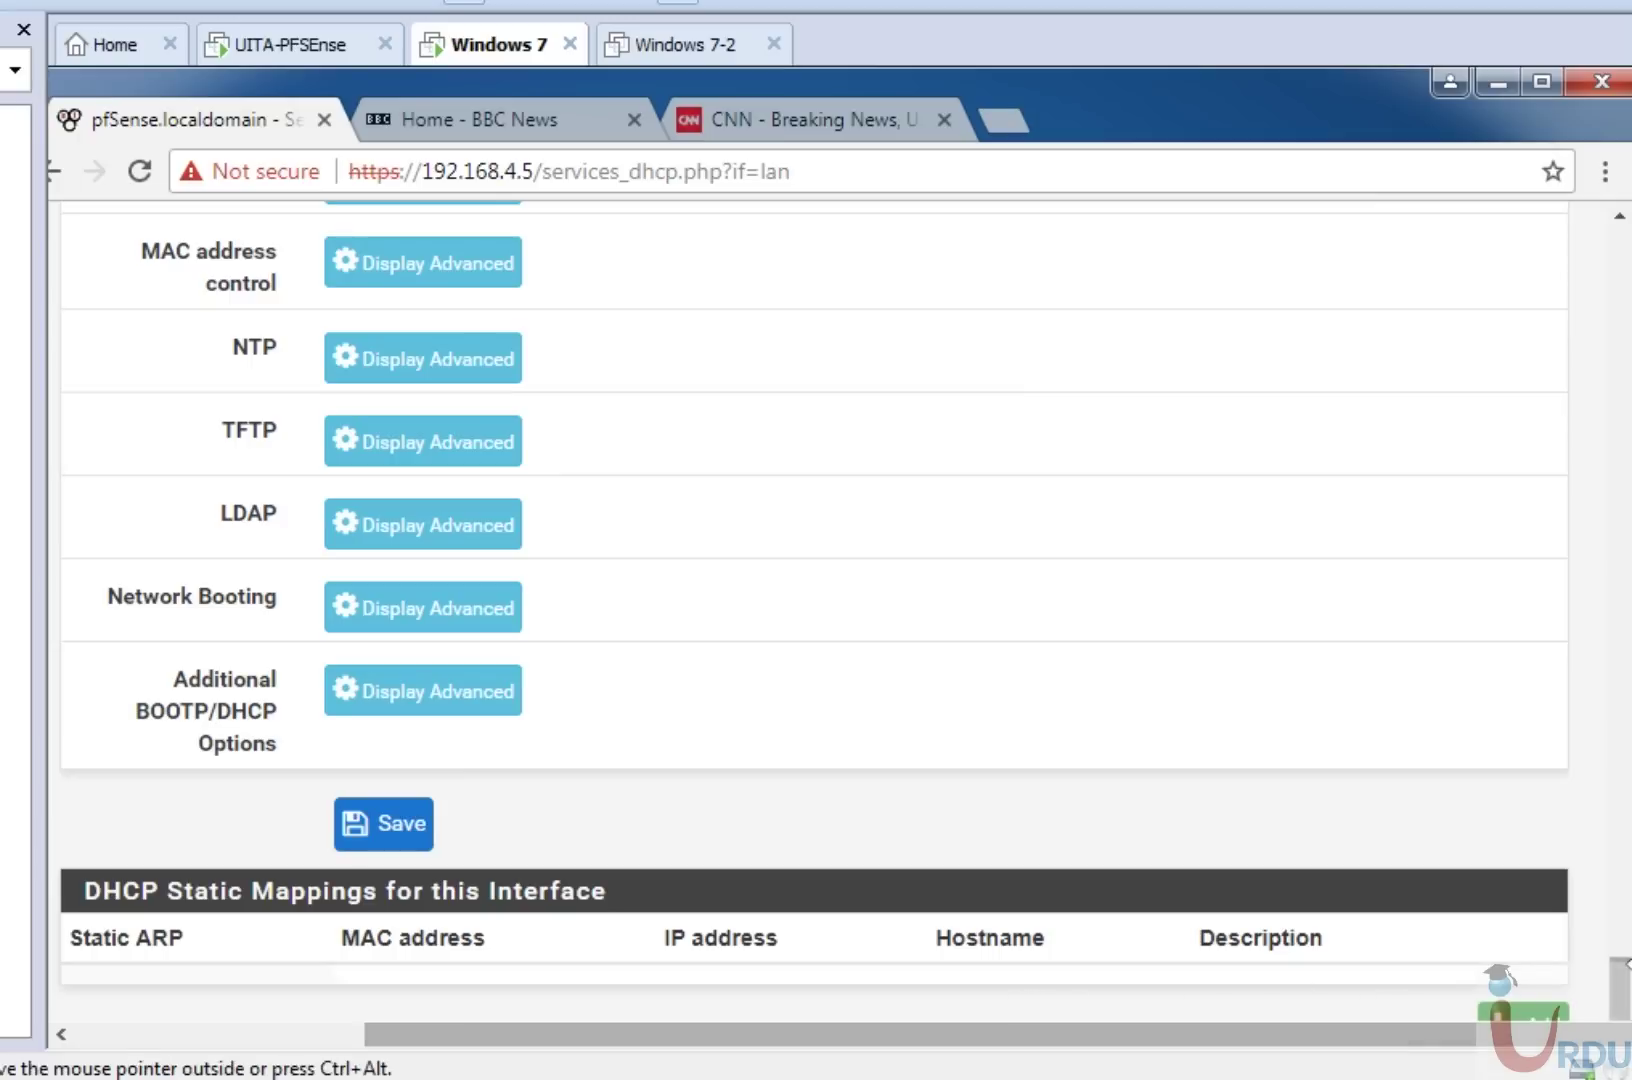
left_click_drag(1625, 985, 1628, 245)
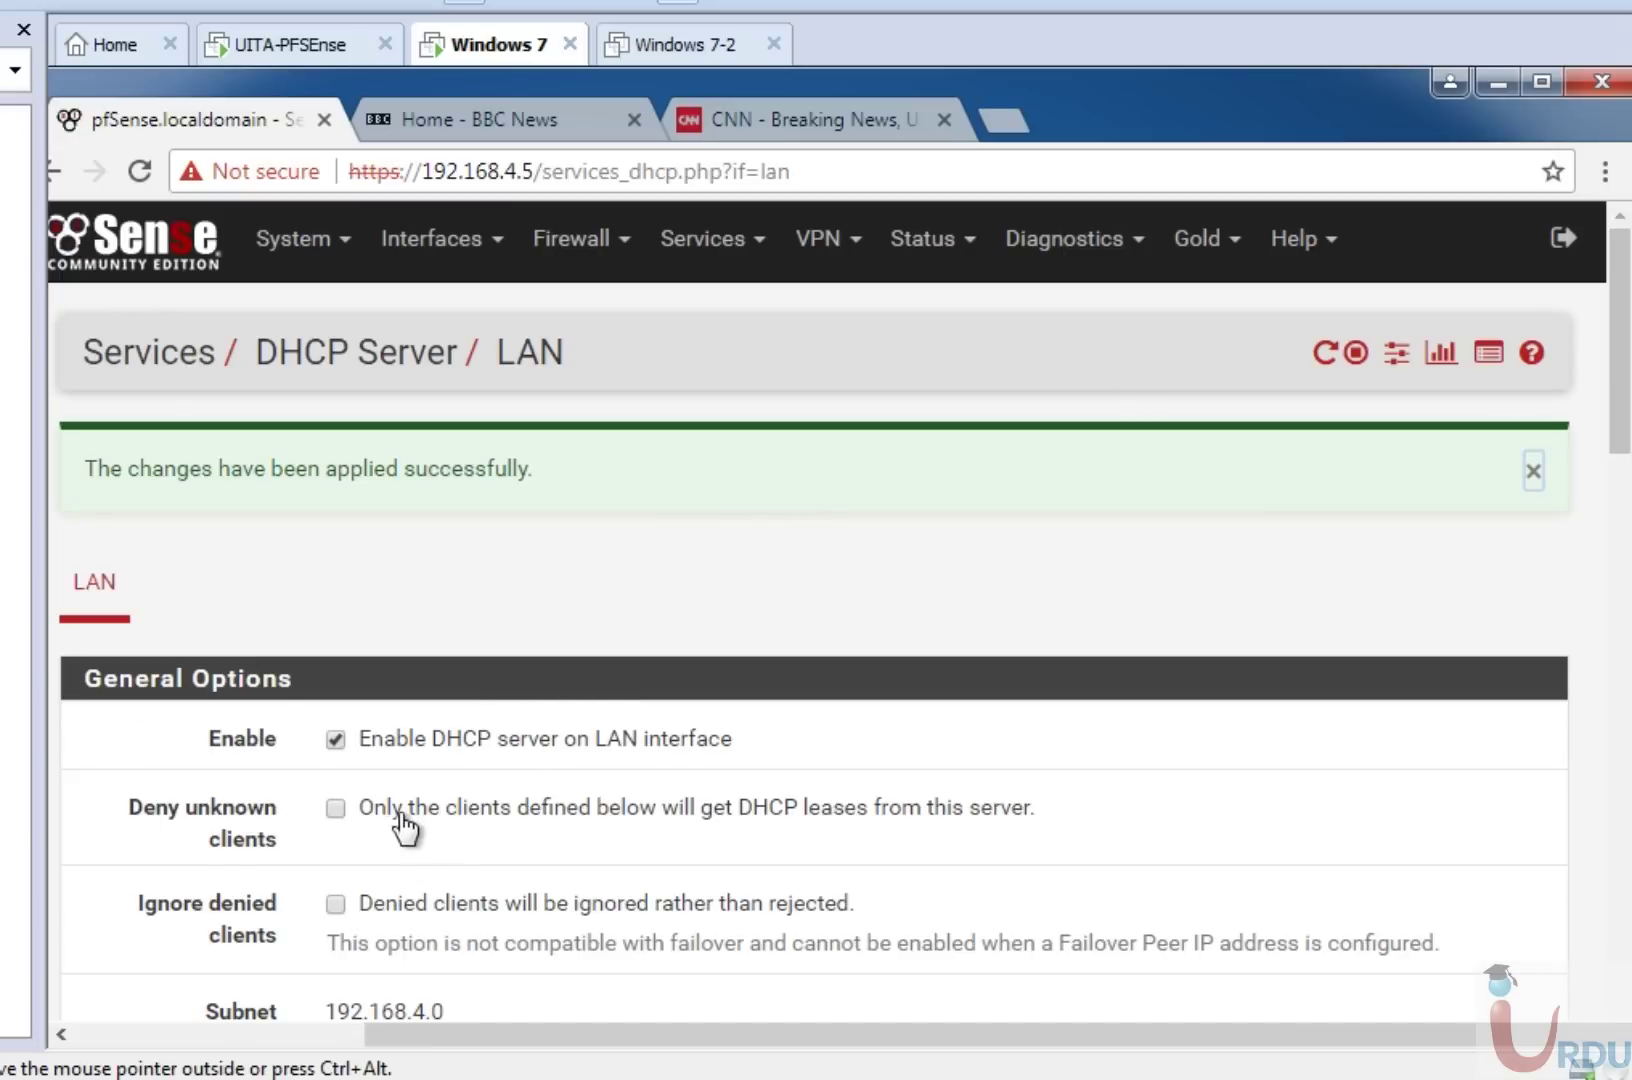
left_click(333, 810)
scroll(1610, 335, "down", 4)
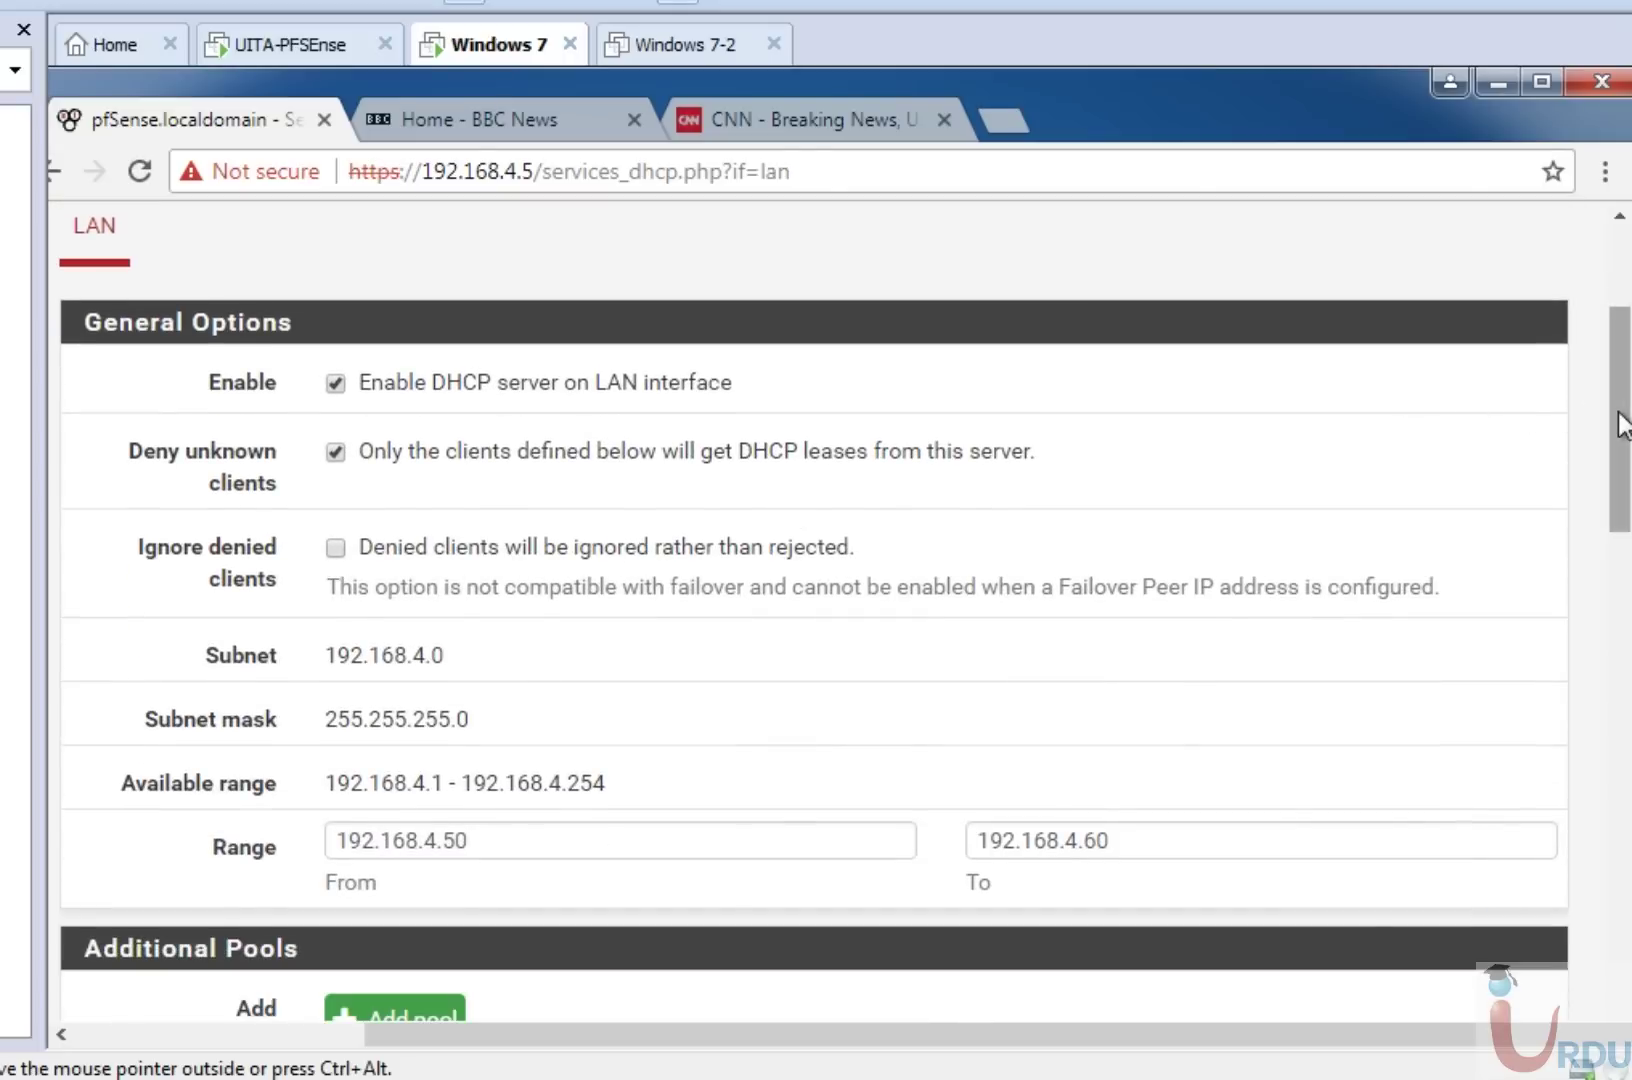
scroll(1621, 419, "down", 2)
scroll(1624, 487, "down", 4)
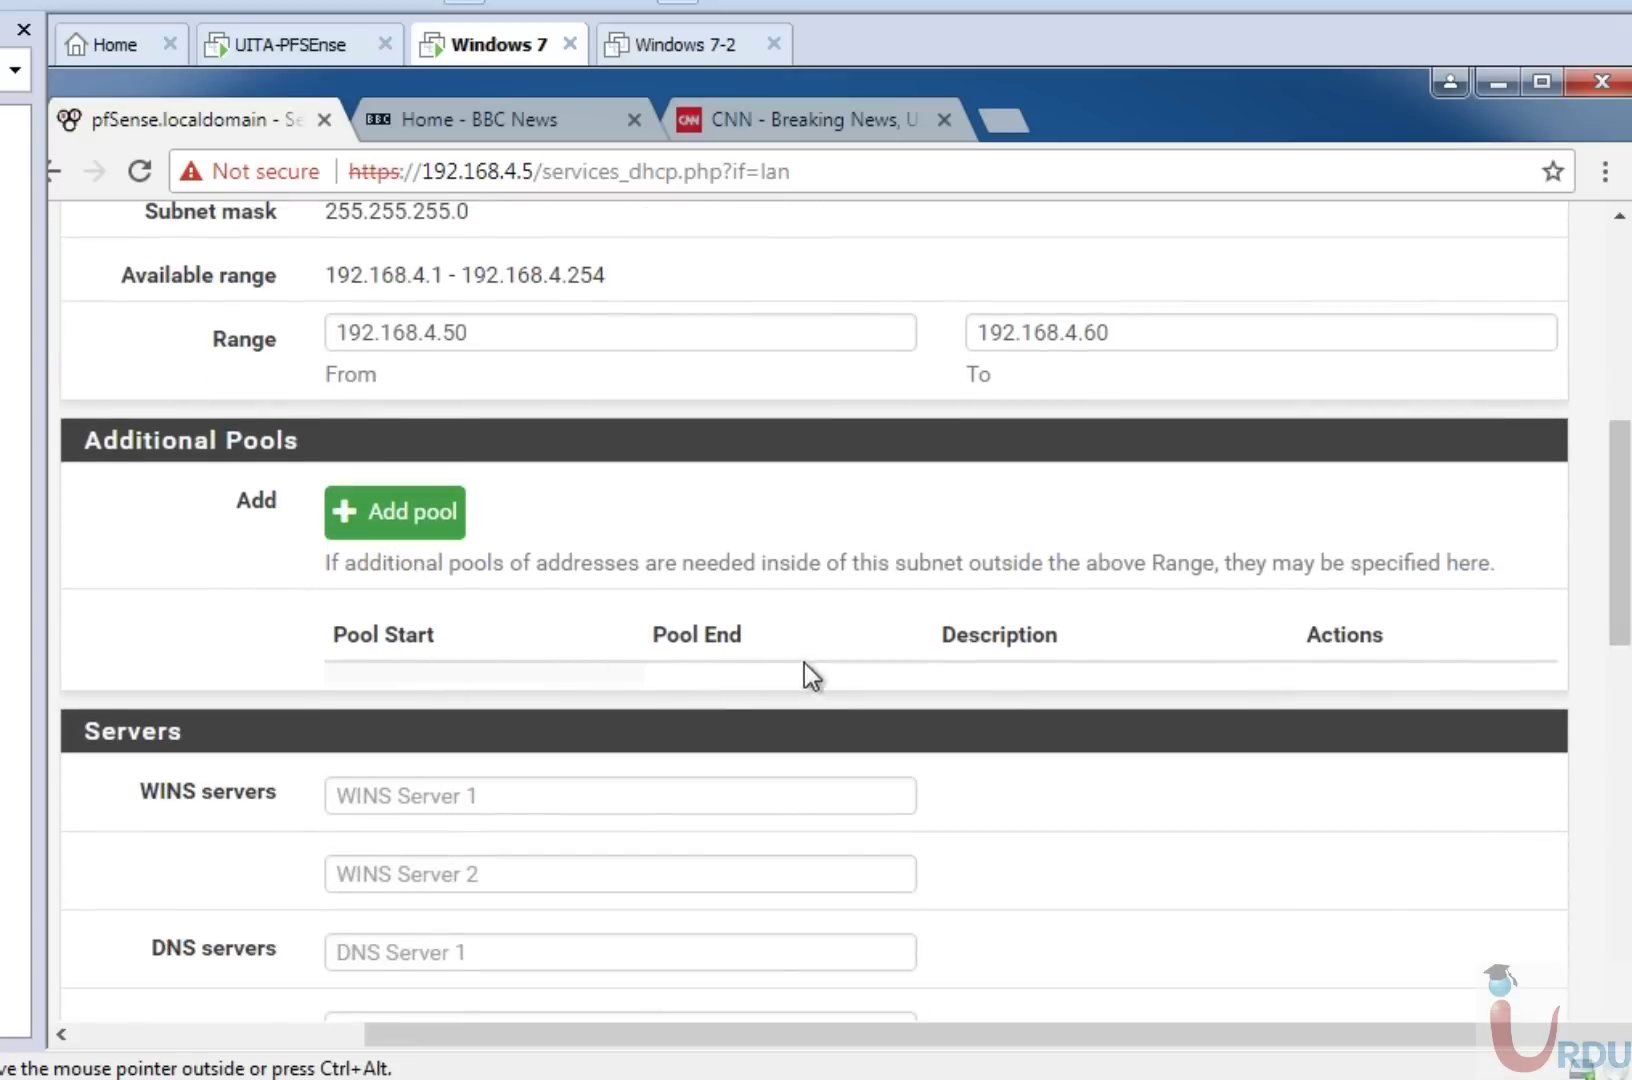
scroll(1001, 697, "up", 2)
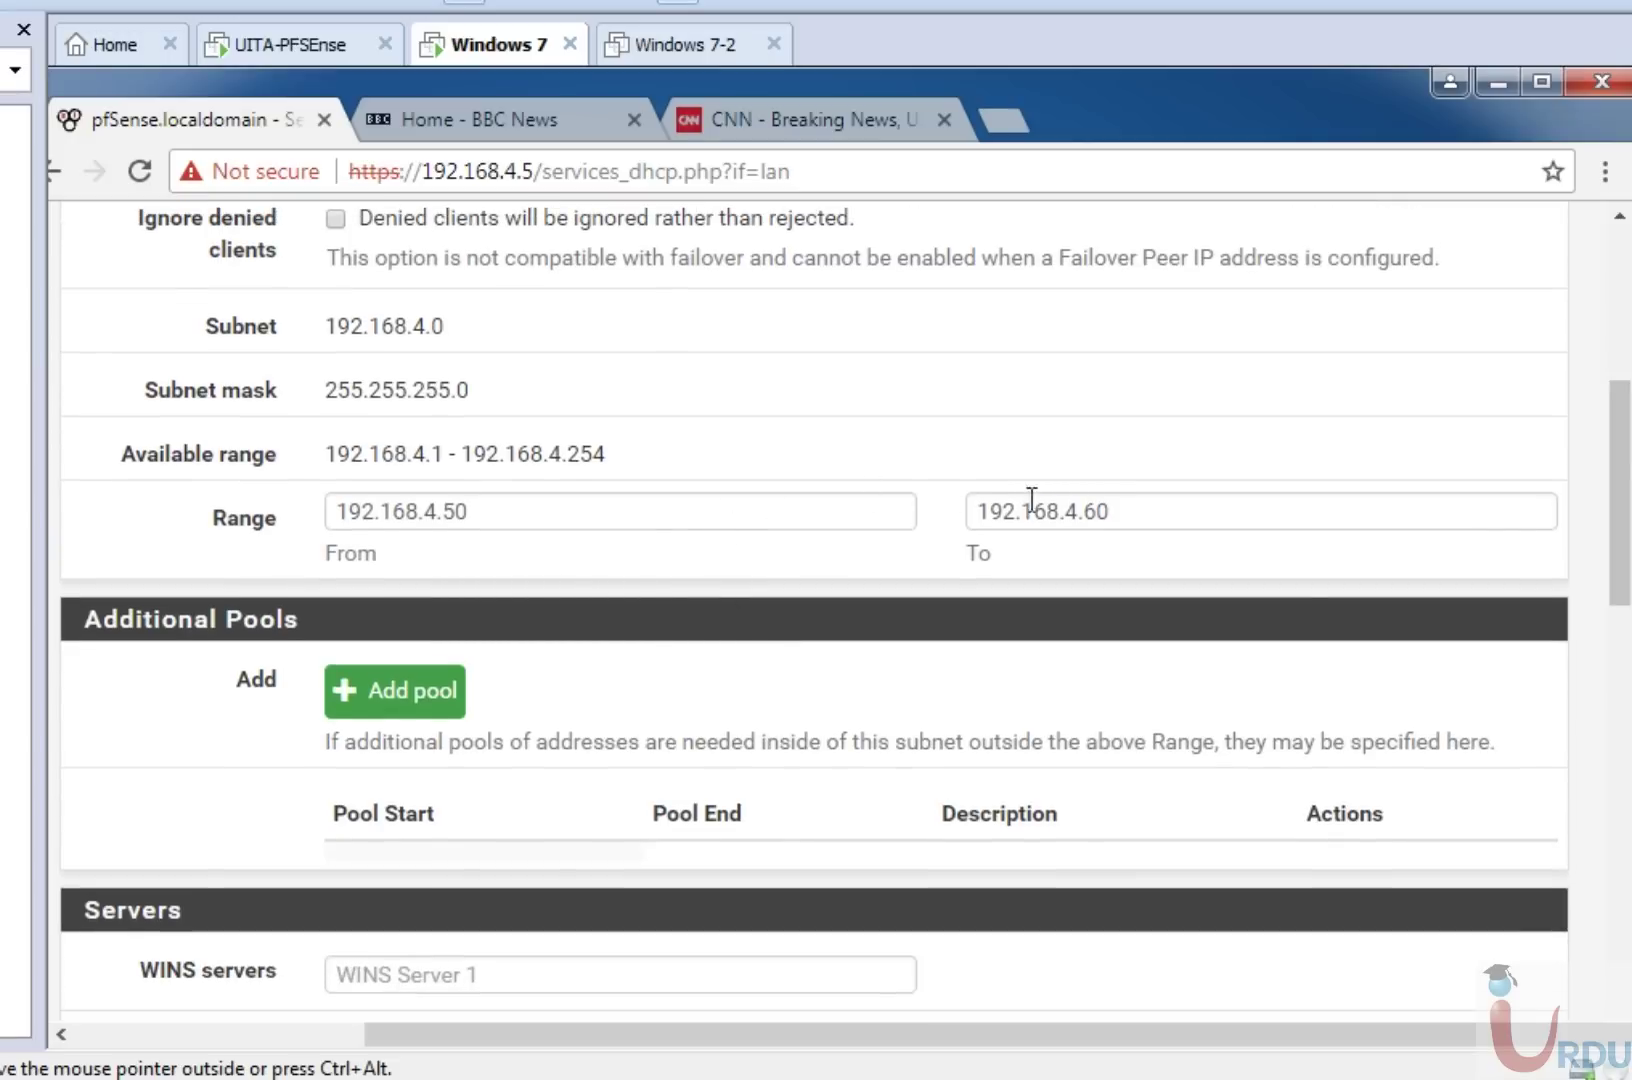
Enter 8.8.8.8 as DNS Server 1 and 8.8.4.4 as DNS Server 2.
left_click_drag(1614, 470, 1614, 610)
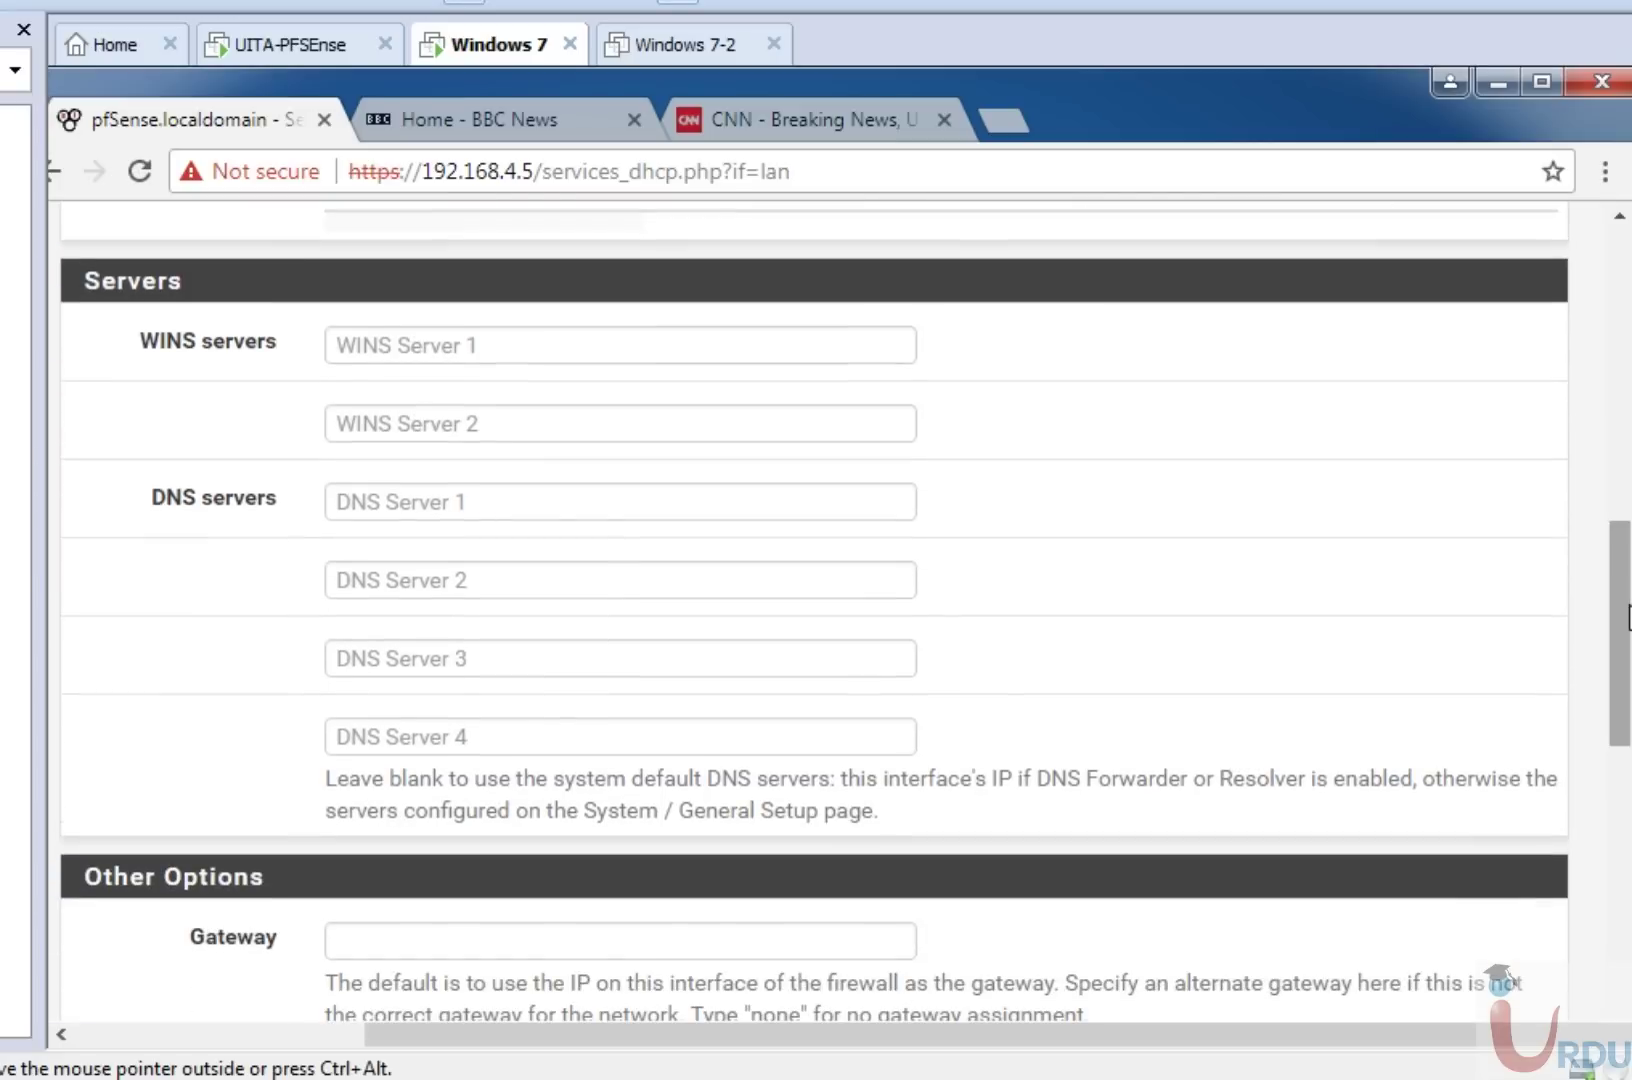
left_click(645, 507)
left_click(1622, 410)
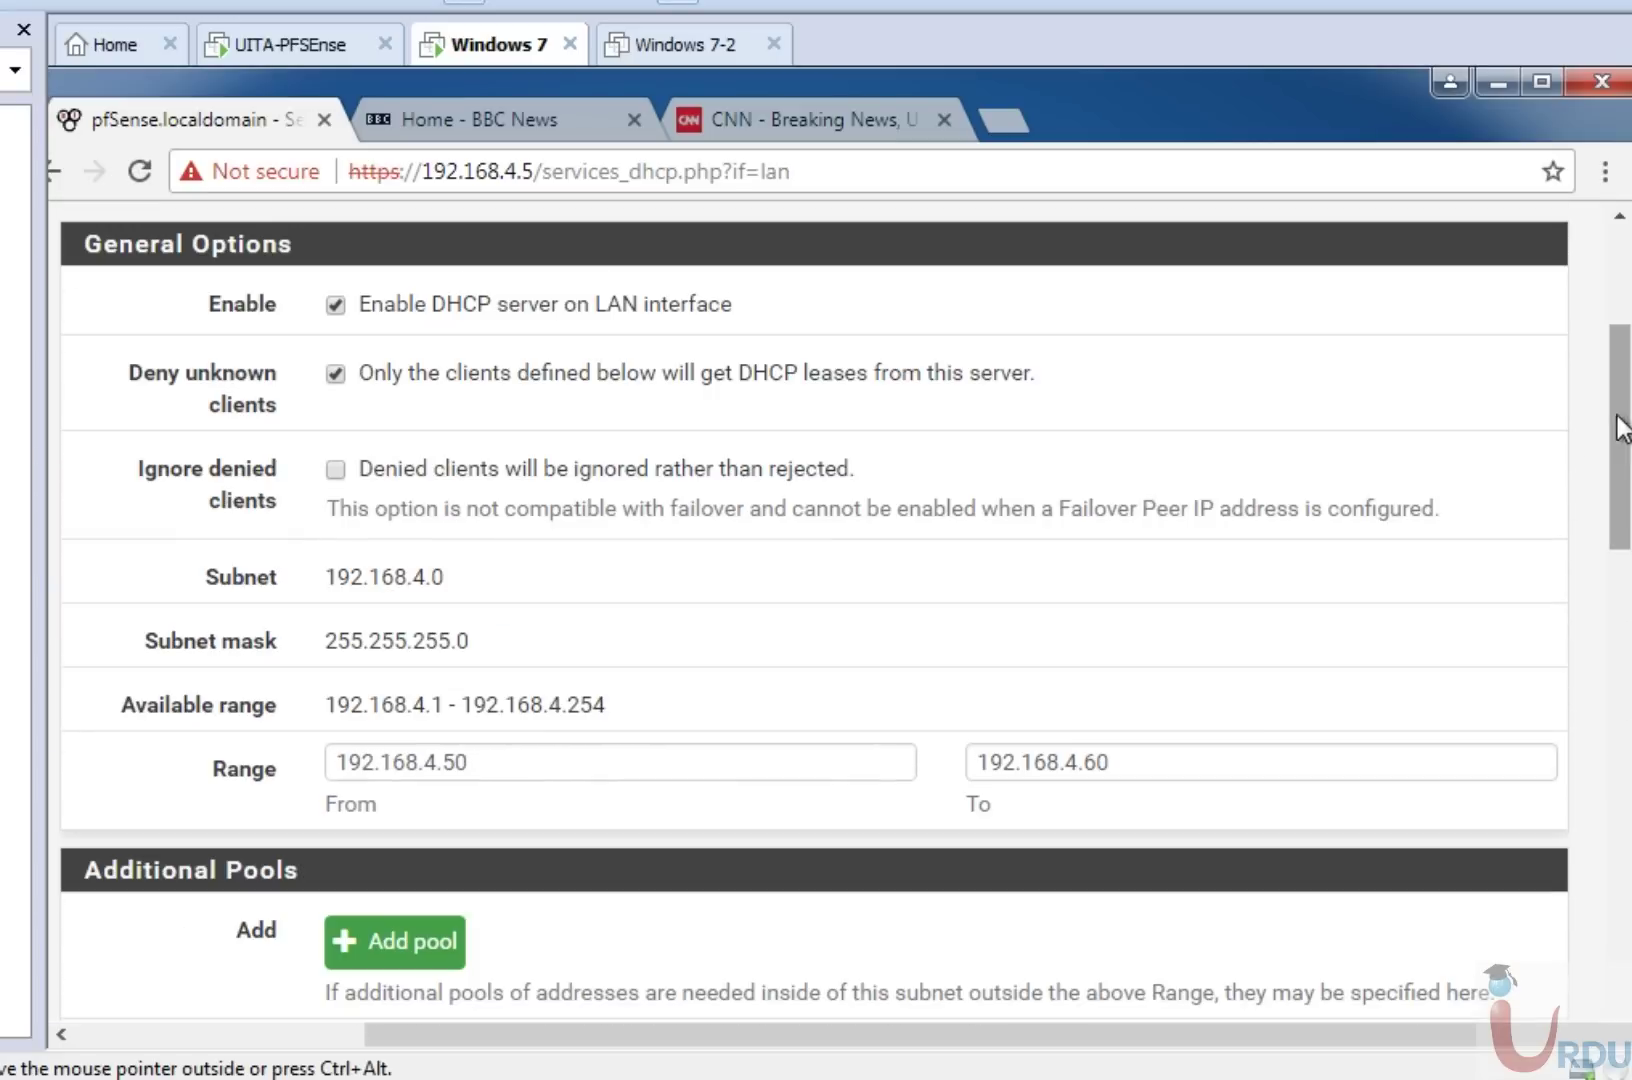
left_click_drag(1620, 450, 1620, 635)
left_click(662, 519)
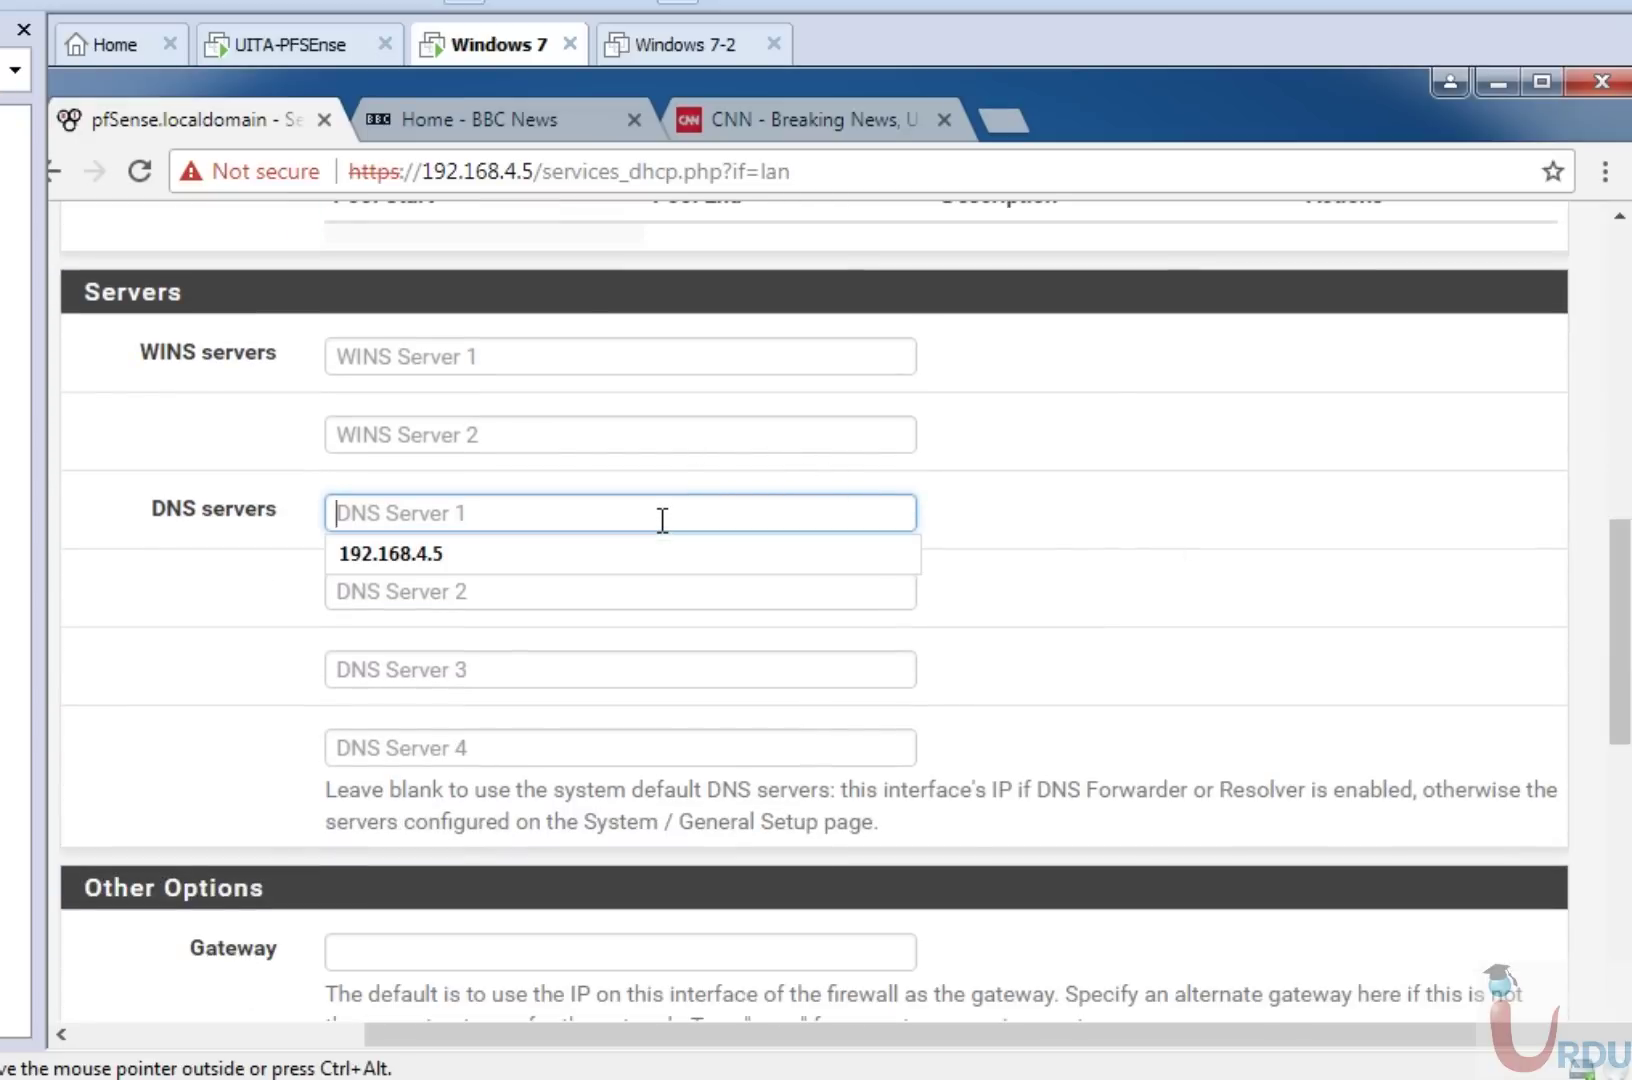
type("8.8.8")
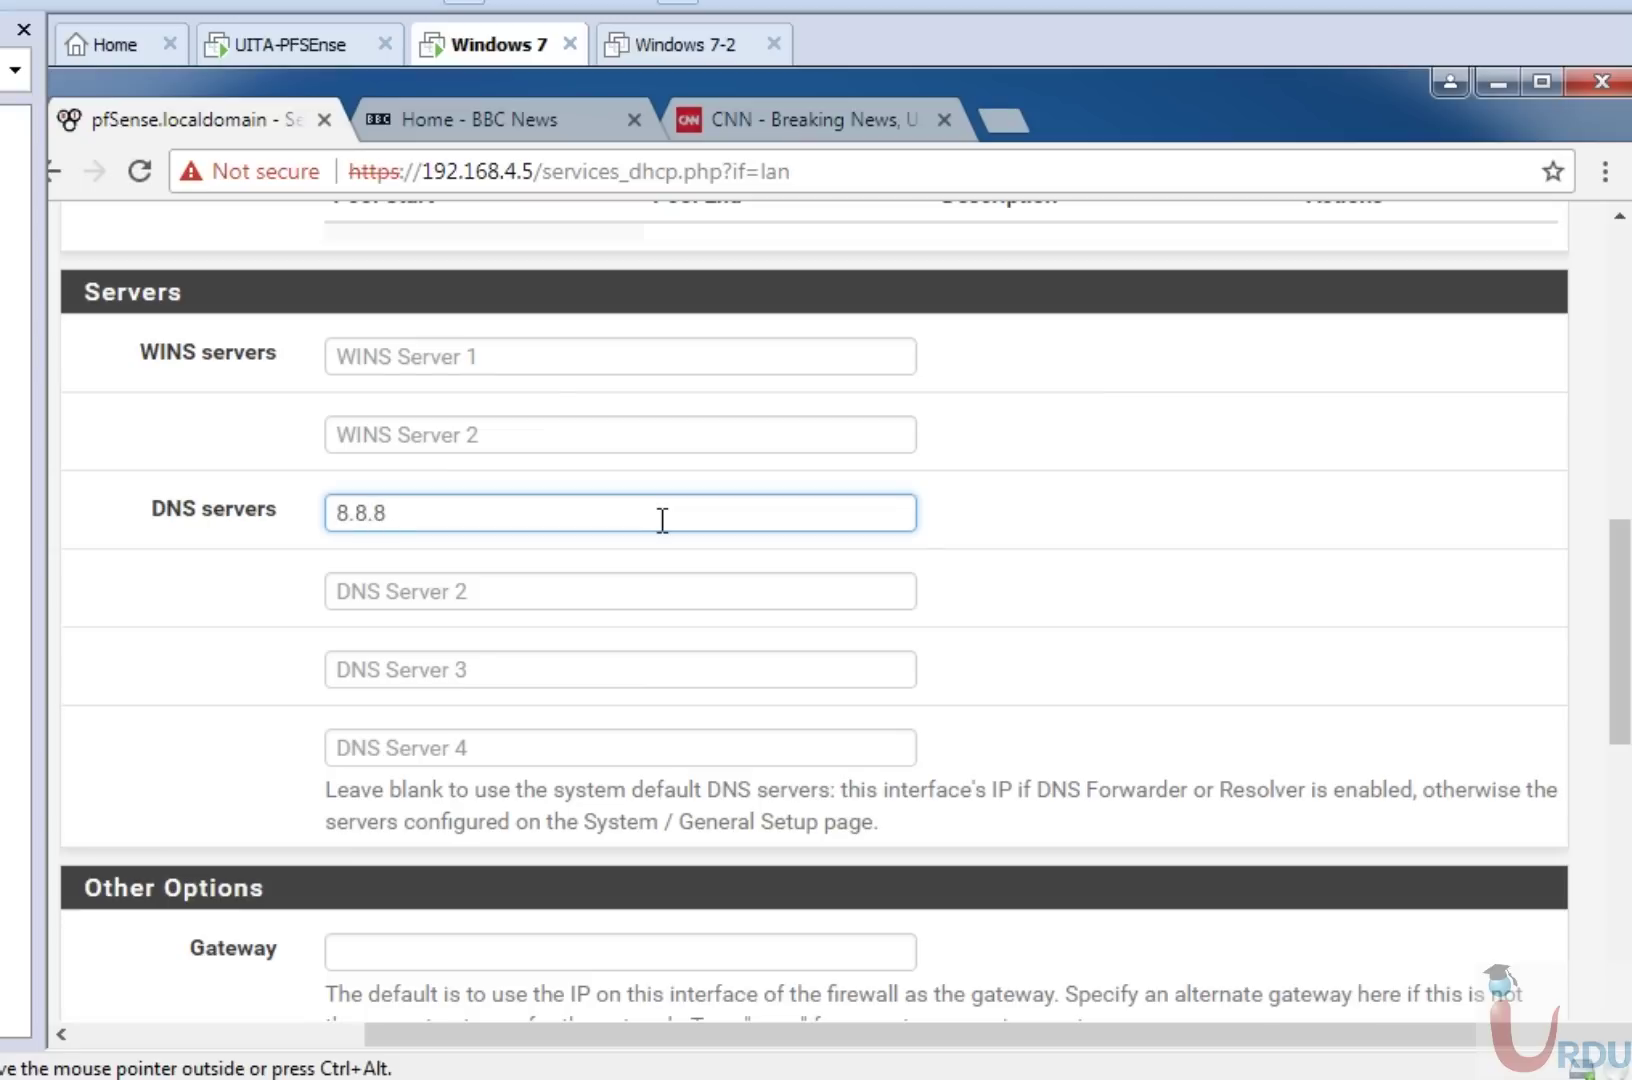
type(".8")
key("Tab")
type("8")
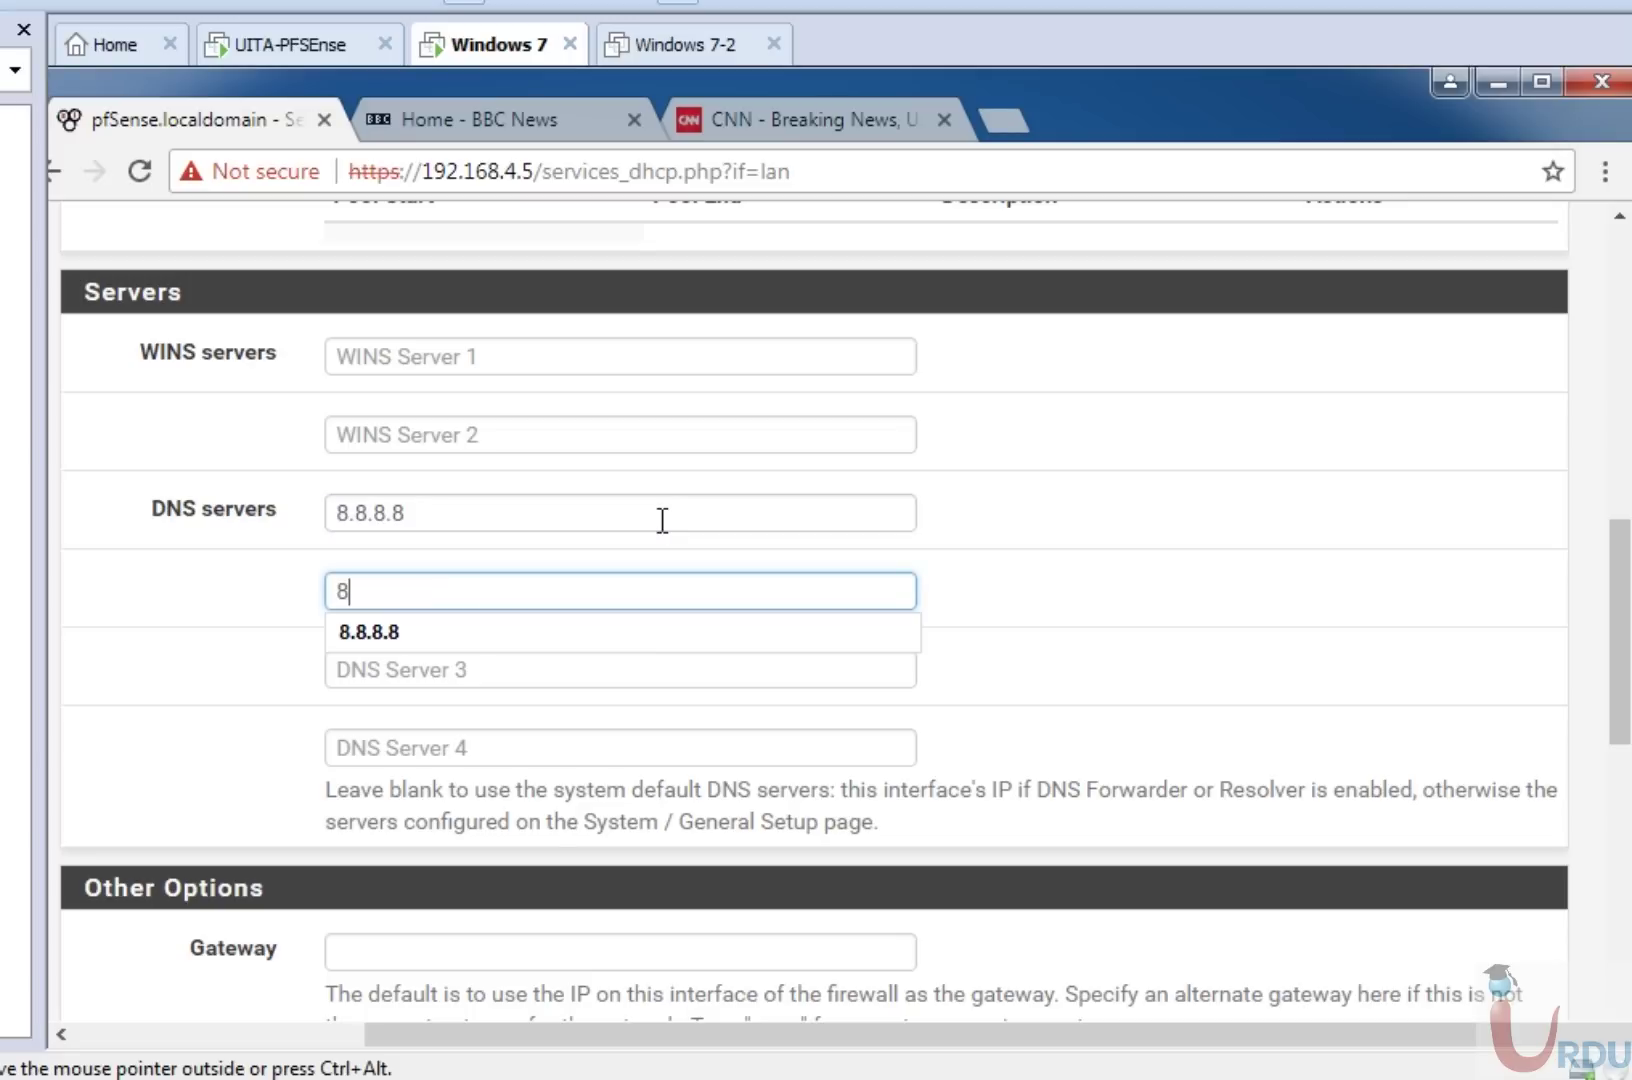
type(".8.4.4")
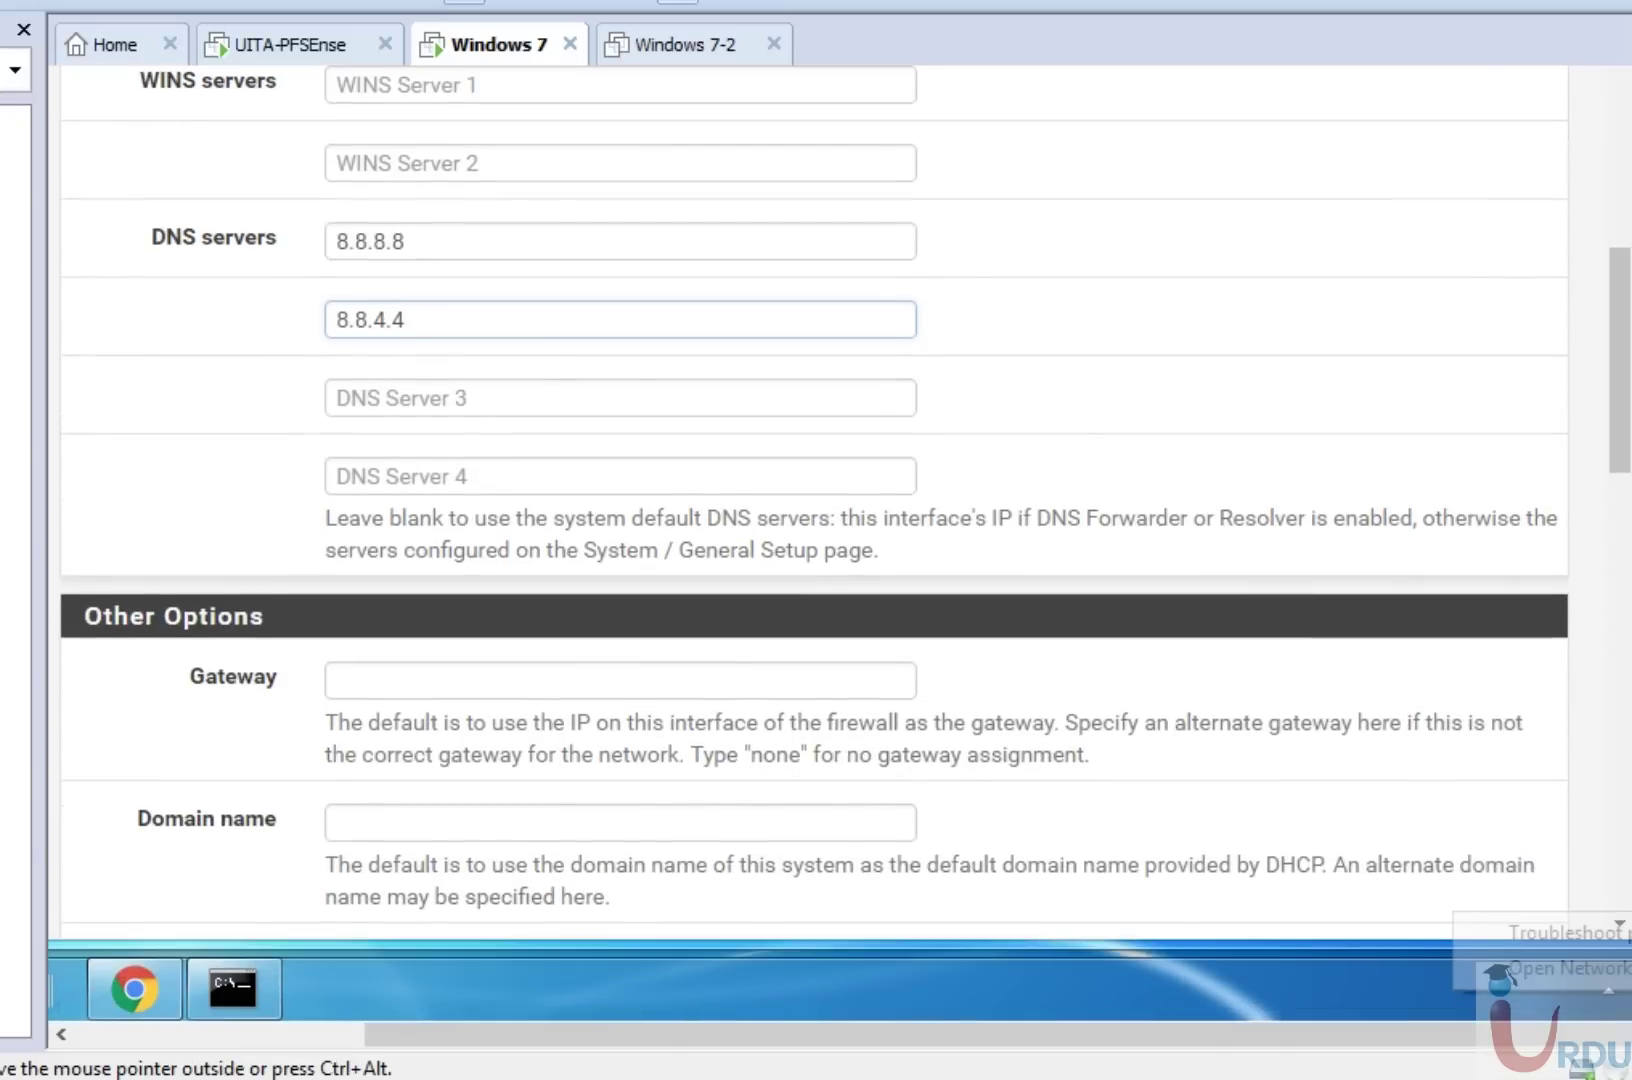
right_click(1620, 995)
View the Local Area Connection's network details, then close both status dialogs.
left_click(1540, 968)
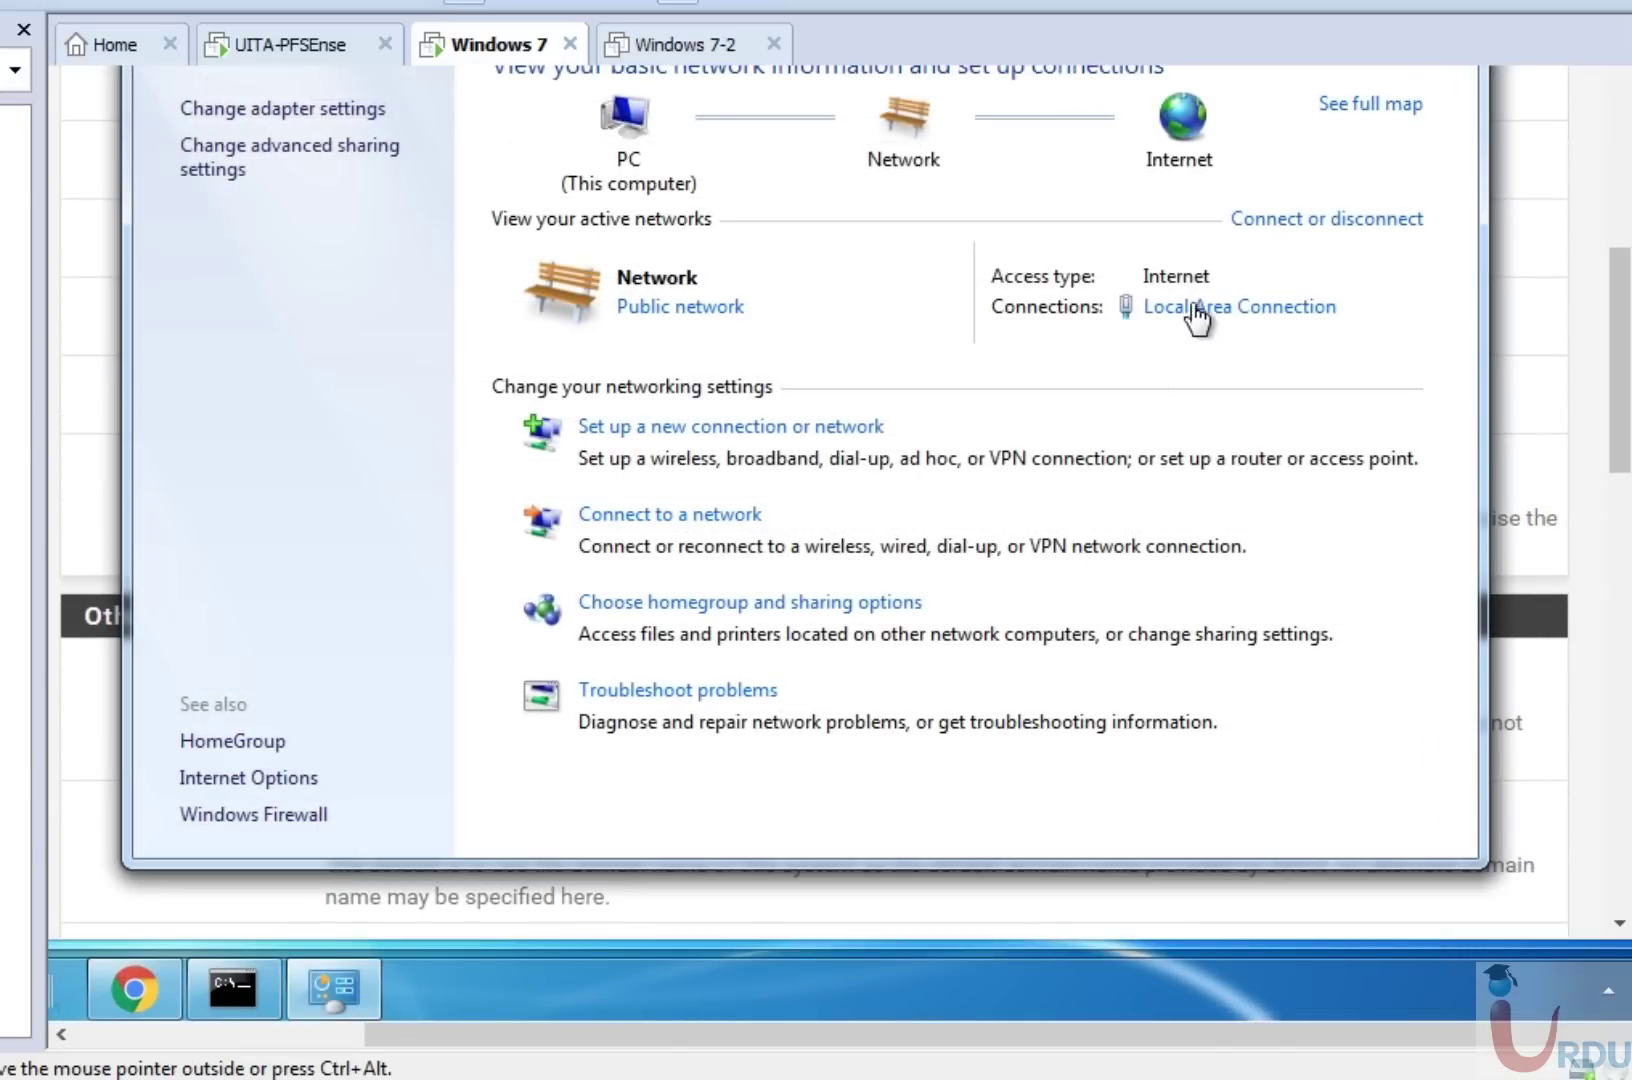
left_click(1215, 310)
left_click(583, 390)
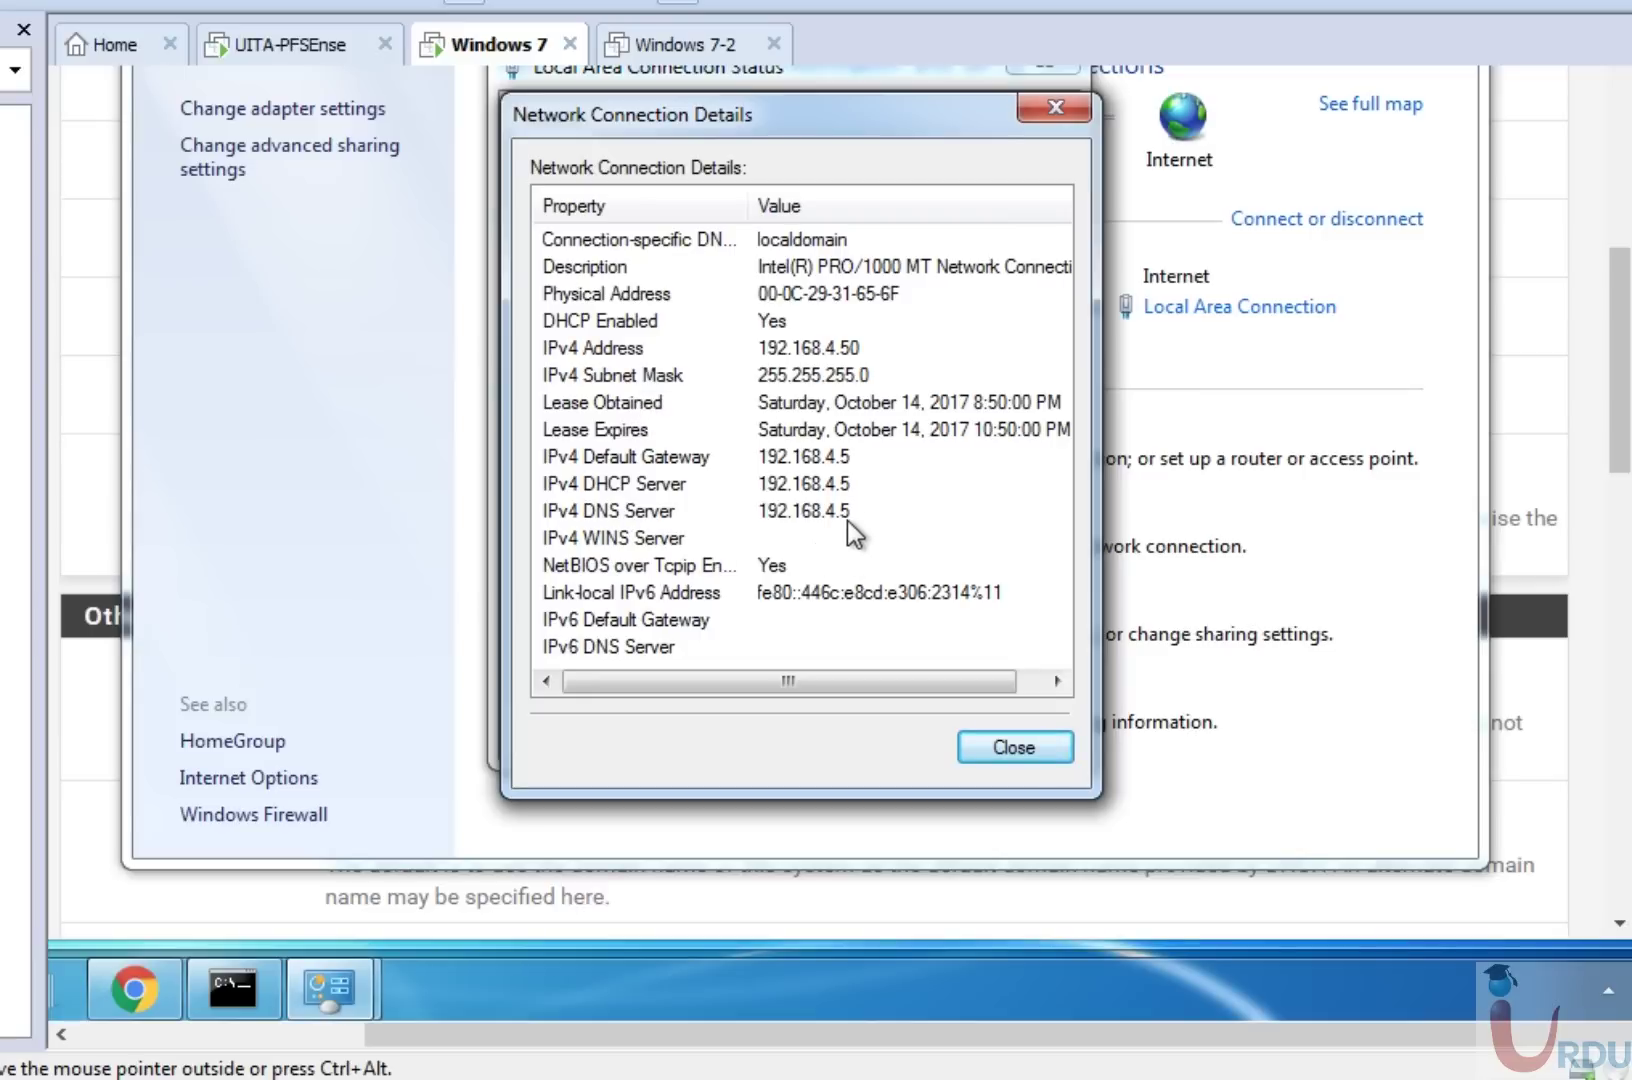
left_click(1035, 745)
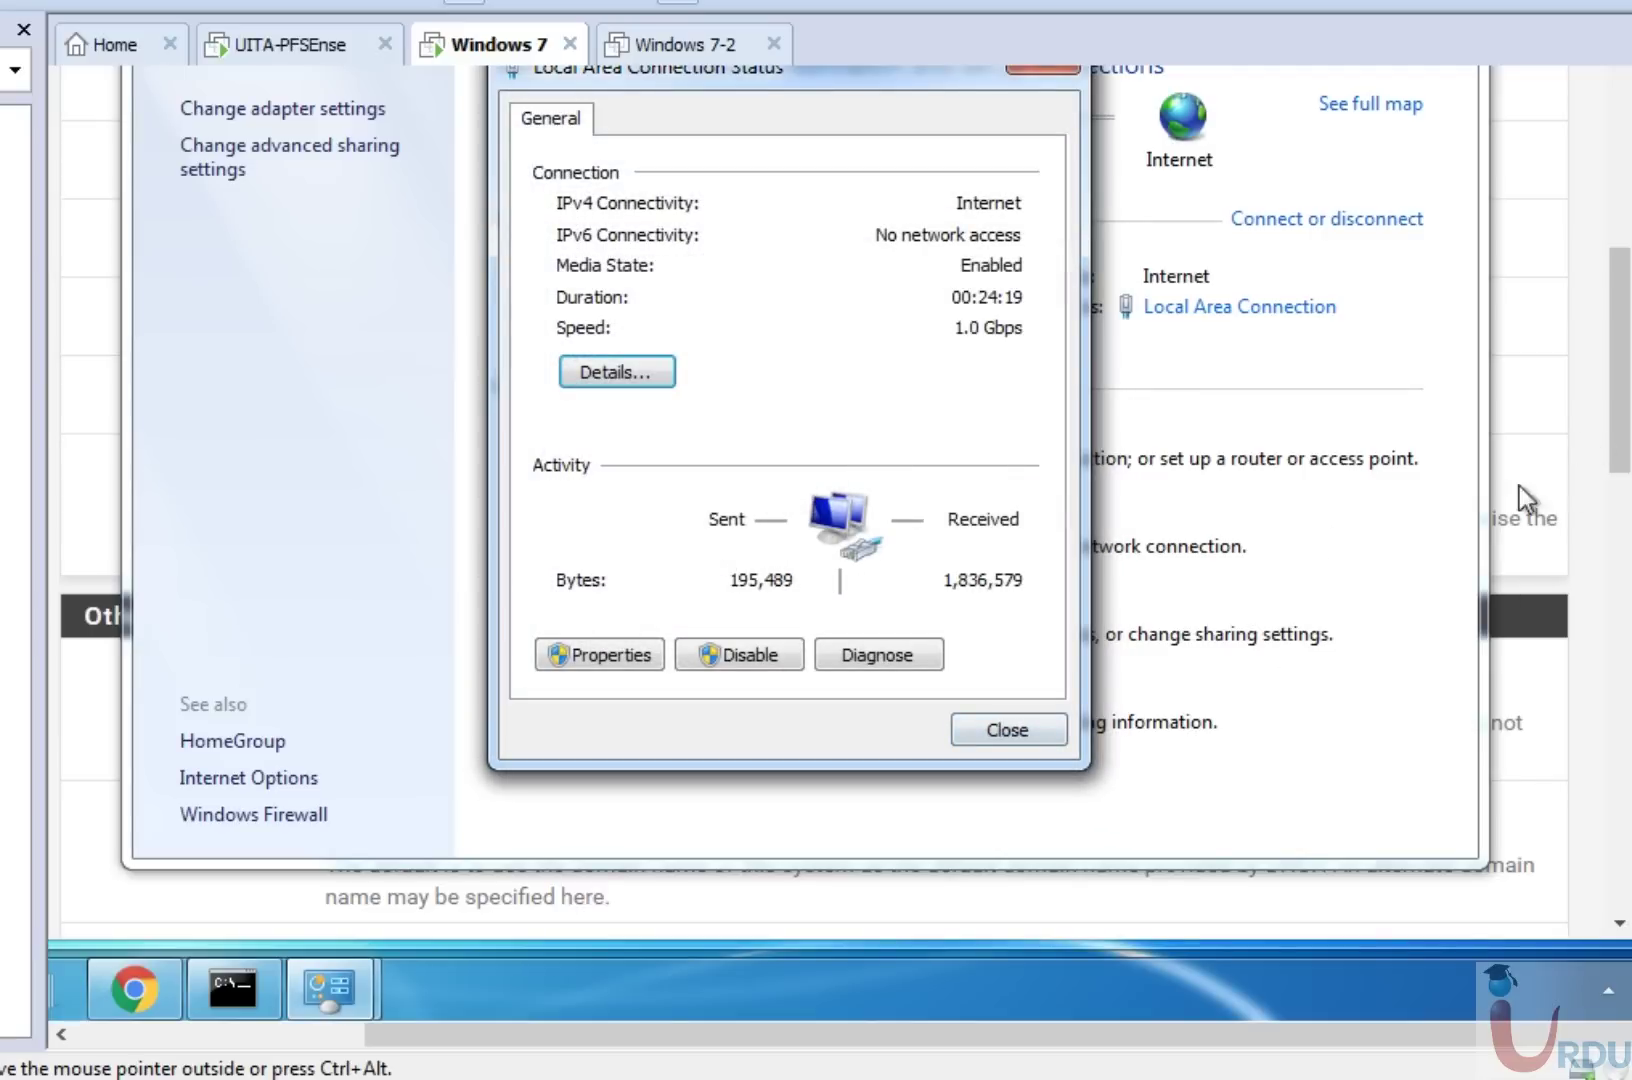
left_click(1040, 727)
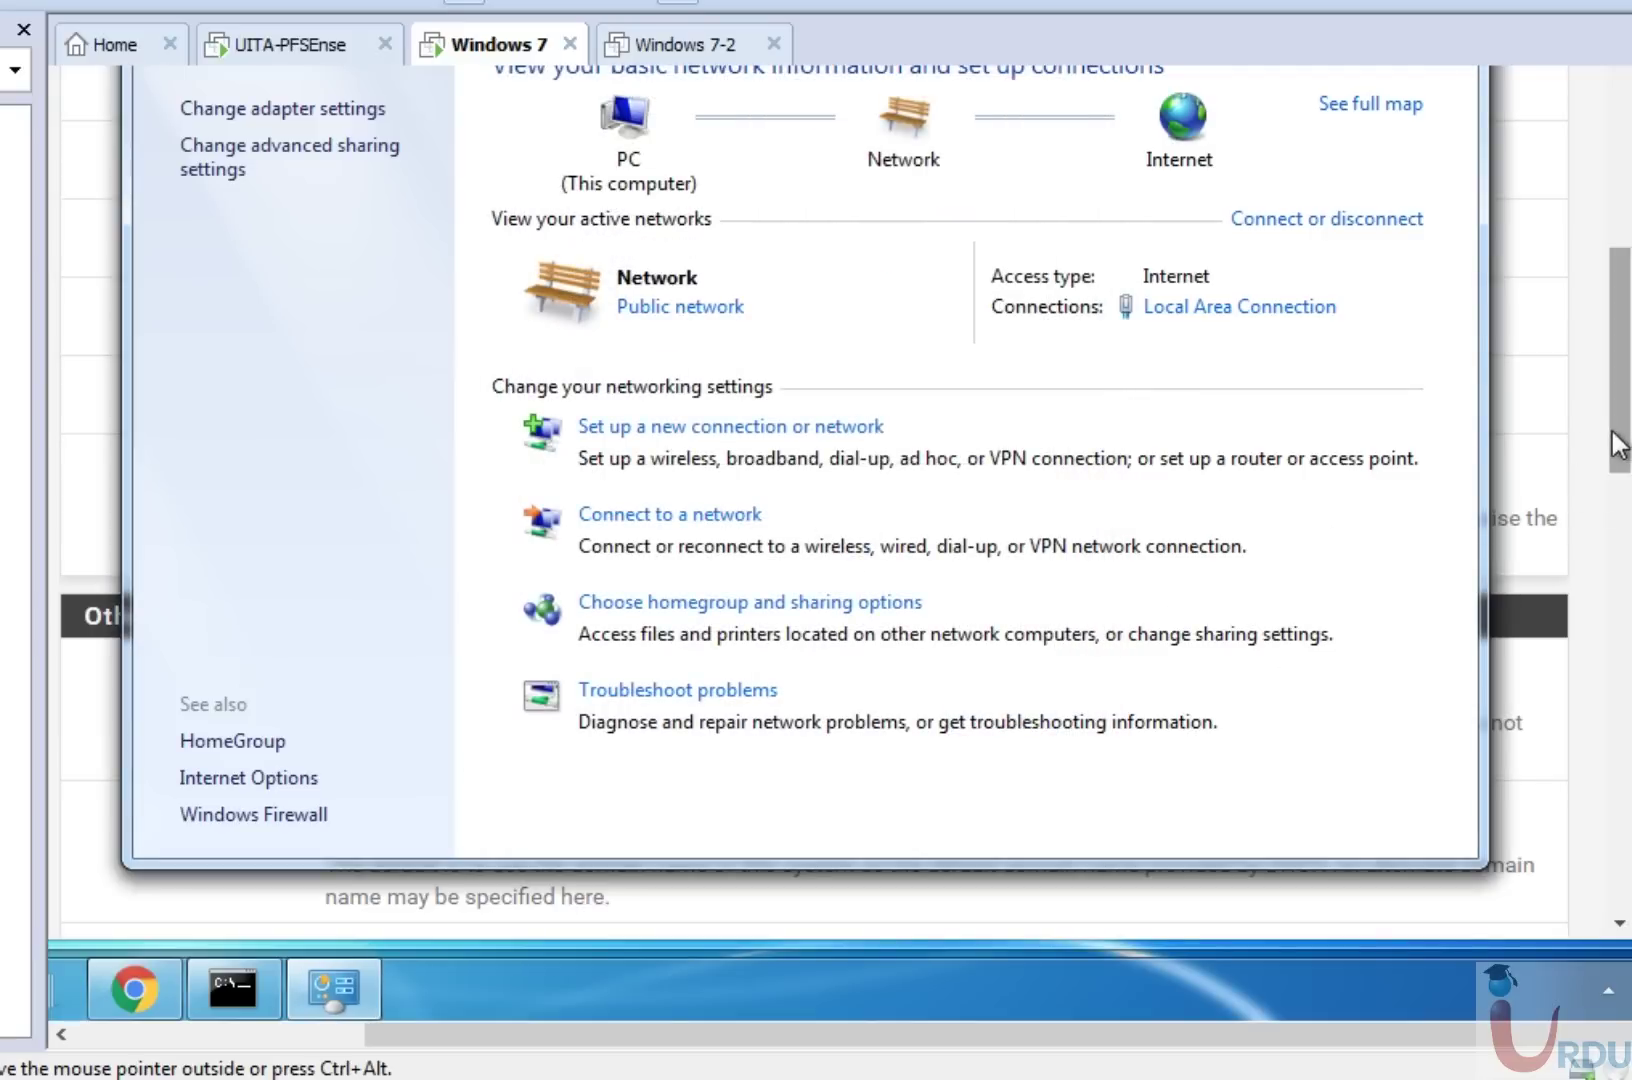
Begin entering 192.168.4.5 as the gateway on the pfSense LAN DHCP page.
left_click_drag(1615, 445, 1615, 347)
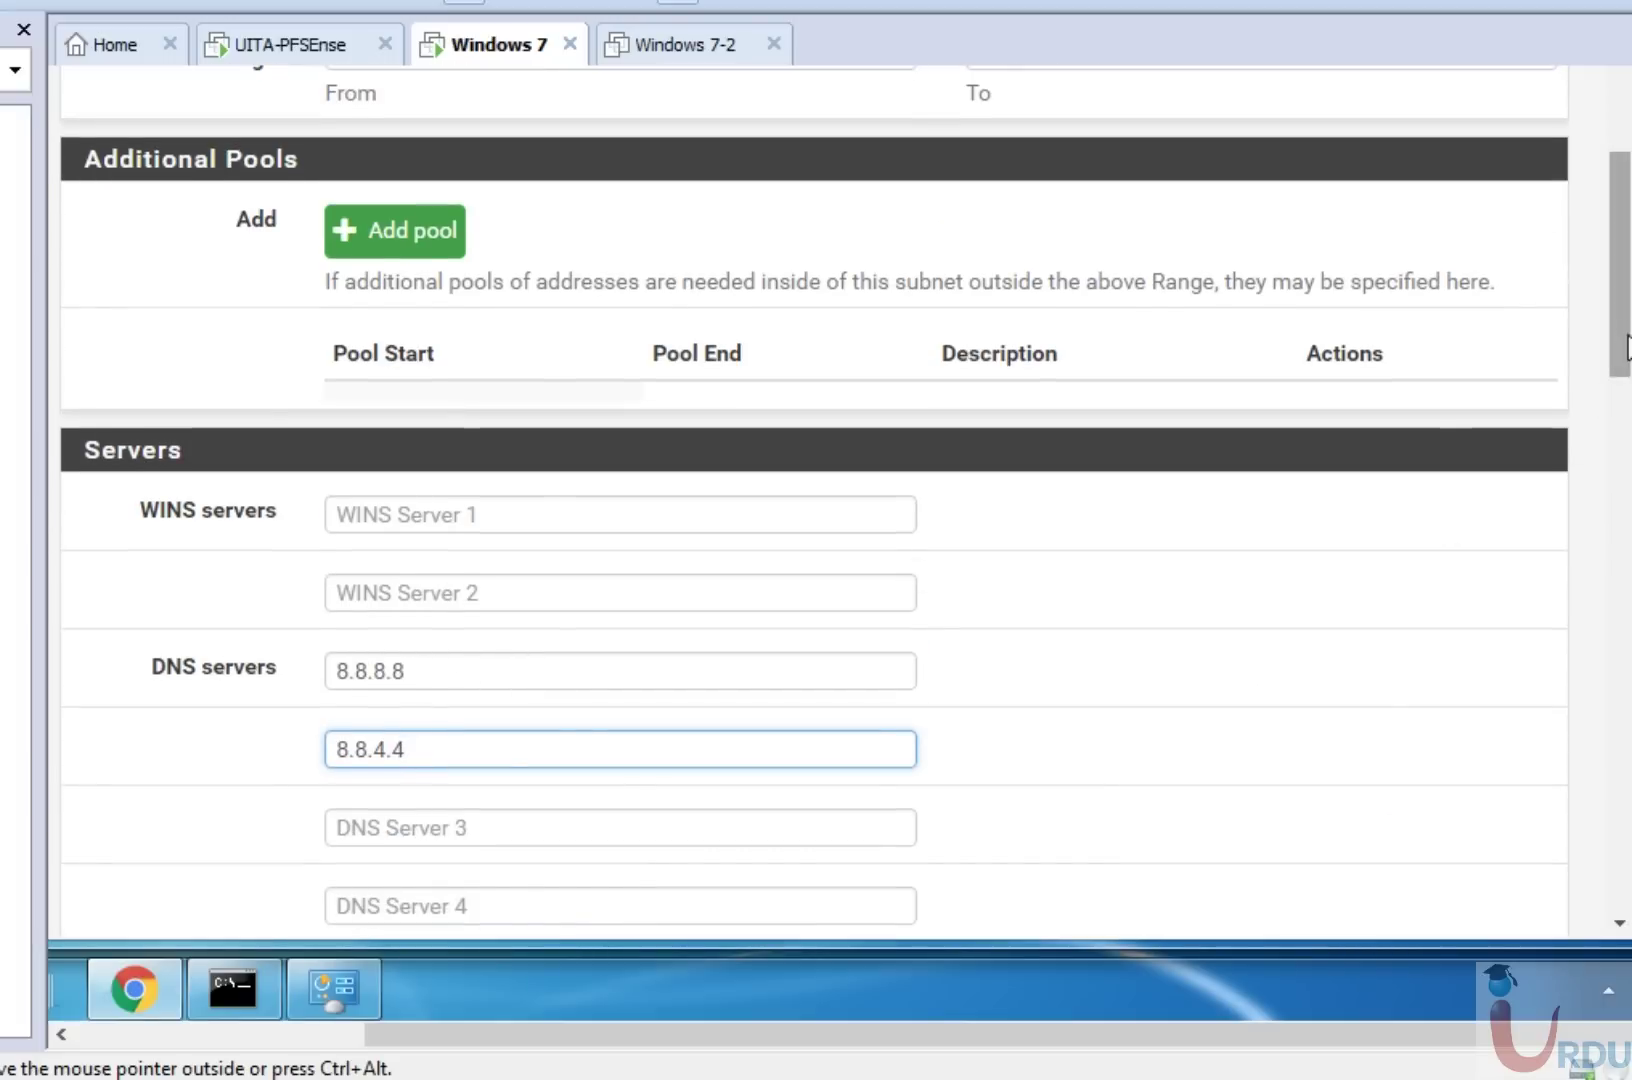
left_click_drag(1625, 347, 1625, 477)
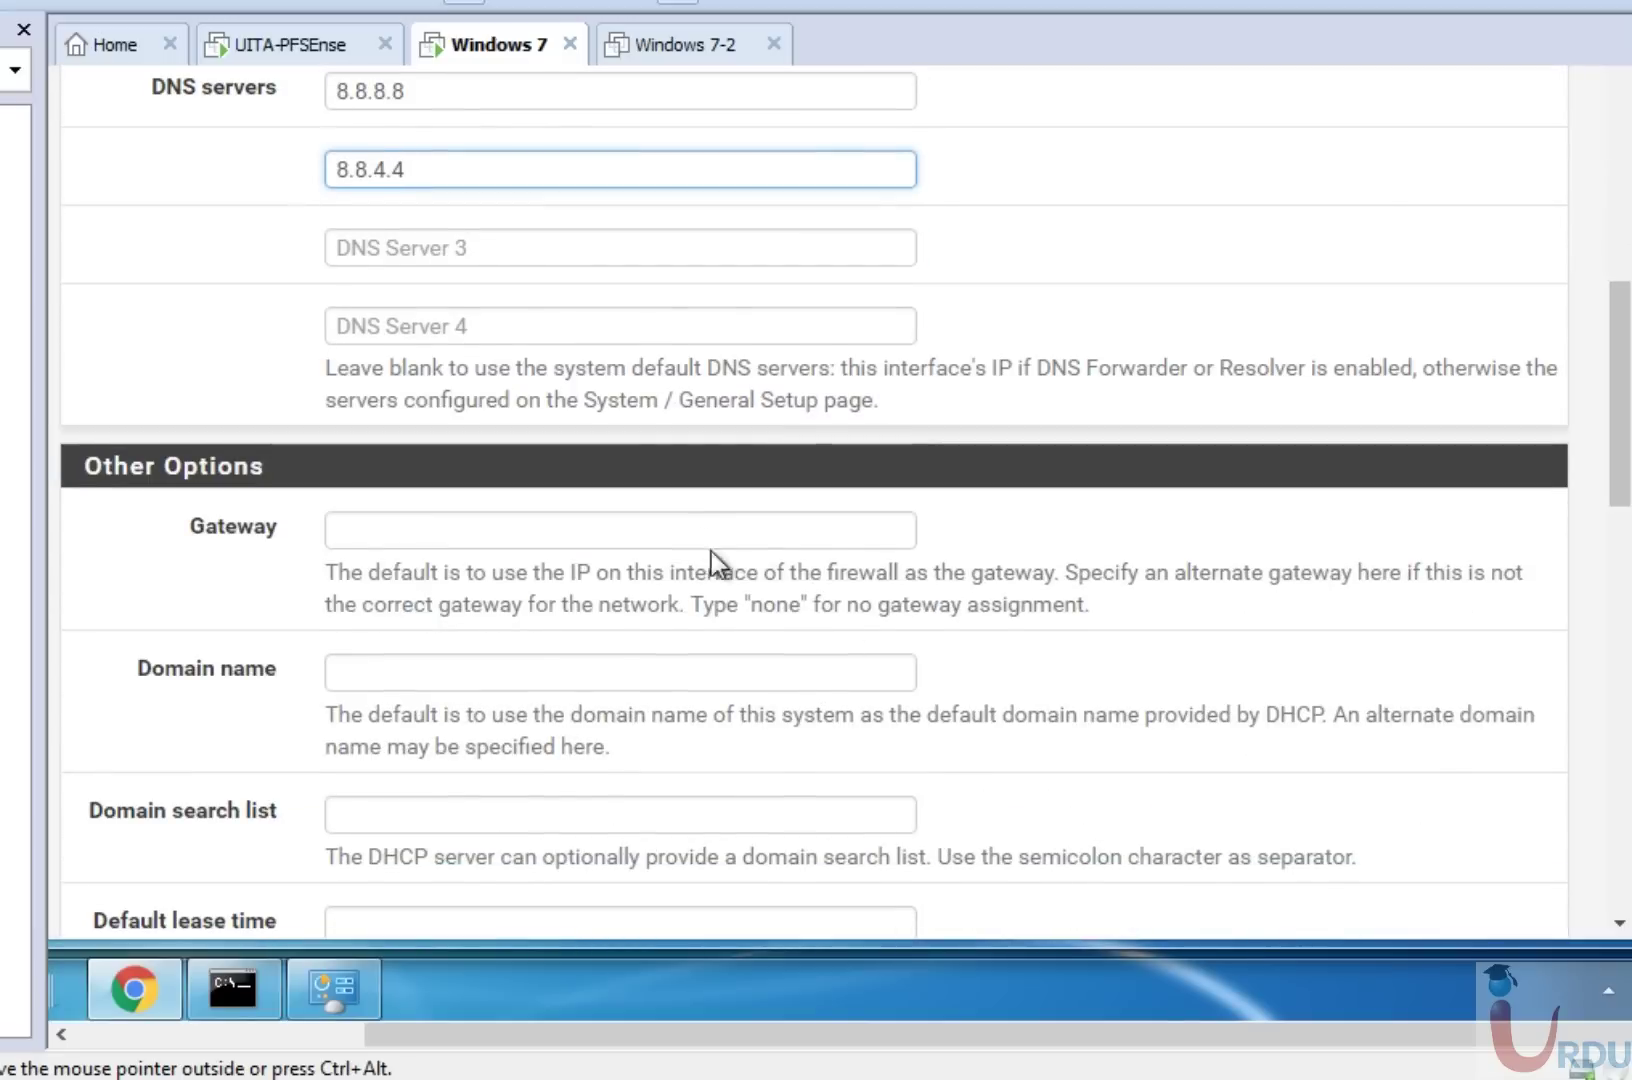
left_click(697, 533)
type("192.")
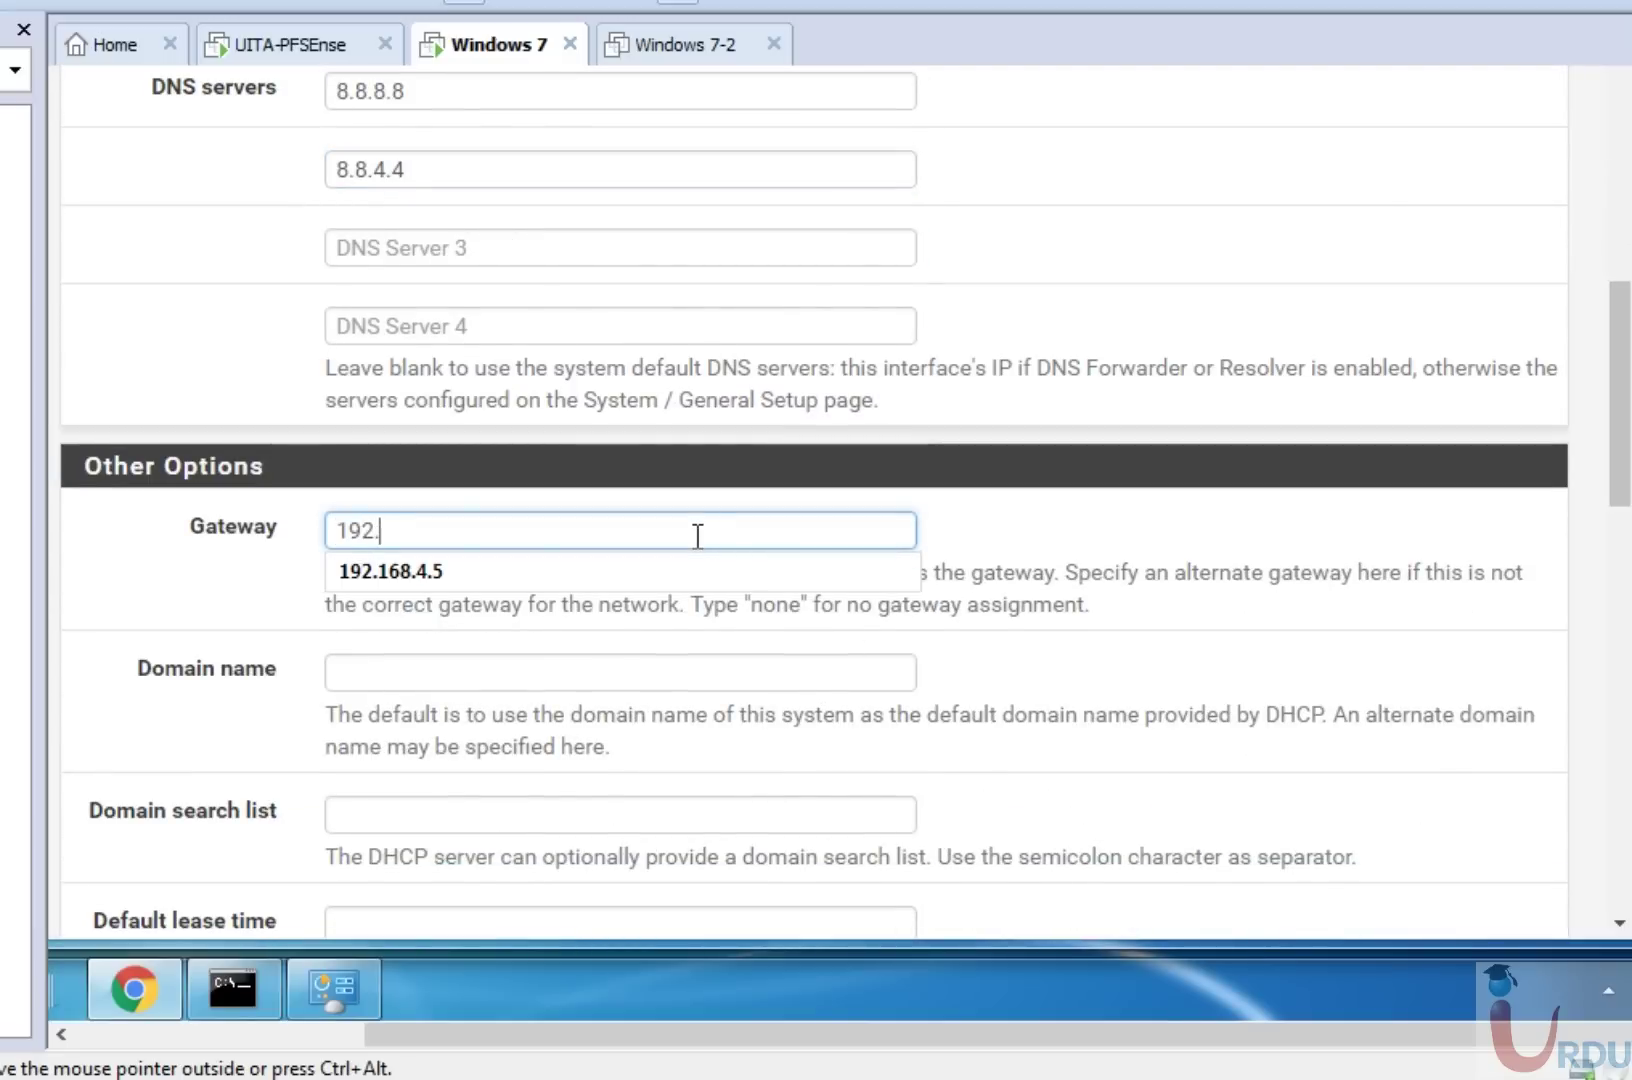
type("168.4.5")
Complete the DHCP gateway as 192.168.4.5.
left_click(1001, 546)
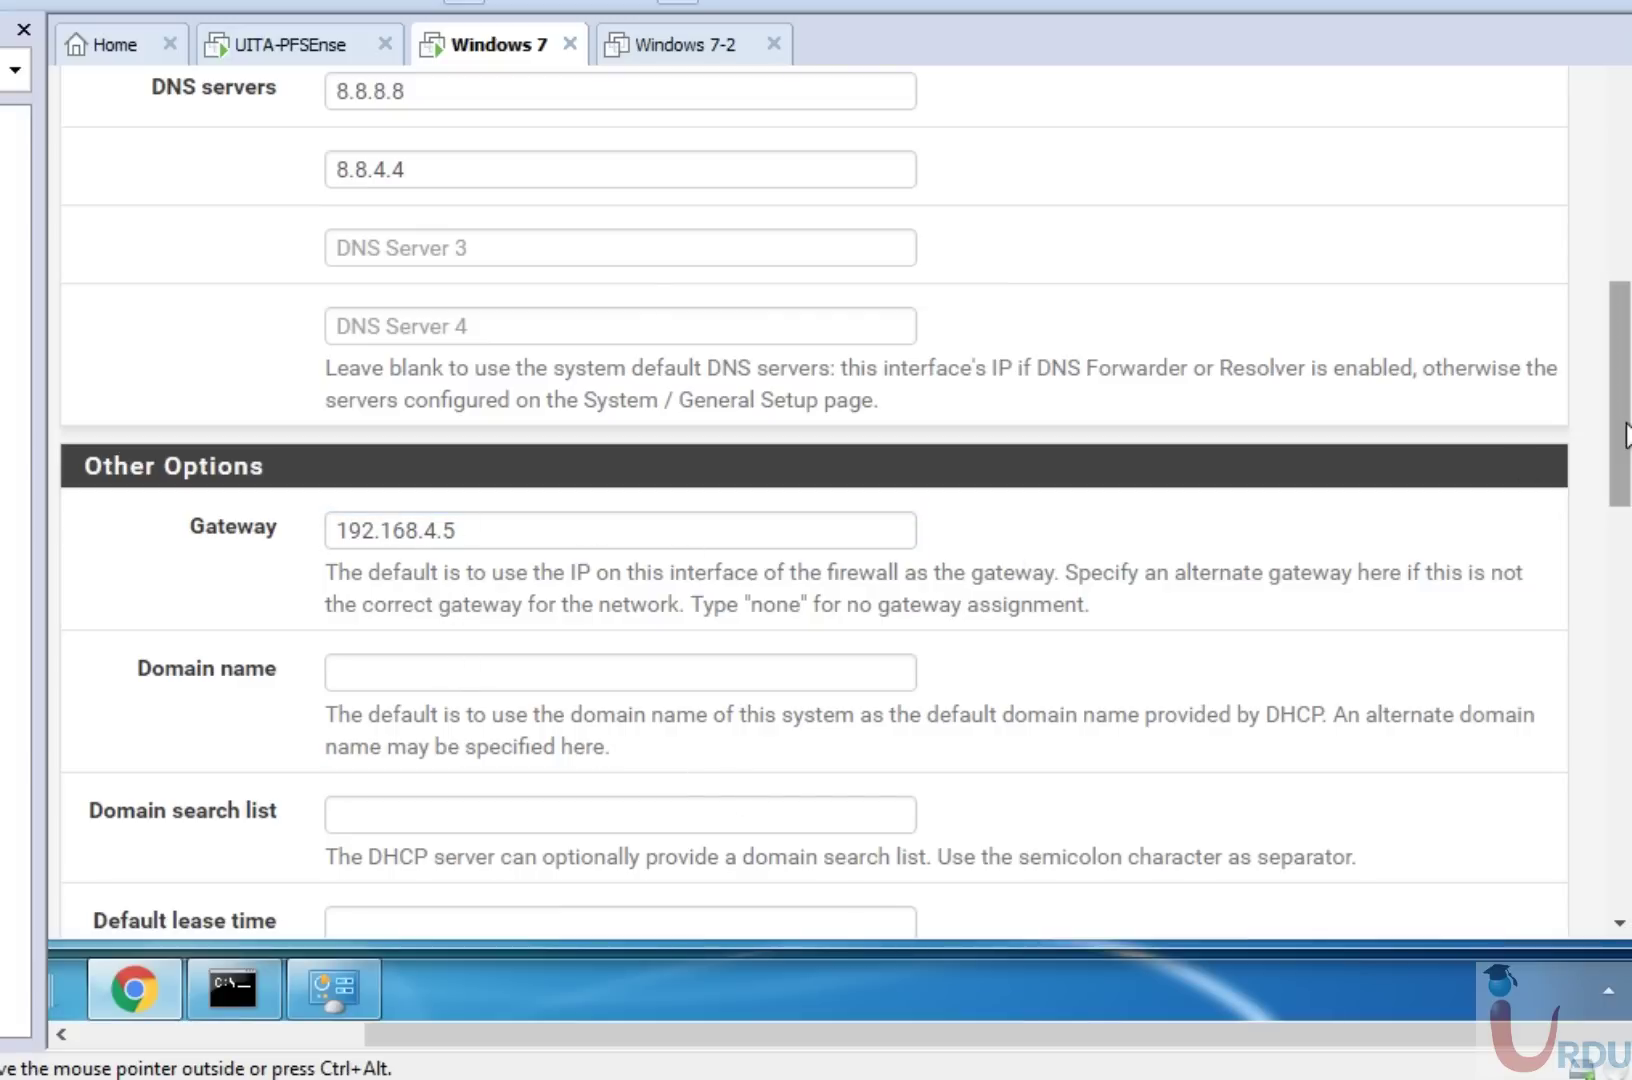
left_click_drag(1622, 422, 1622, 519)
scroll(1457, 557, "down", 1)
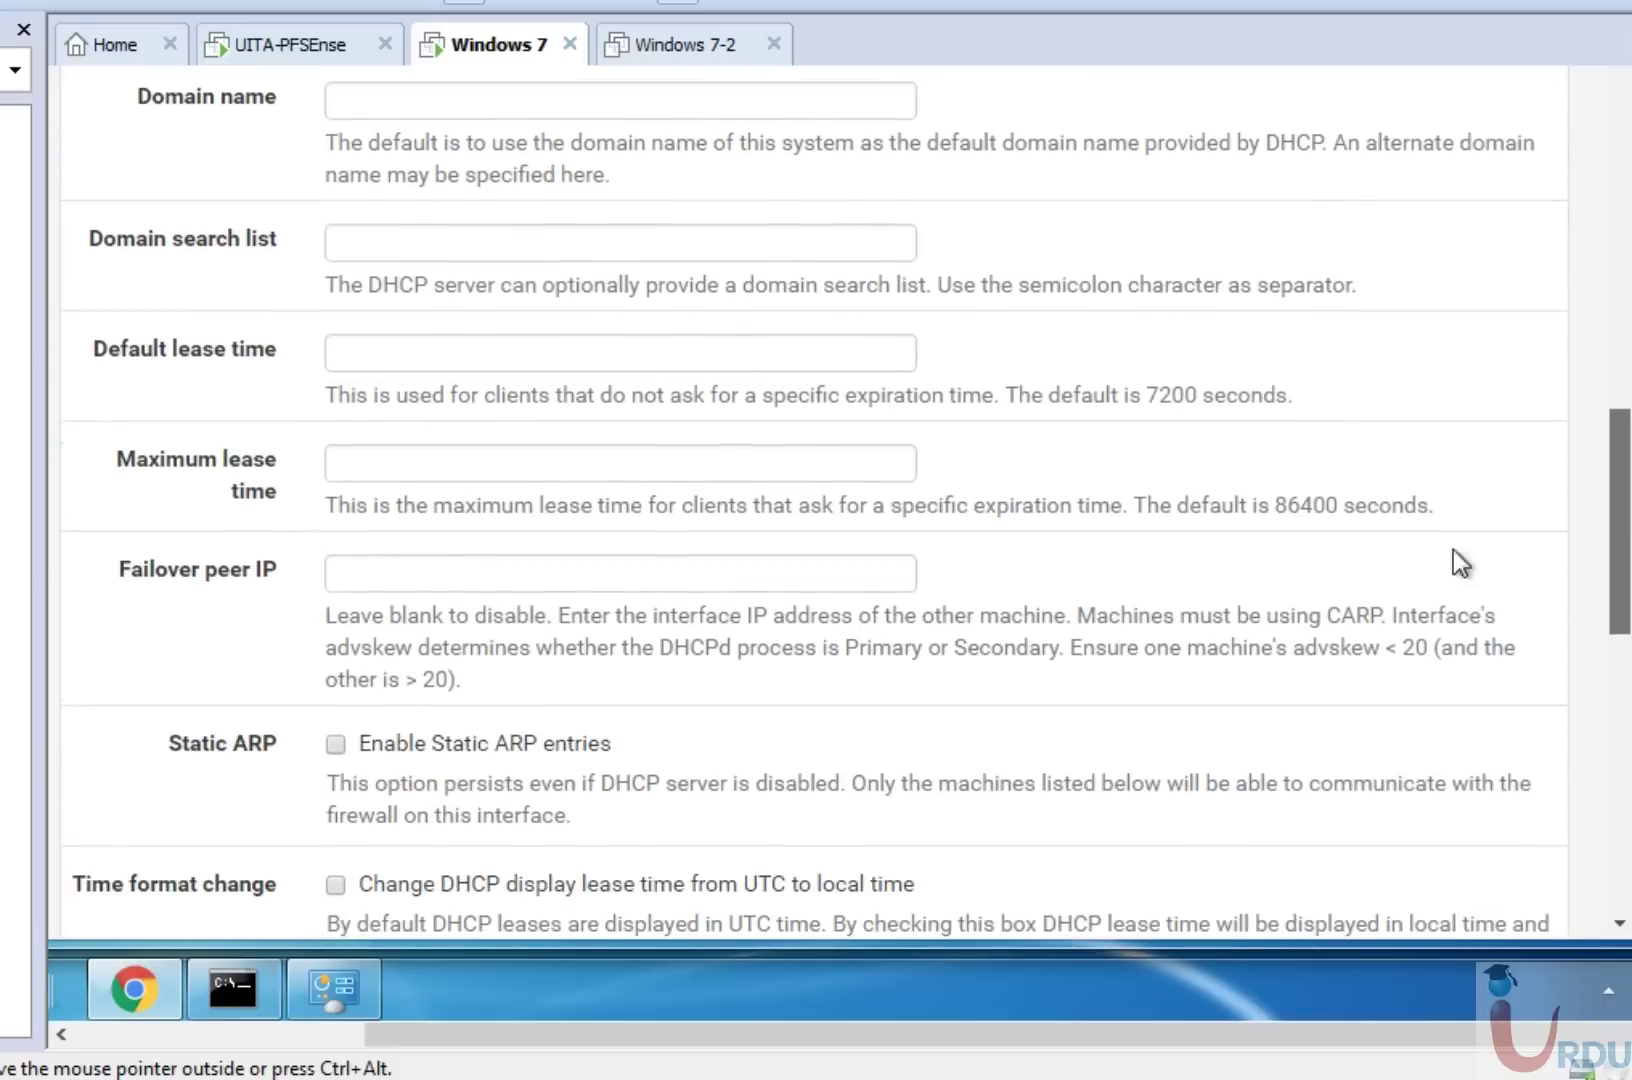
scroll(714, 374, "up", 5)
scroll(1460, 458, "down", 5)
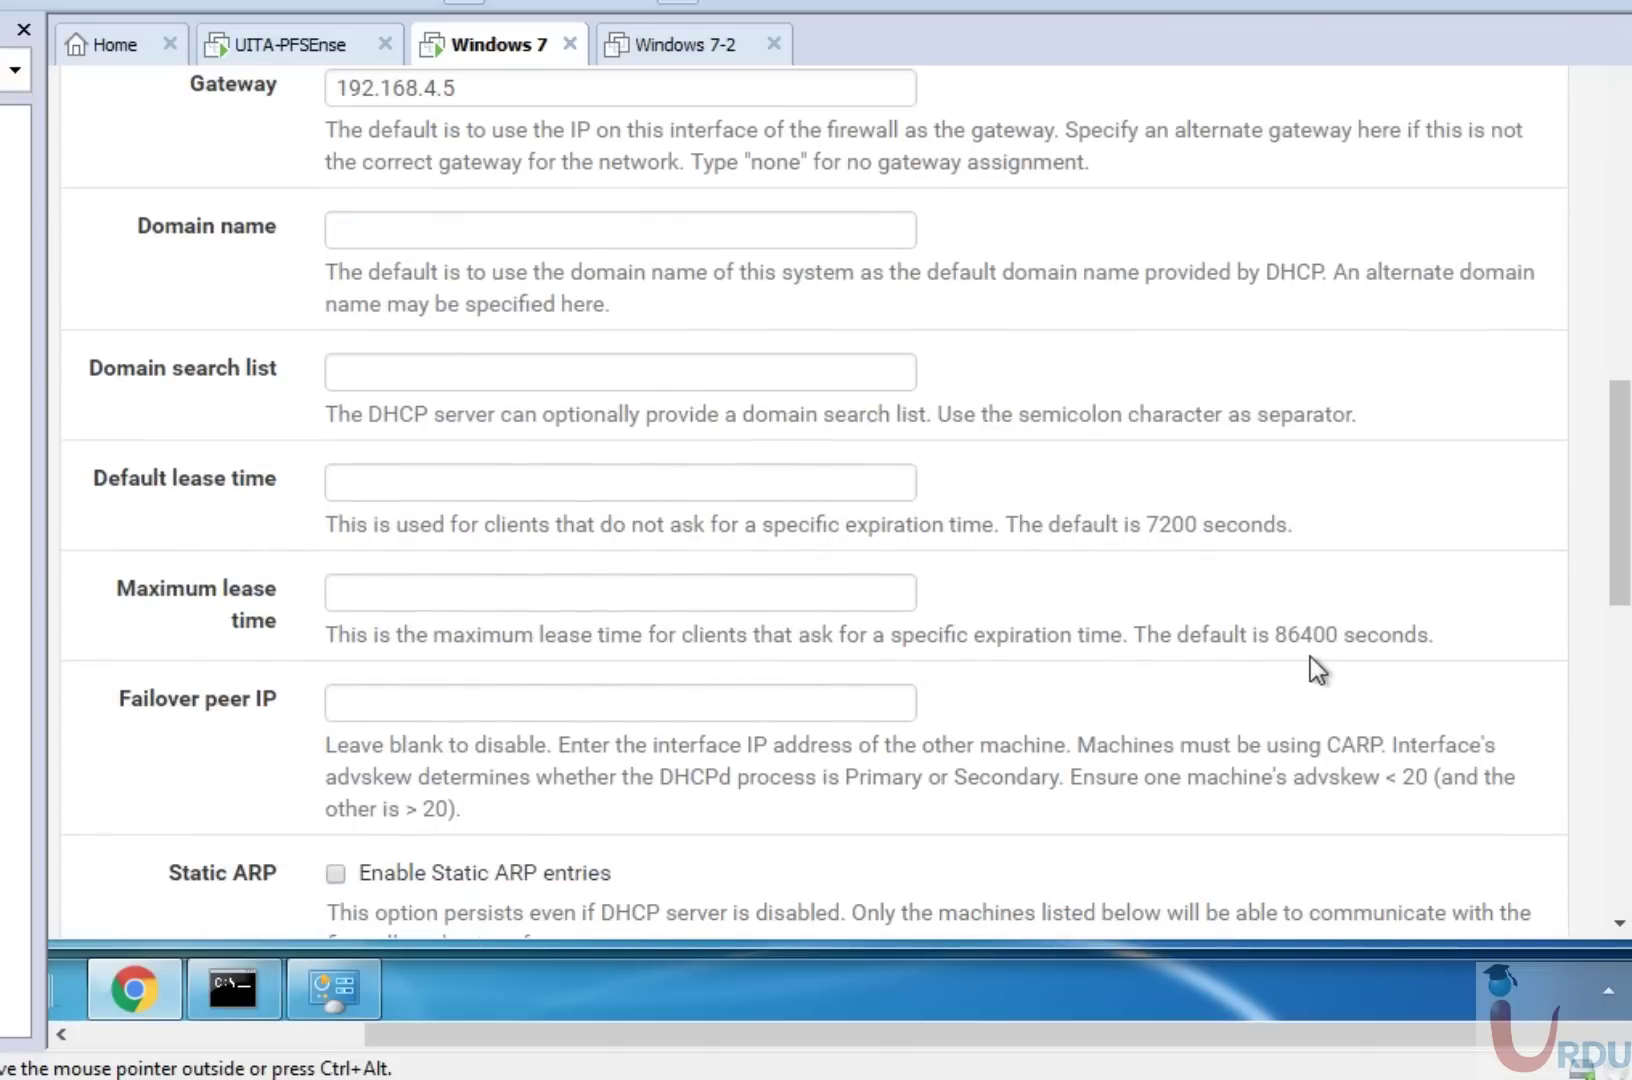
scroll(1614, 528, "down", 4)
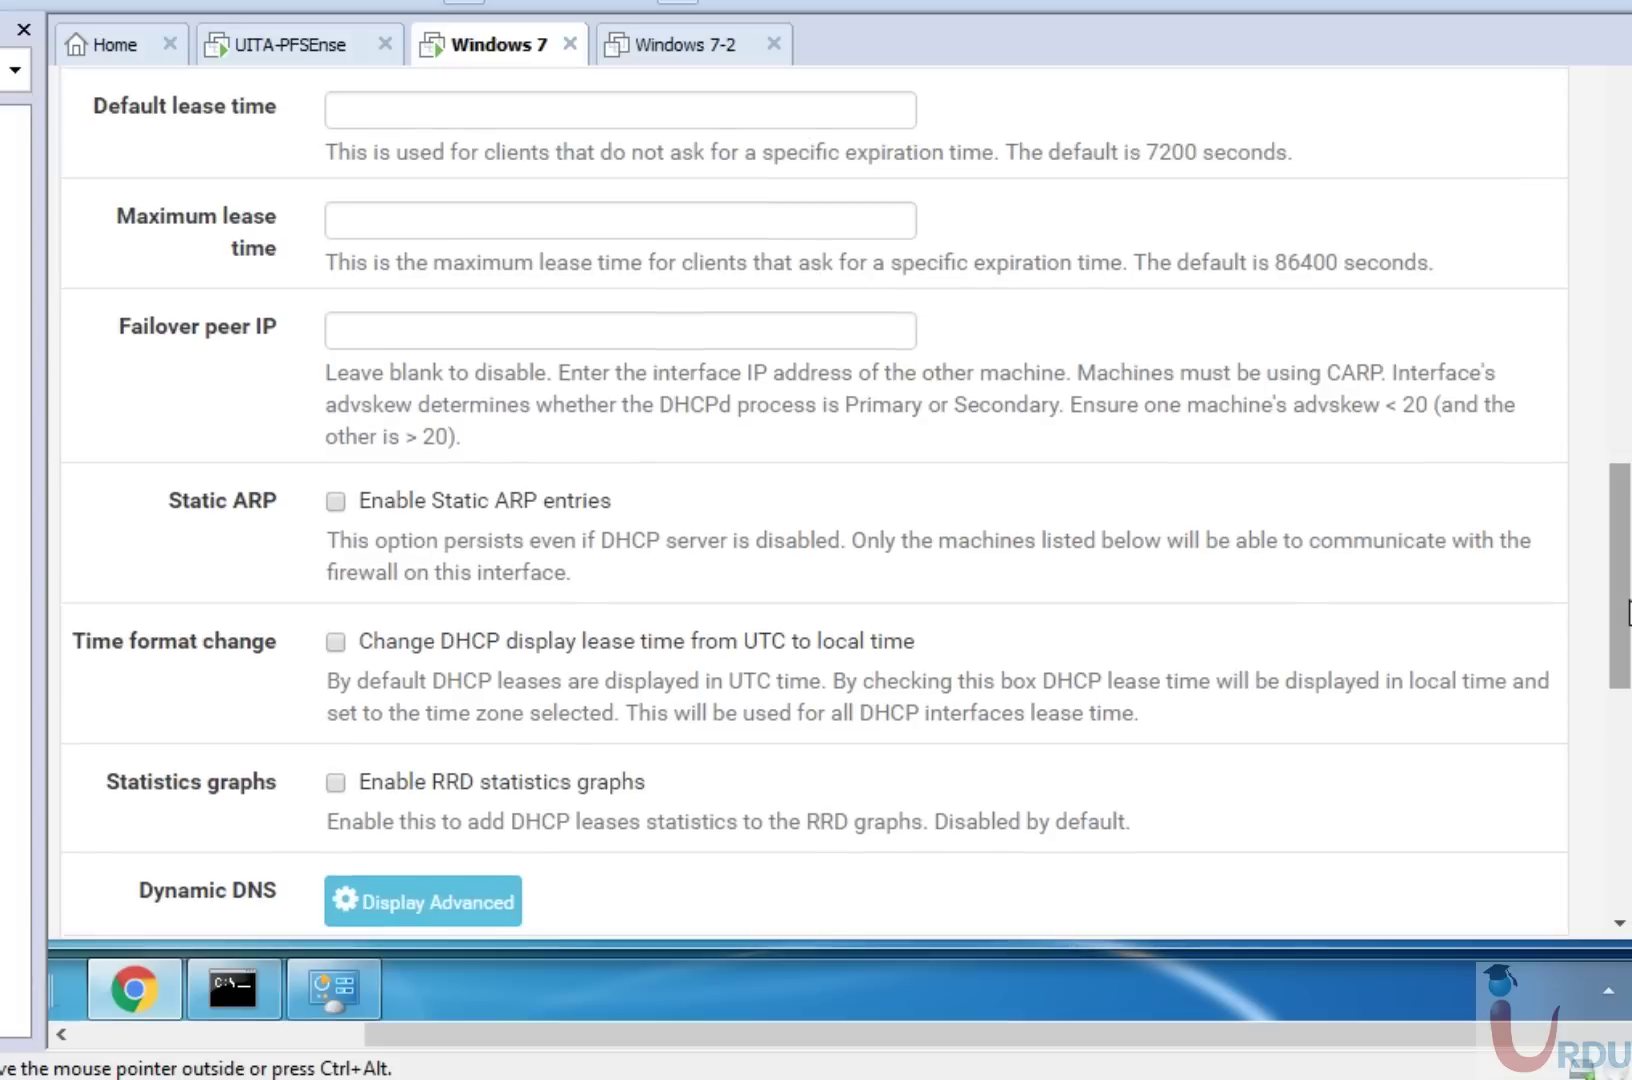
Review the remaining options and save the LAN DHCP server settings.
left_click(575, 330)
left_click_drag(1622, 600, 1625, 632)
scroll(1625, 640, "down", 5)
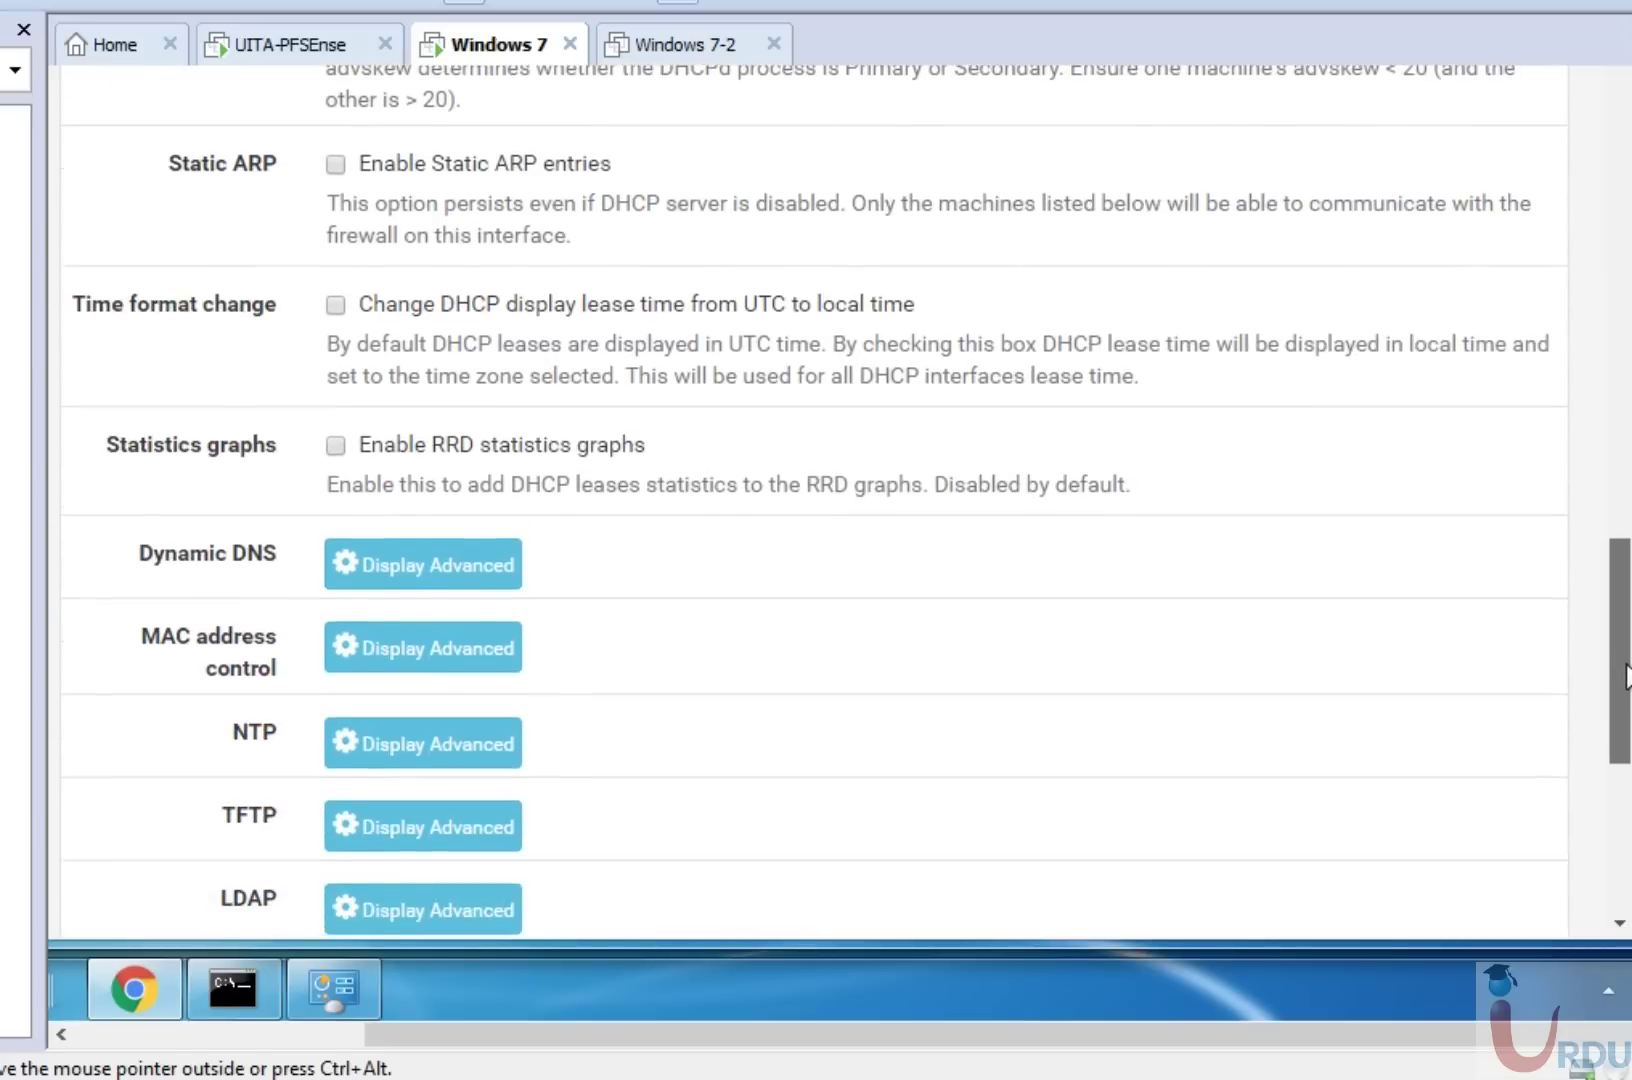
scroll(815, 500, "down", 3)
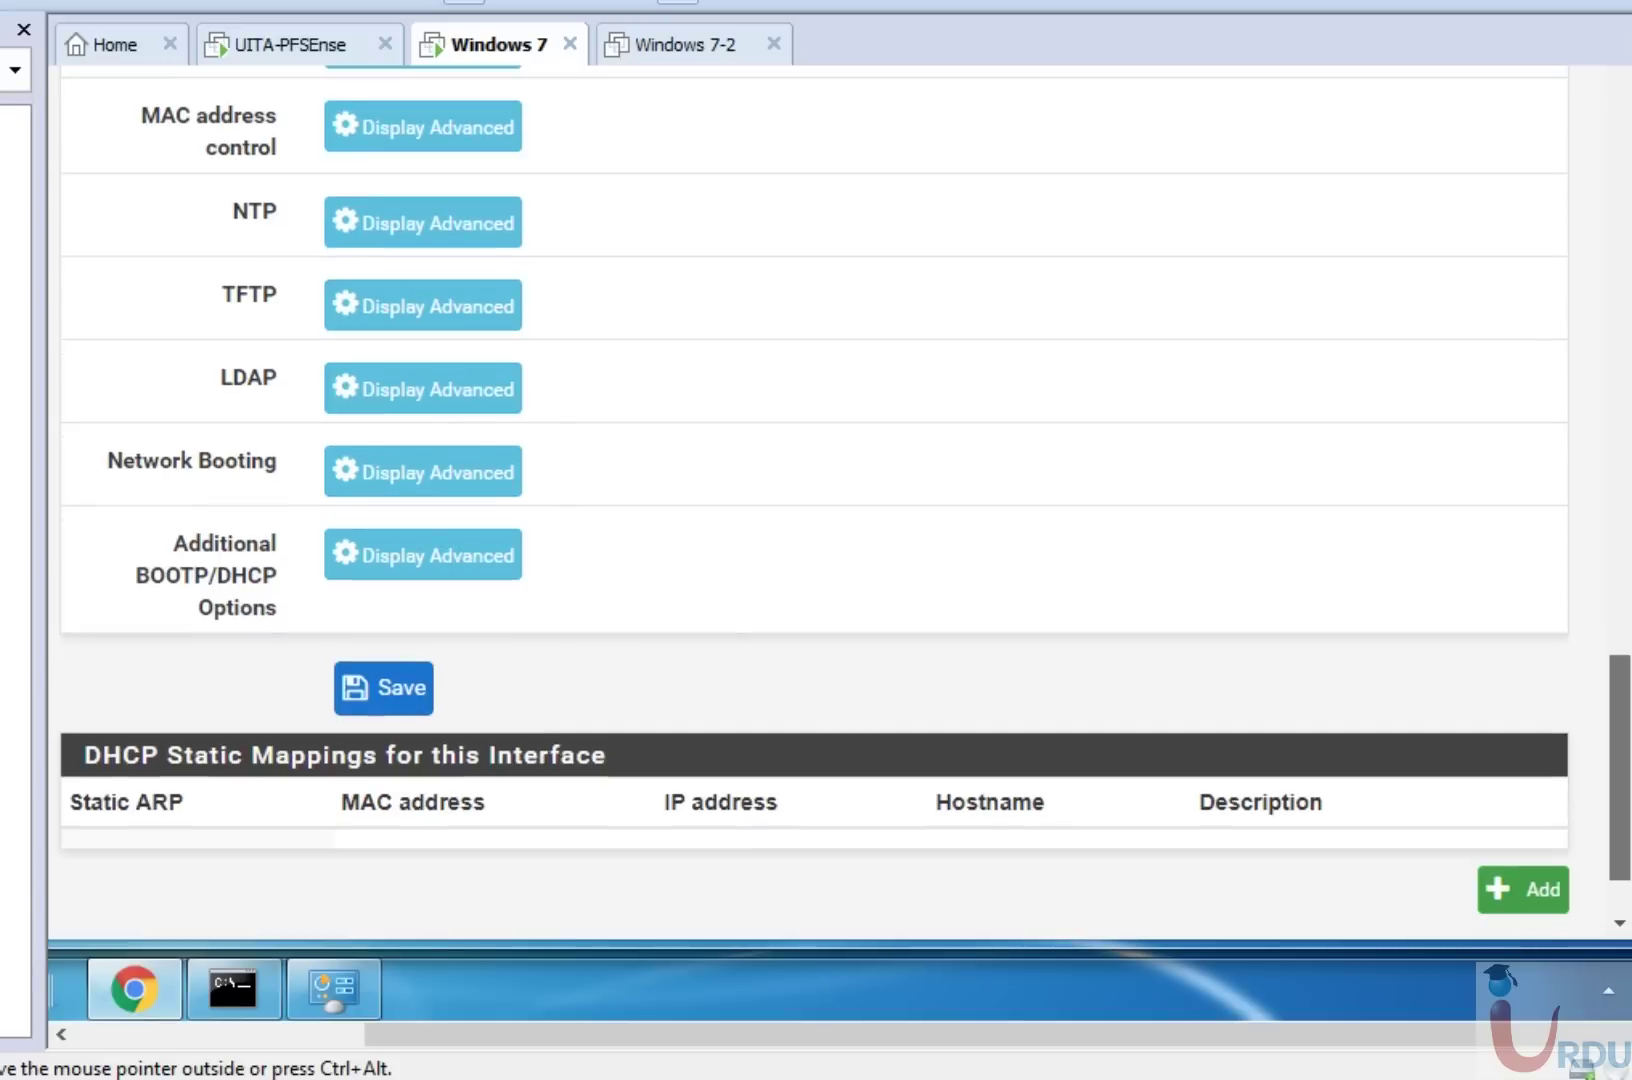
scroll(815, 500, "up", 2)
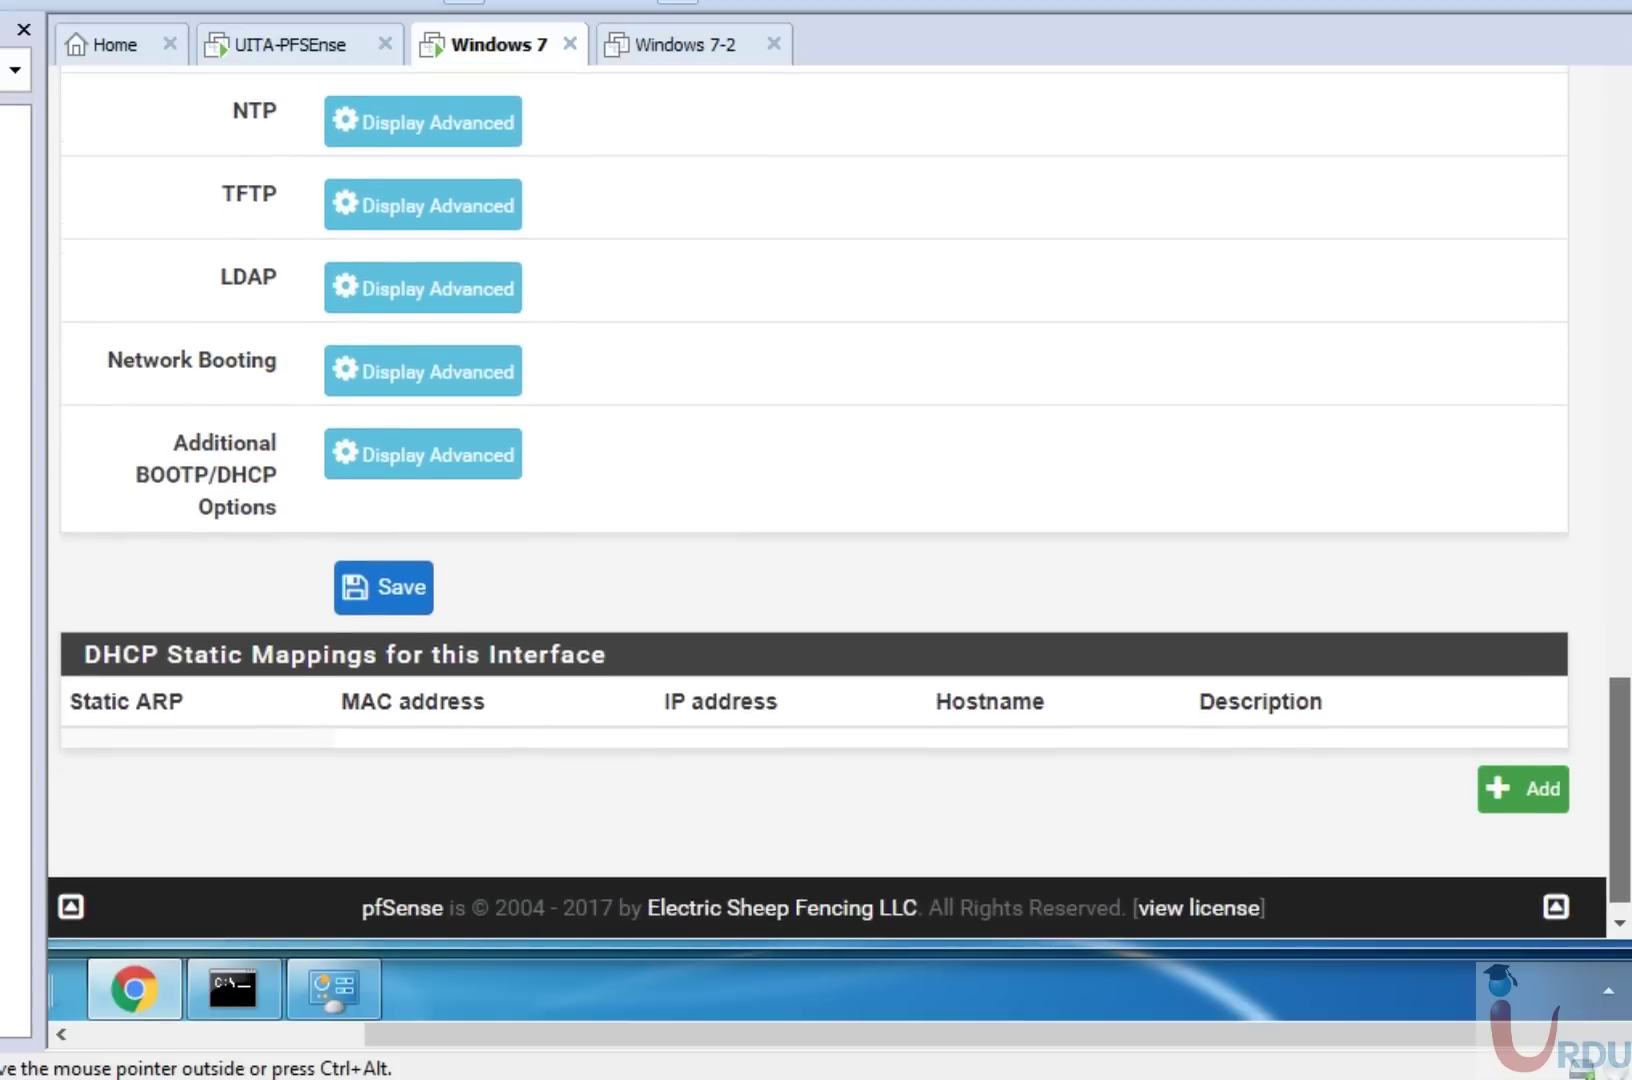
scroll(1624, 680, "up", 4)
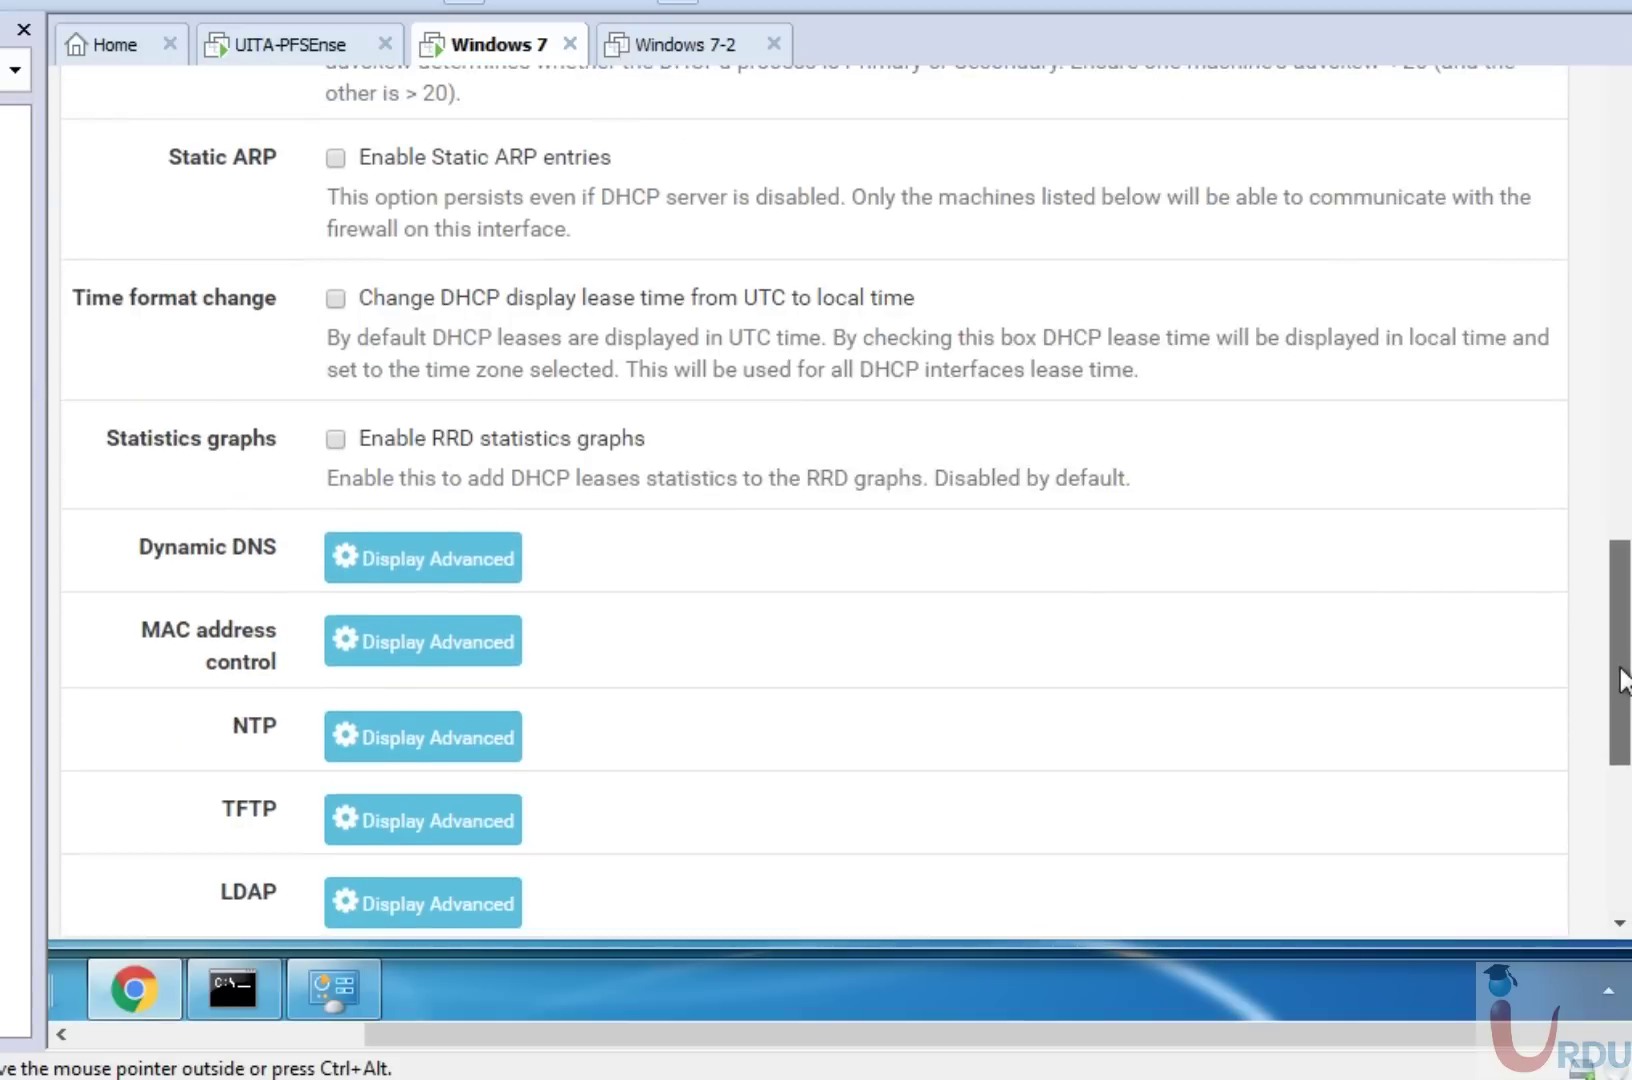
left_click_drag(1624, 680, 1588, 878)
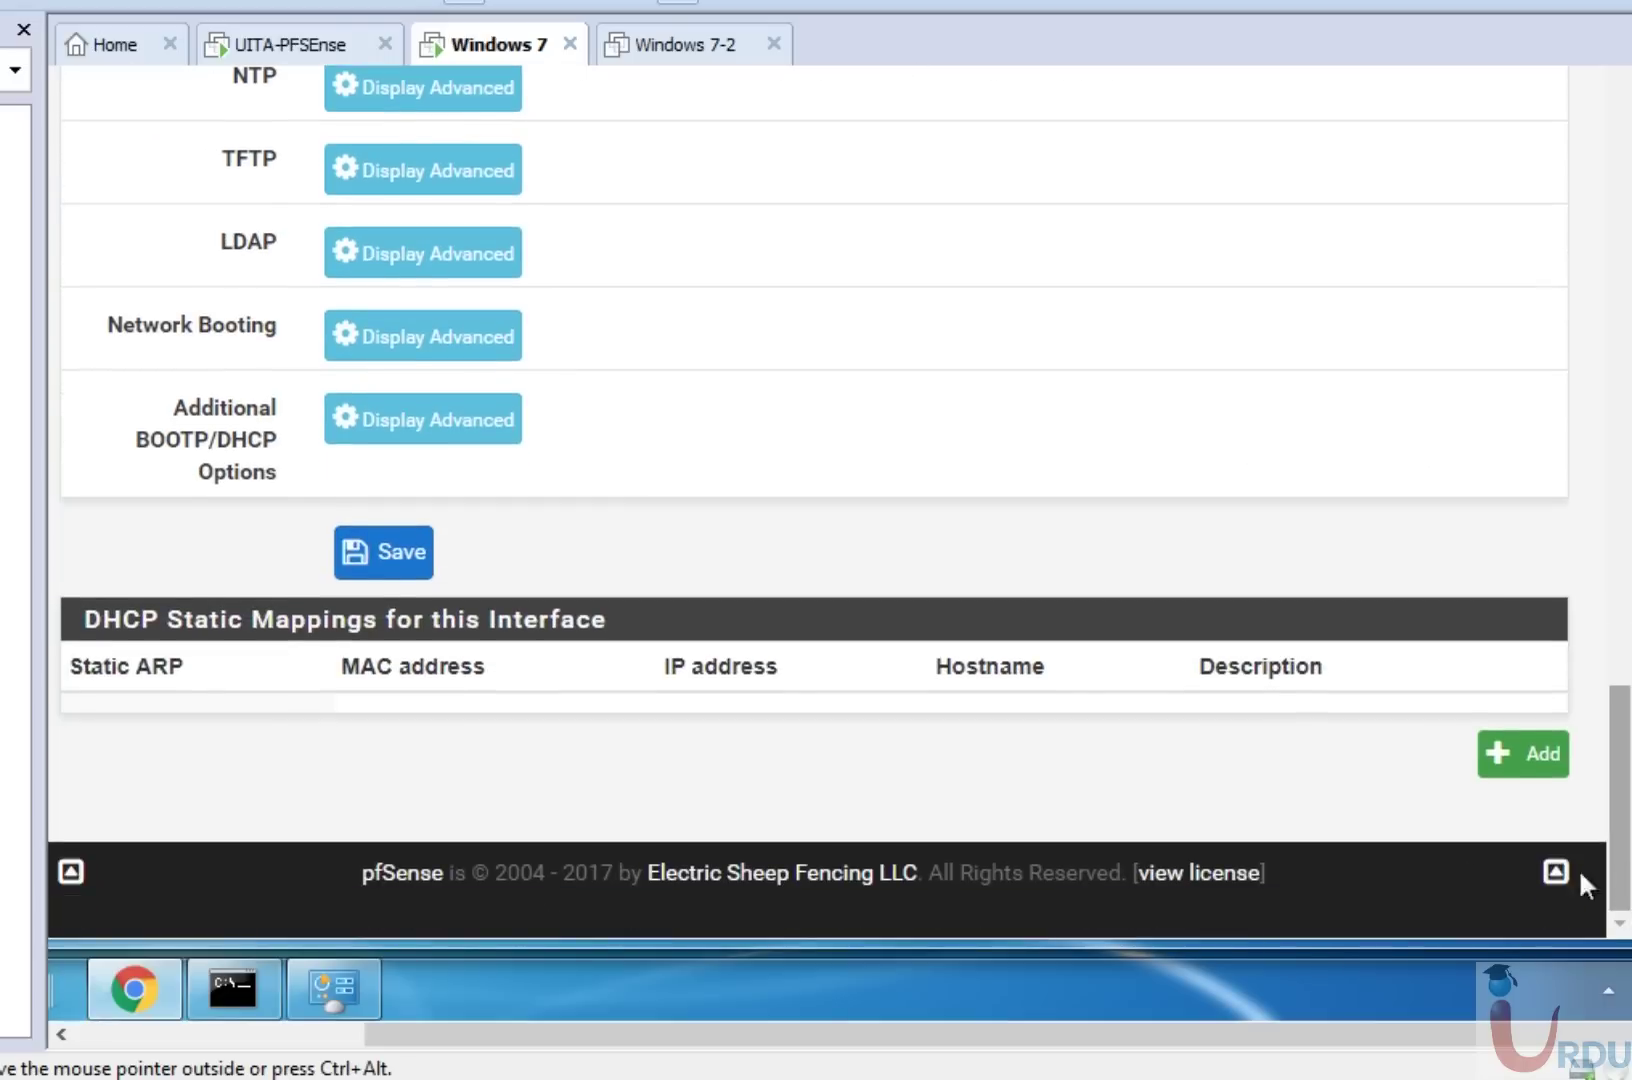
left_click(400, 565)
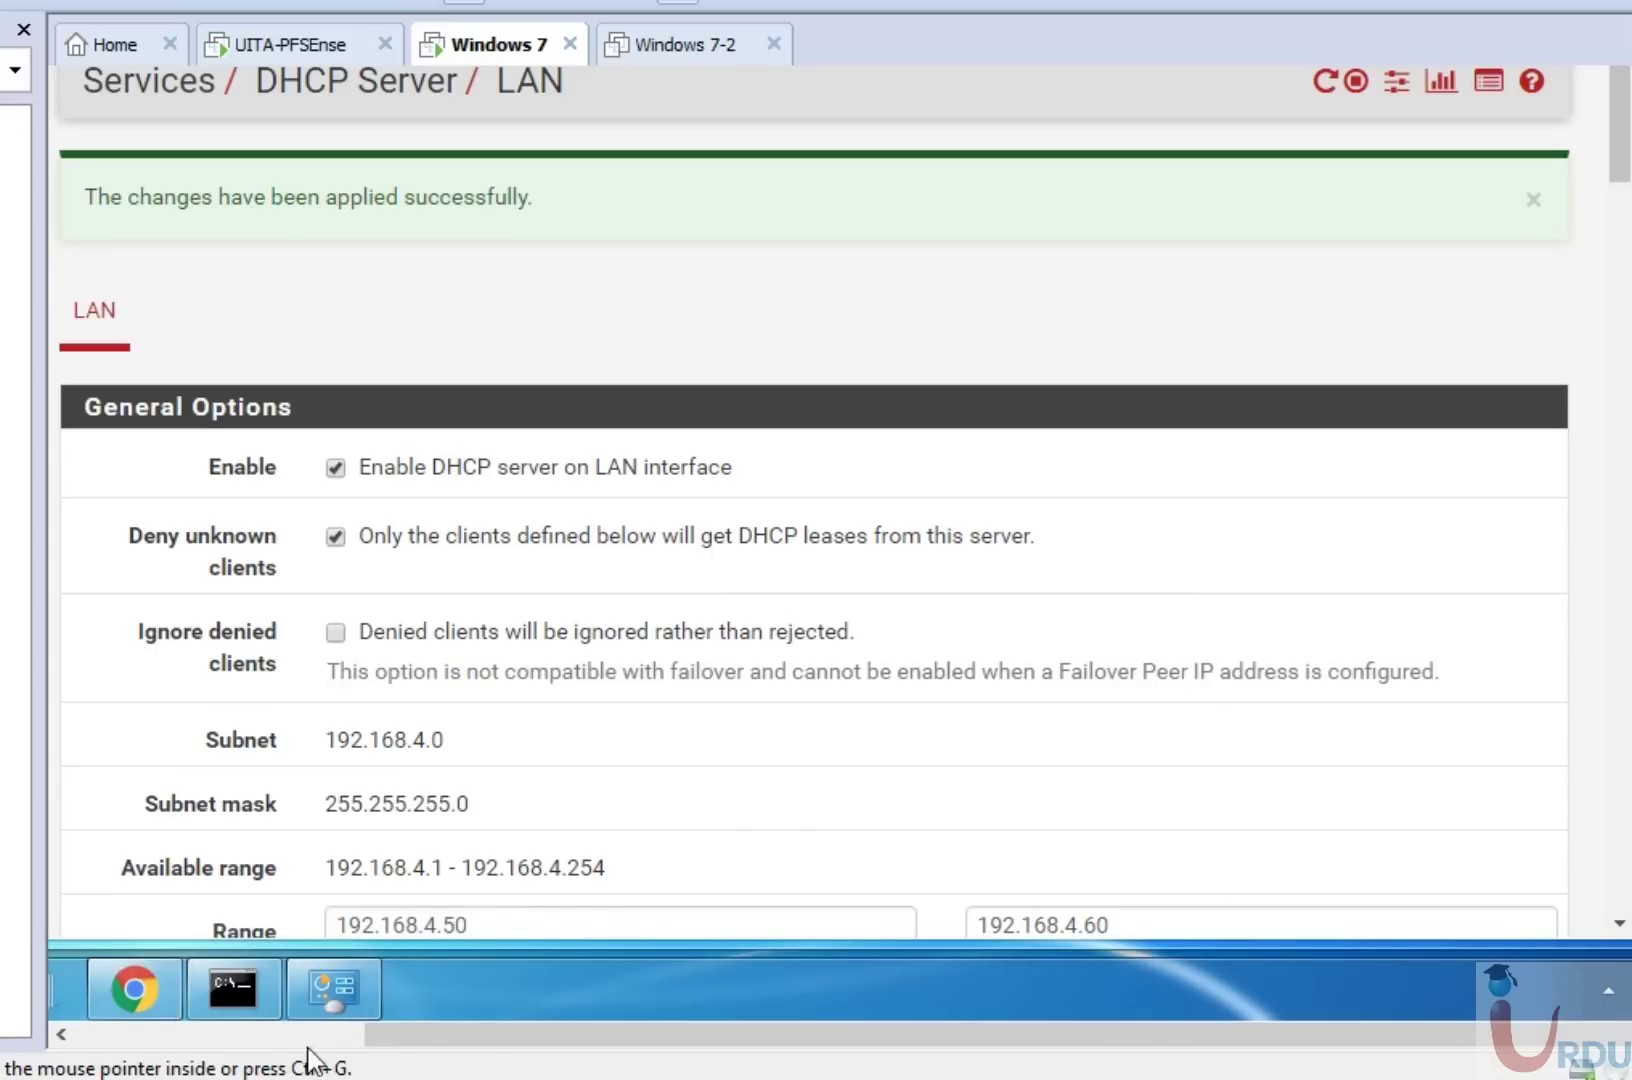
Run ipconfig /release, then ipconfig /renew in the Command Prompt.
left_click(233, 988)
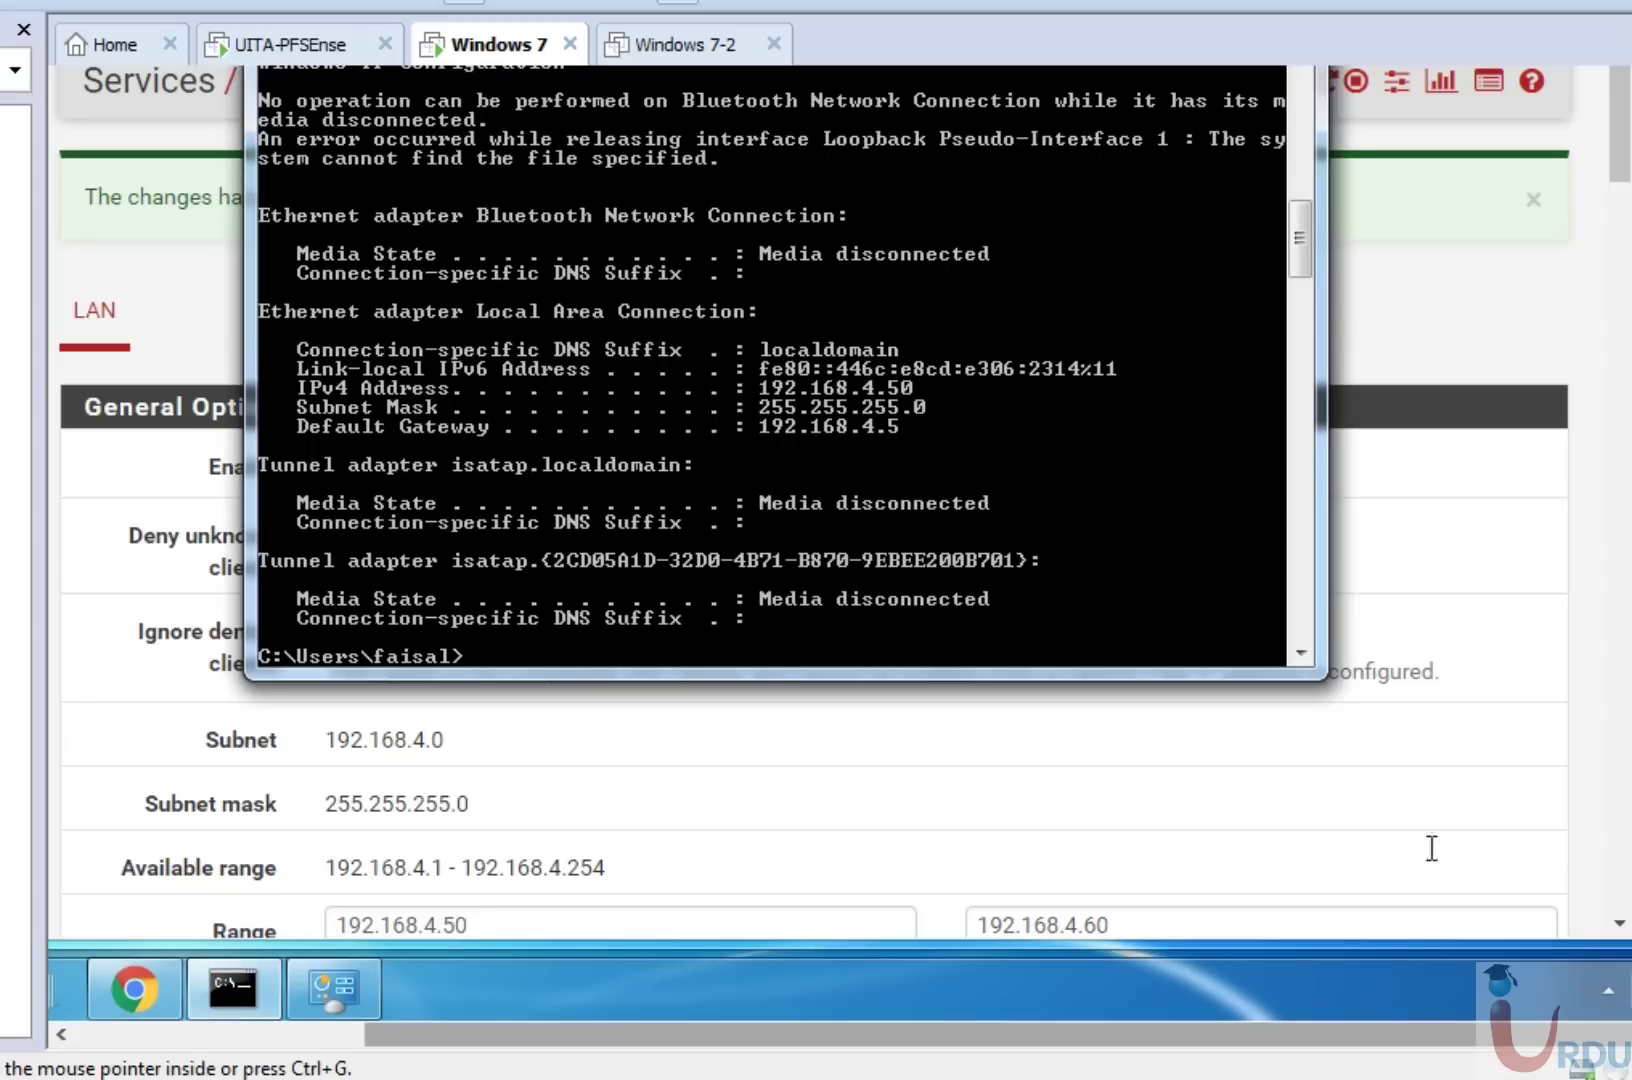
type("ipconfig /release")
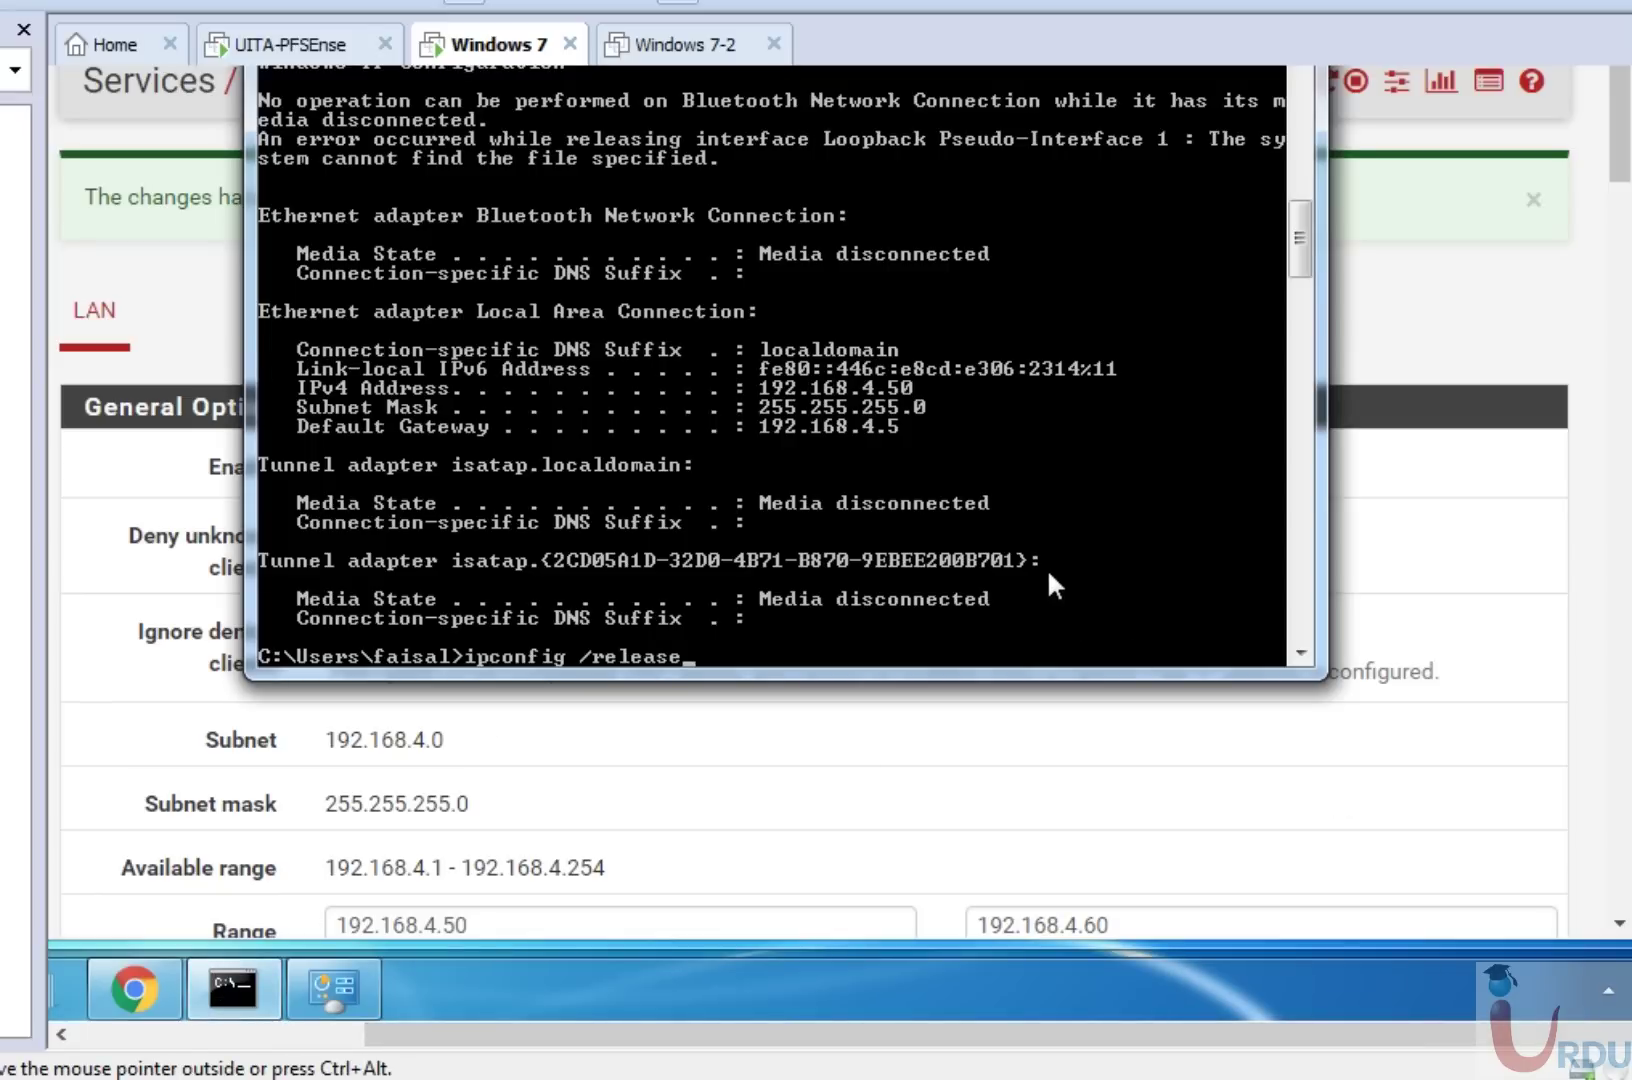
key("Return")
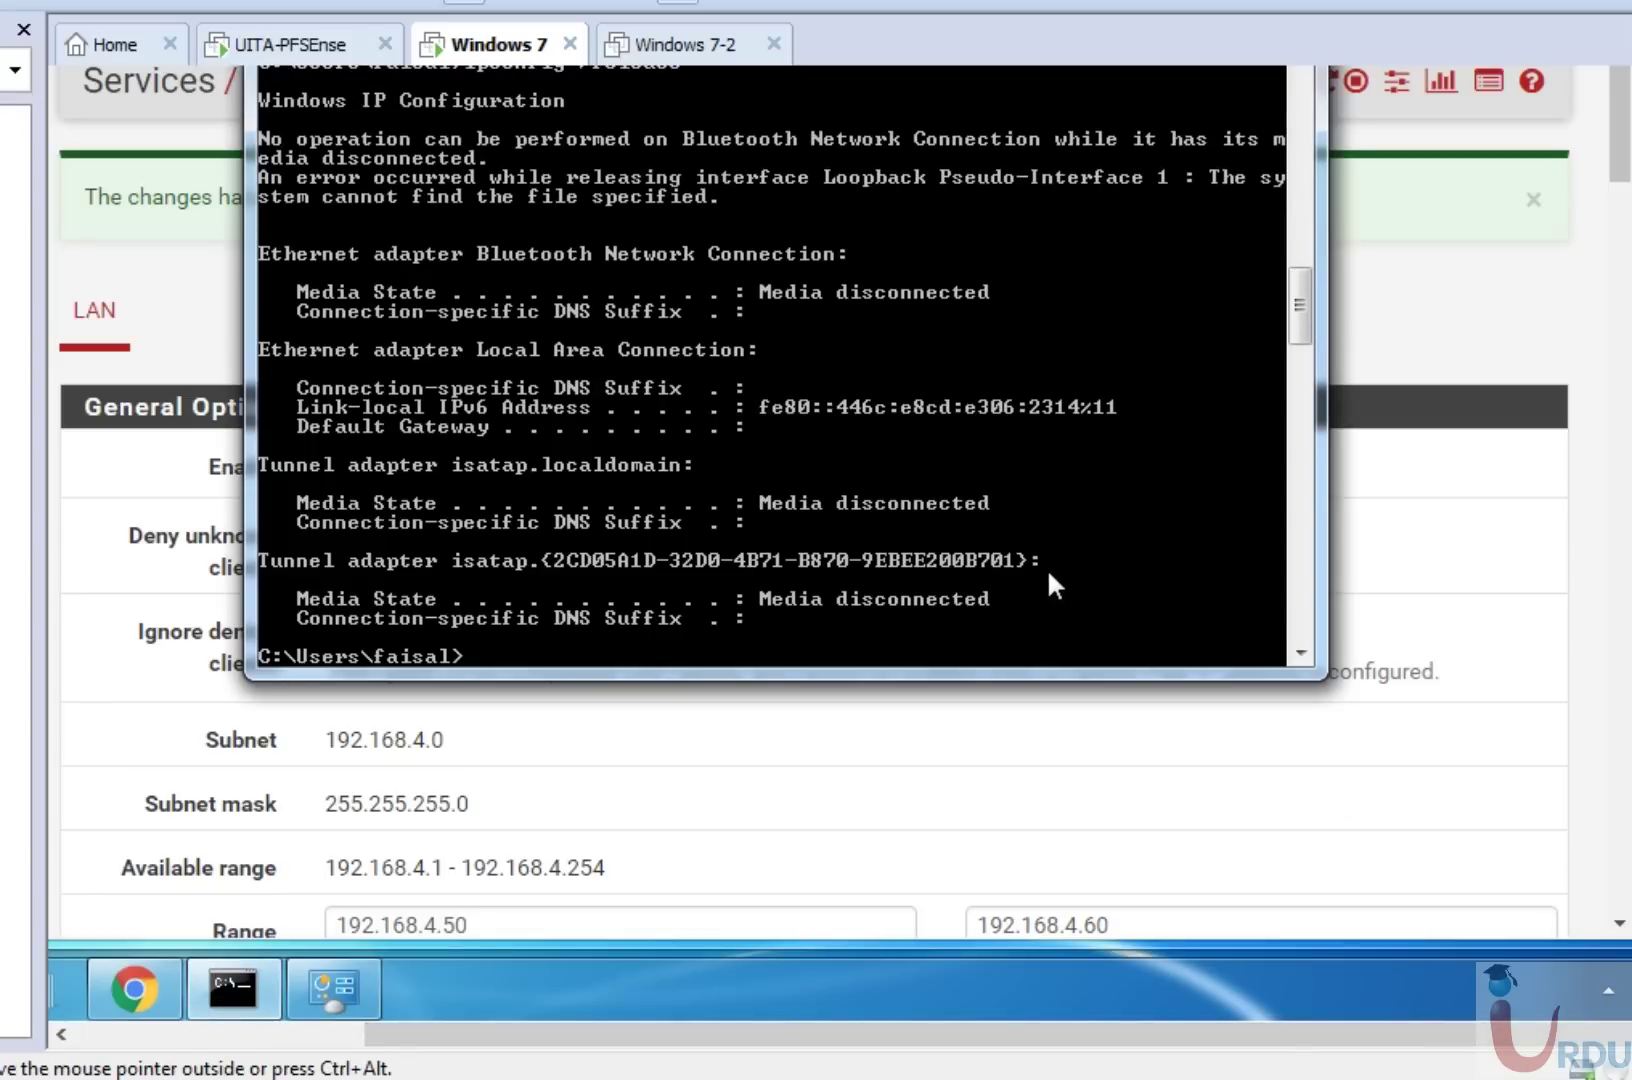
key("Up")
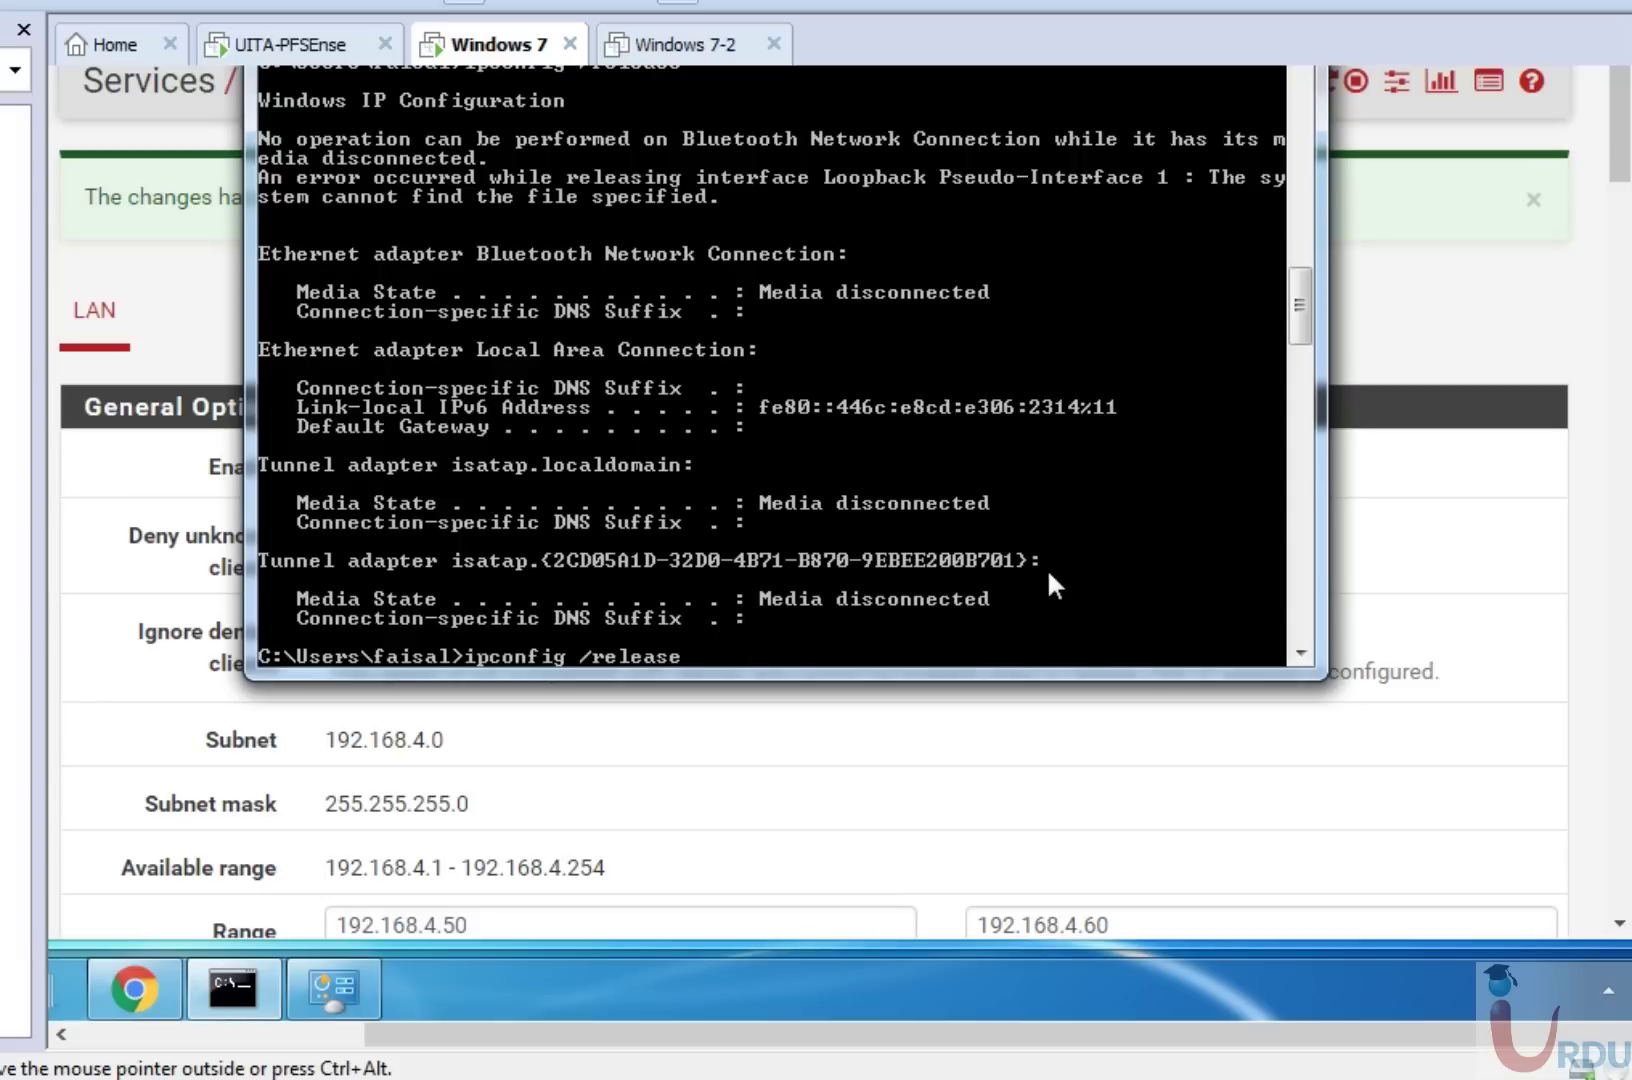
key("BackSpace")
key("BackSpace")
key("BackSpace")
key("BackSpace")
key("BackSpace")
key("BackSpace")
key("BackSpace")
key("BackSpace")
key("BackSpace")
key("BackSpace")
key("BackSpace")
type("gi")
key("BackSpace")
key("BackSpace")
type("ig /release")
key("BackSpace")
key("BackSpace")
key("BackSpace")
key("BackSpace")
key("BackSpace")
type("new")
key("Return")
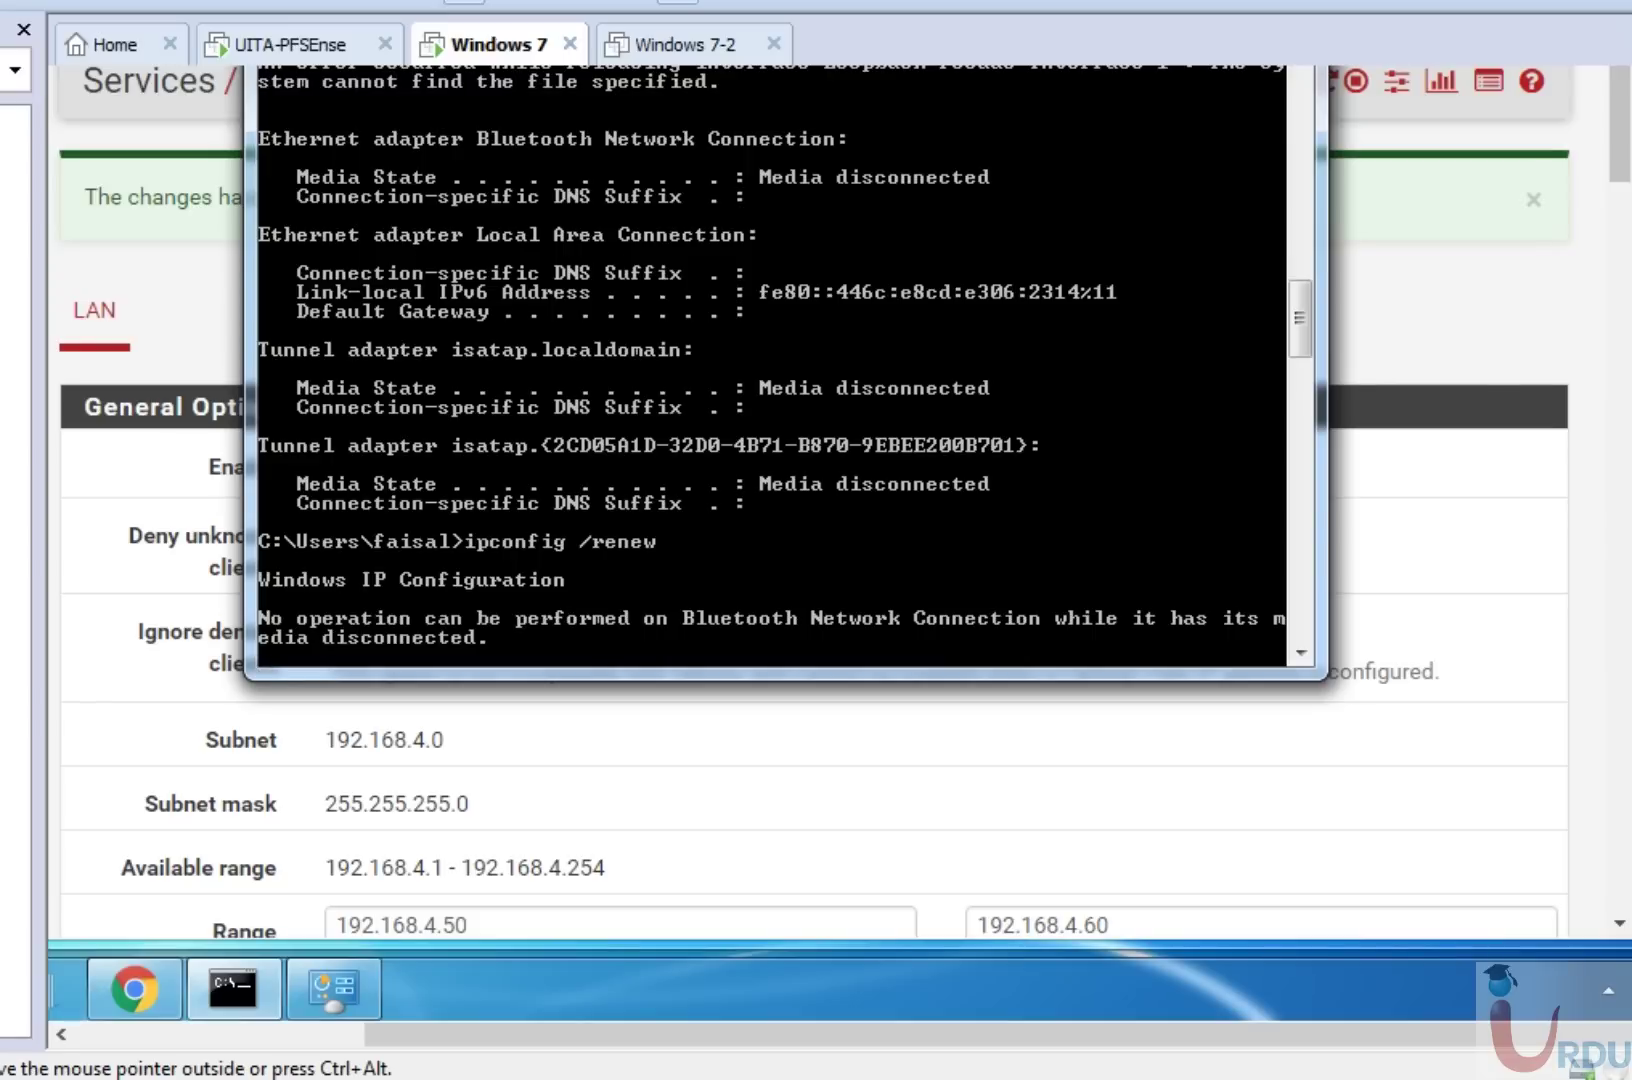
Make the console taller and recheck the ipconfig /renew output.
left_click(1622, 162)
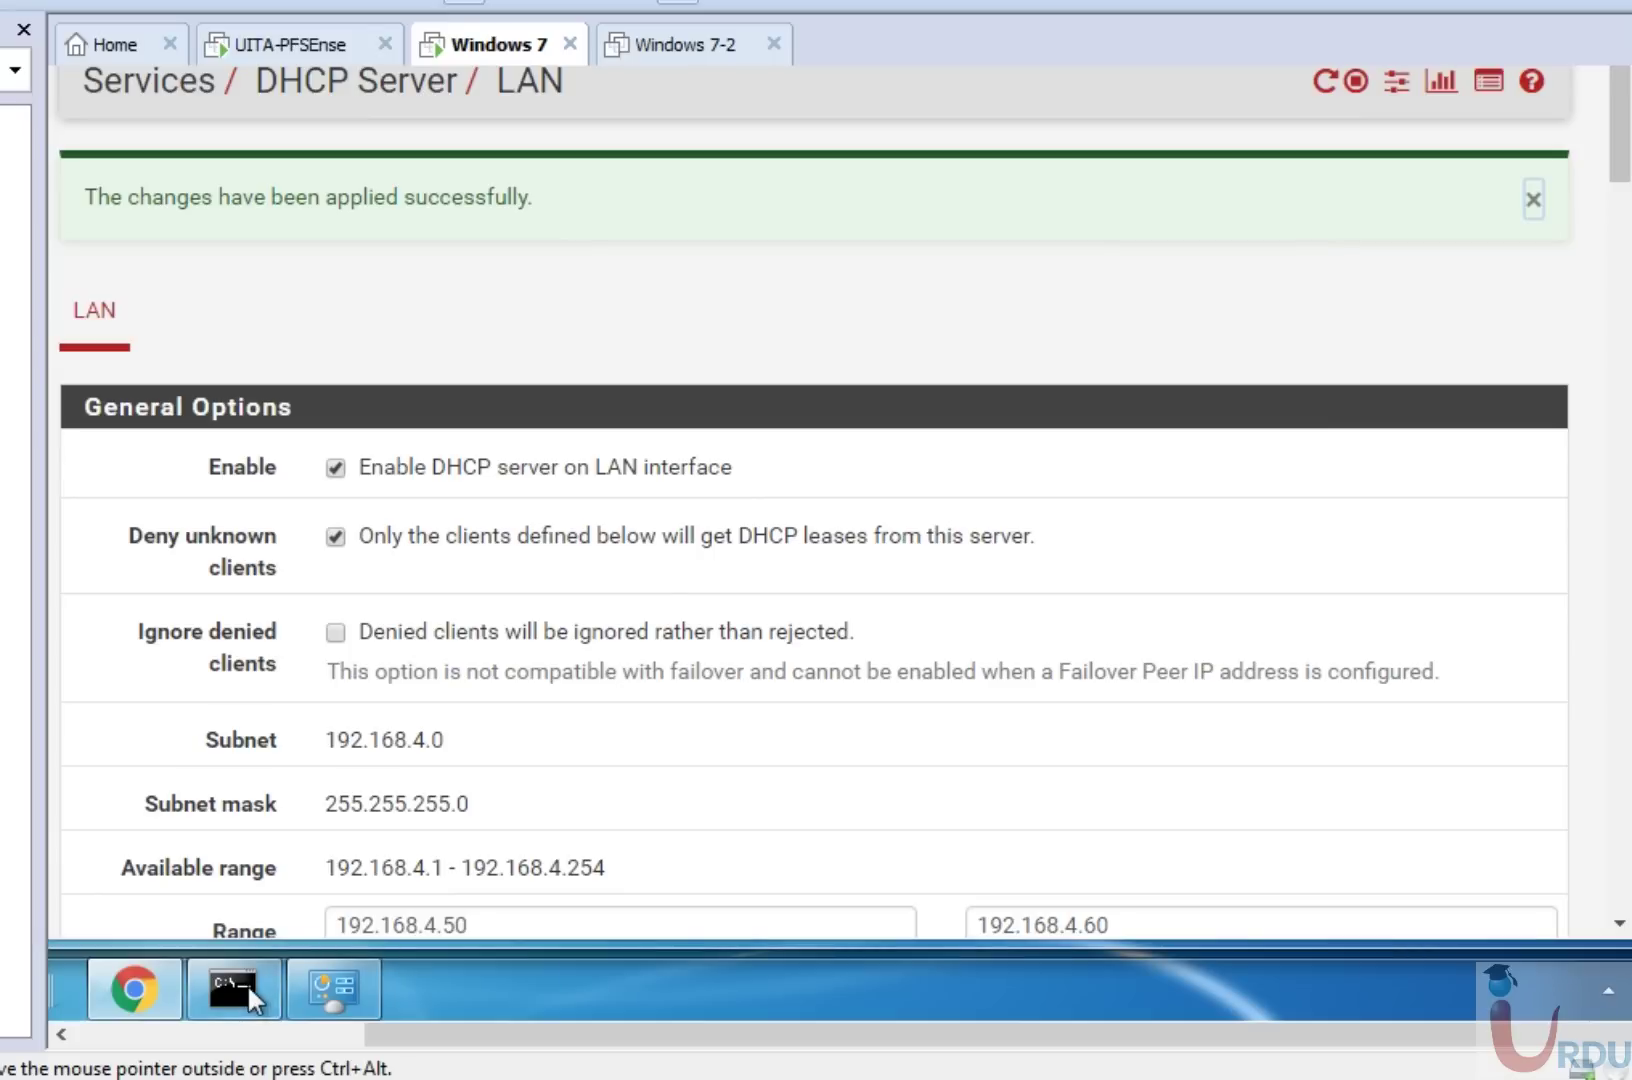
left_click(247, 983)
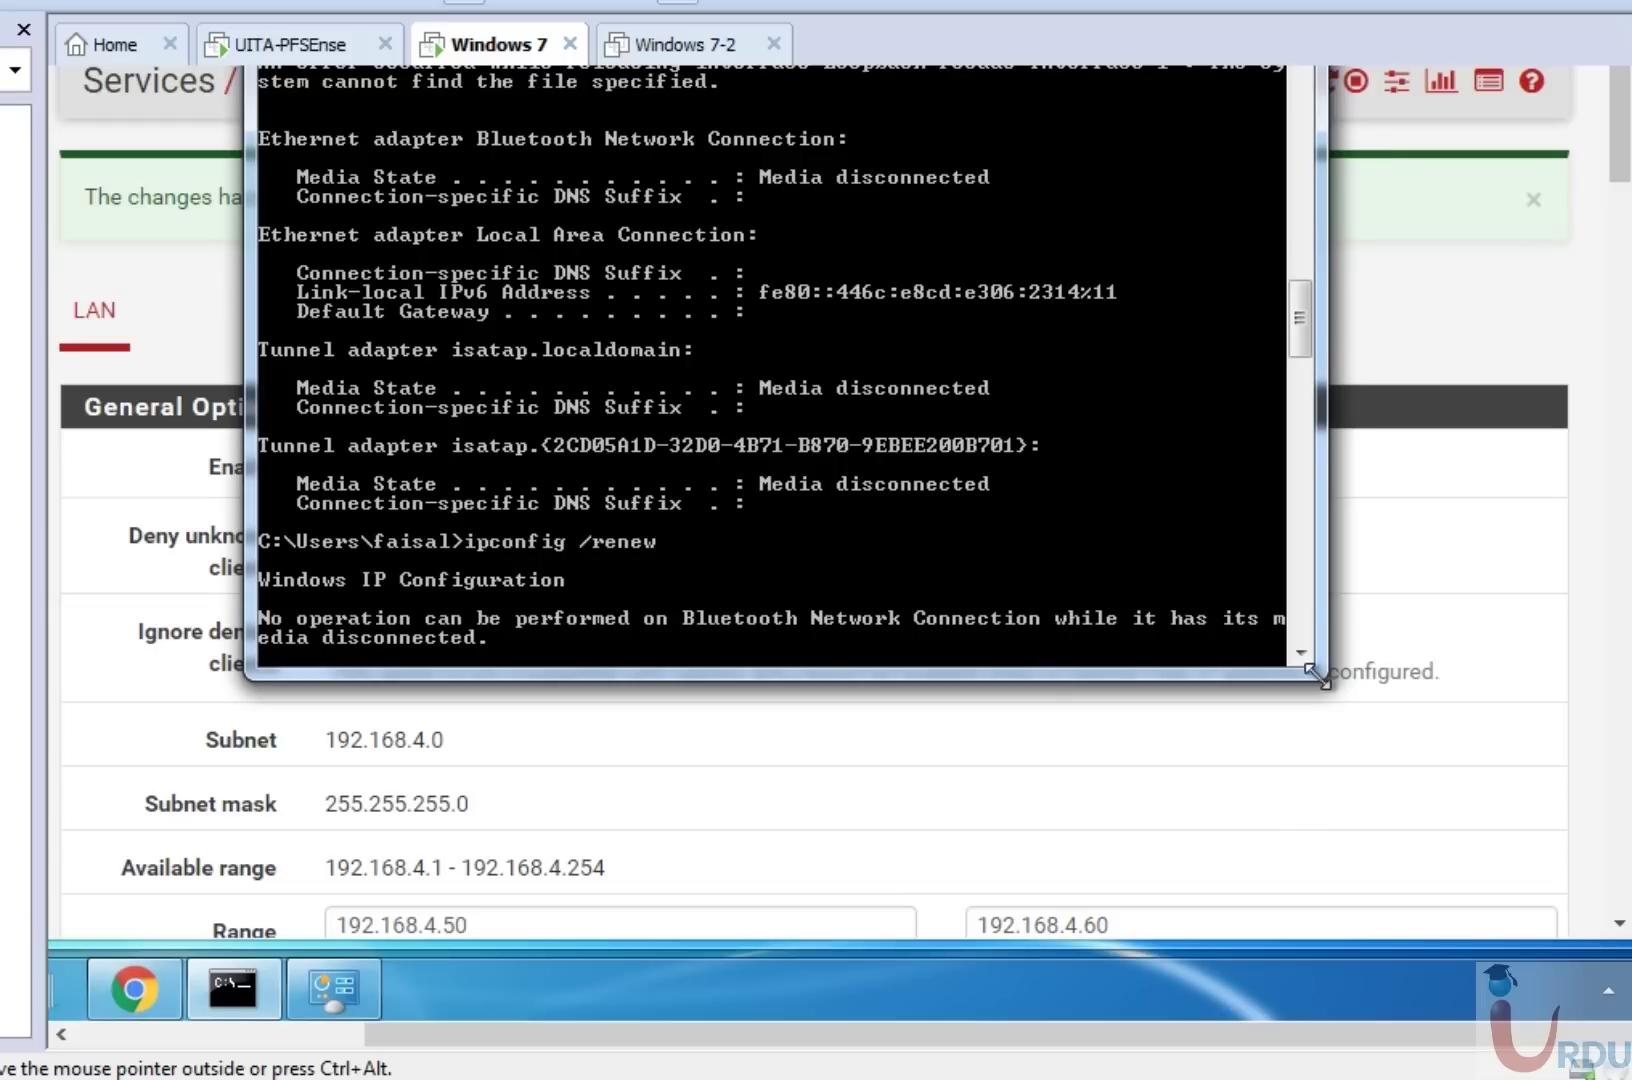
left_click_drag(1312, 674, 1418, 915)
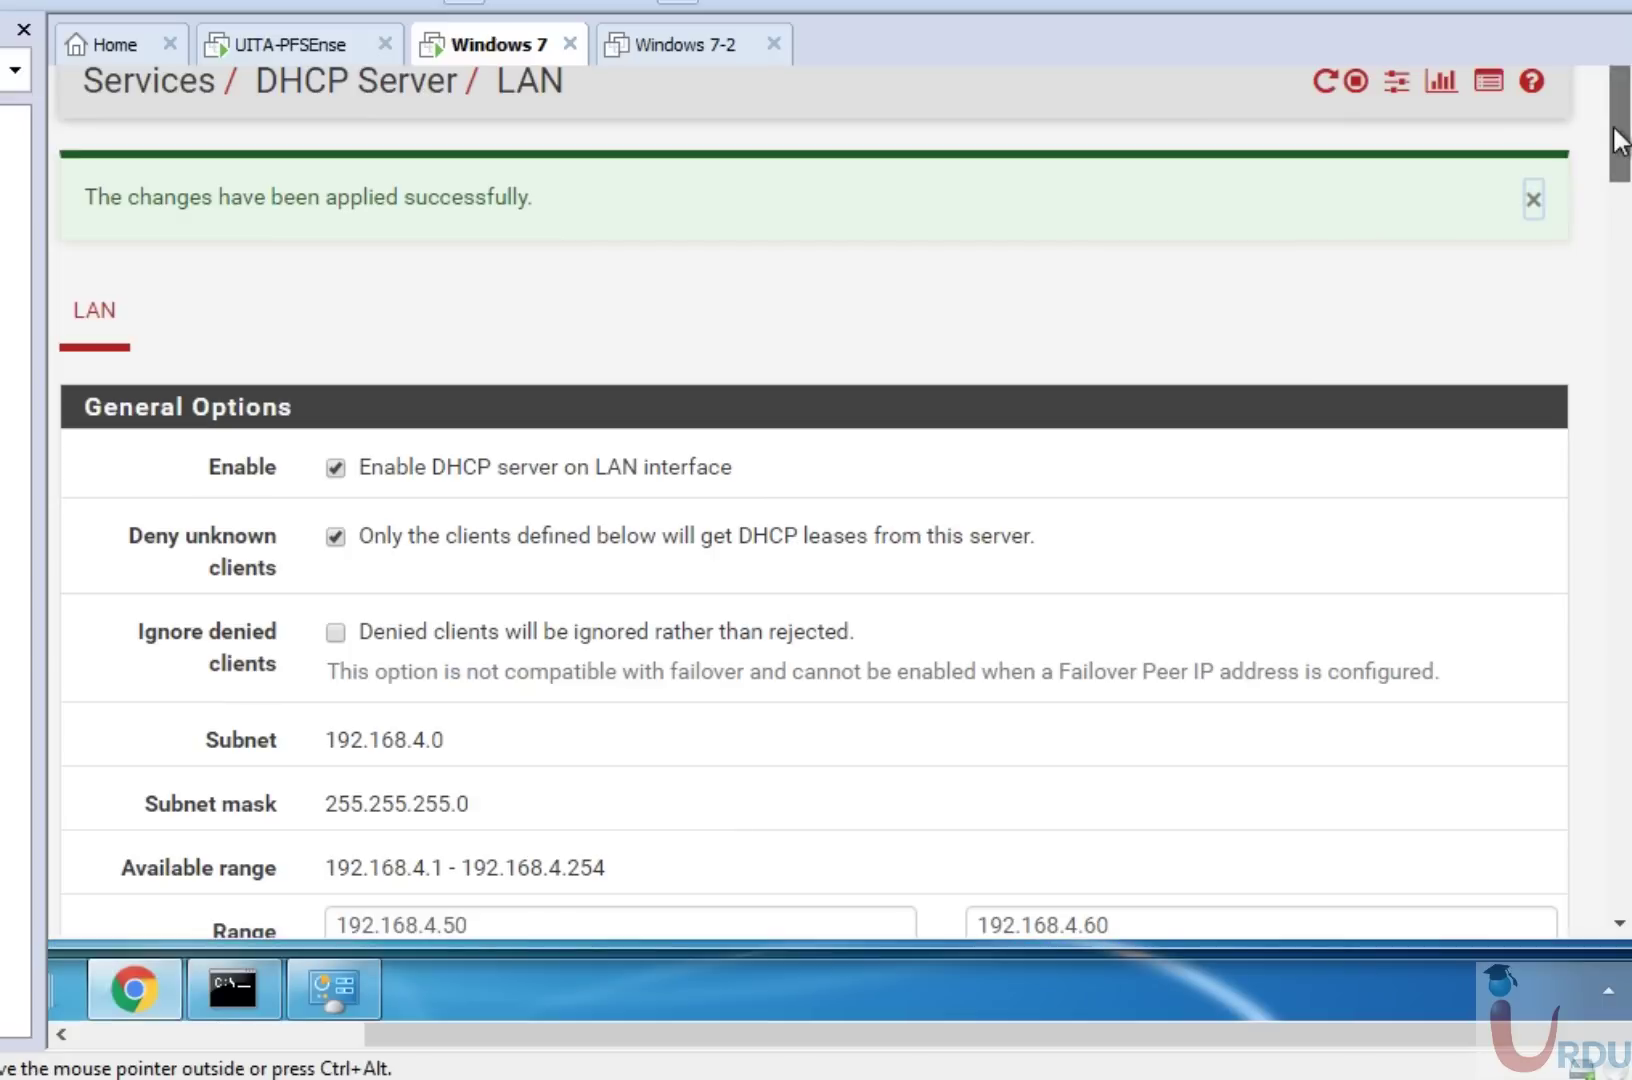
left_click(1618, 140)
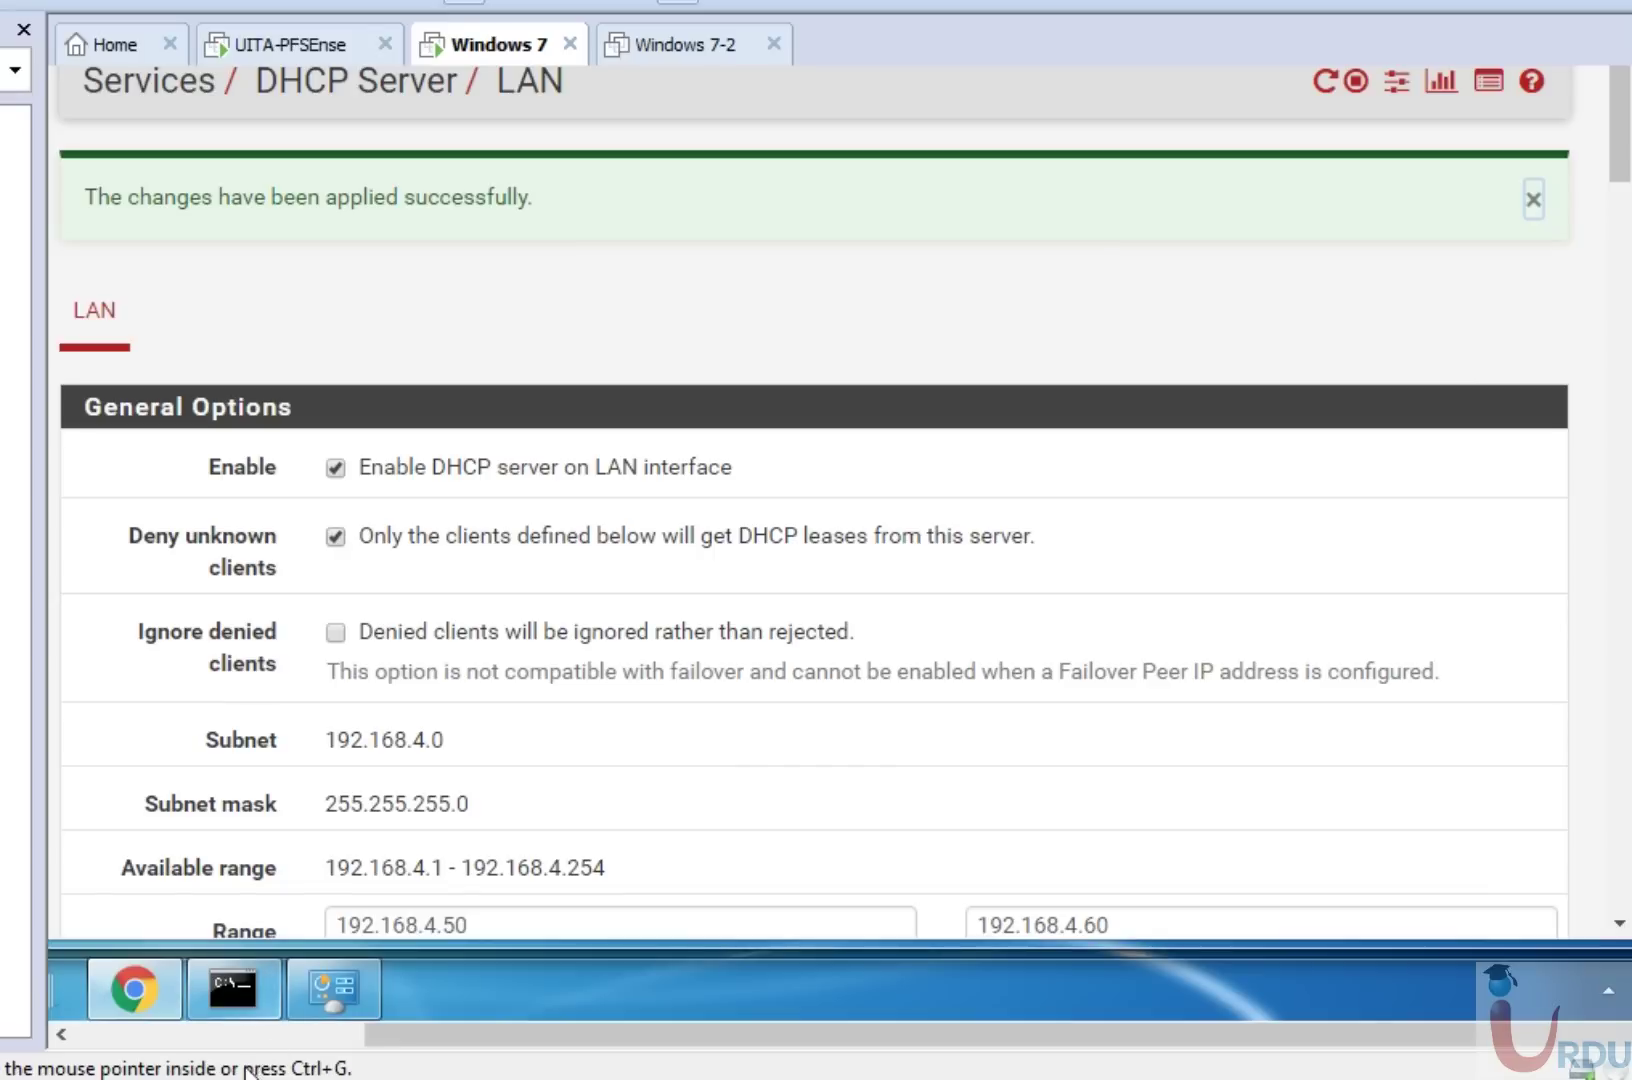
left_click(247, 977)
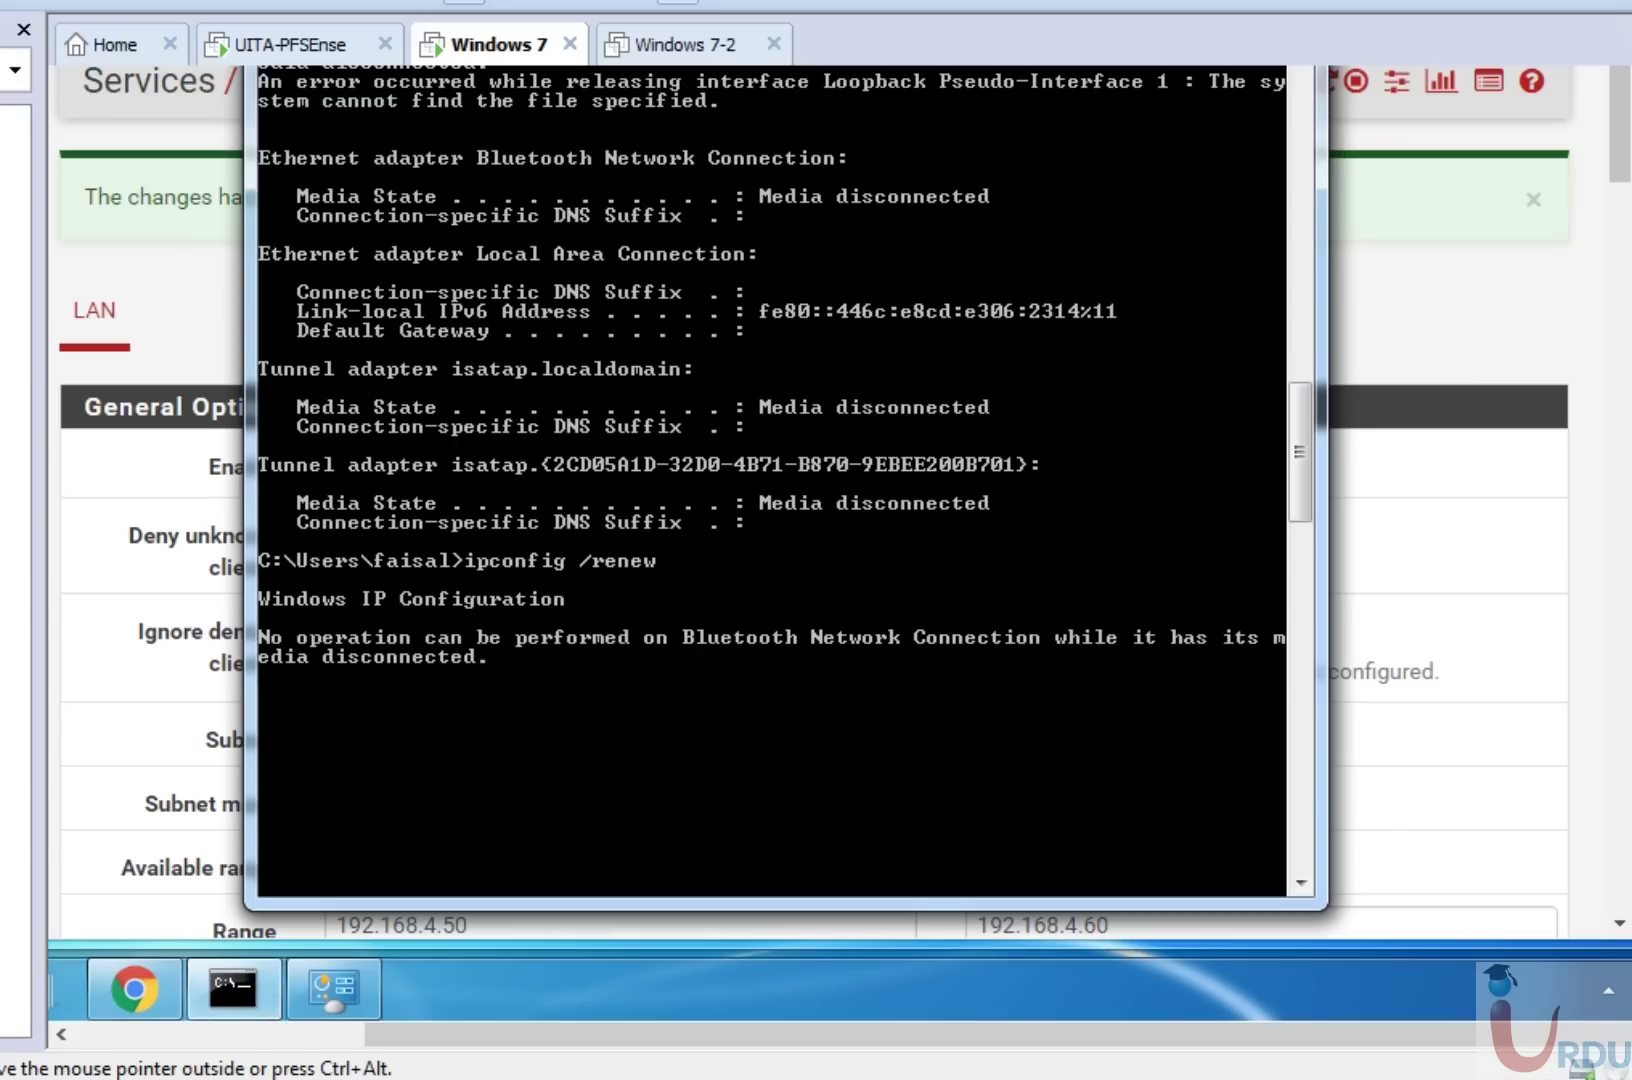
Uncheck Deny unknown clients under General Options and save the LAN DHCP settings.
left_click(1614, 430)
scroll(640, 570, "down", 8)
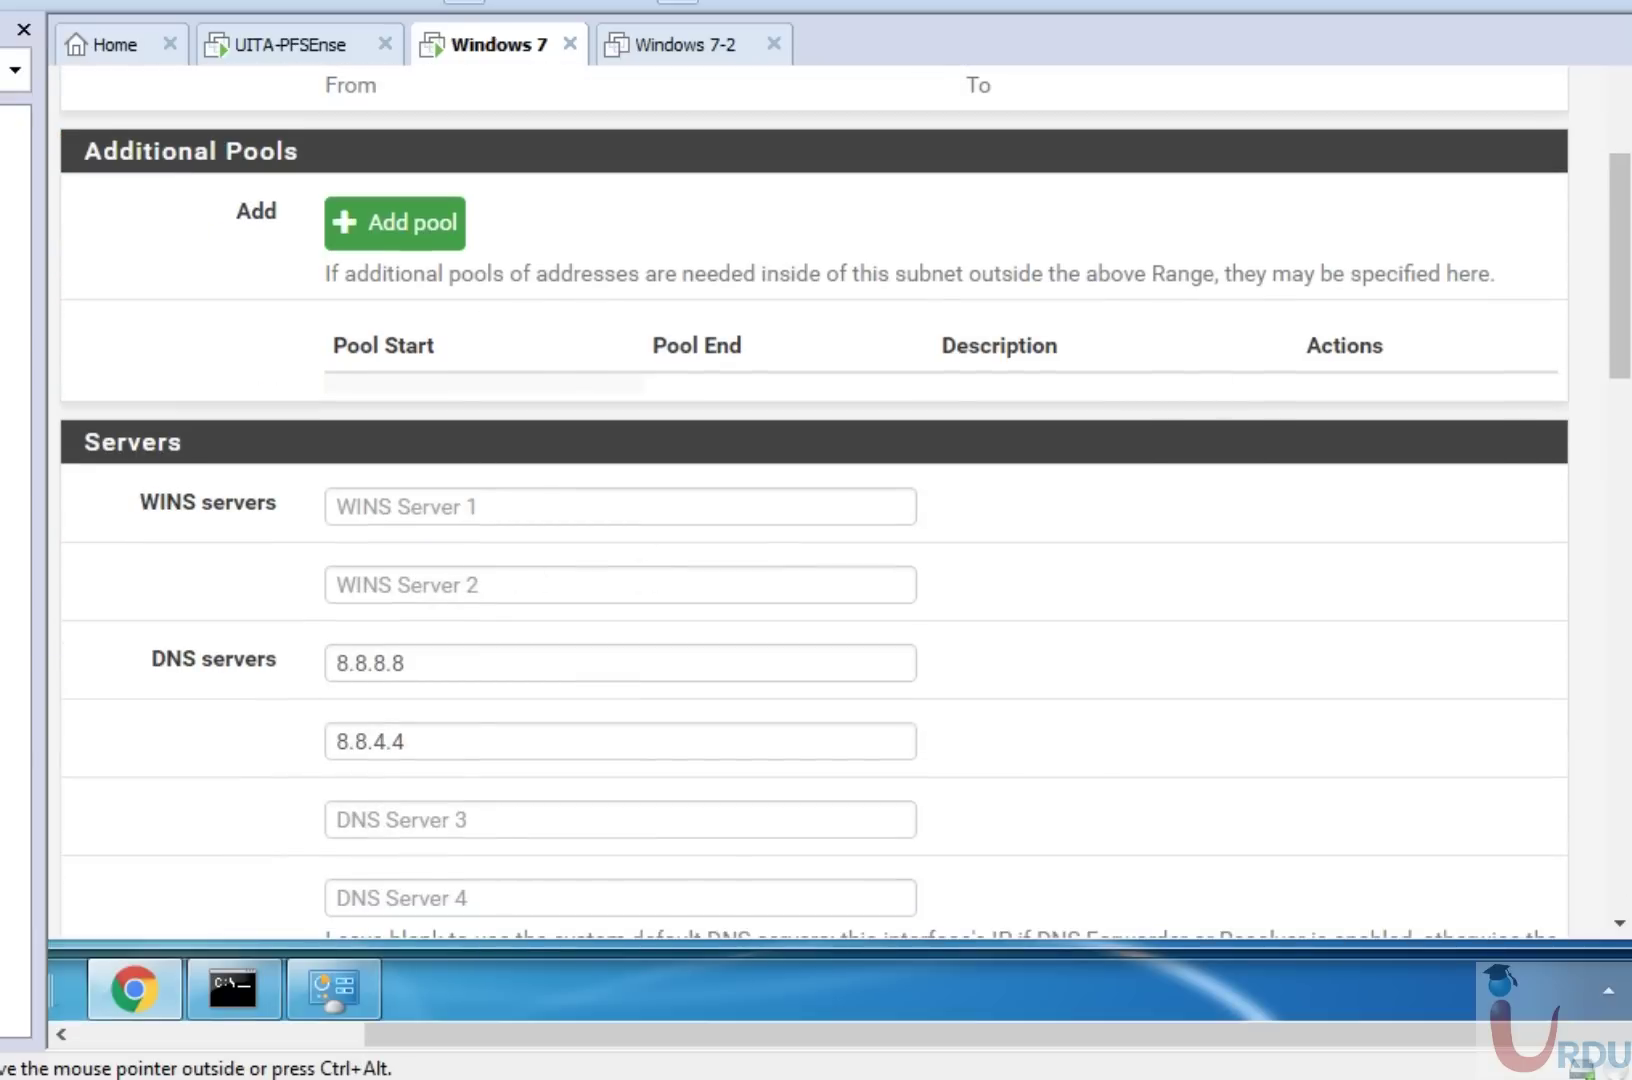
scroll(1614, 290, "up", 5)
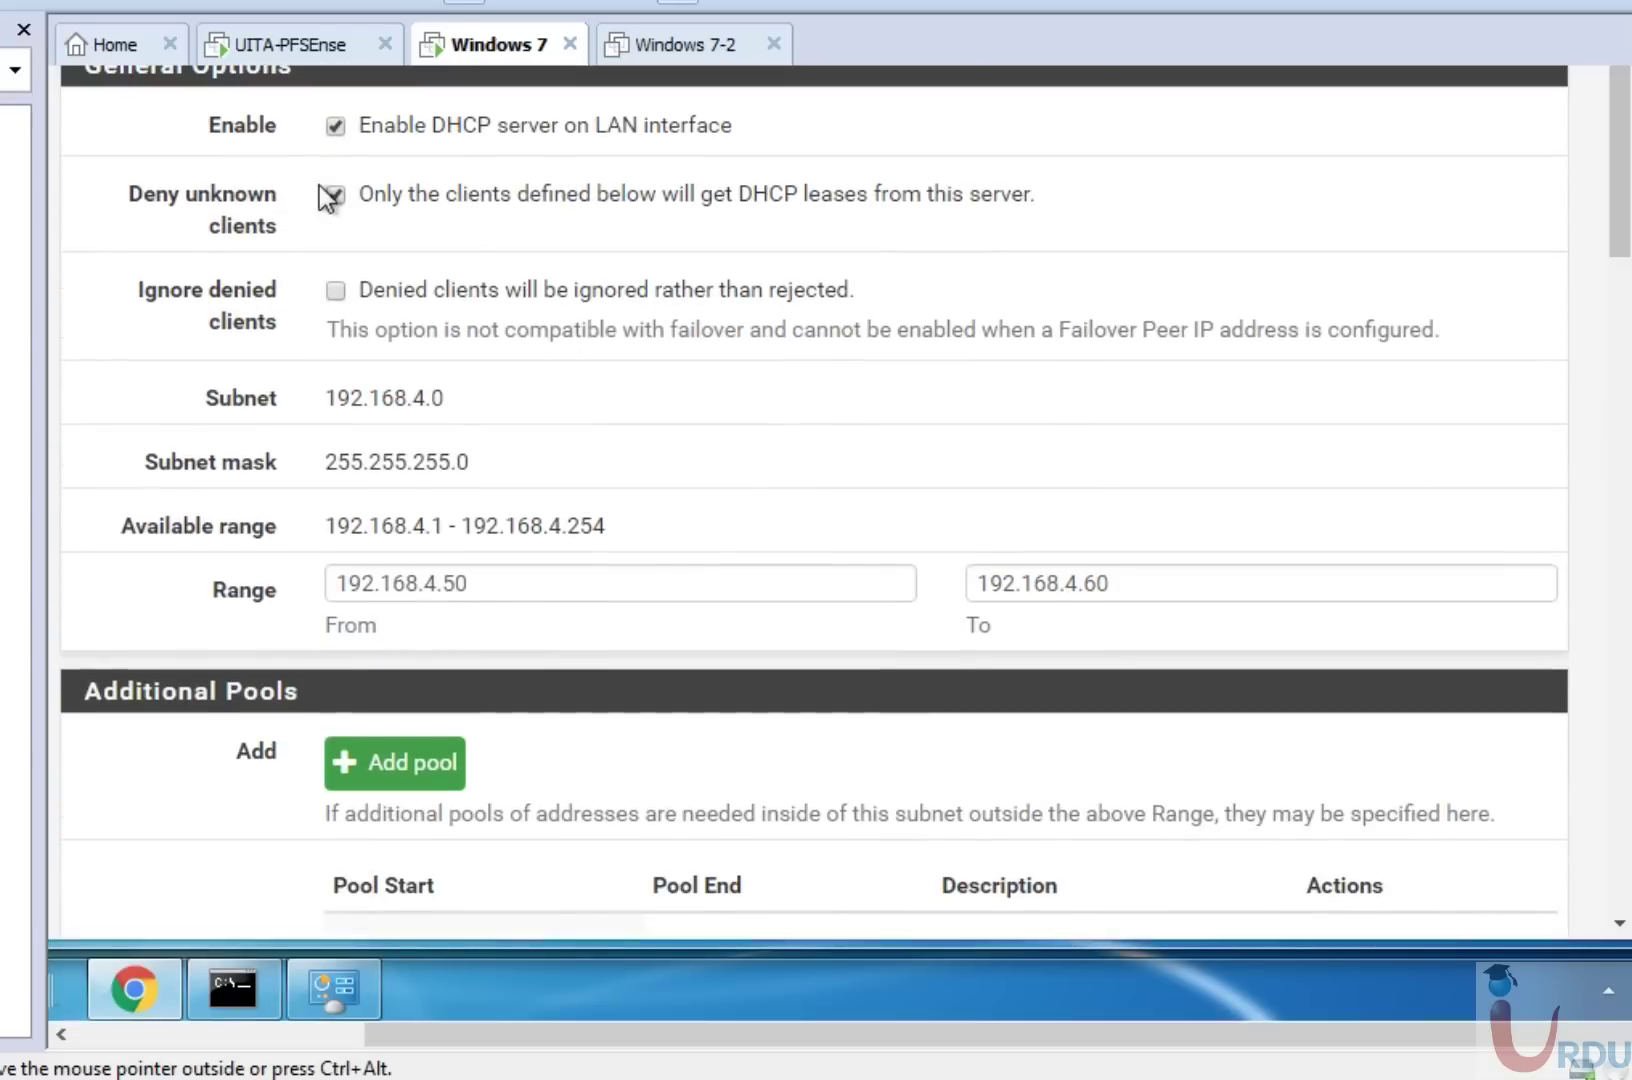
left_click(336, 195)
scroll(1630, 705, "down", 10)
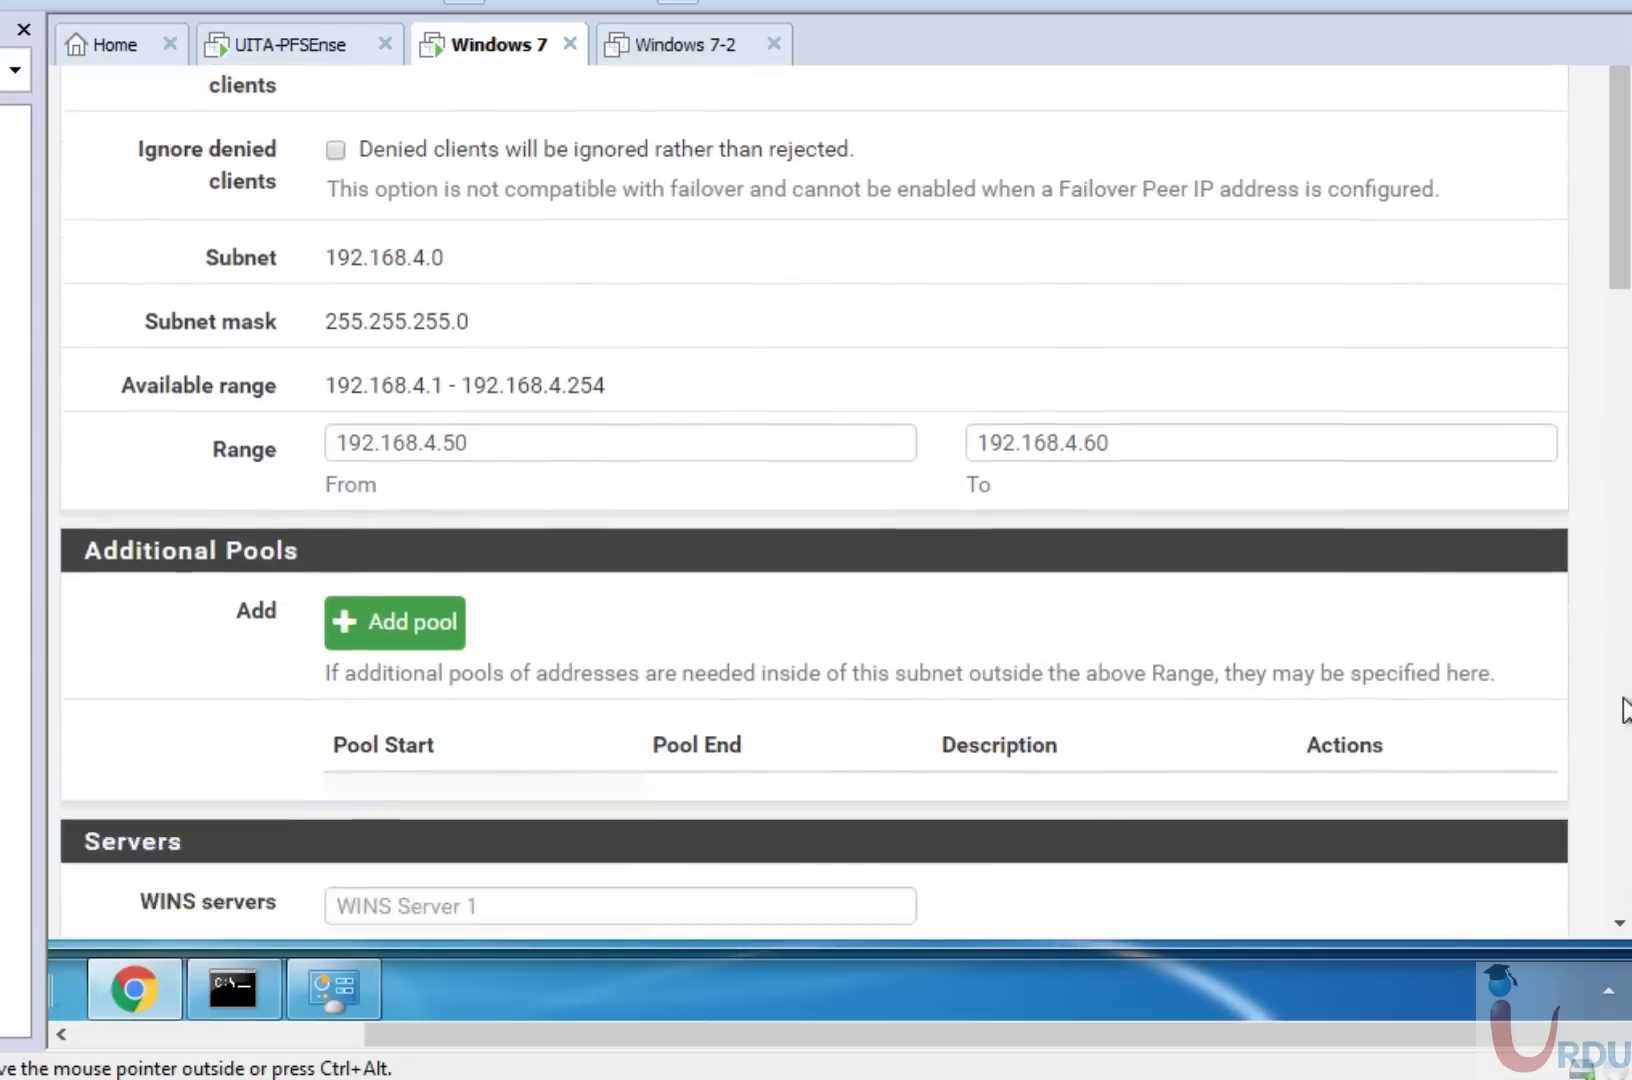
left_click(343, 790)
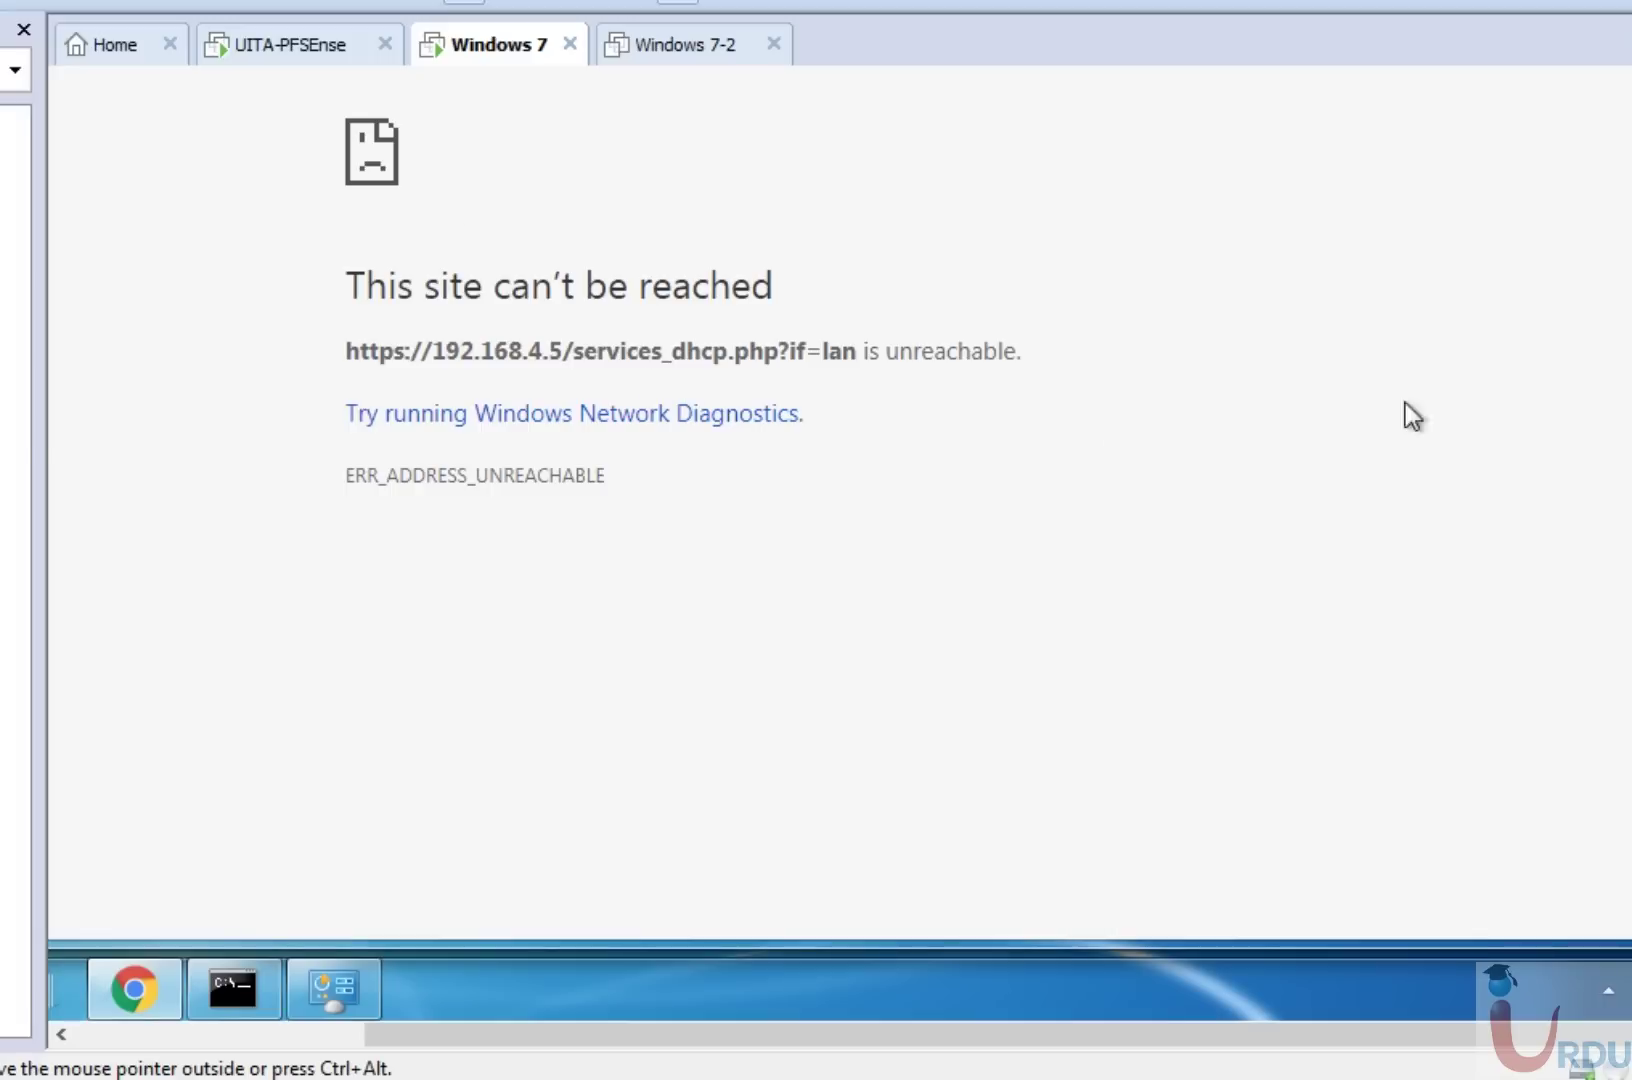
Open the Local Area Connection's IPv4 properties from Network and Sharing Center.
key("ctrl+alt")
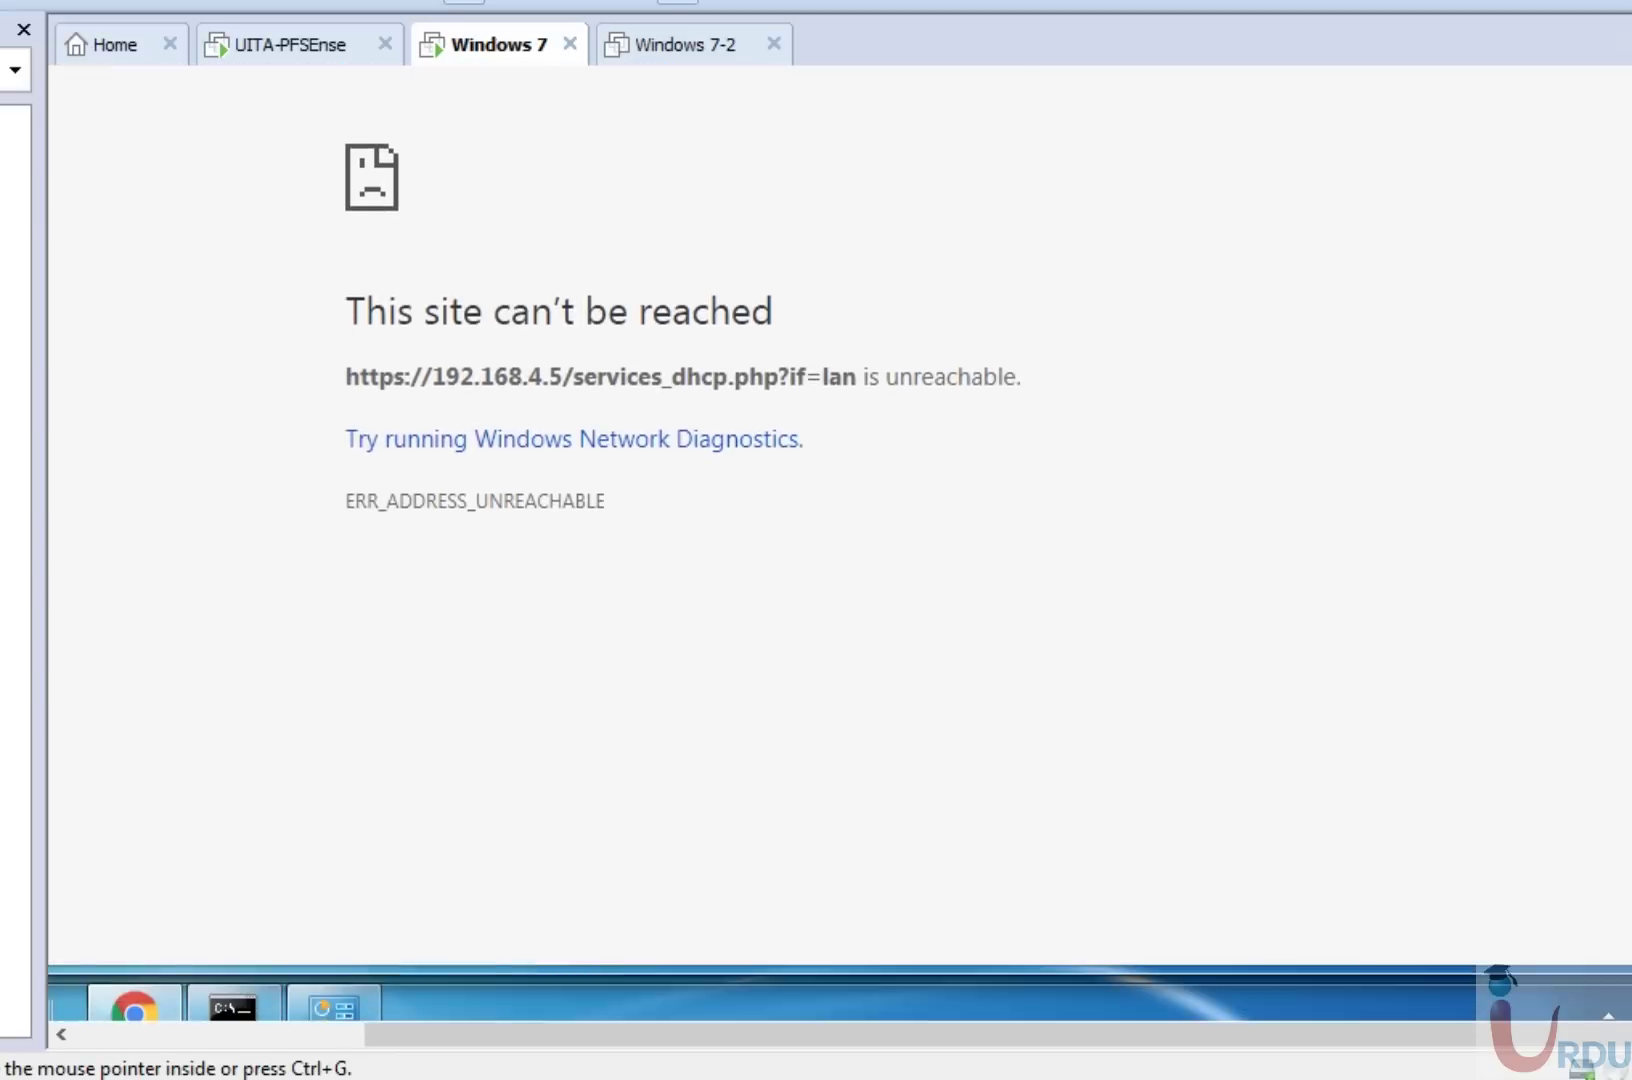
key("ctrl+g")
right_click(1460, 988)
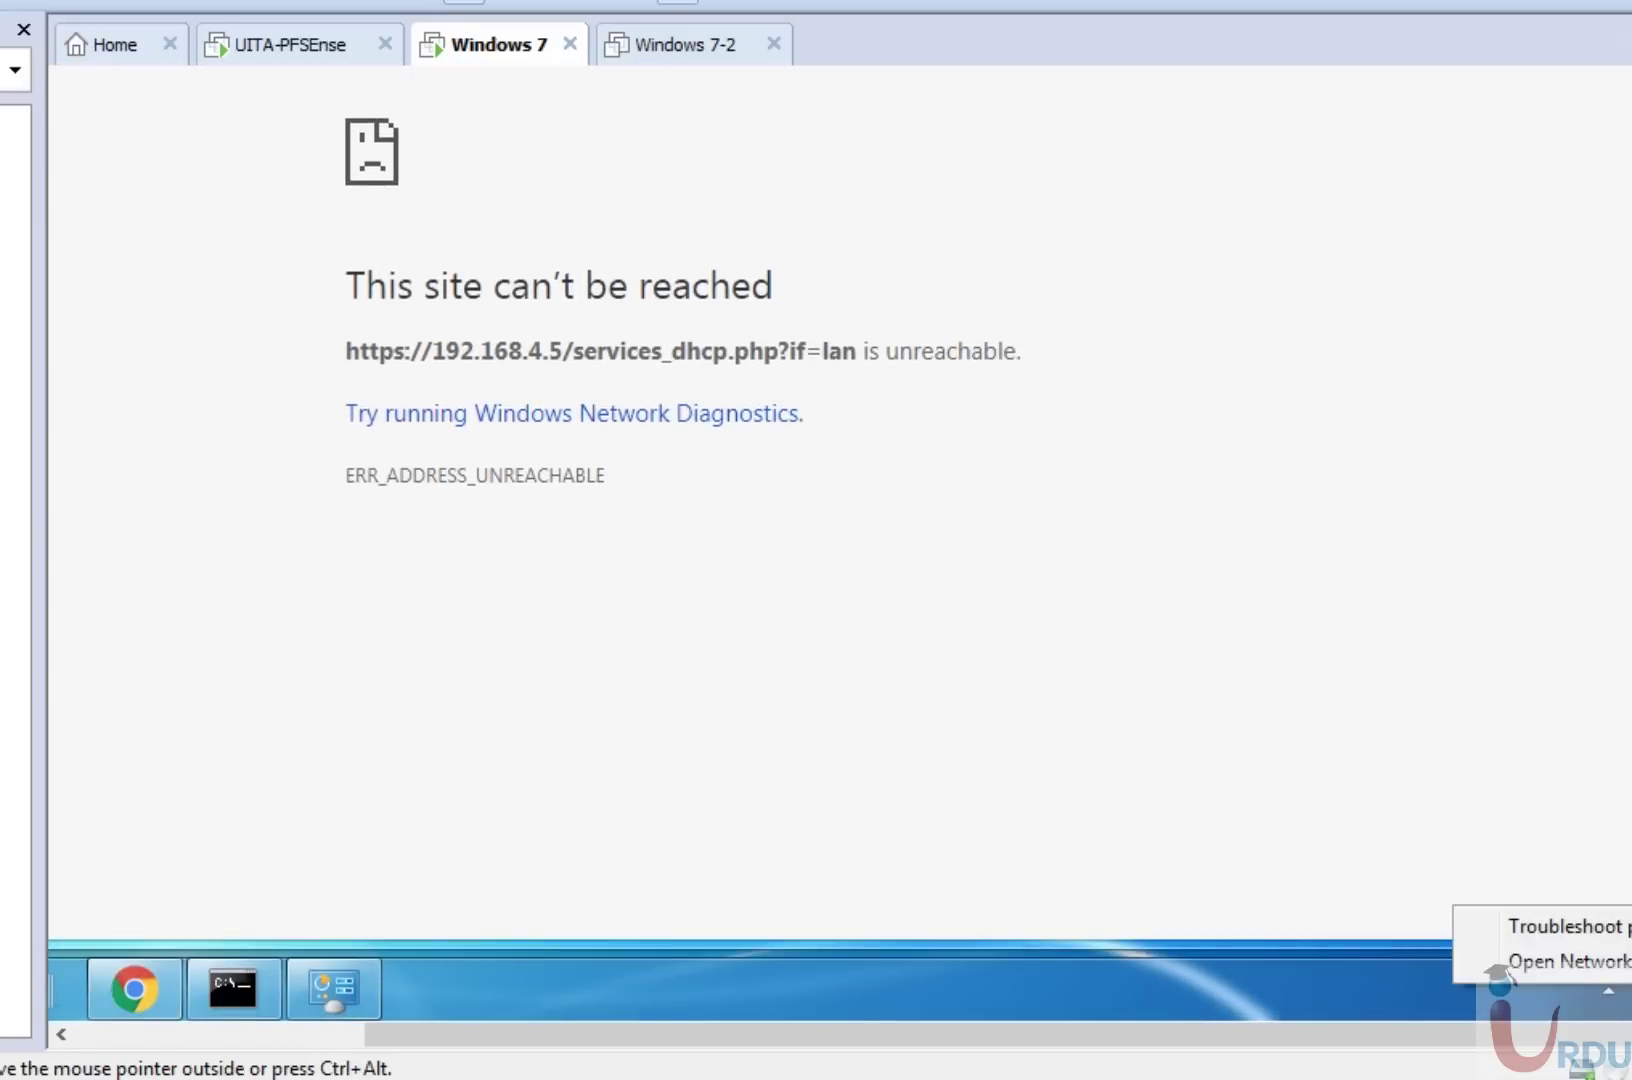
left_click(1530, 960)
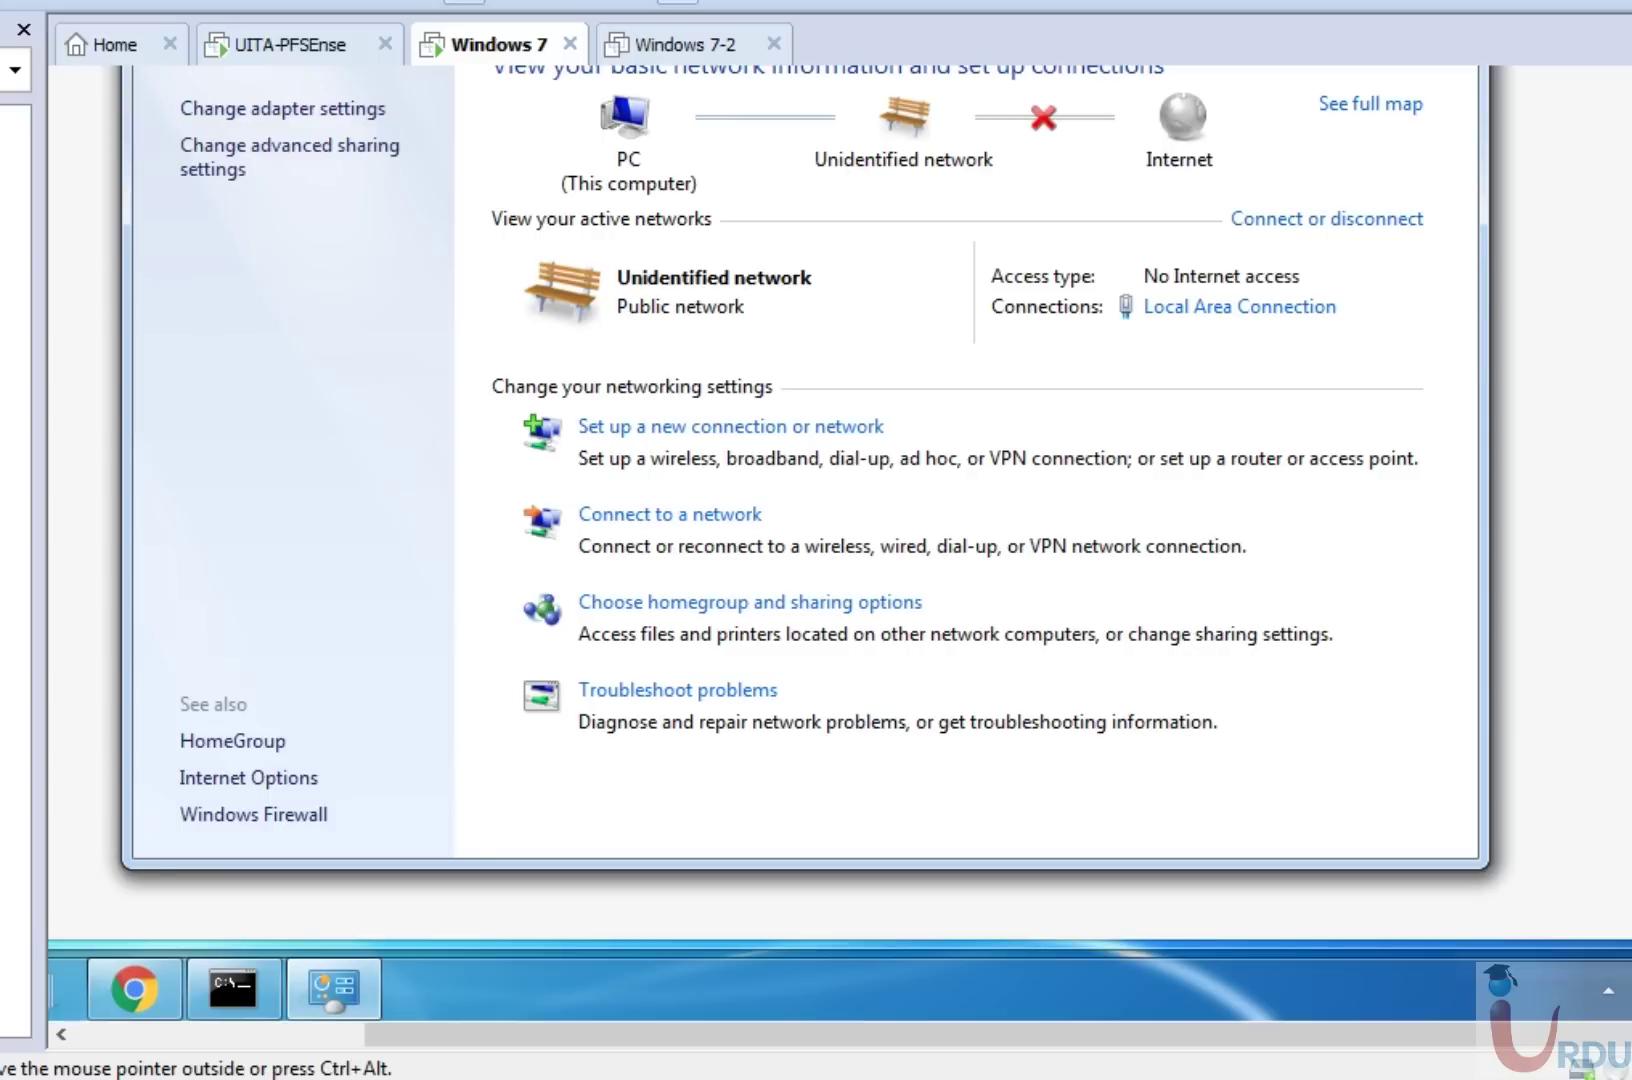
left_click(1282, 306)
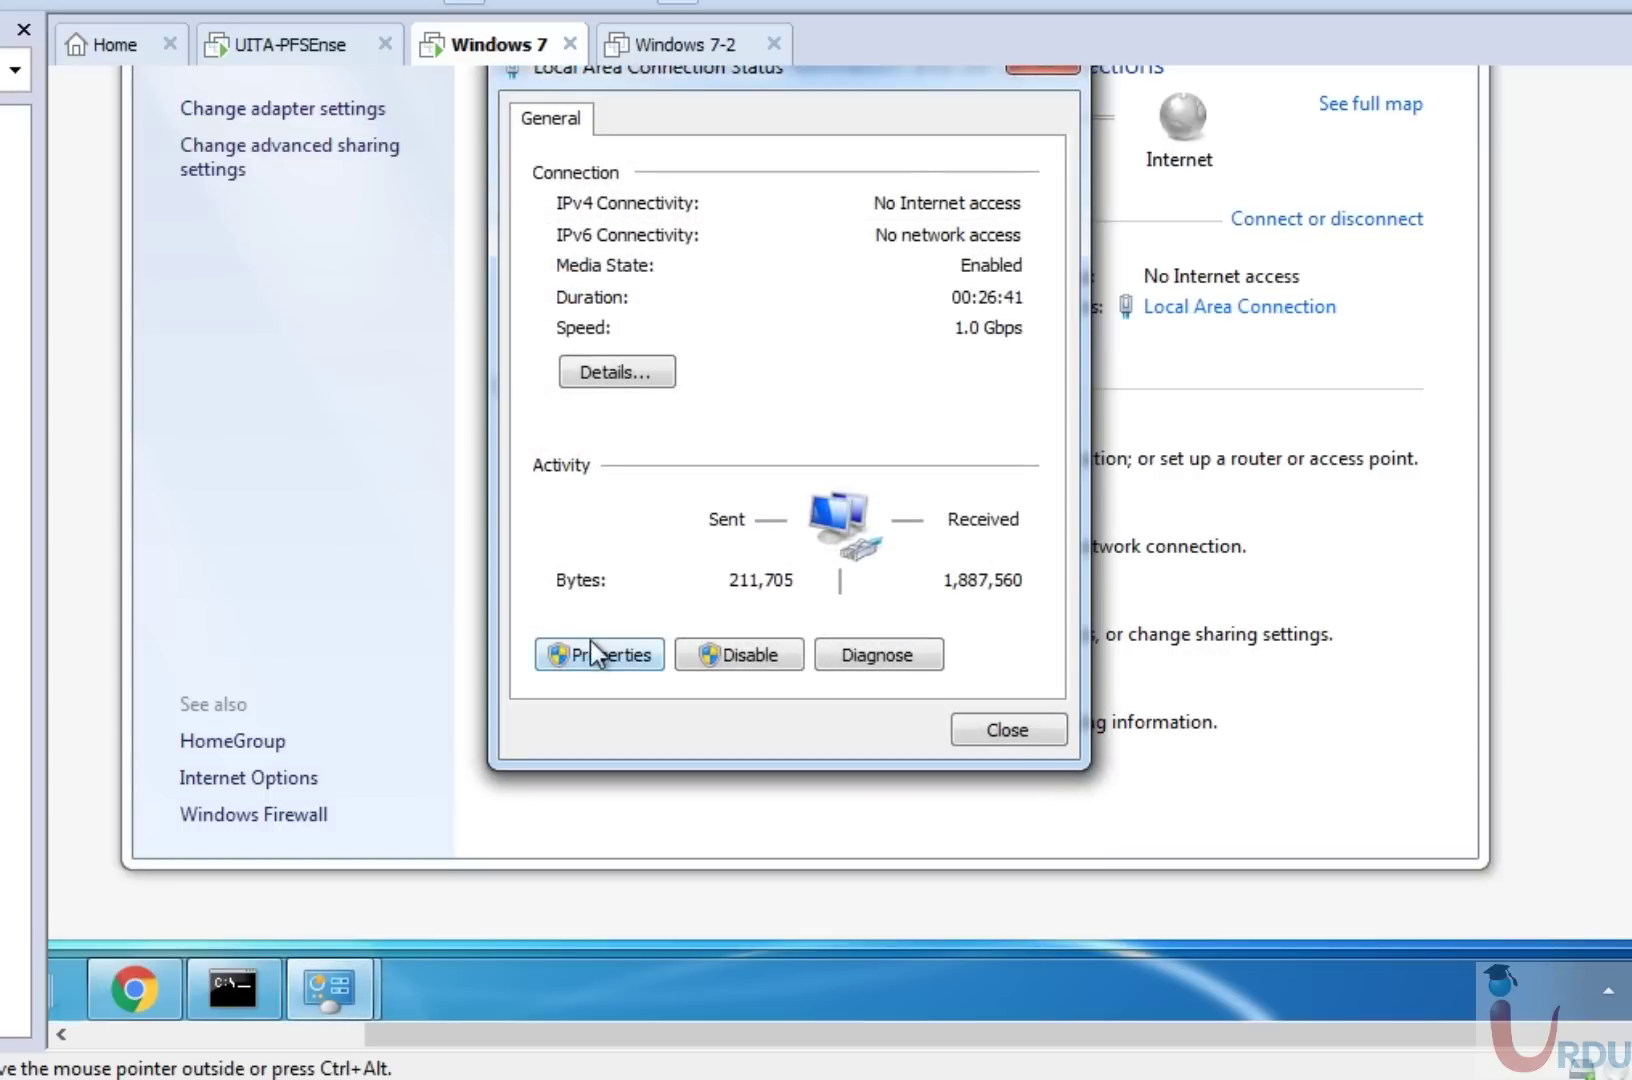
left_click(590, 645)
left_click(768, 459)
double_click(768, 459)
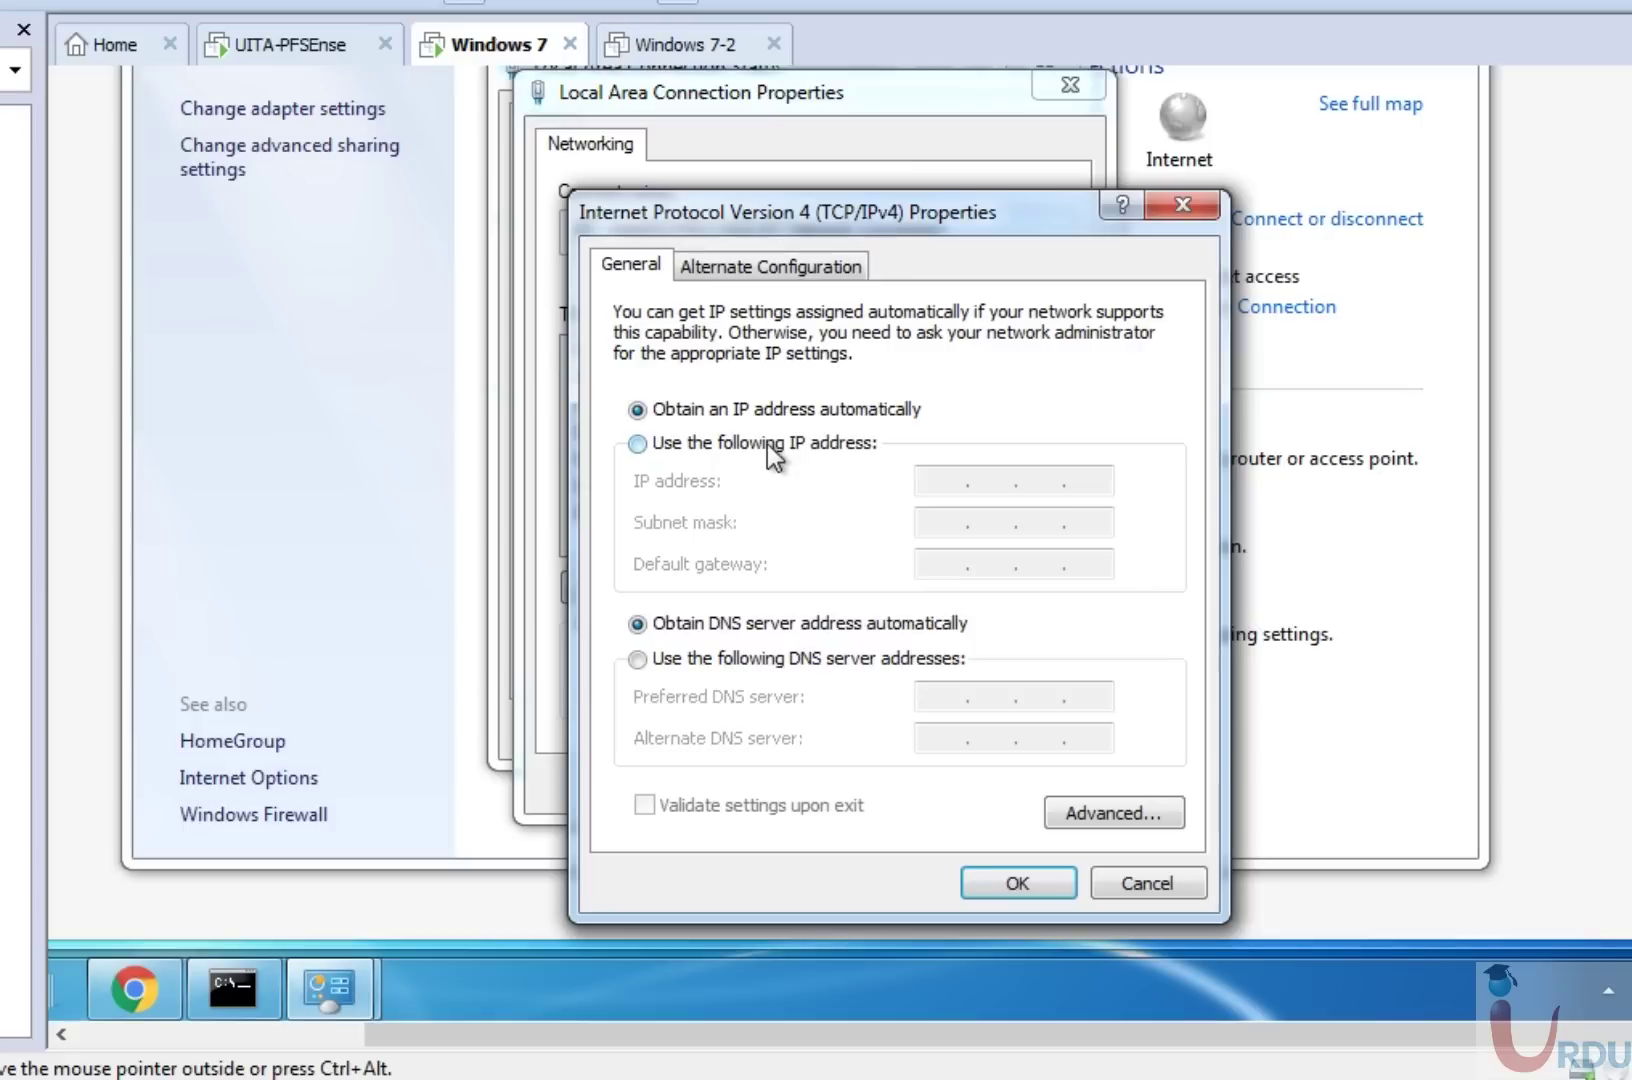
Set static IP 192.168.4.101, mask 255.255.255.0, gateway and DNS 192.168.4.5, and confirm.
left_click(770, 443)
left_click(943, 478)
type("192 . 168 . 4 . ")
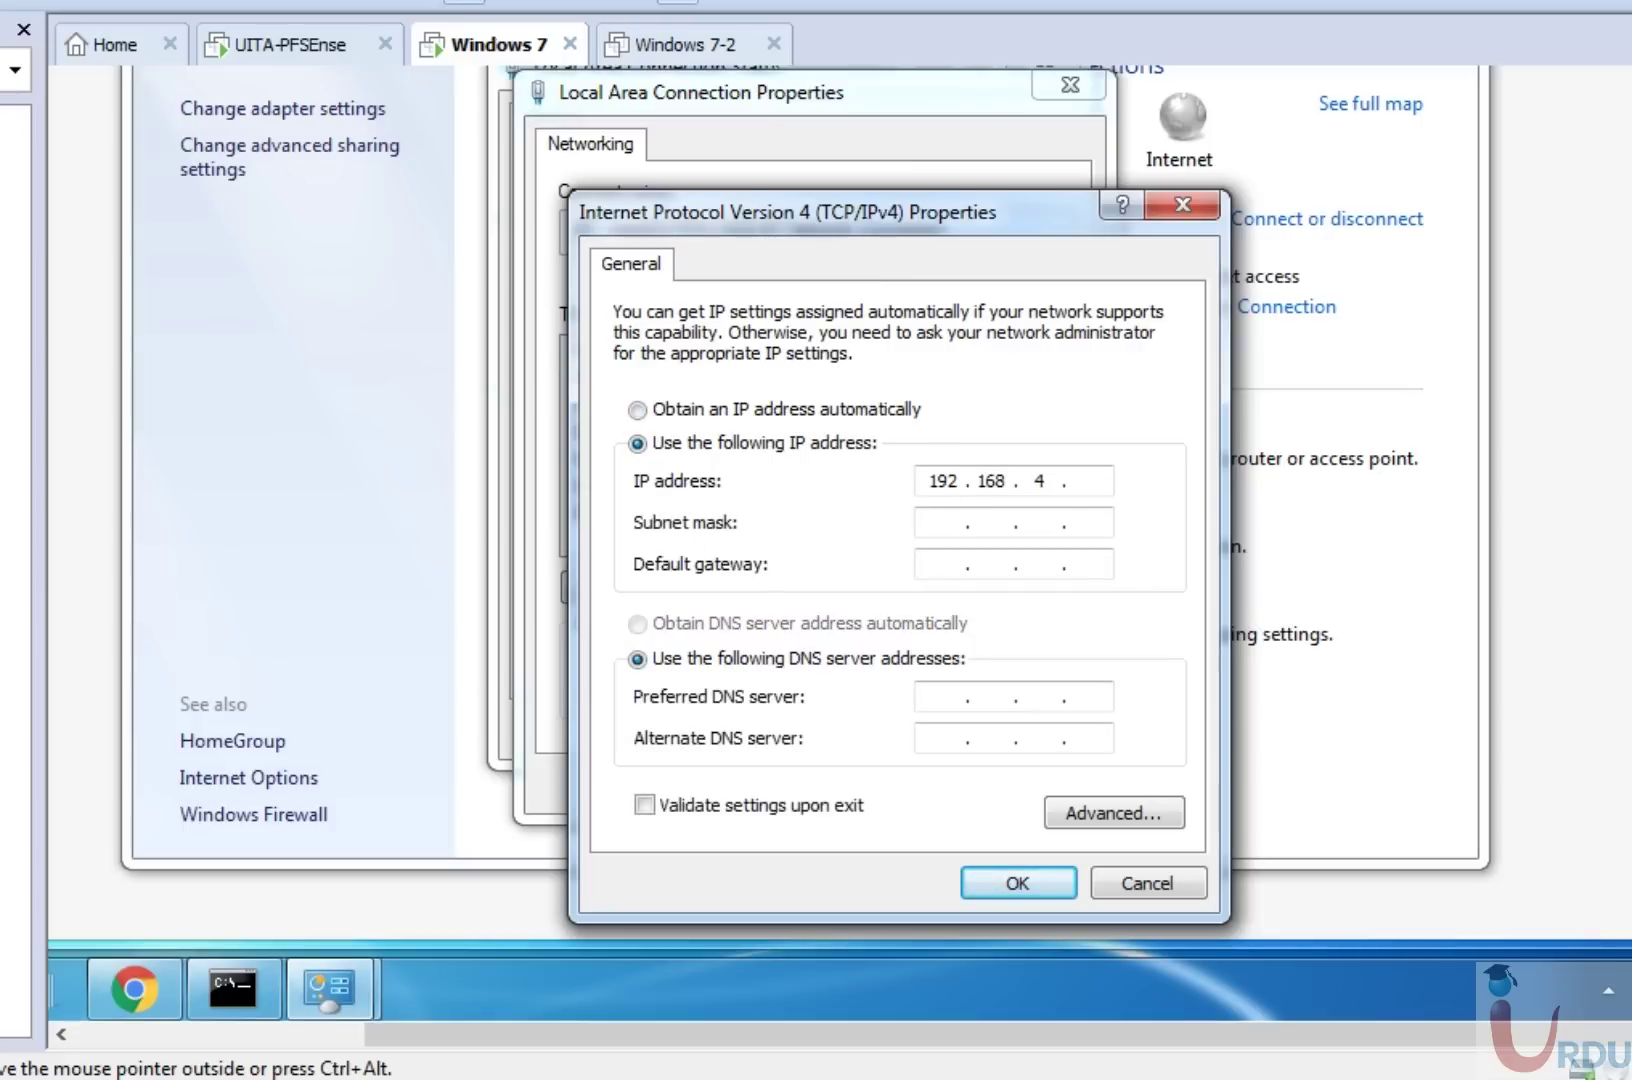
type("7")
key("BackSpace")
type("101")
key("Tab")
key("Tab")
type("192 . 16")
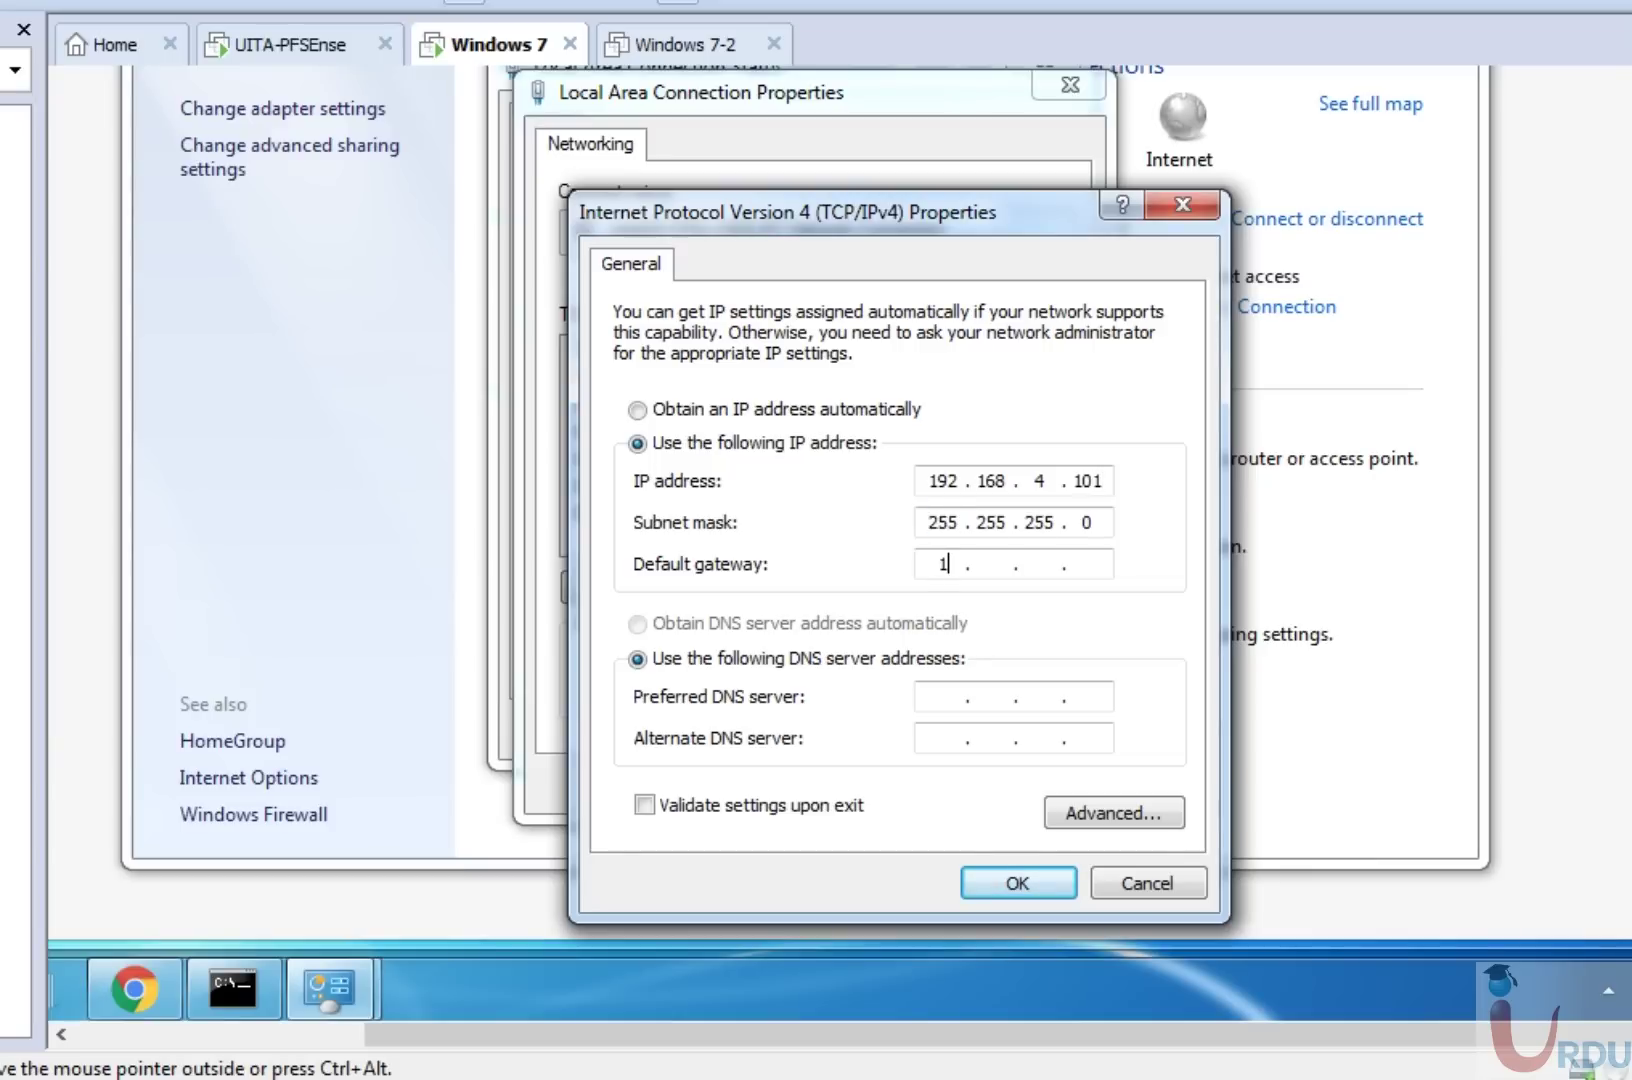
type("8 . 4 . 4")
key("BackSpace")
type("5")
key("Tab")
key("Tab")
type("192 . 168 . ")
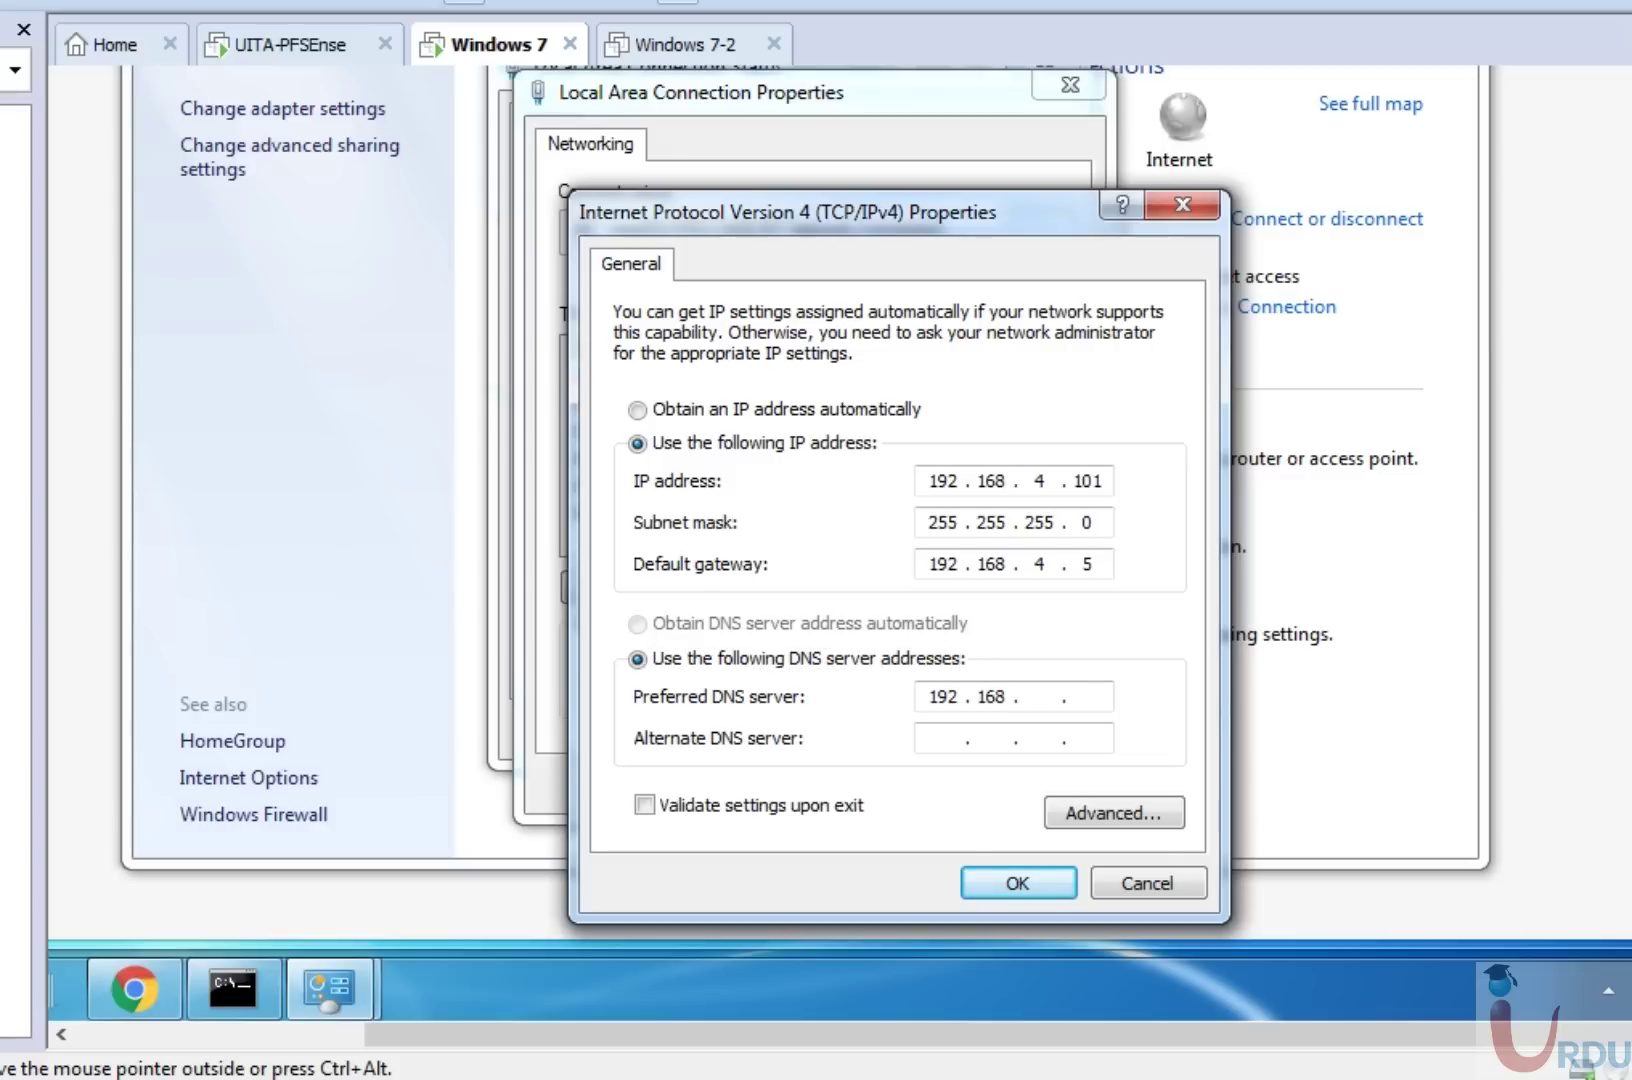
type("4 . 5")
left_click(1060, 884)
left_click(937, 782)
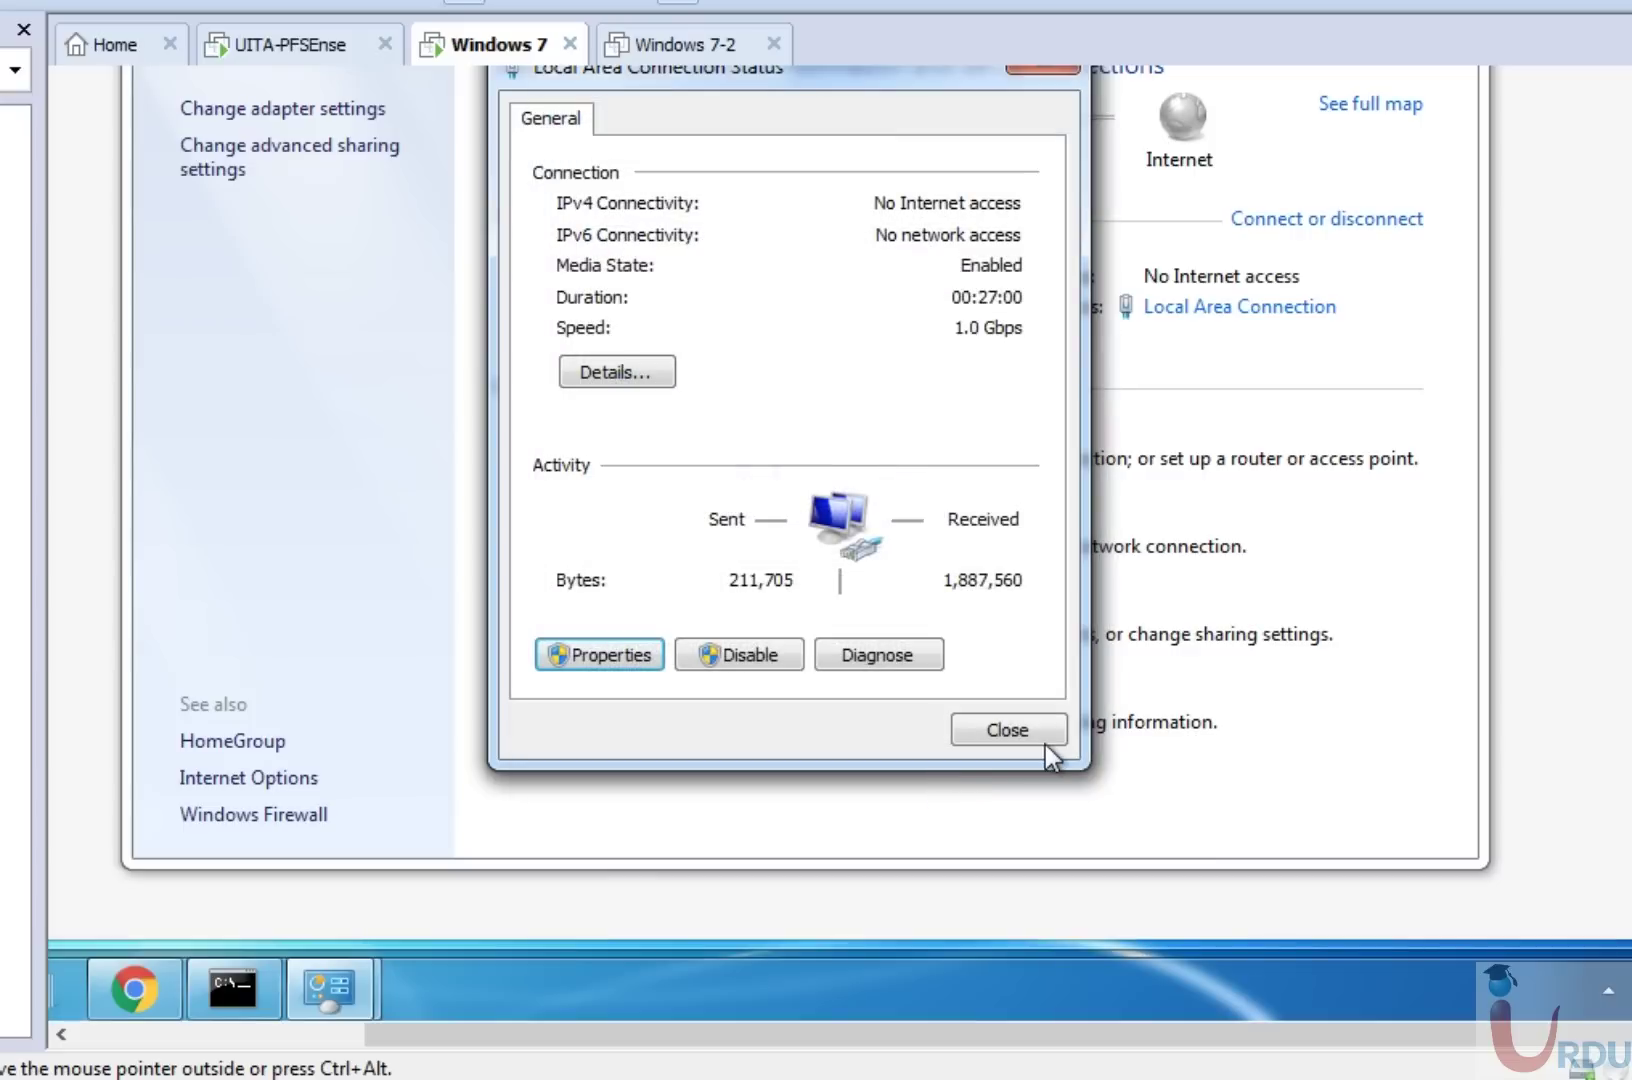
left_click(1044, 743)
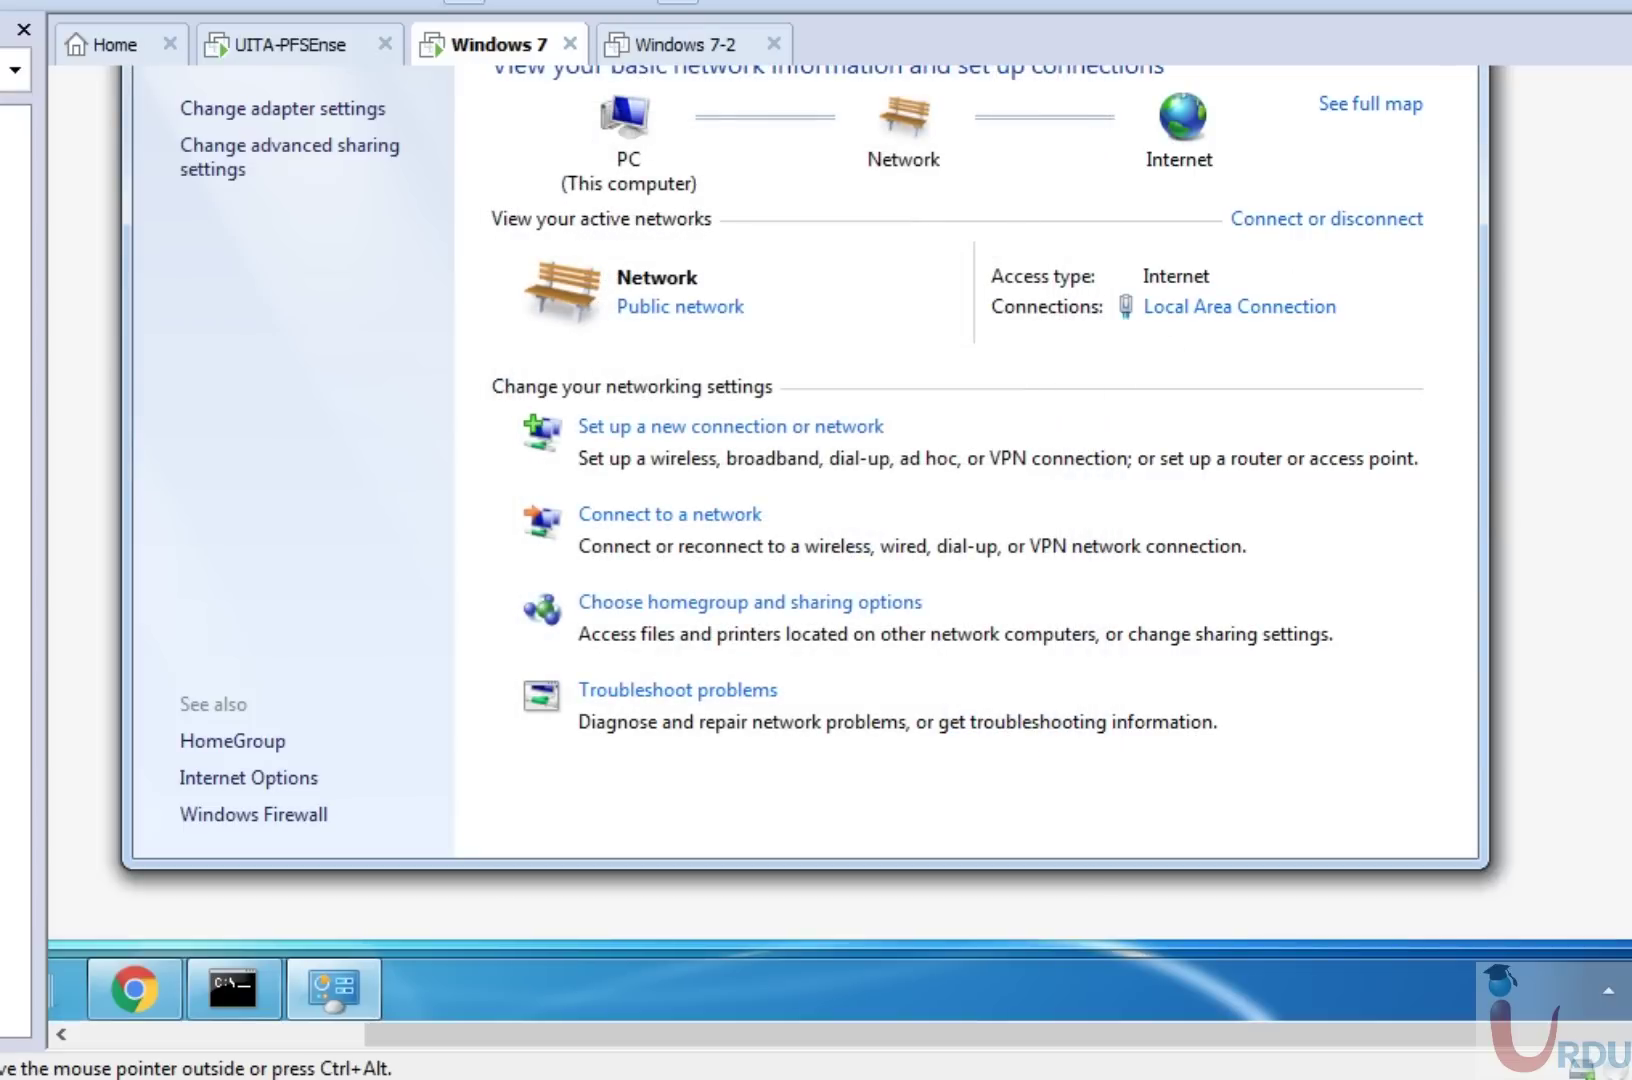
scroll(839, 543, "up", 5)
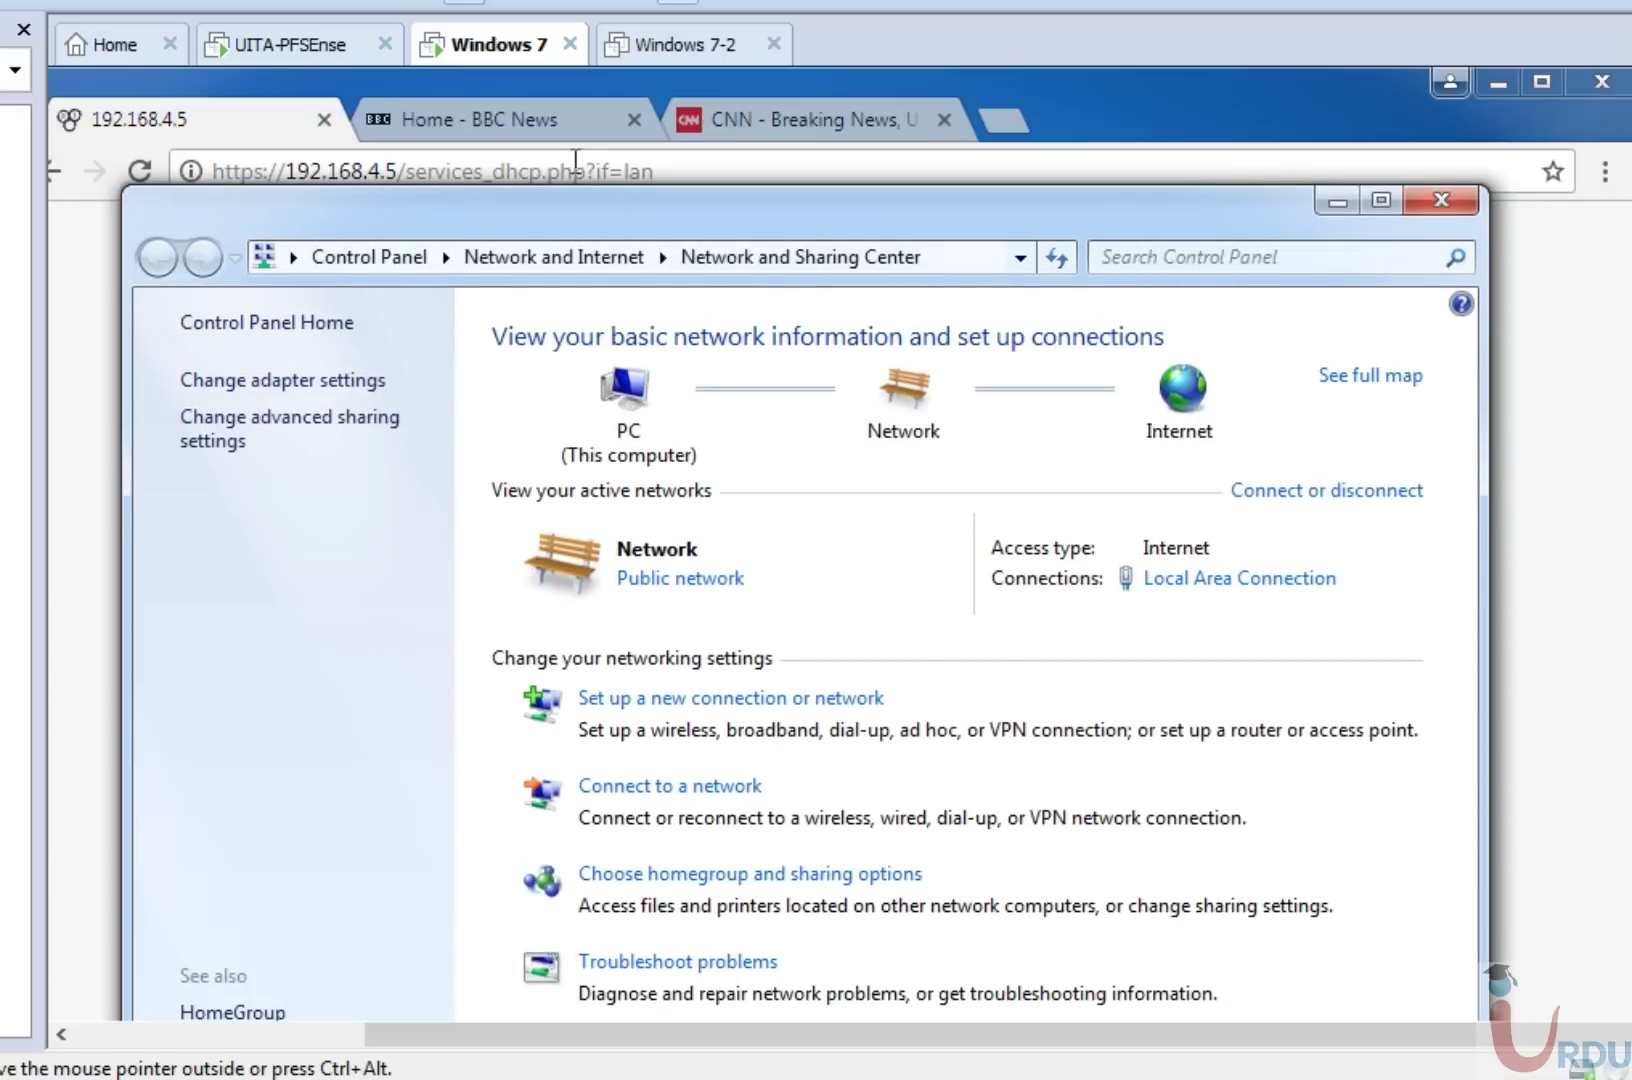
Reload and resubmit the LAN DHCP Server page, then scroll to confirm Deny unknown clients is off.
left_click(159, 127)
left_click(141, 172)
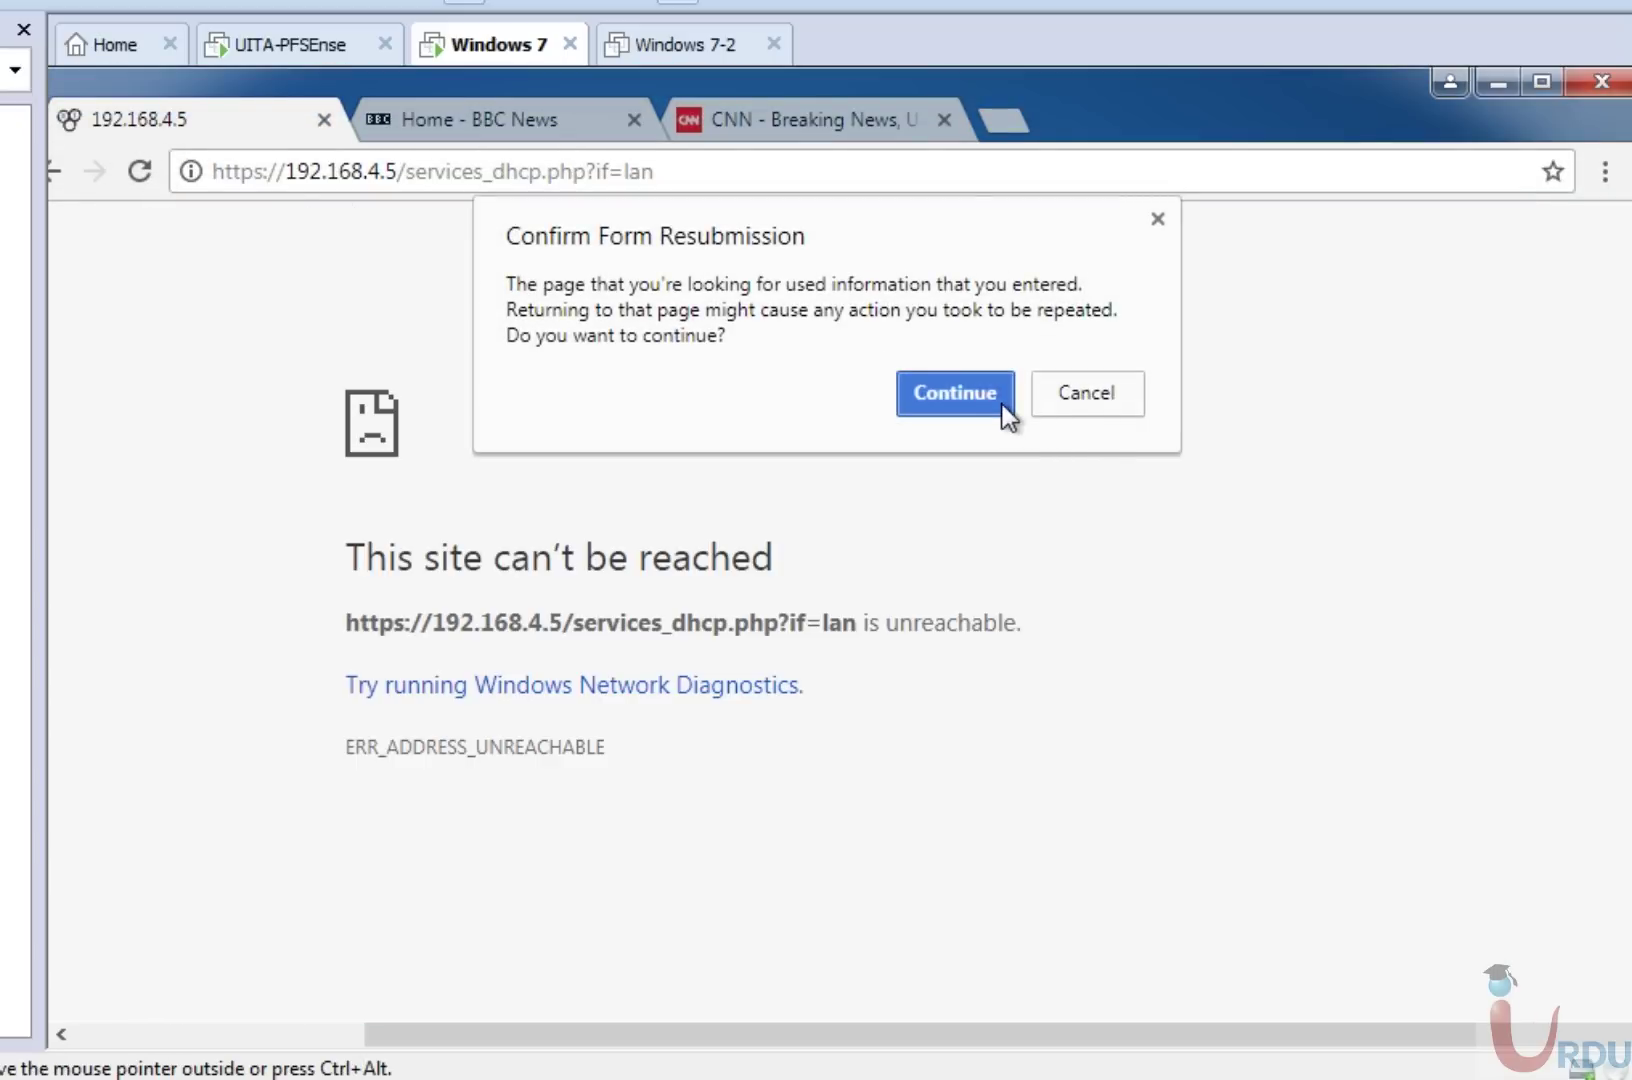
left_click(1003, 408)
left_click_drag(398, 171, 1473, 82)
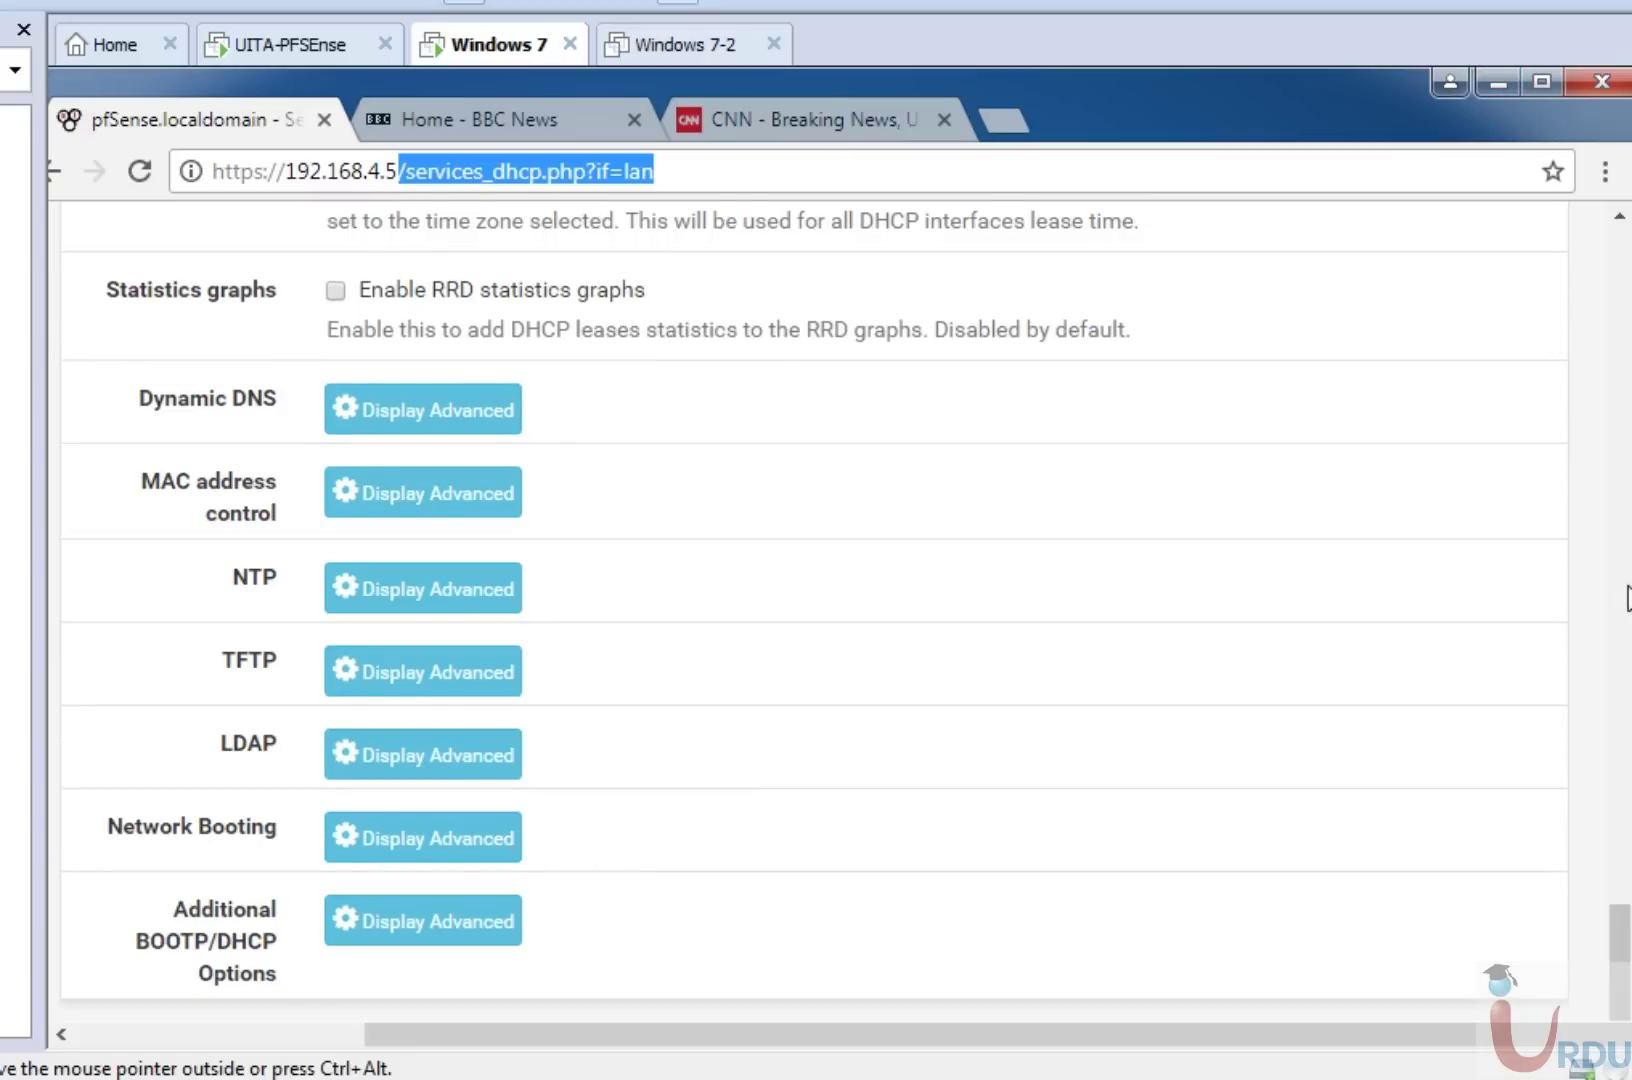
left_click_drag(1620, 590, 1621, 317)
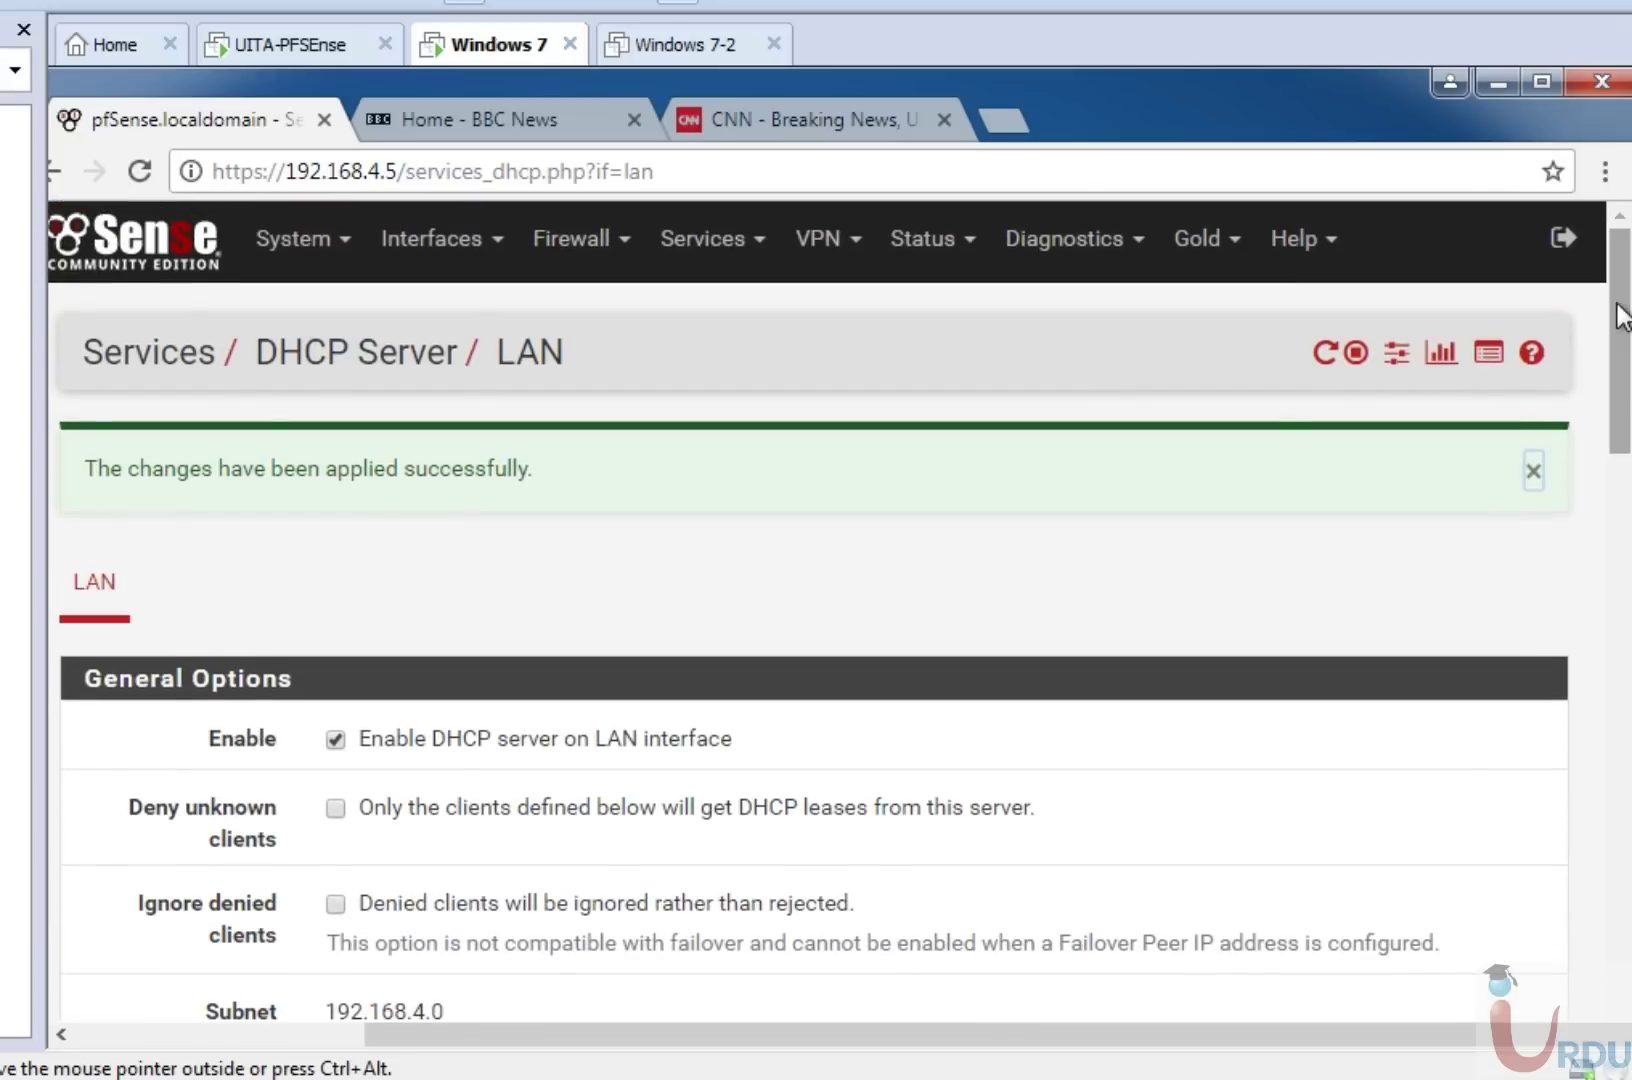
left_click_drag(1622, 317, 1614, 357)
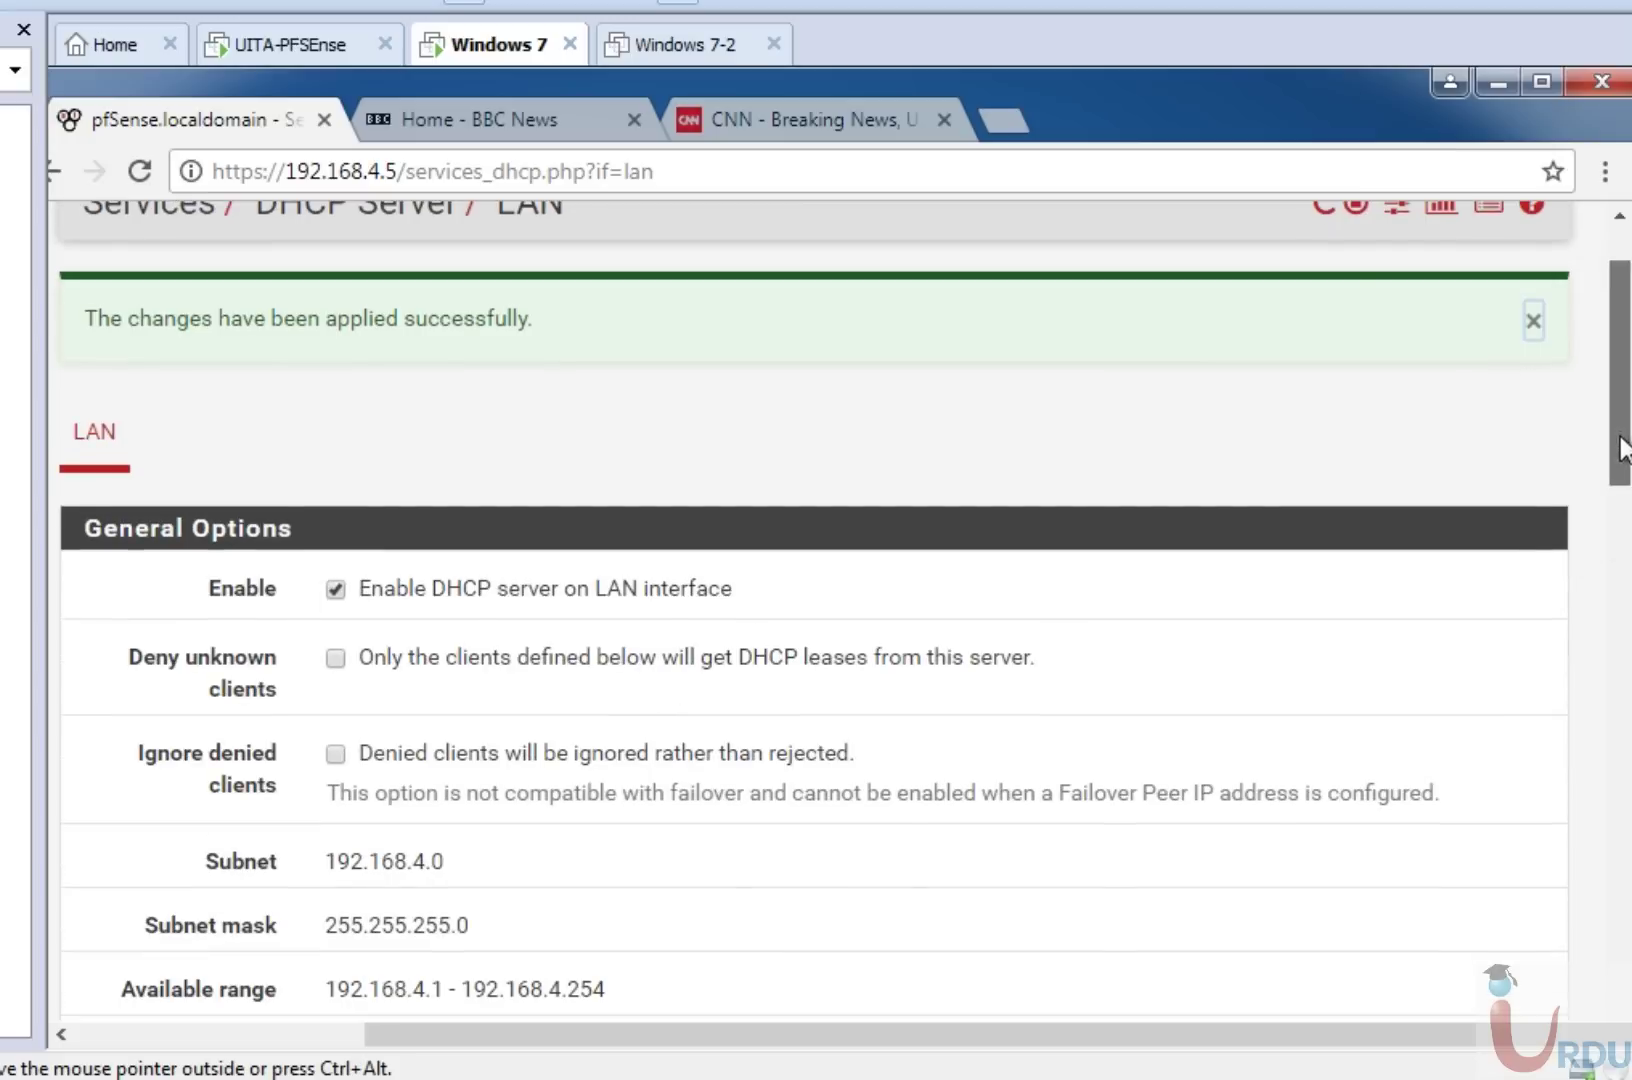
left_click_drag(1622, 448, 1620, 1000)
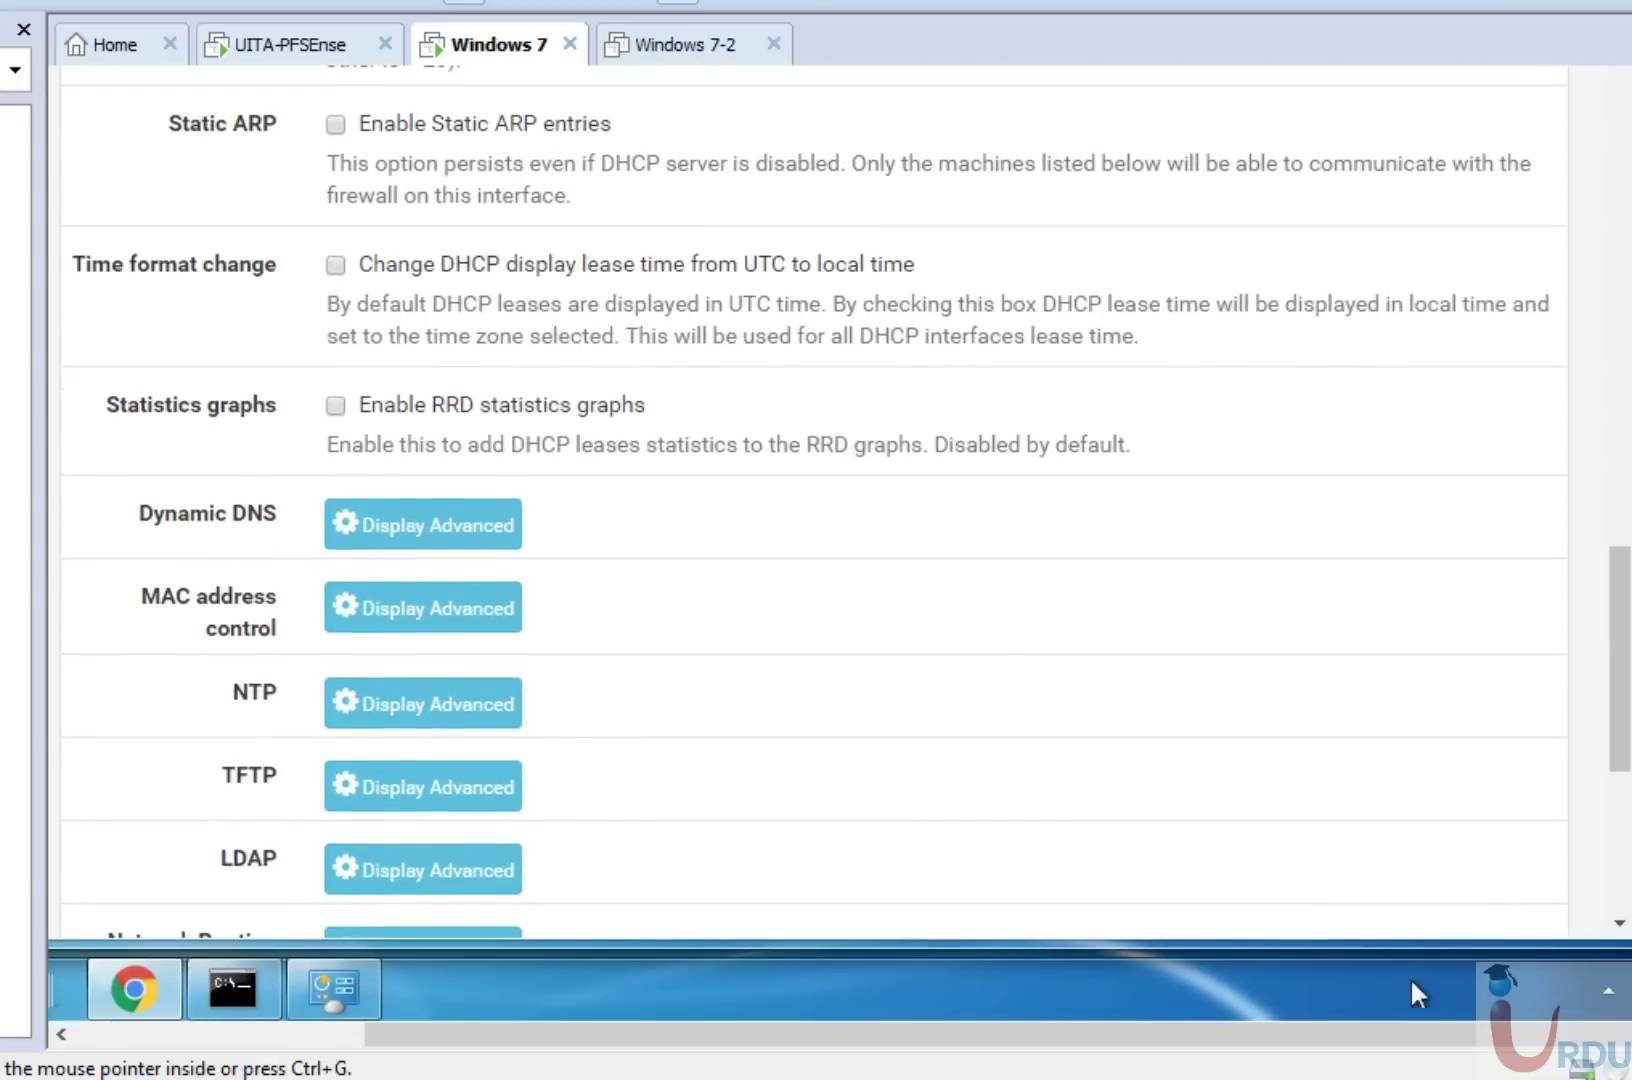
Rerun ipconfig to confirm 192.168.4.101 with gateway 192.168.4.5, then run ipconfig /release.
left_click(233, 988)
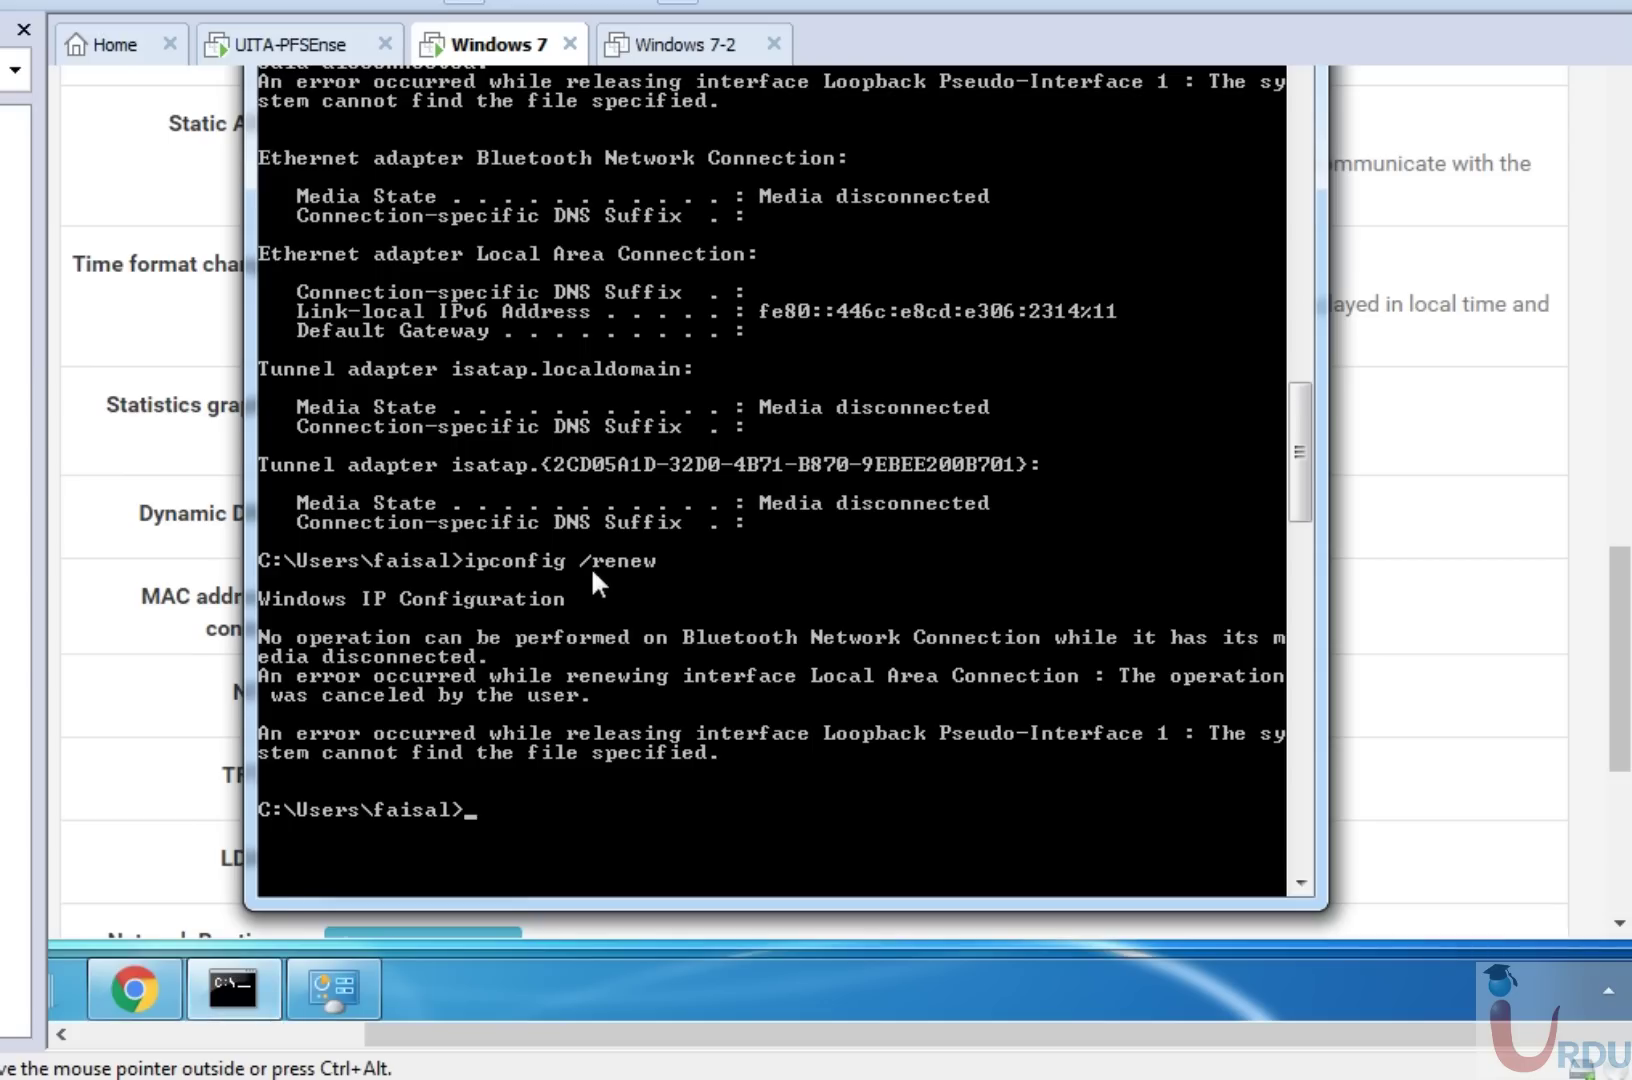
key("Up")
key("Up")
key("Up")
key("Return")
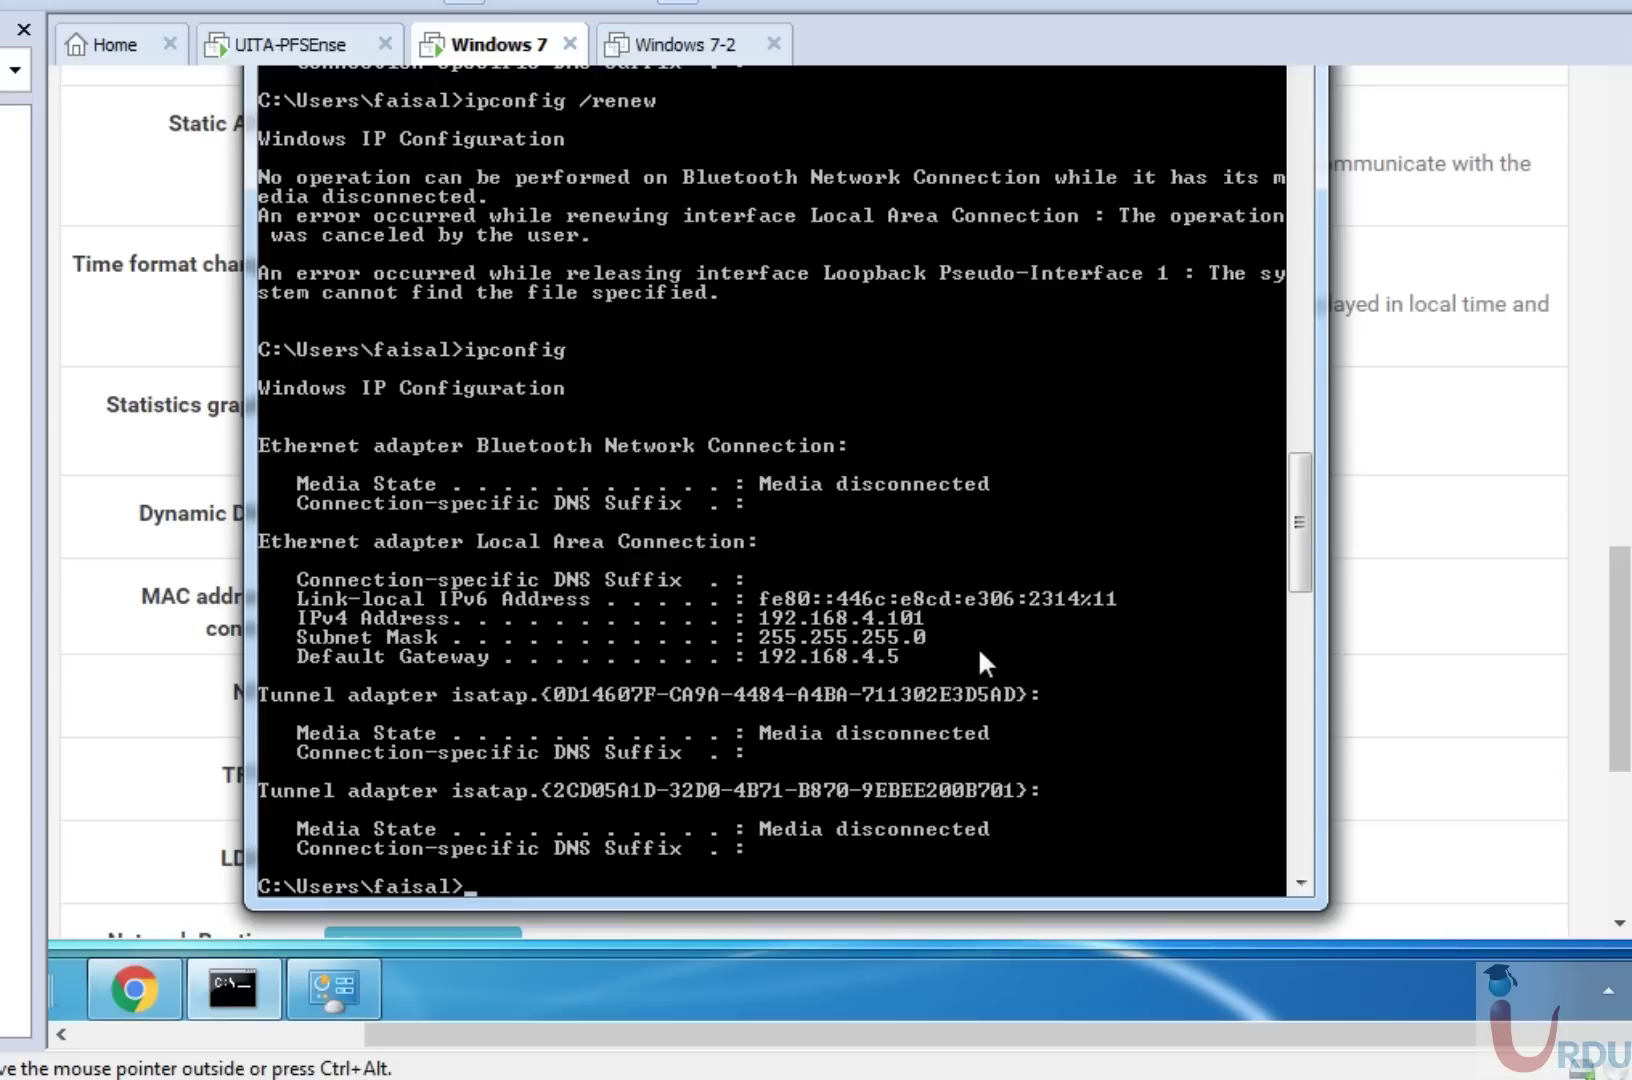
key("Up")
key("Up")
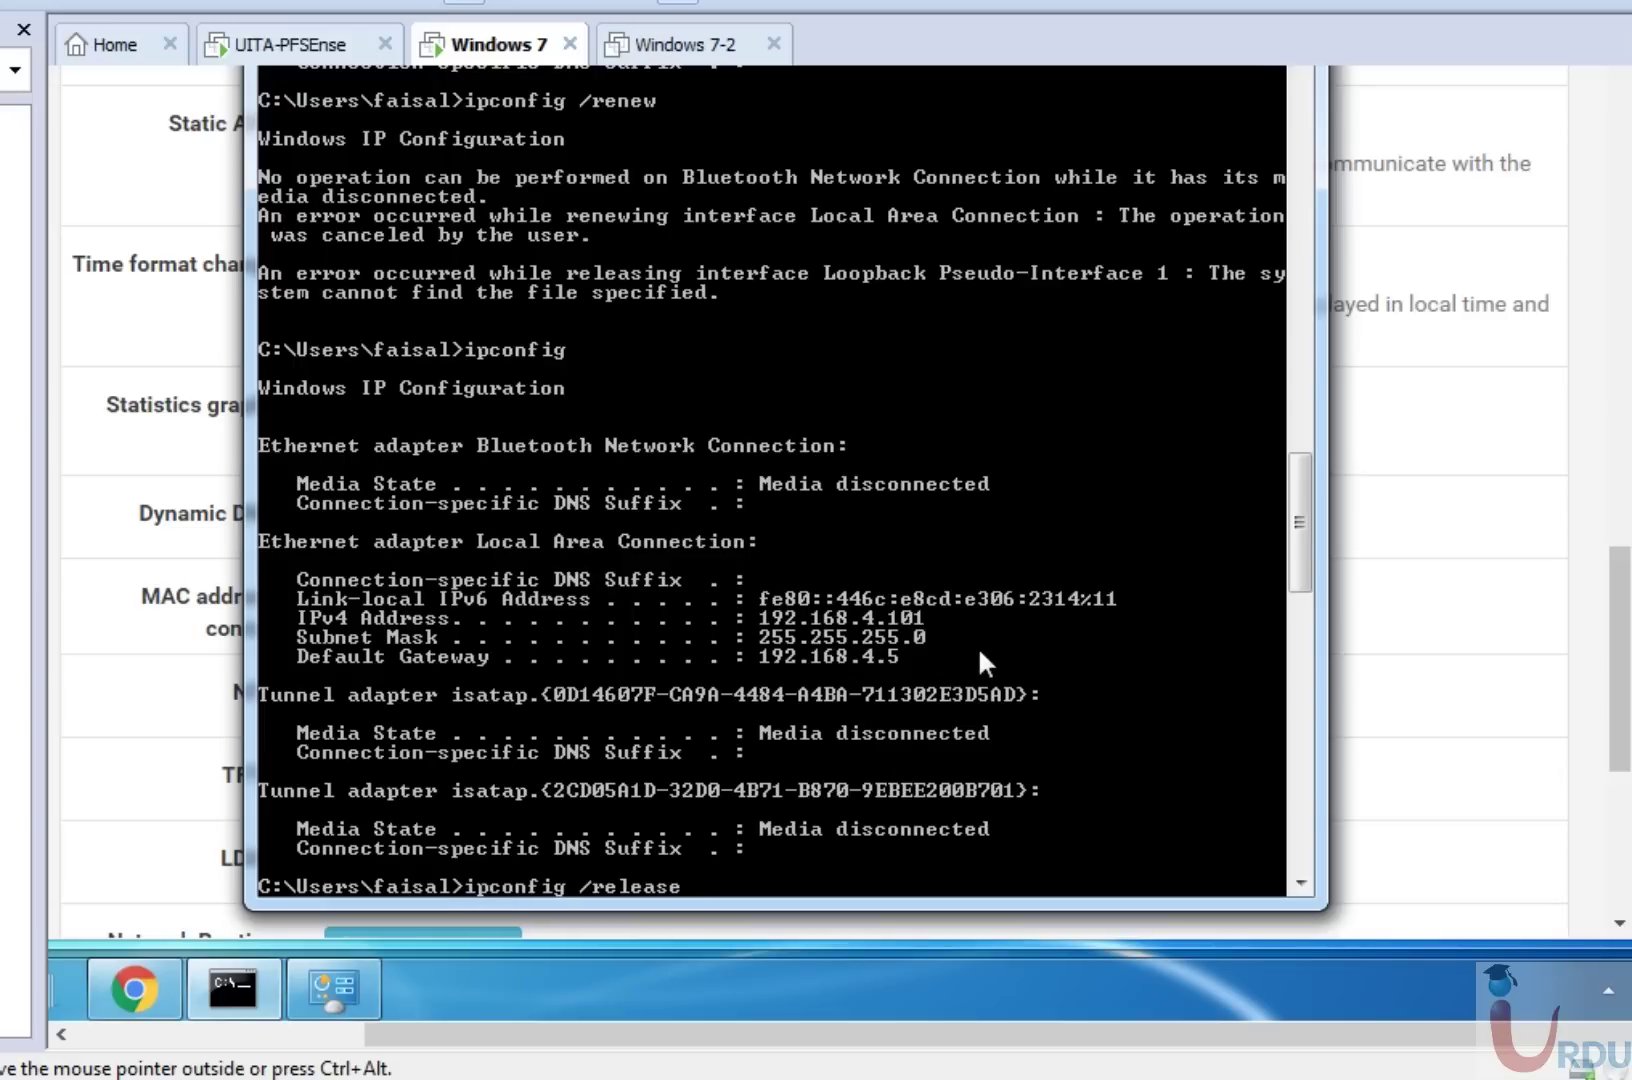
key("Return")
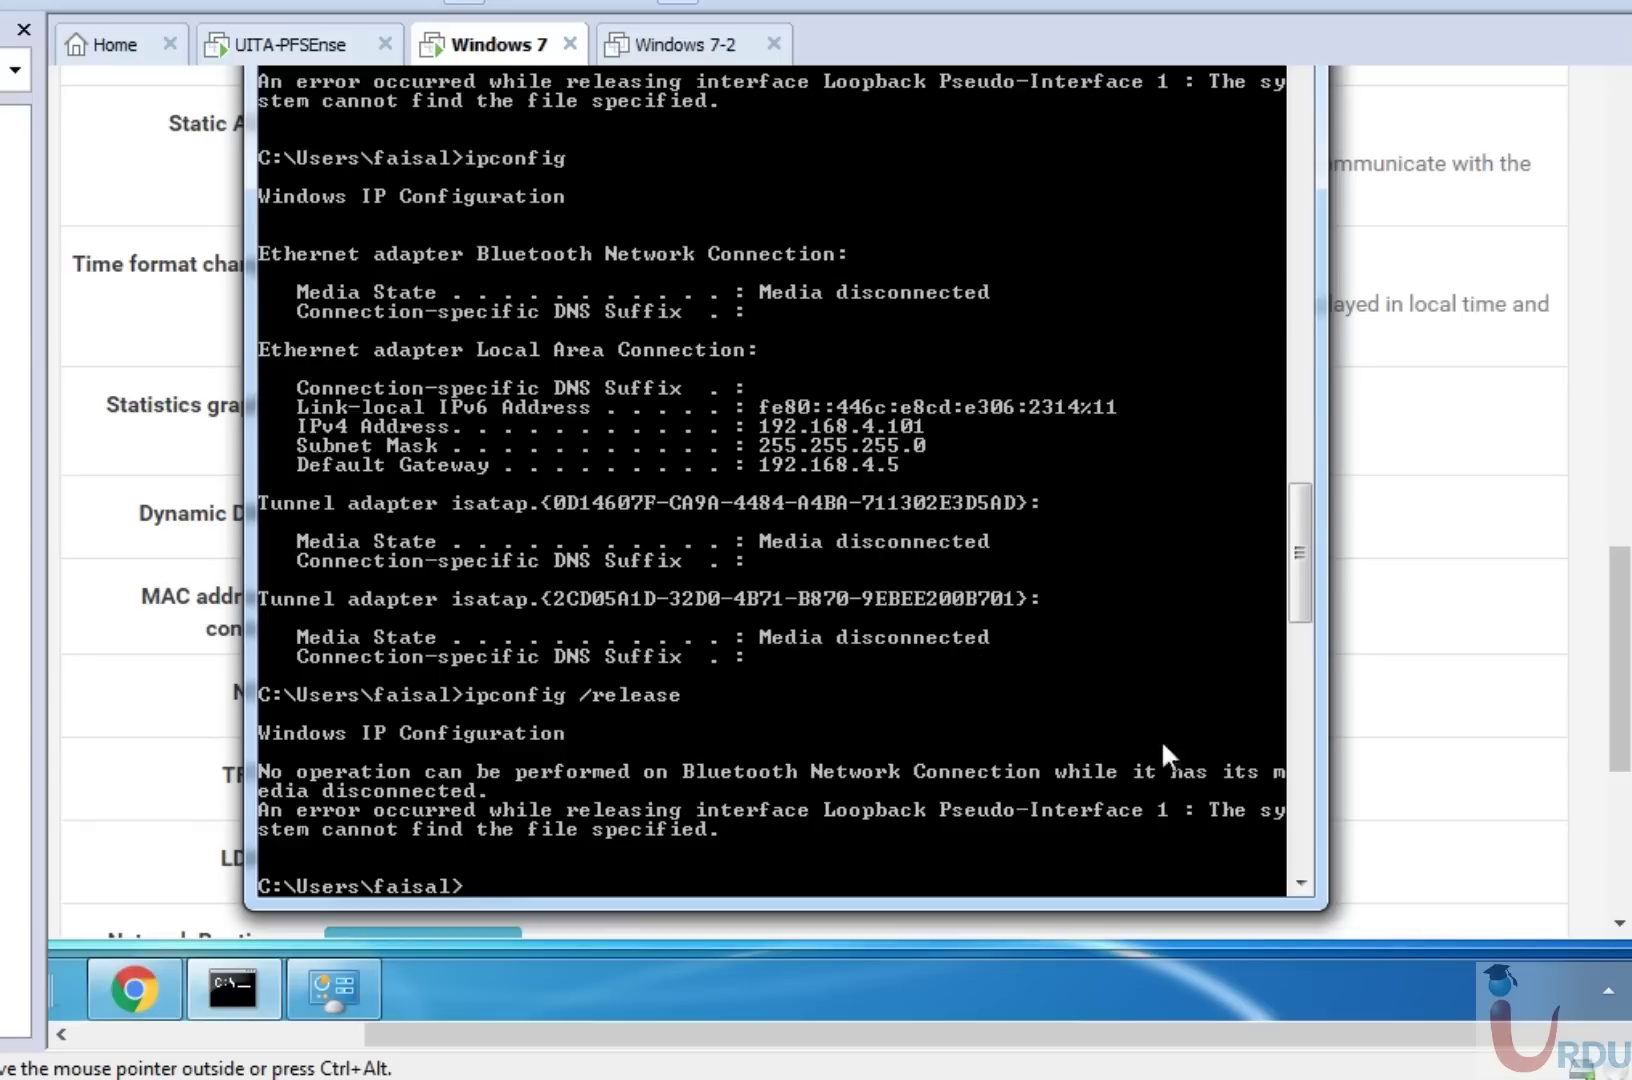
right_click(1590, 990)
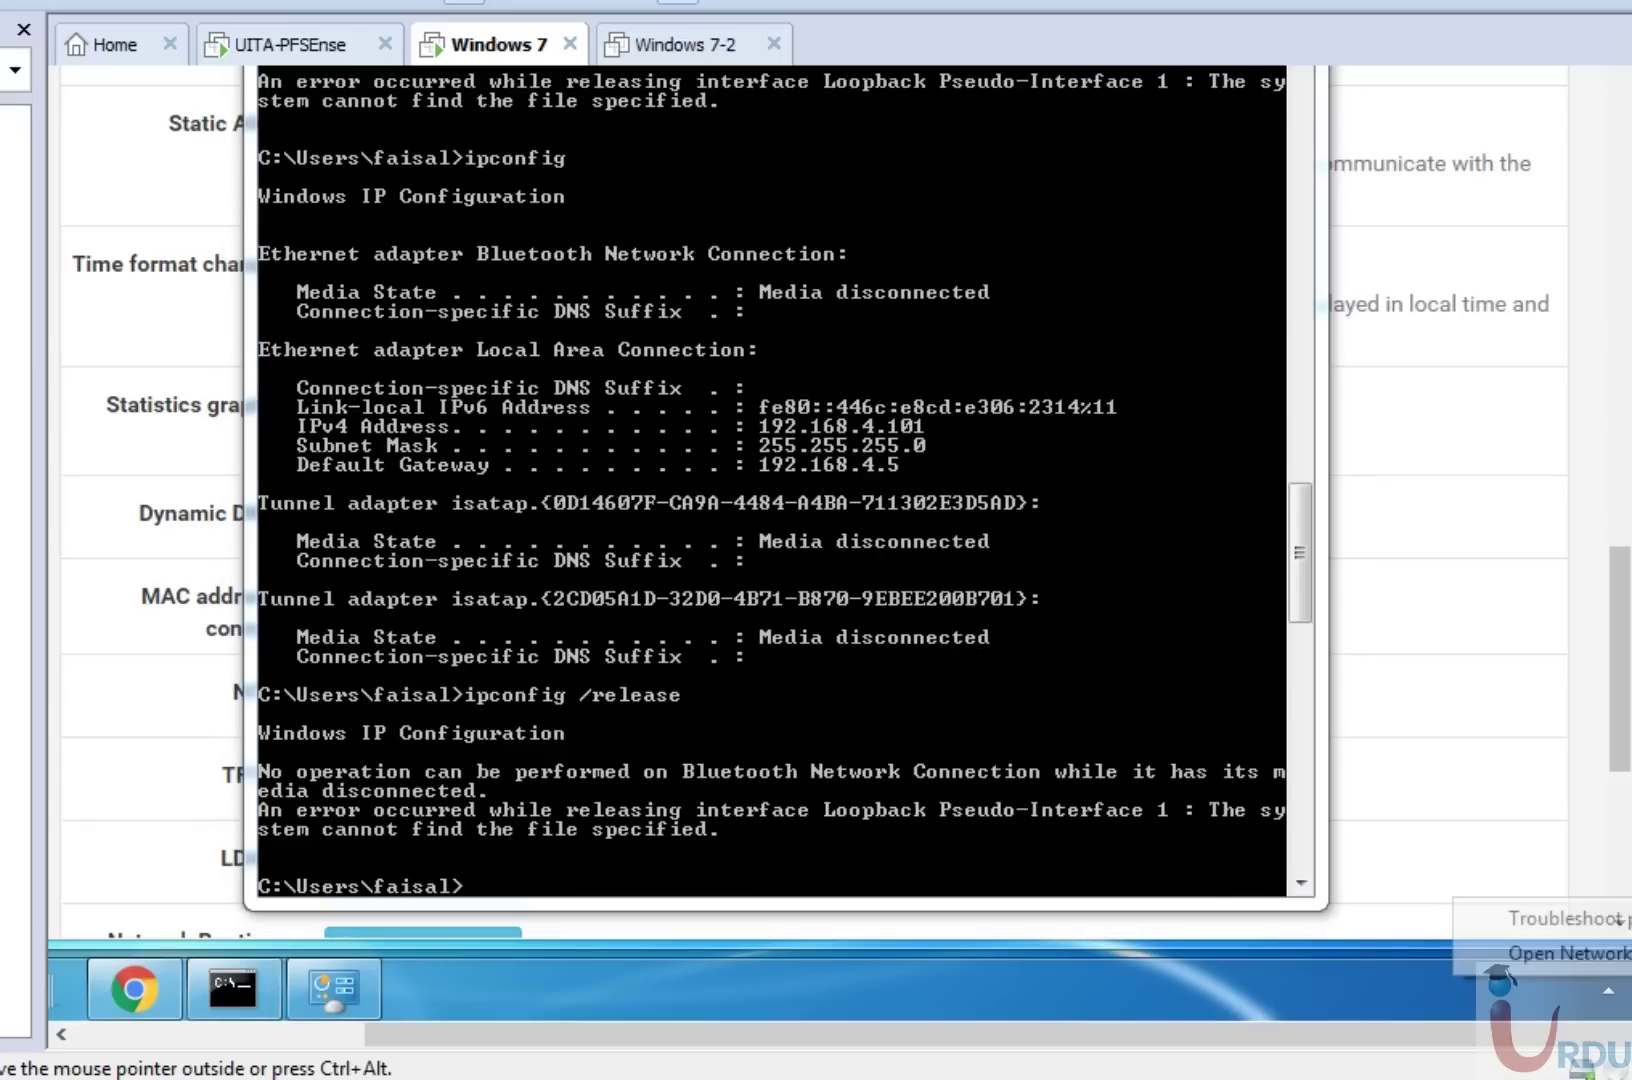
Set the Local Area Connection's IPv4 to obtain the IP address and DNS servers automatically.
left_click(1540, 955)
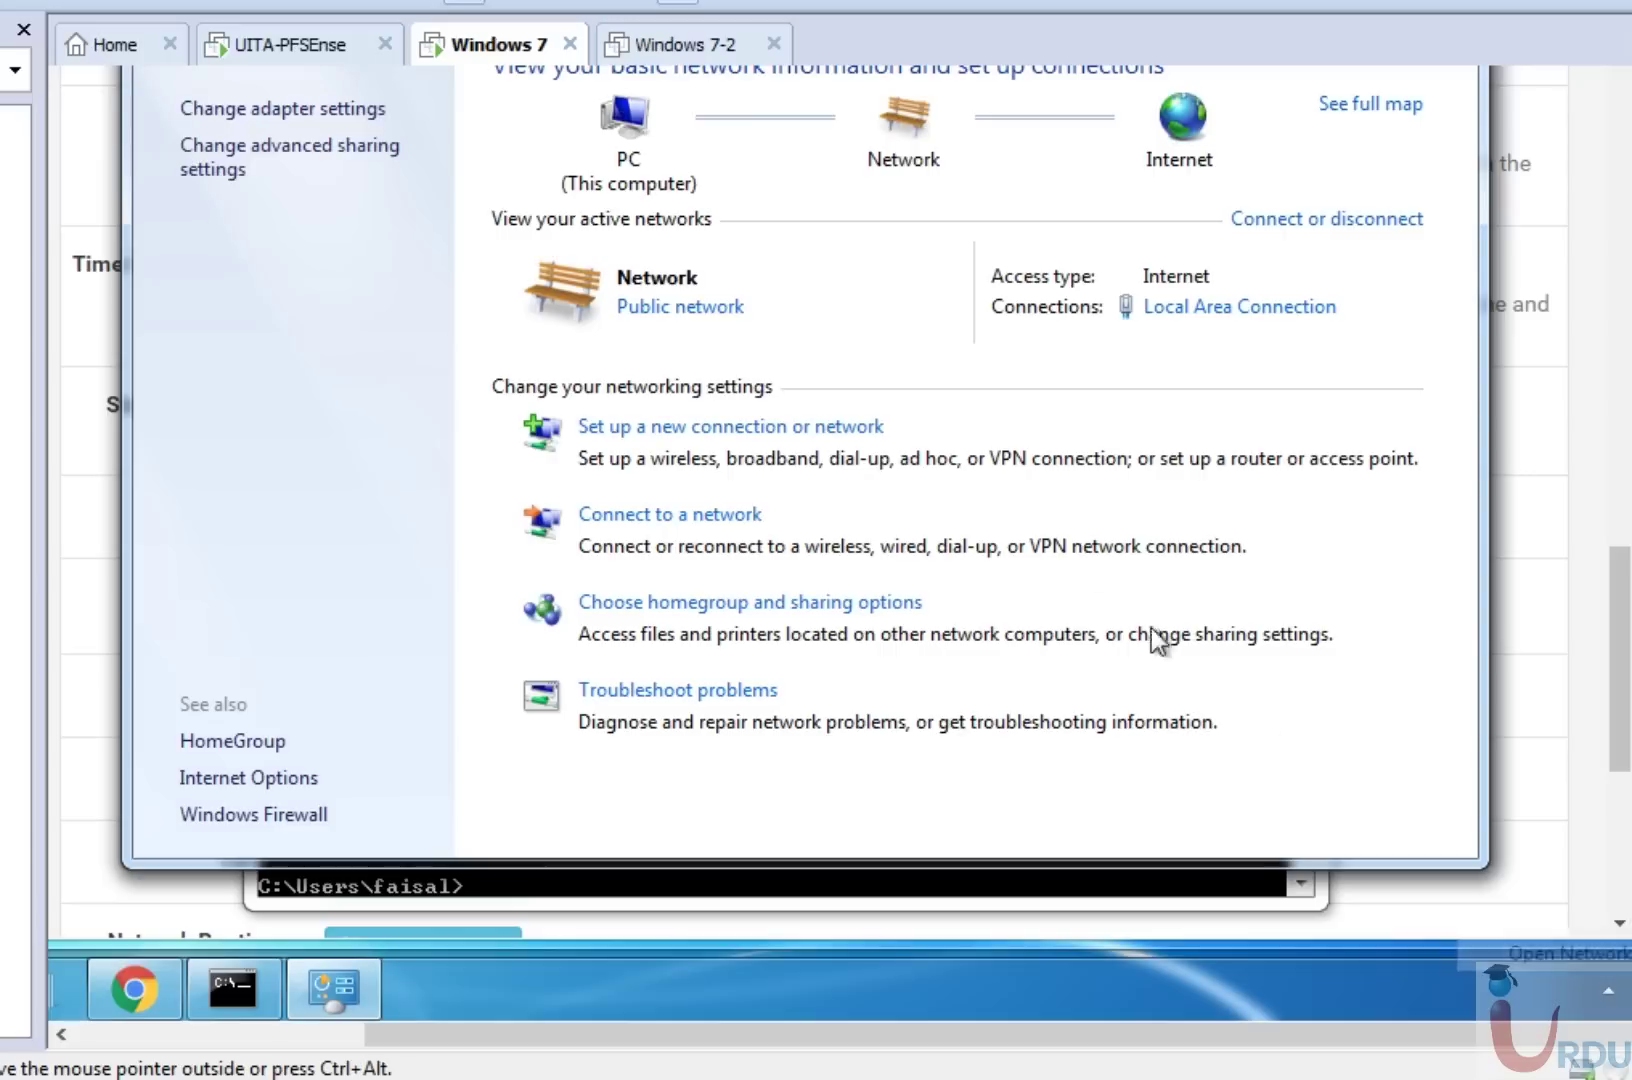
left_click(1276, 300)
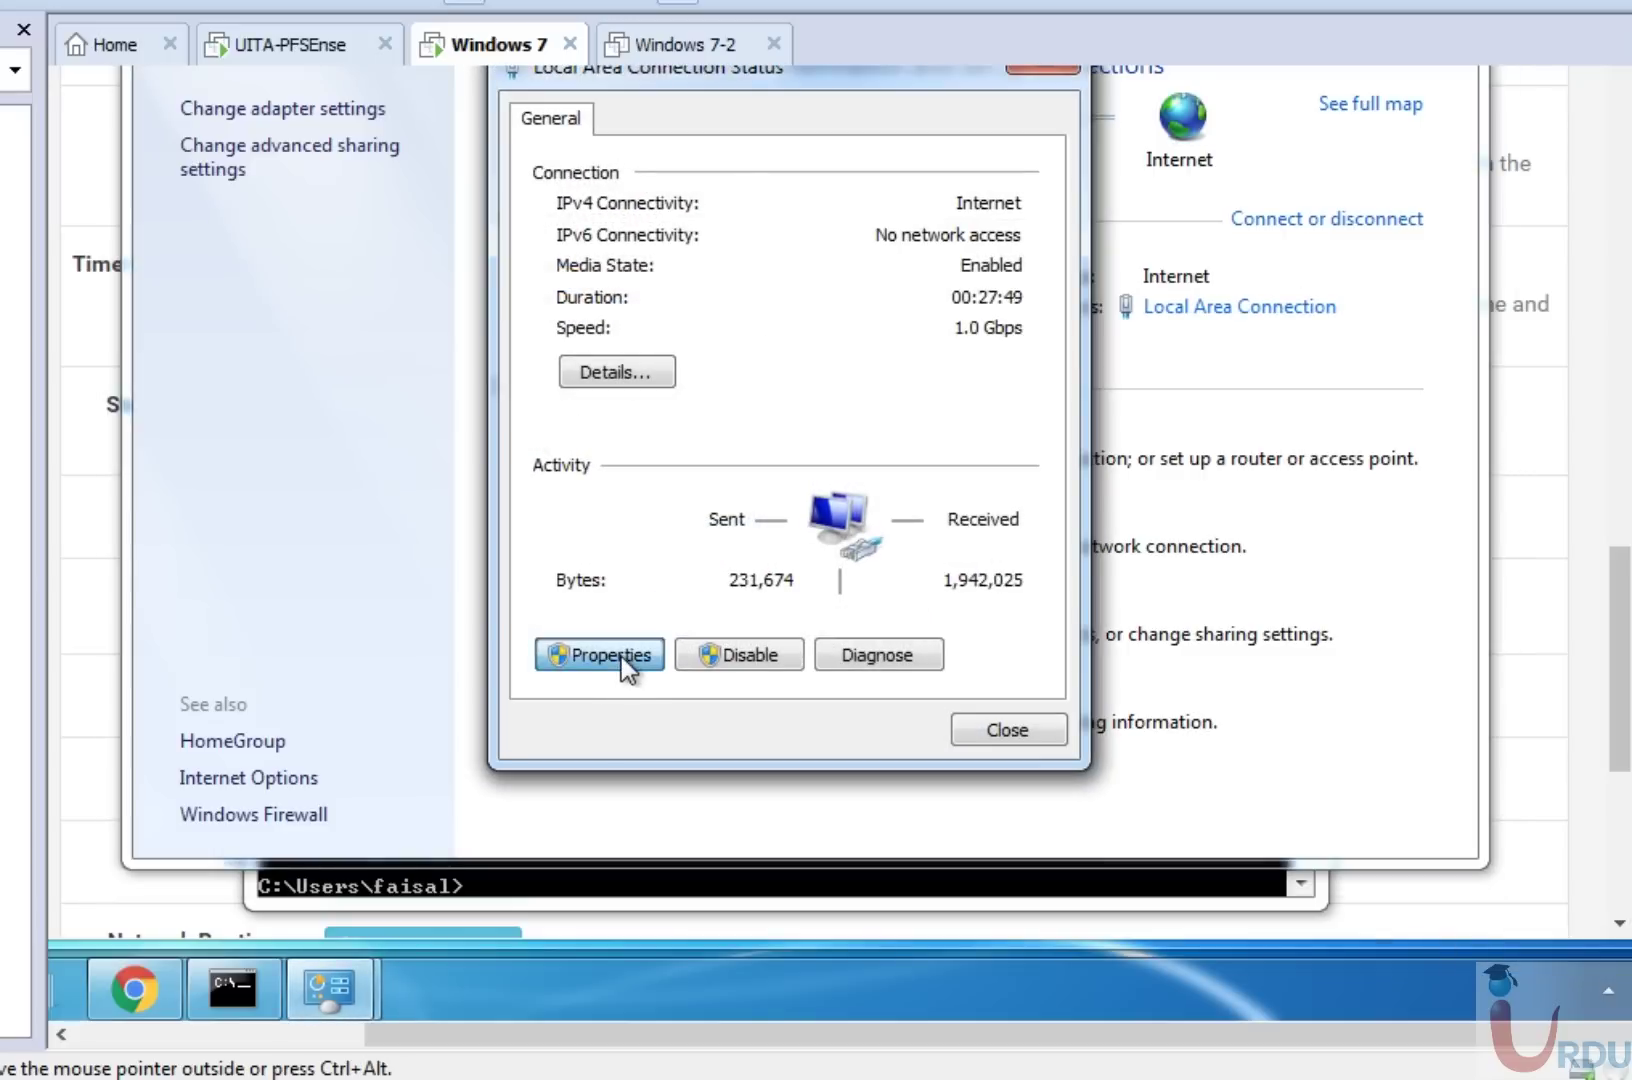
left_click(621, 657)
double_click(895, 459)
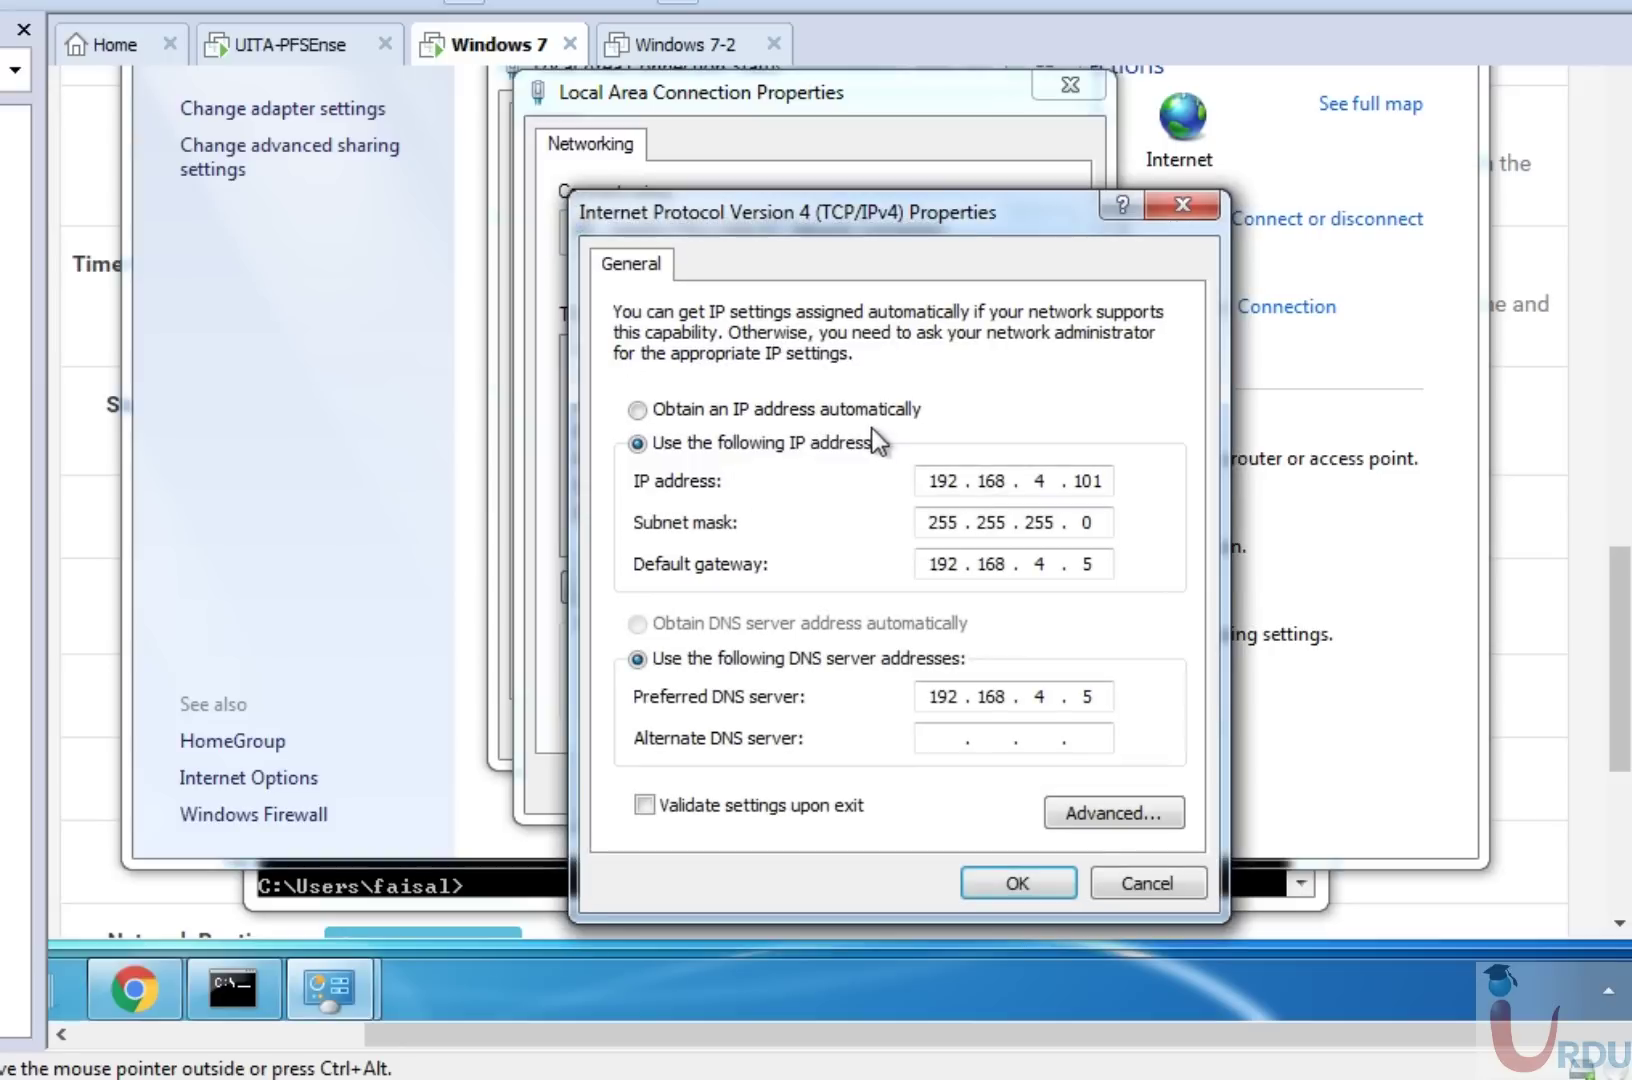
left_click(807, 417)
left_click(807, 625)
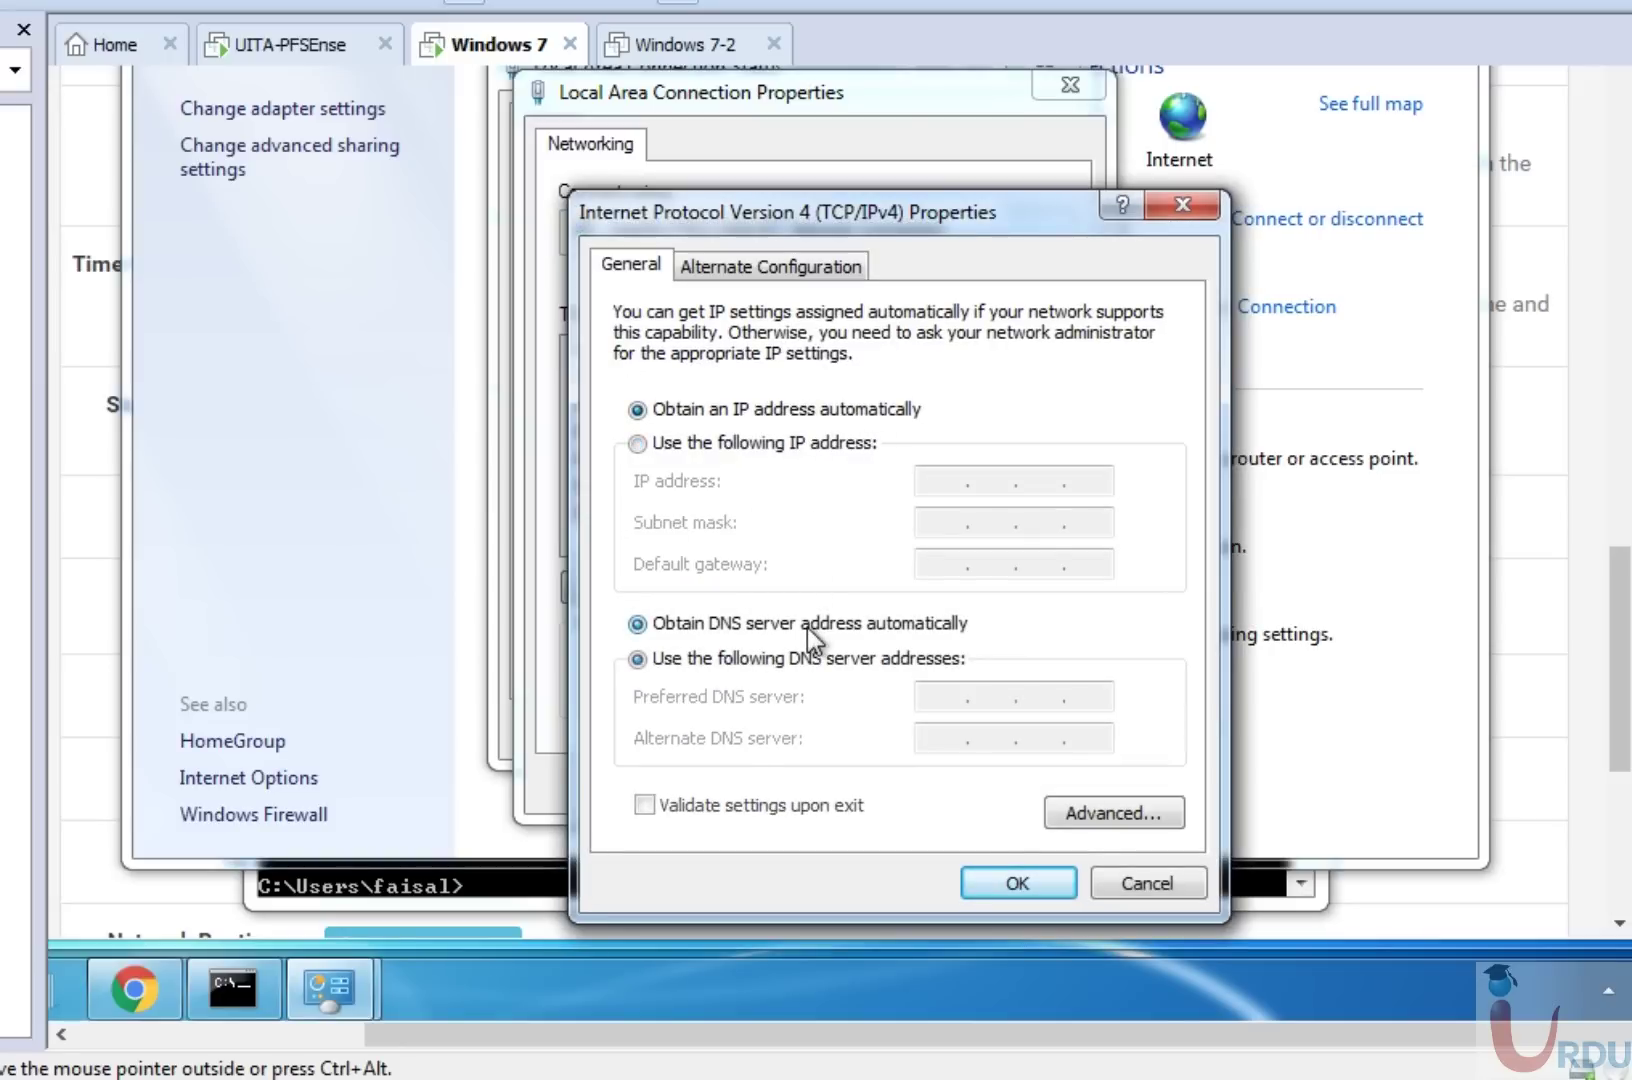
left_click(1002, 876)
left_click(907, 784)
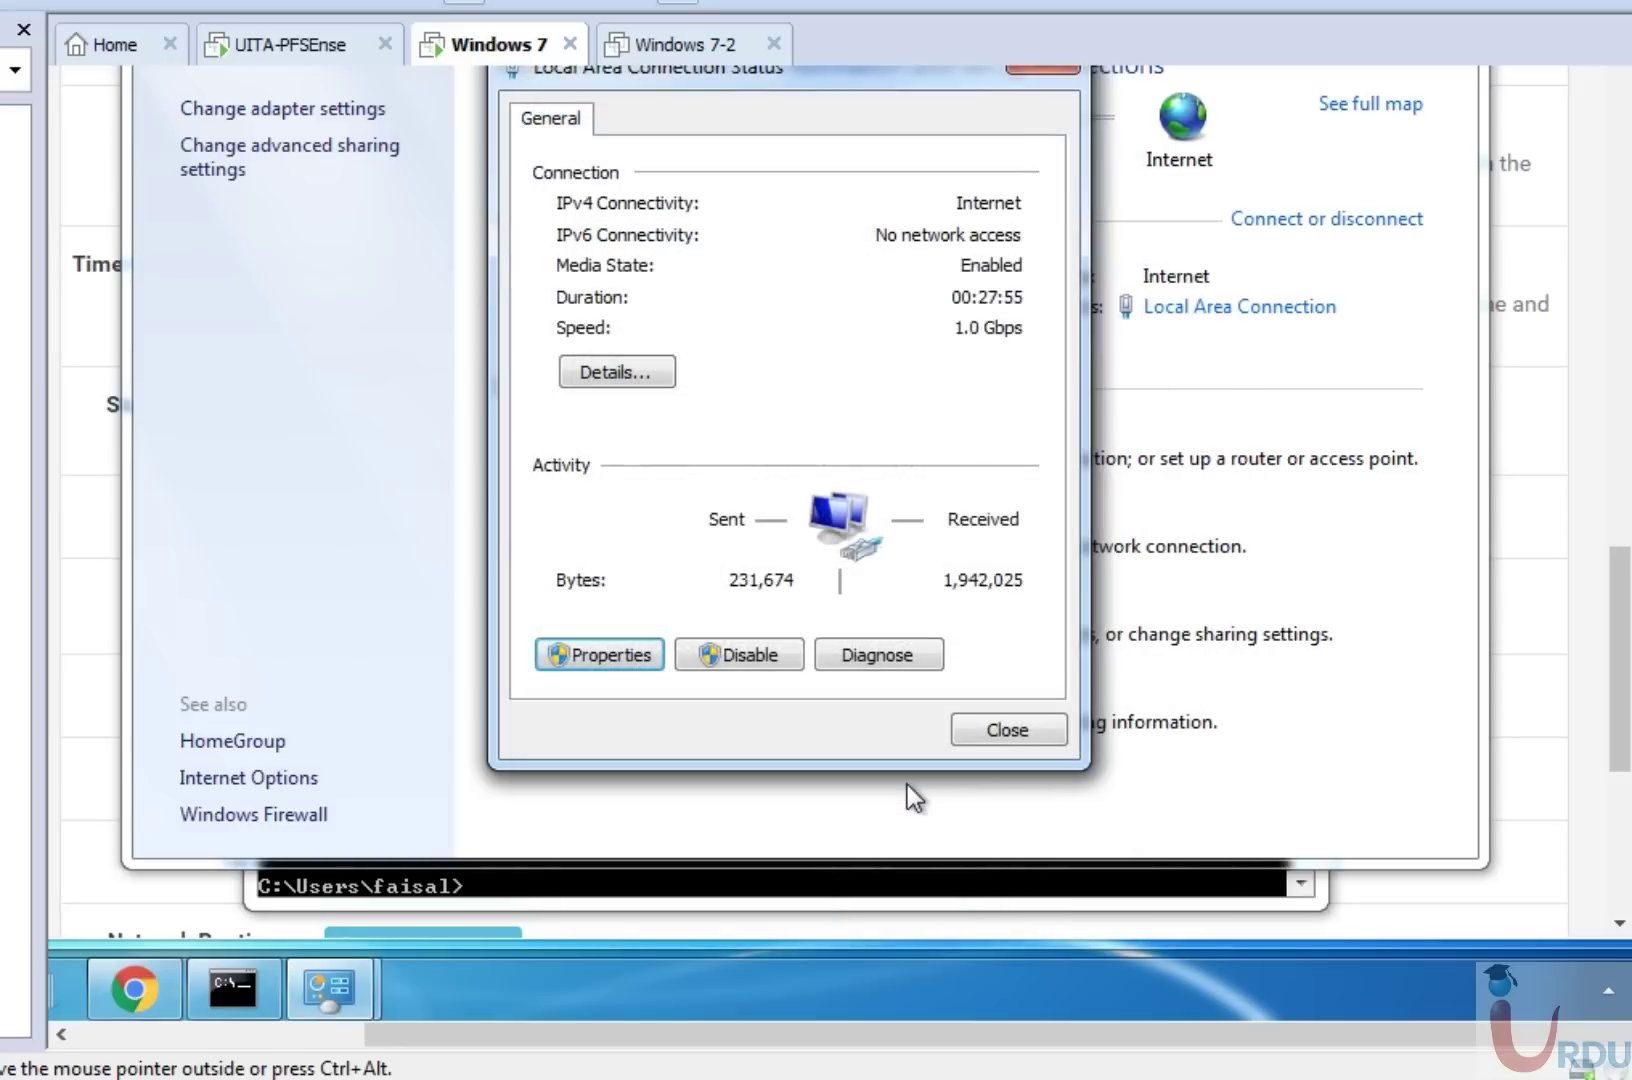
Check the connection details: DHCP lease 192.168.4.50 from 192.168.4.5, DNS 8.8.8.8 and 8.8.4.4.
left_click(998, 734)
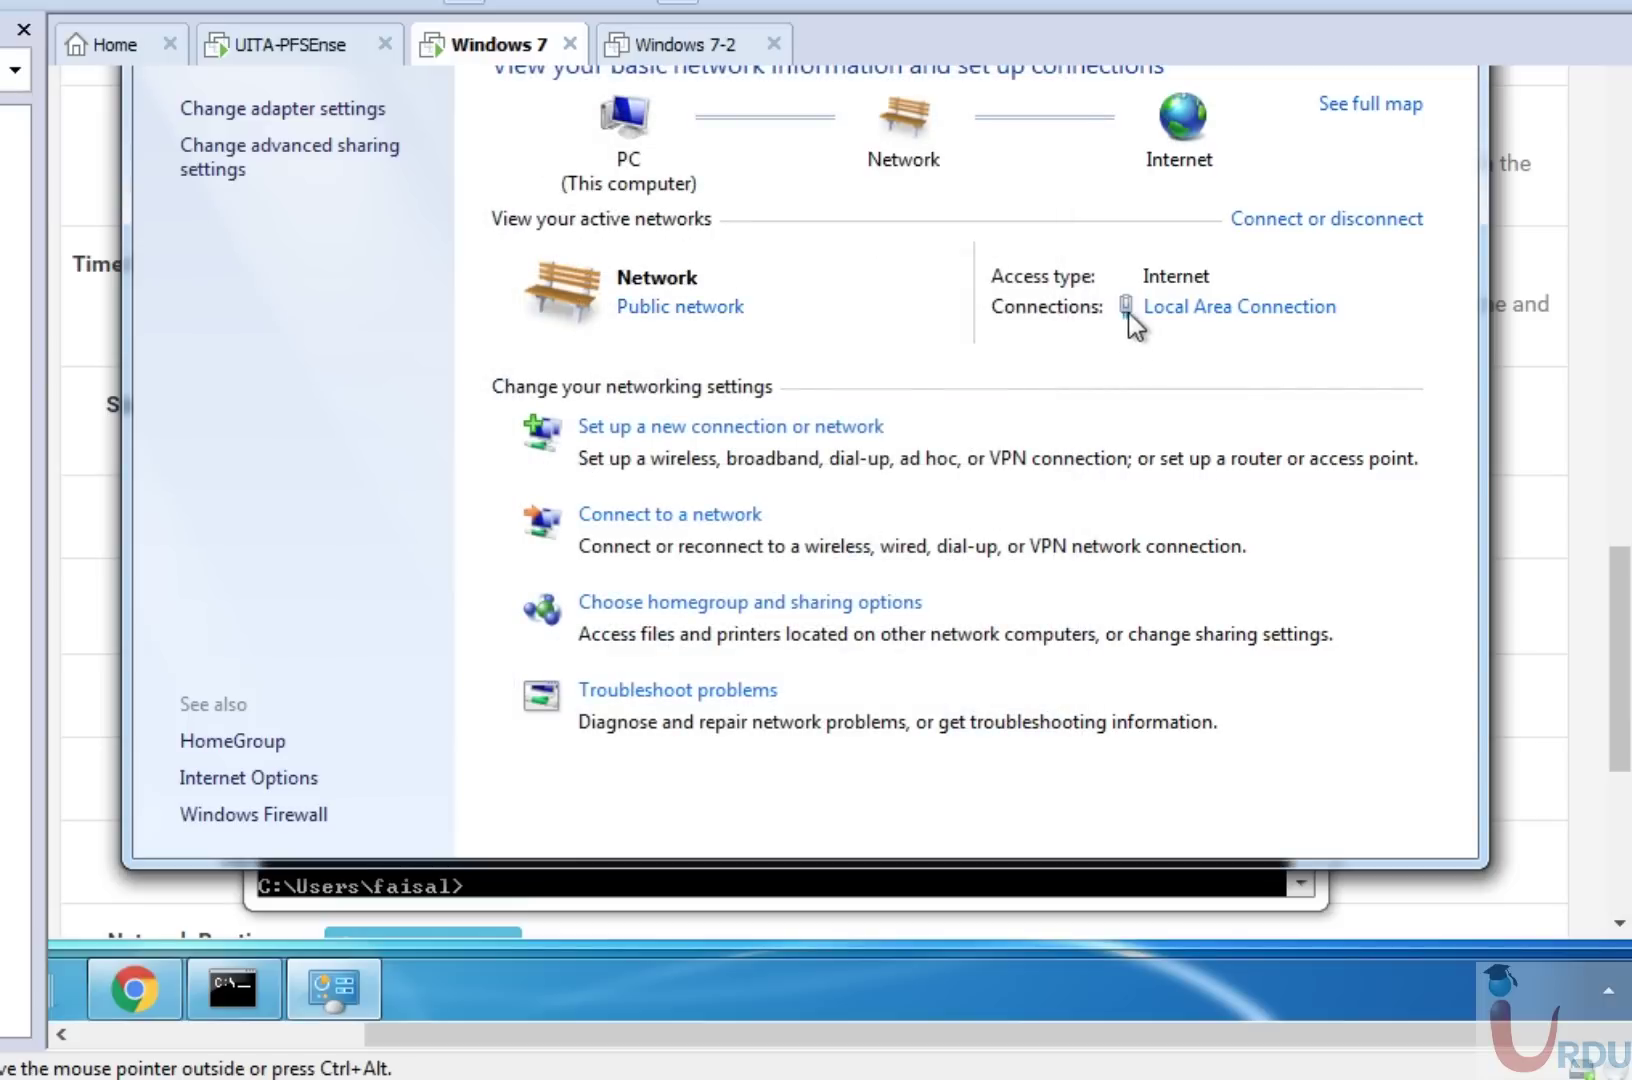
left_click(1193, 318)
left_click(625, 372)
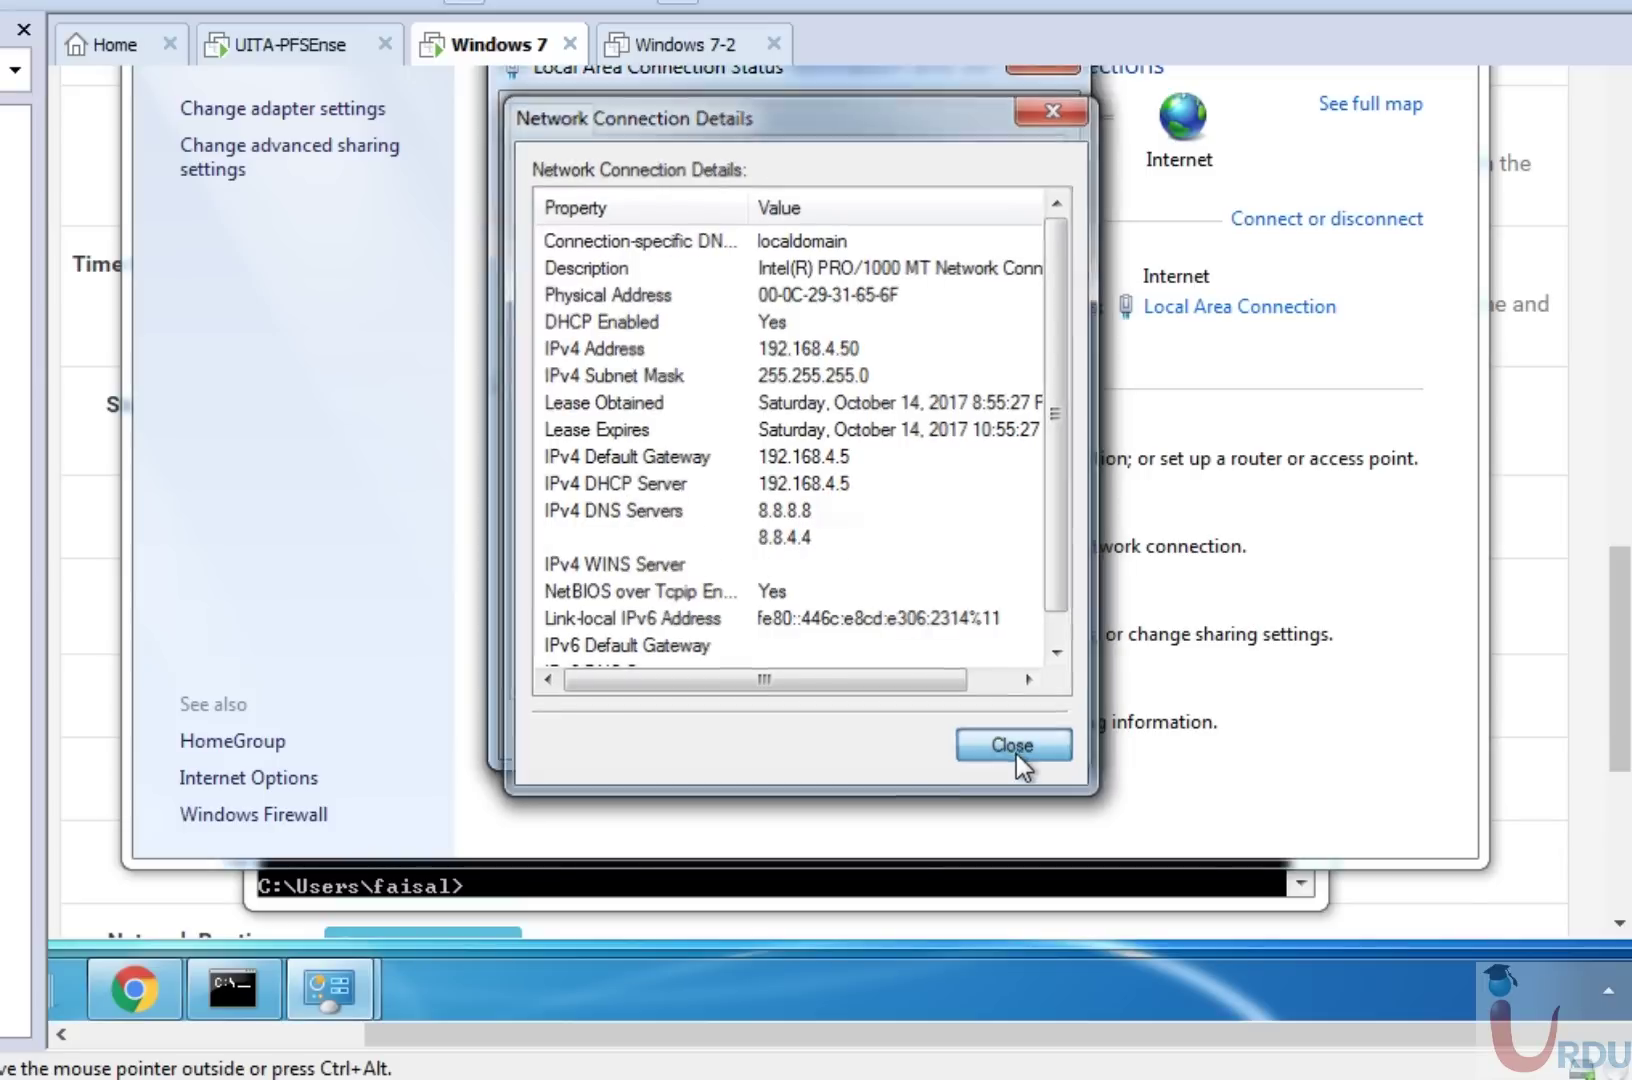
left_click(1015, 752)
left_click(1028, 728)
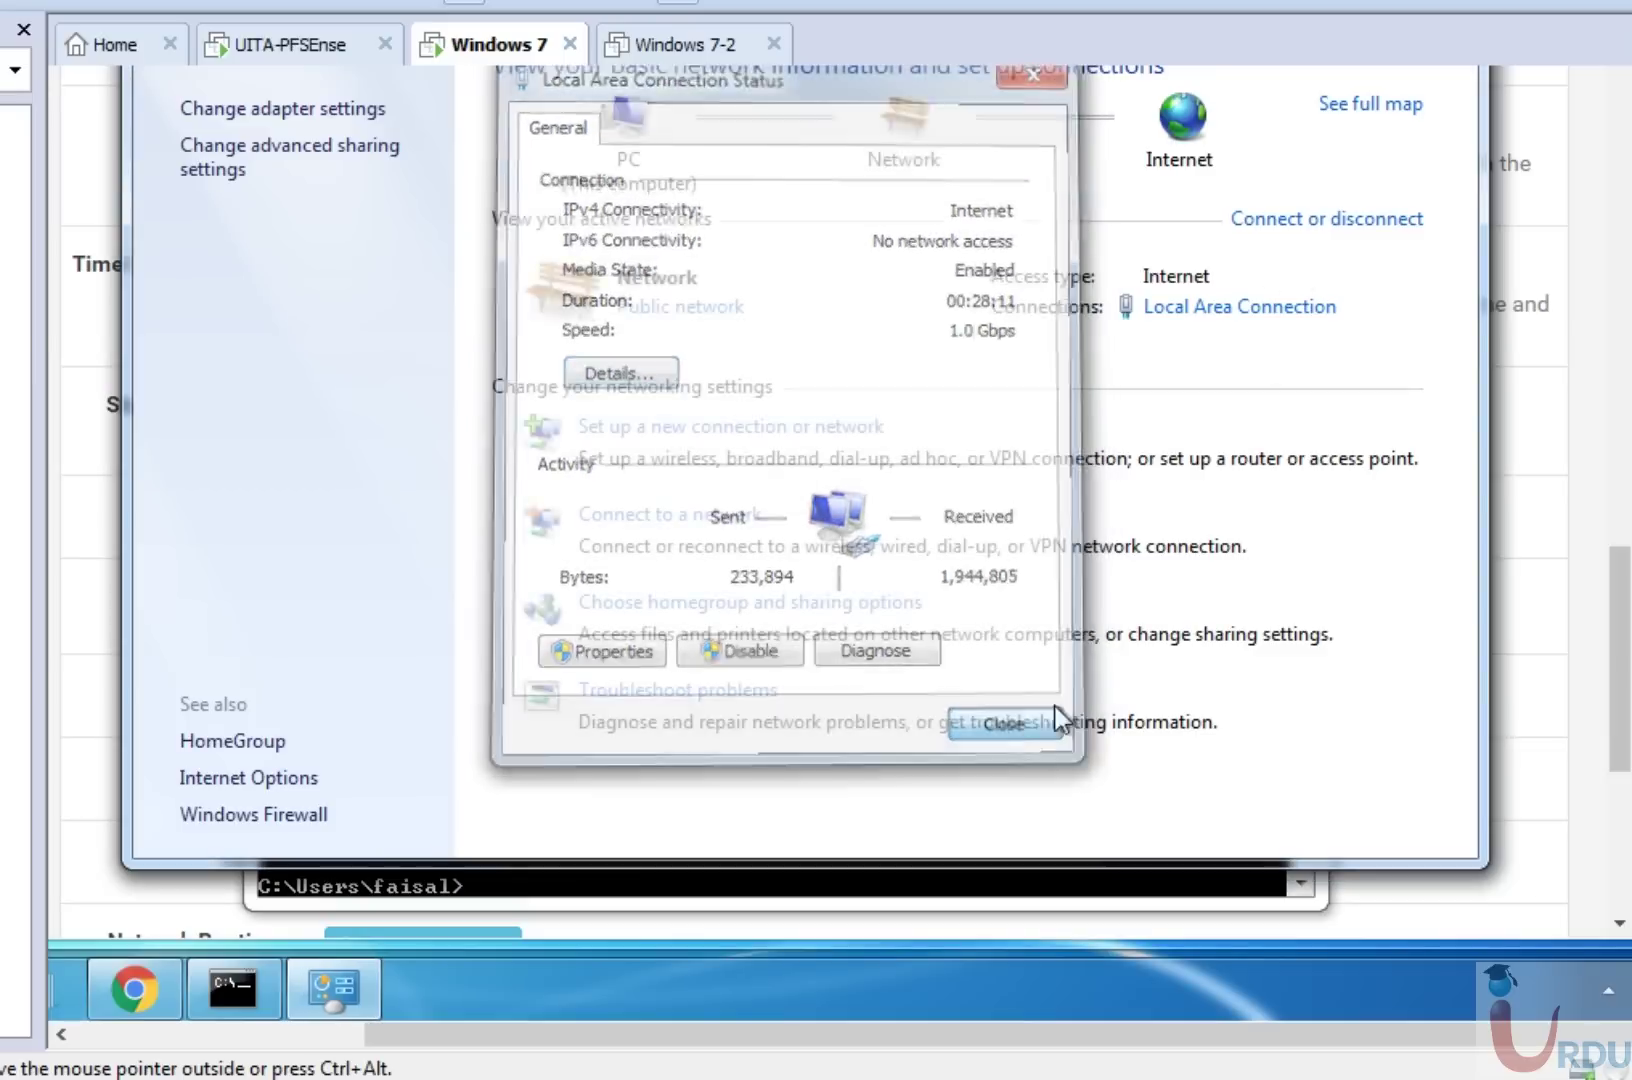
left_click_drag(1628, 728, 1617, 320)
Expand the MAC address control options and look at the allowed and denied MAC fields.
scroll(969, 452, "up", 1)
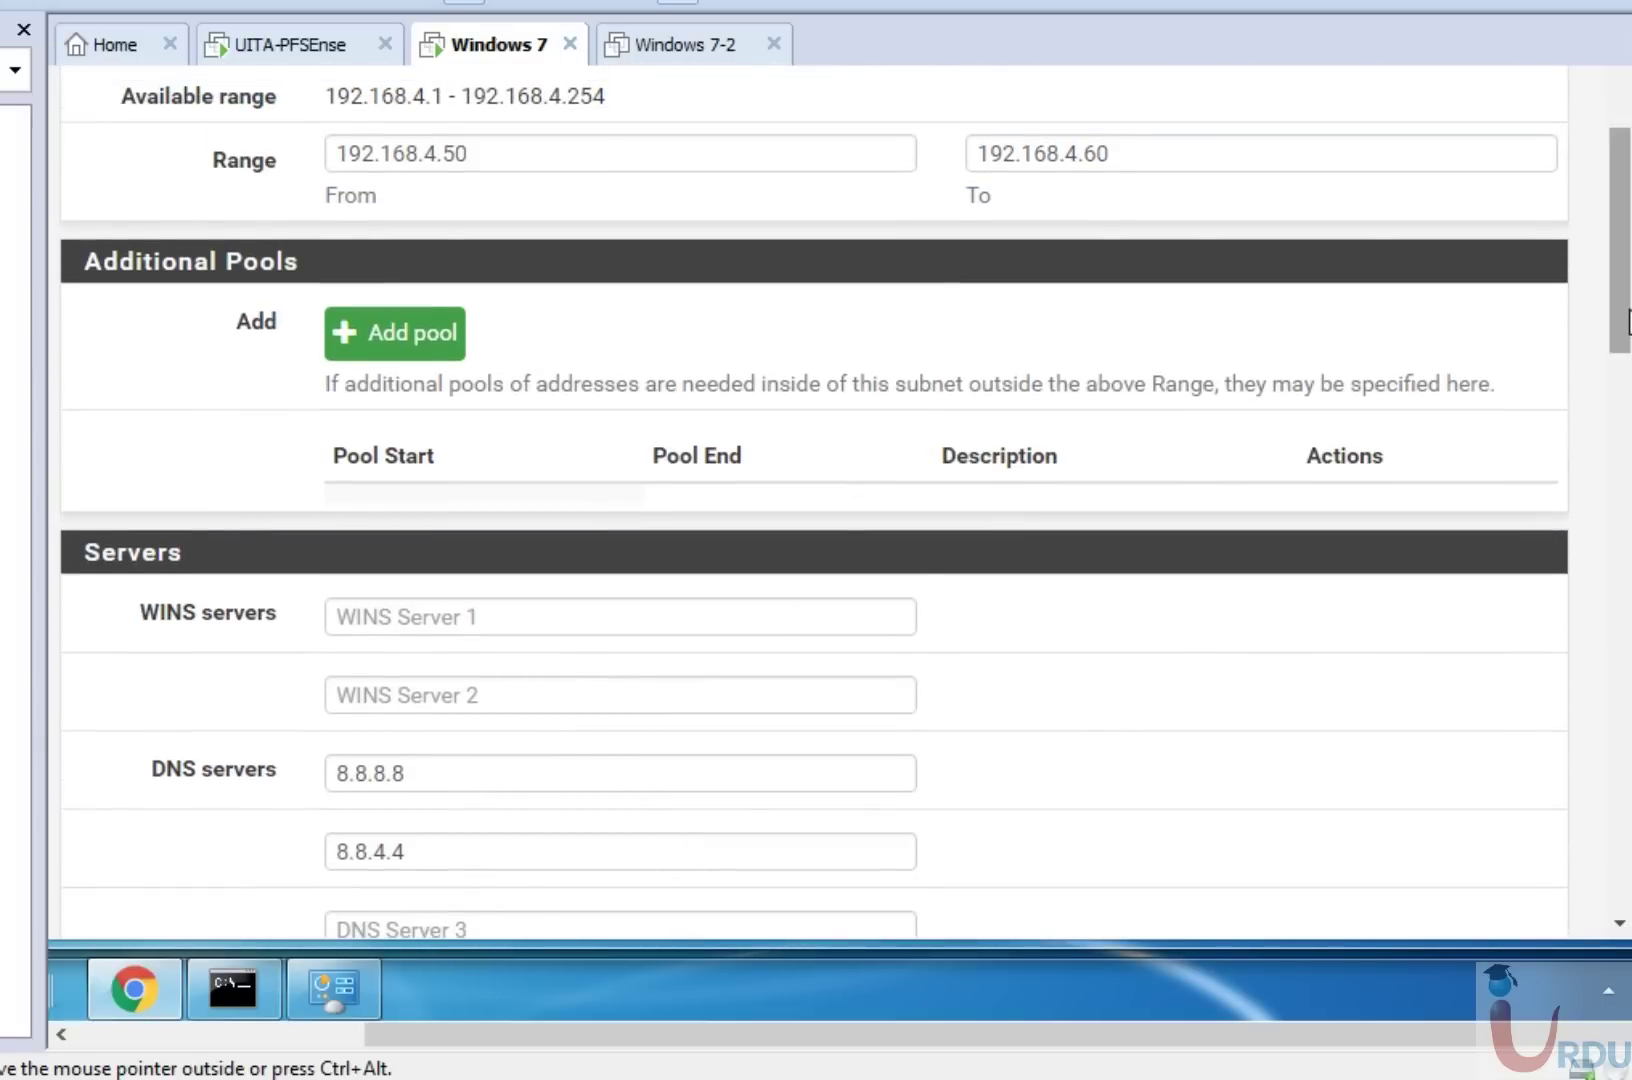
left_click_drag(1626, 320, 1626, 550)
scroll(627, 612, "down", 5)
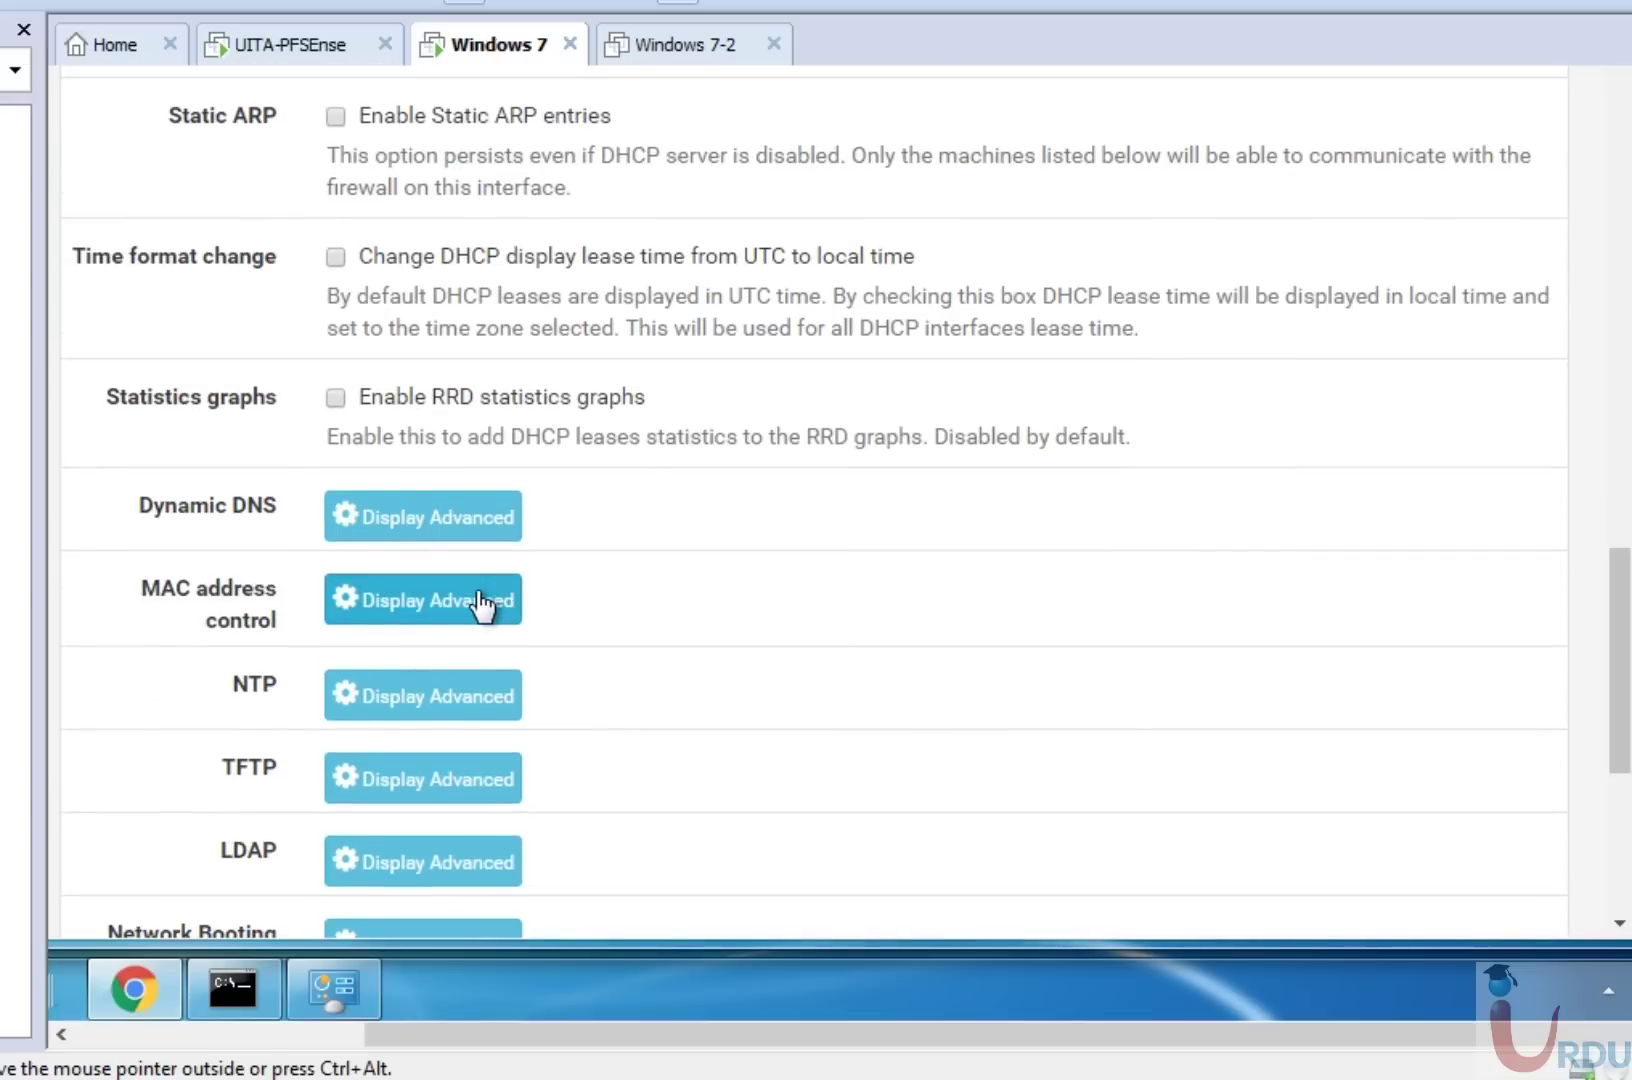
left_click(484, 604)
left_click(482, 684)
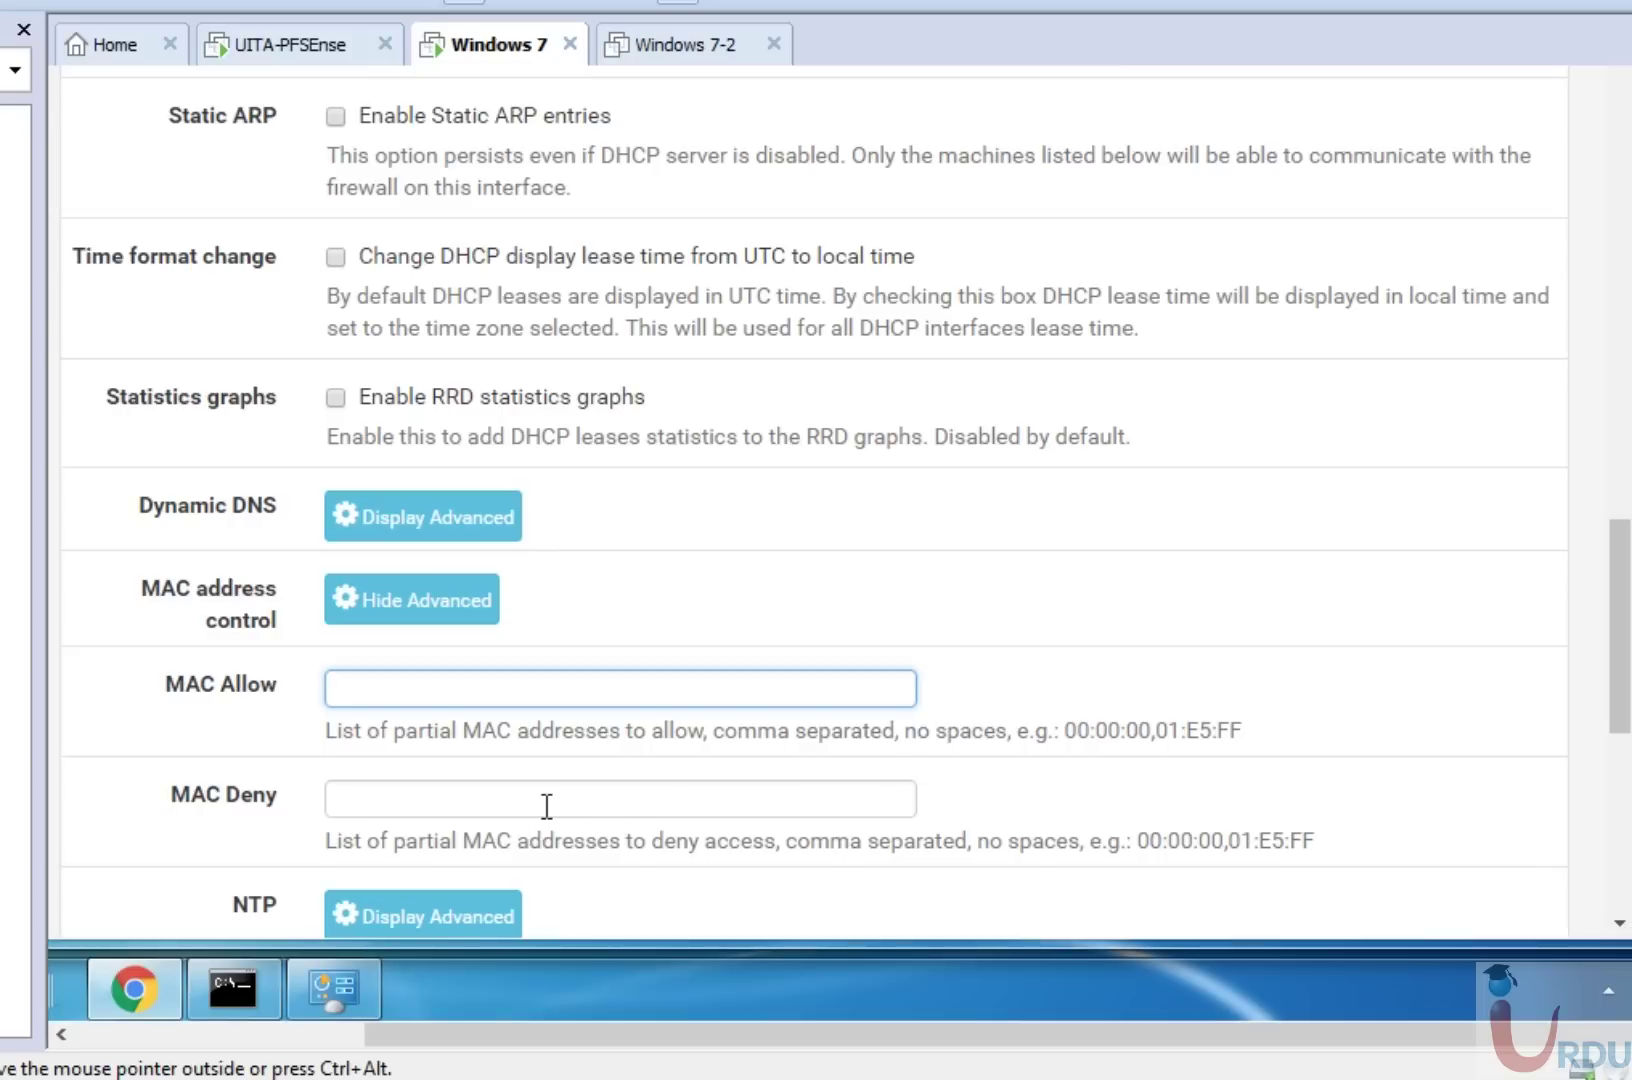
left_click(543, 806)
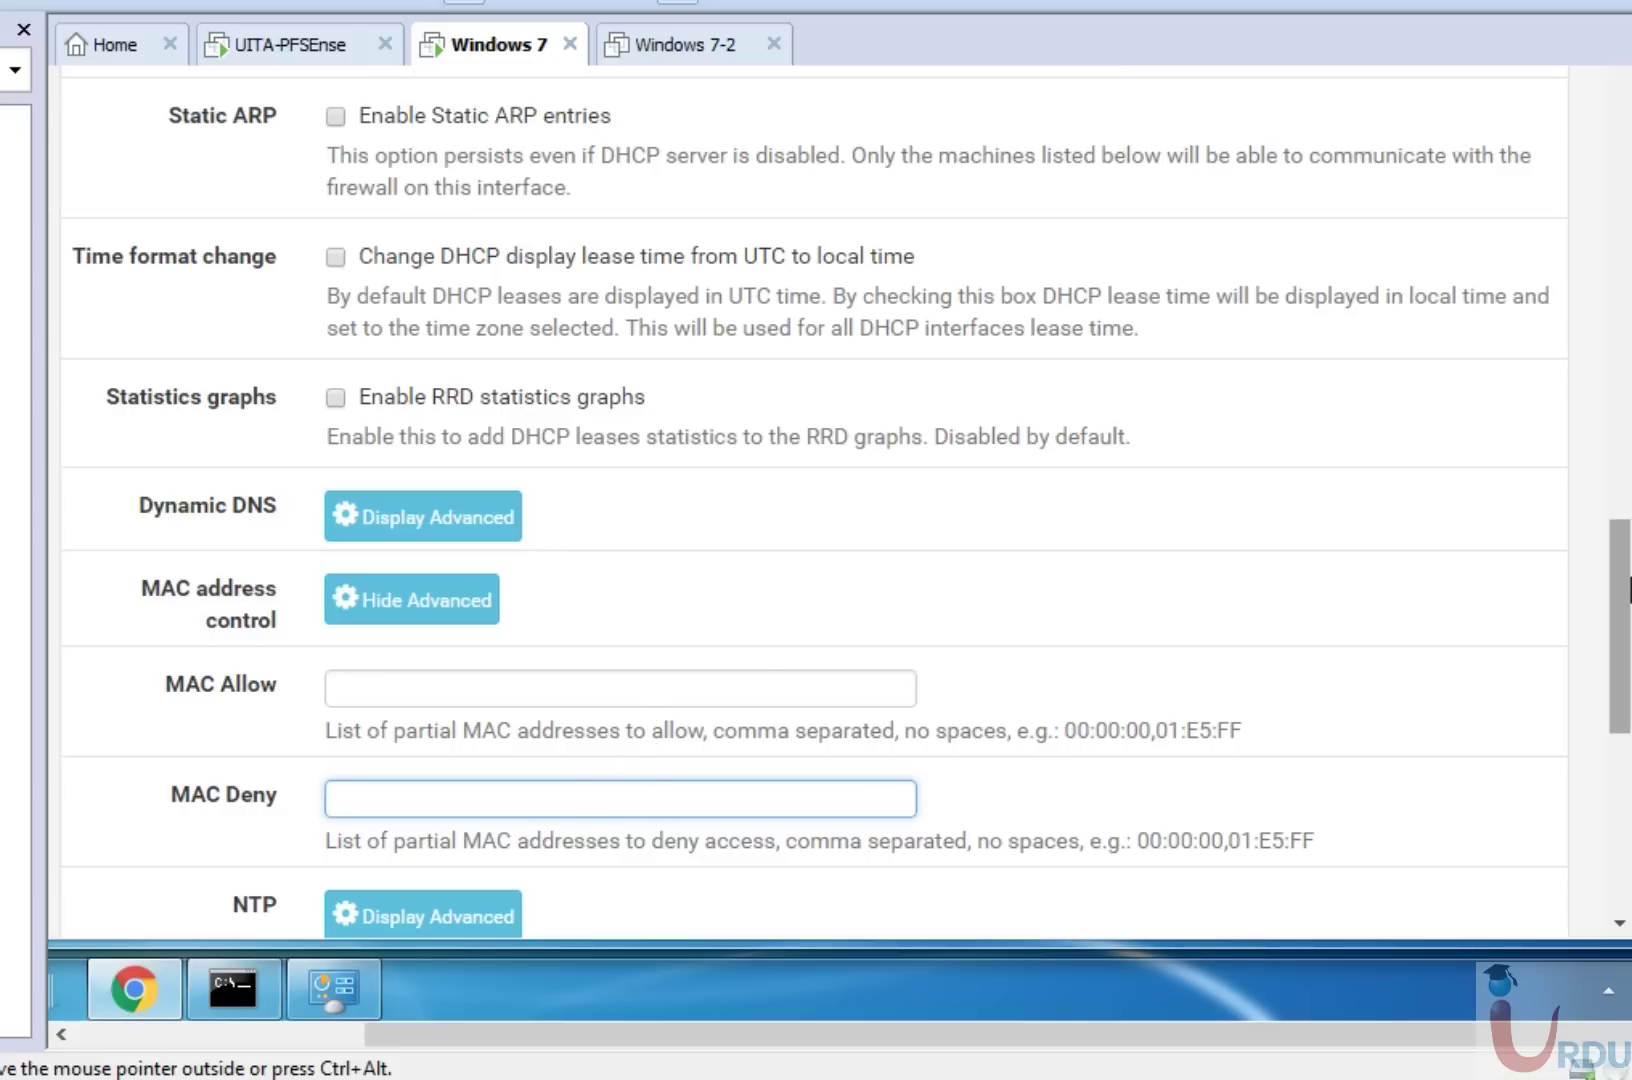
left_click_drag(1627, 702, 1625, 883)
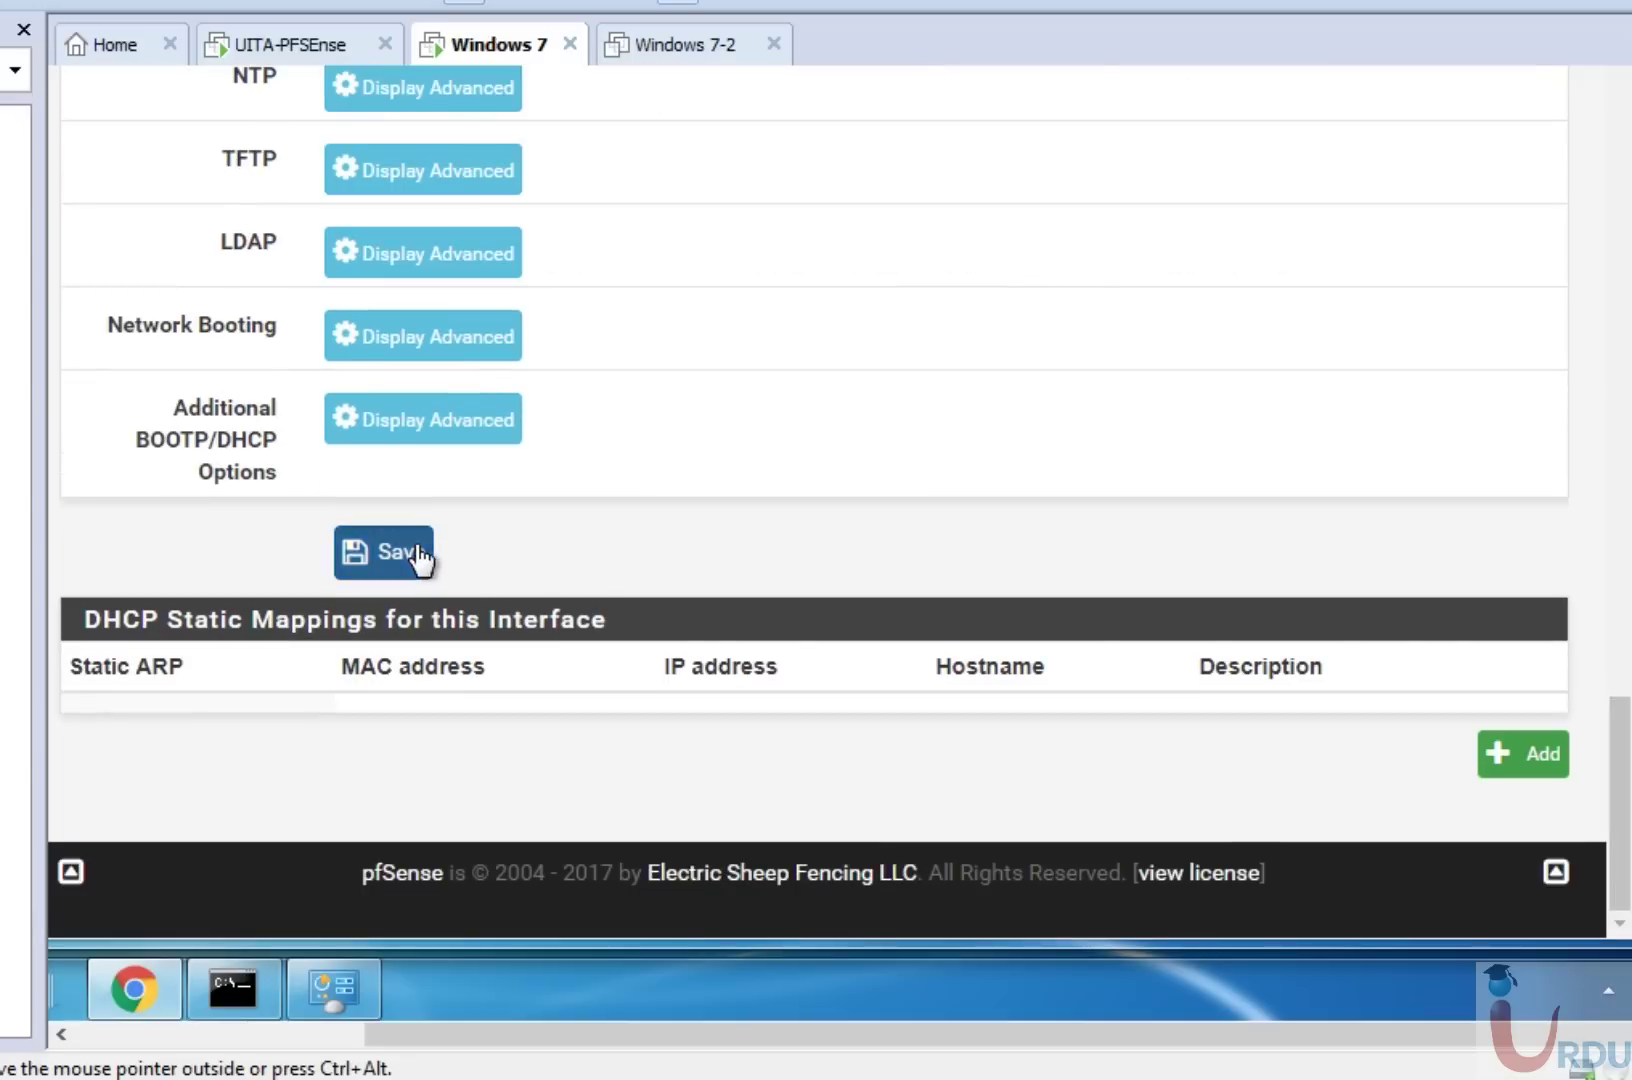
Scroll back to the top and go to Services > DHCP Relay.
scroll(1621, 584, "up", 10)
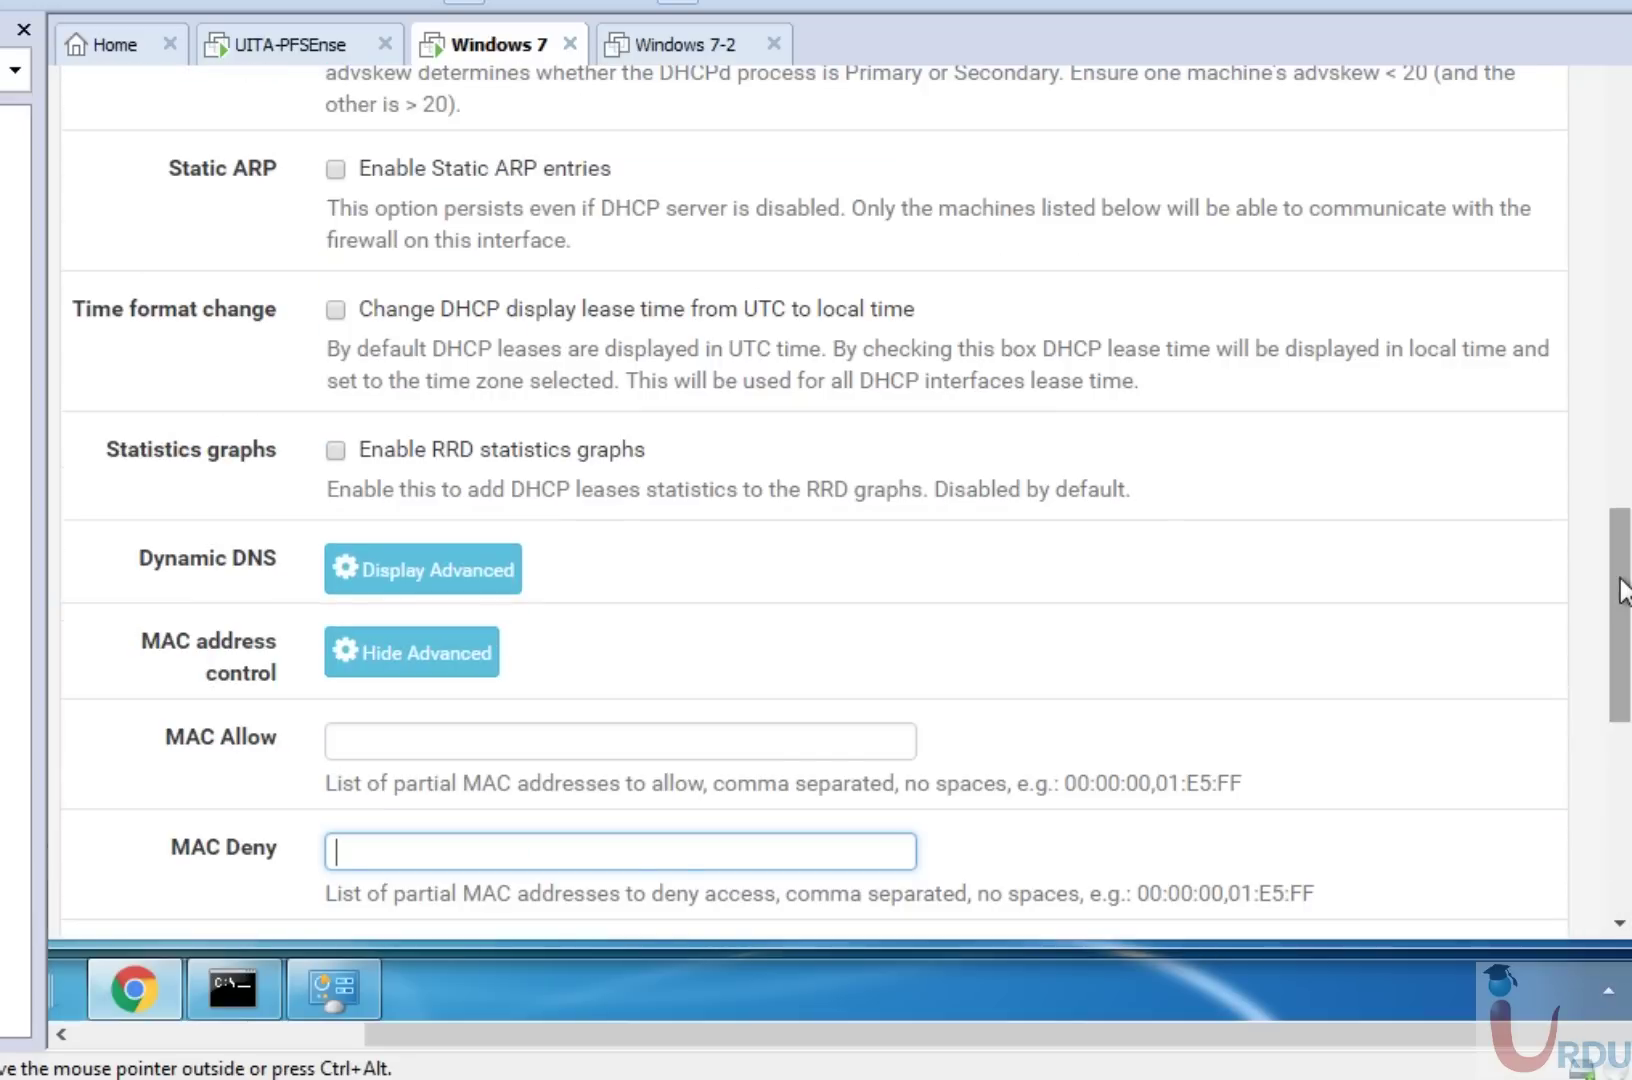
scroll(1625, 350, "up", 15)
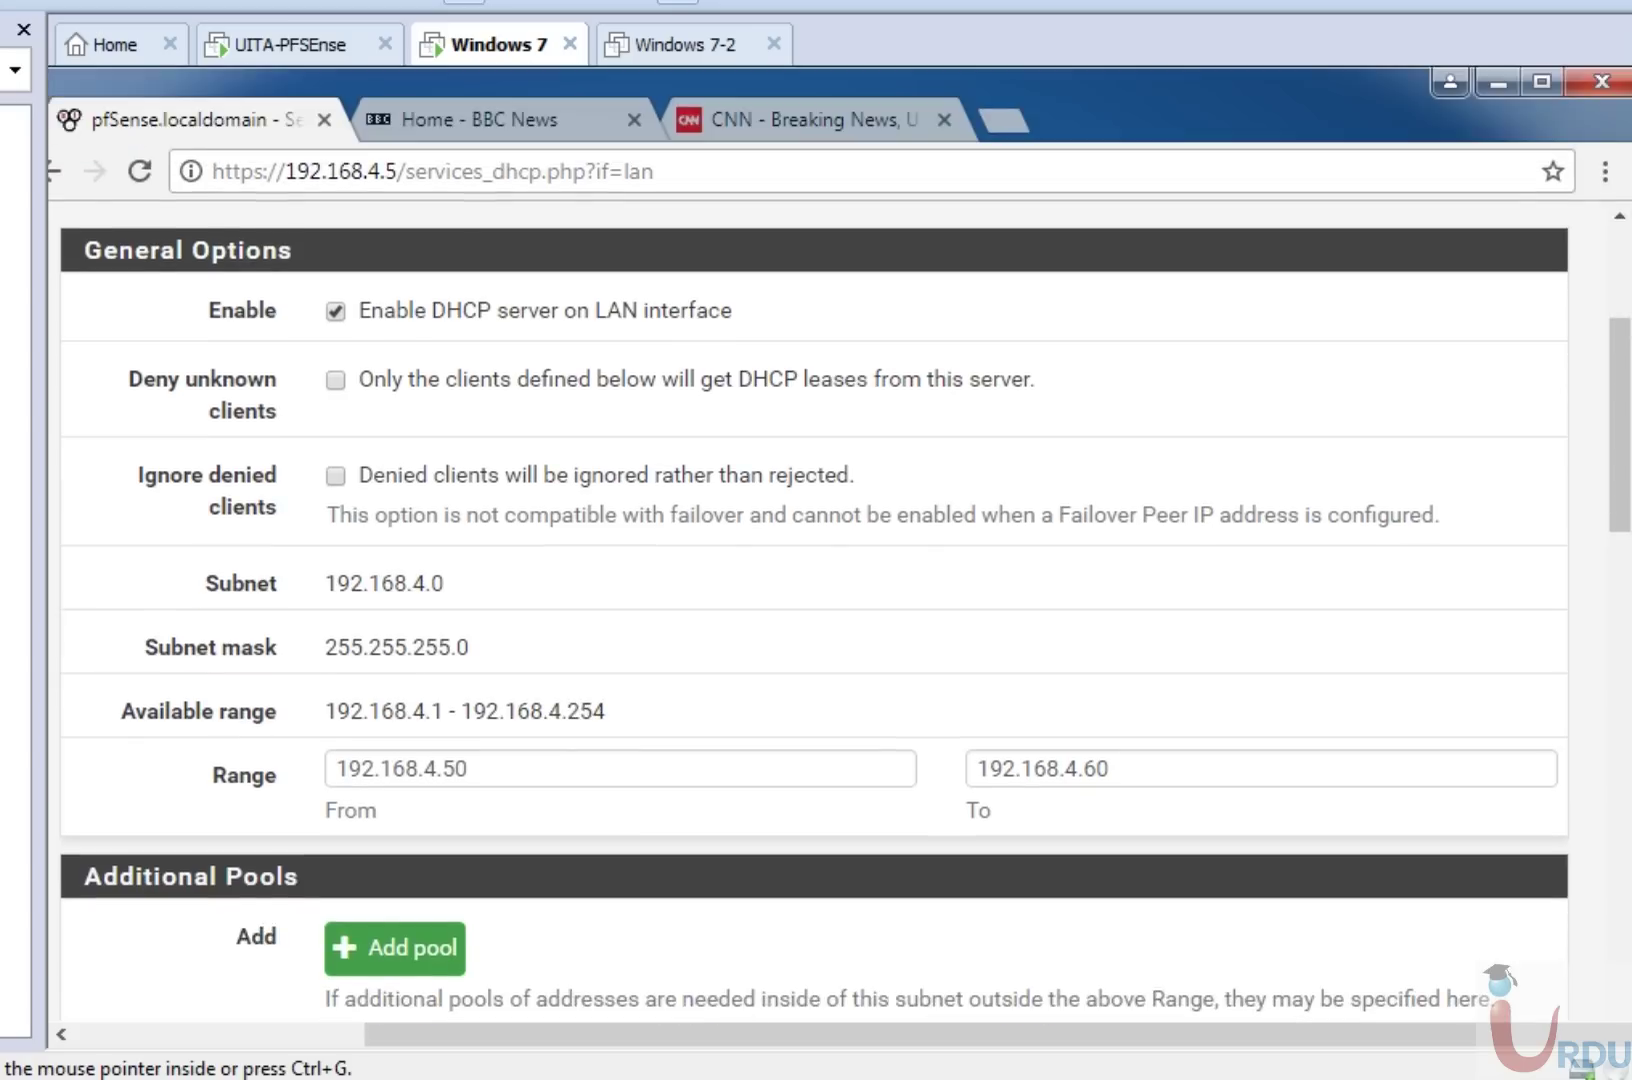
scroll(1627, 300, "up", 4)
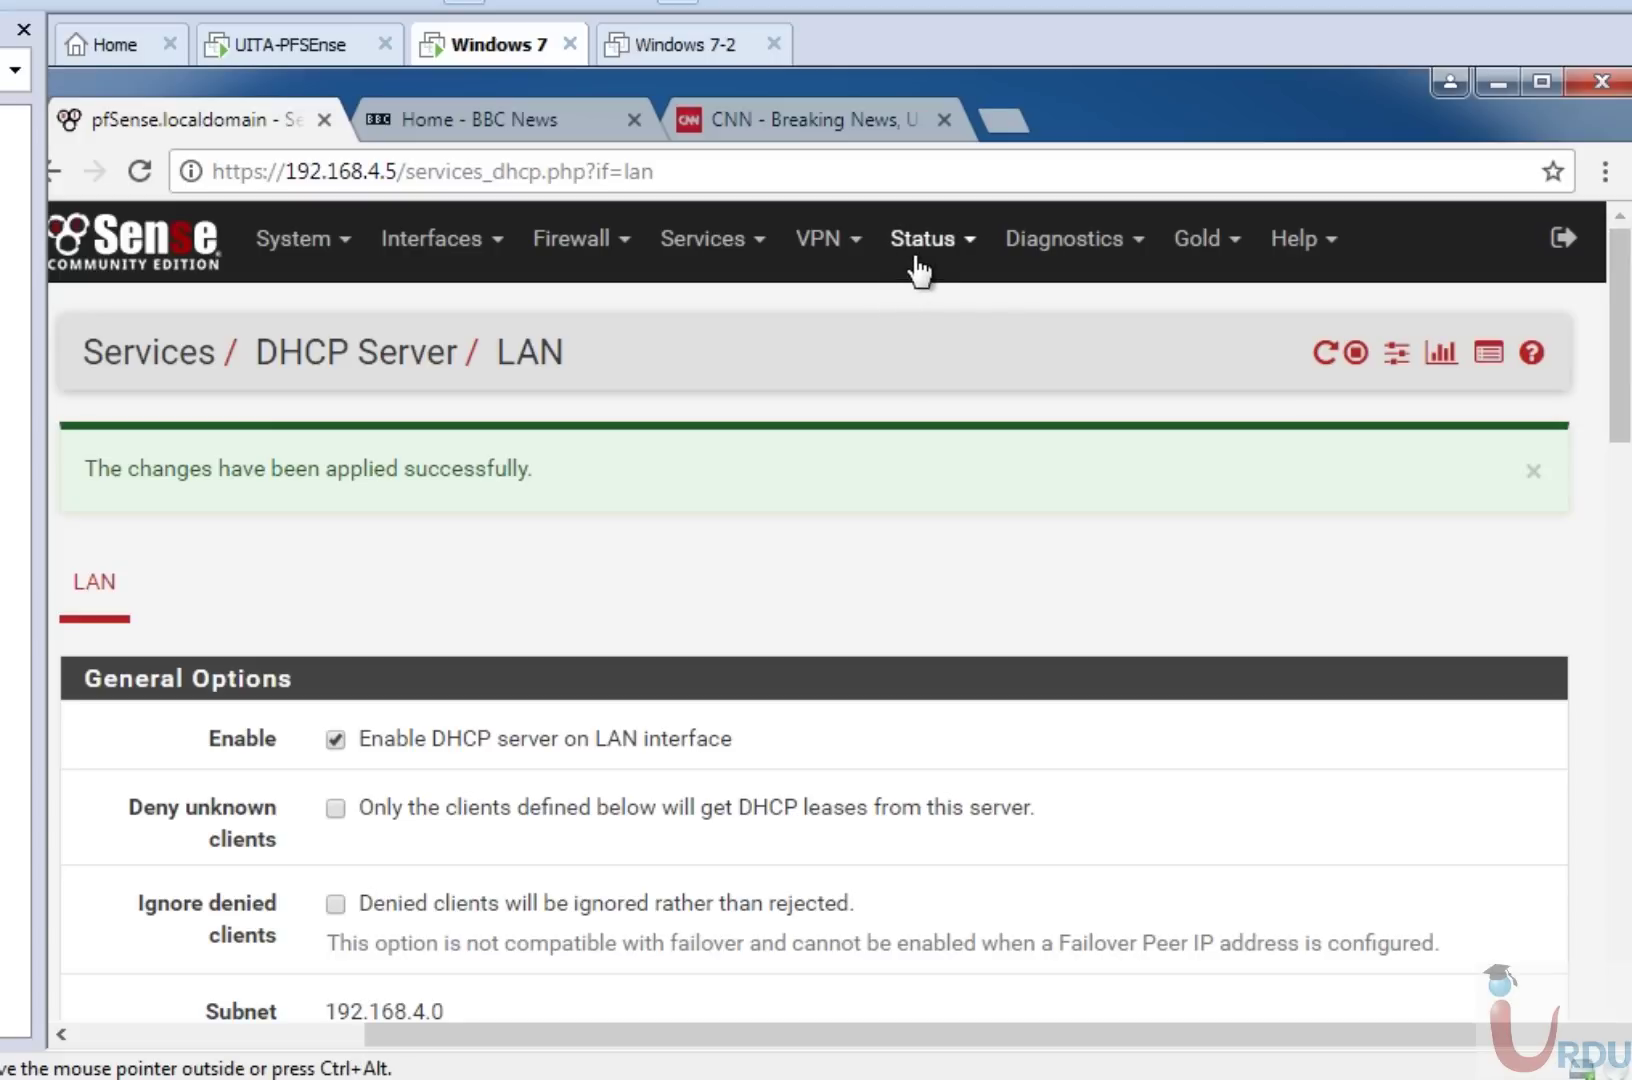
left_click(740, 250)
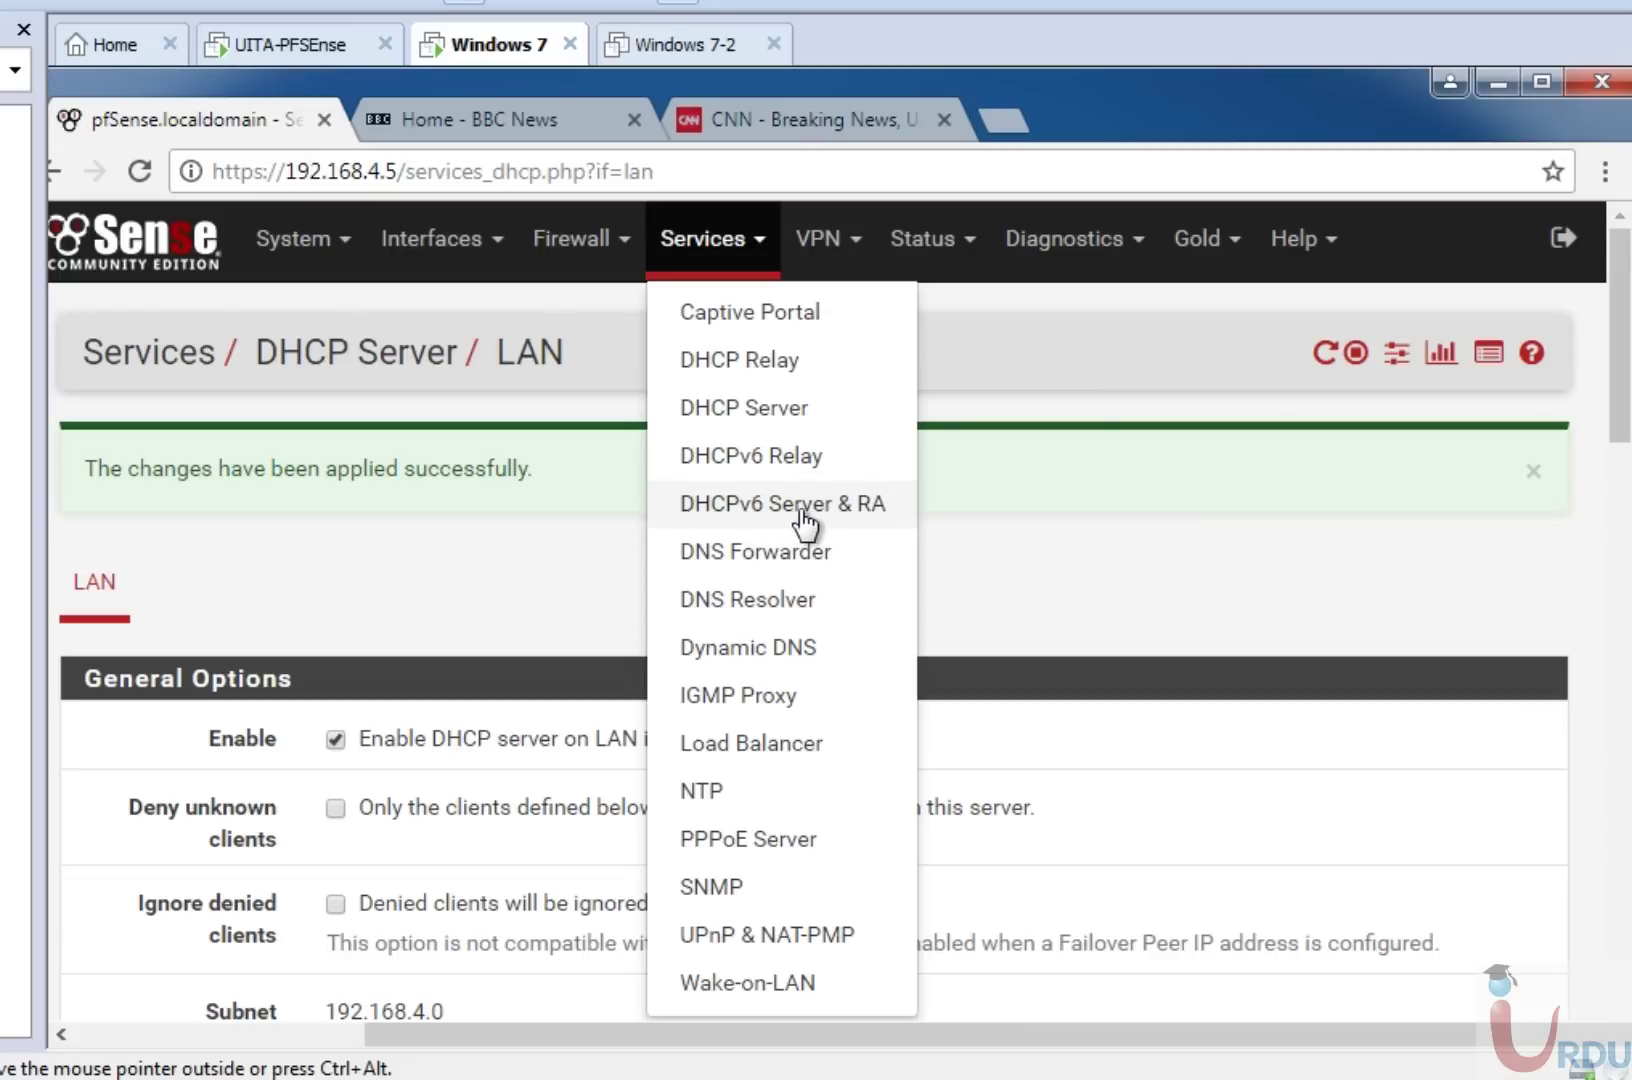
left_click(752, 362)
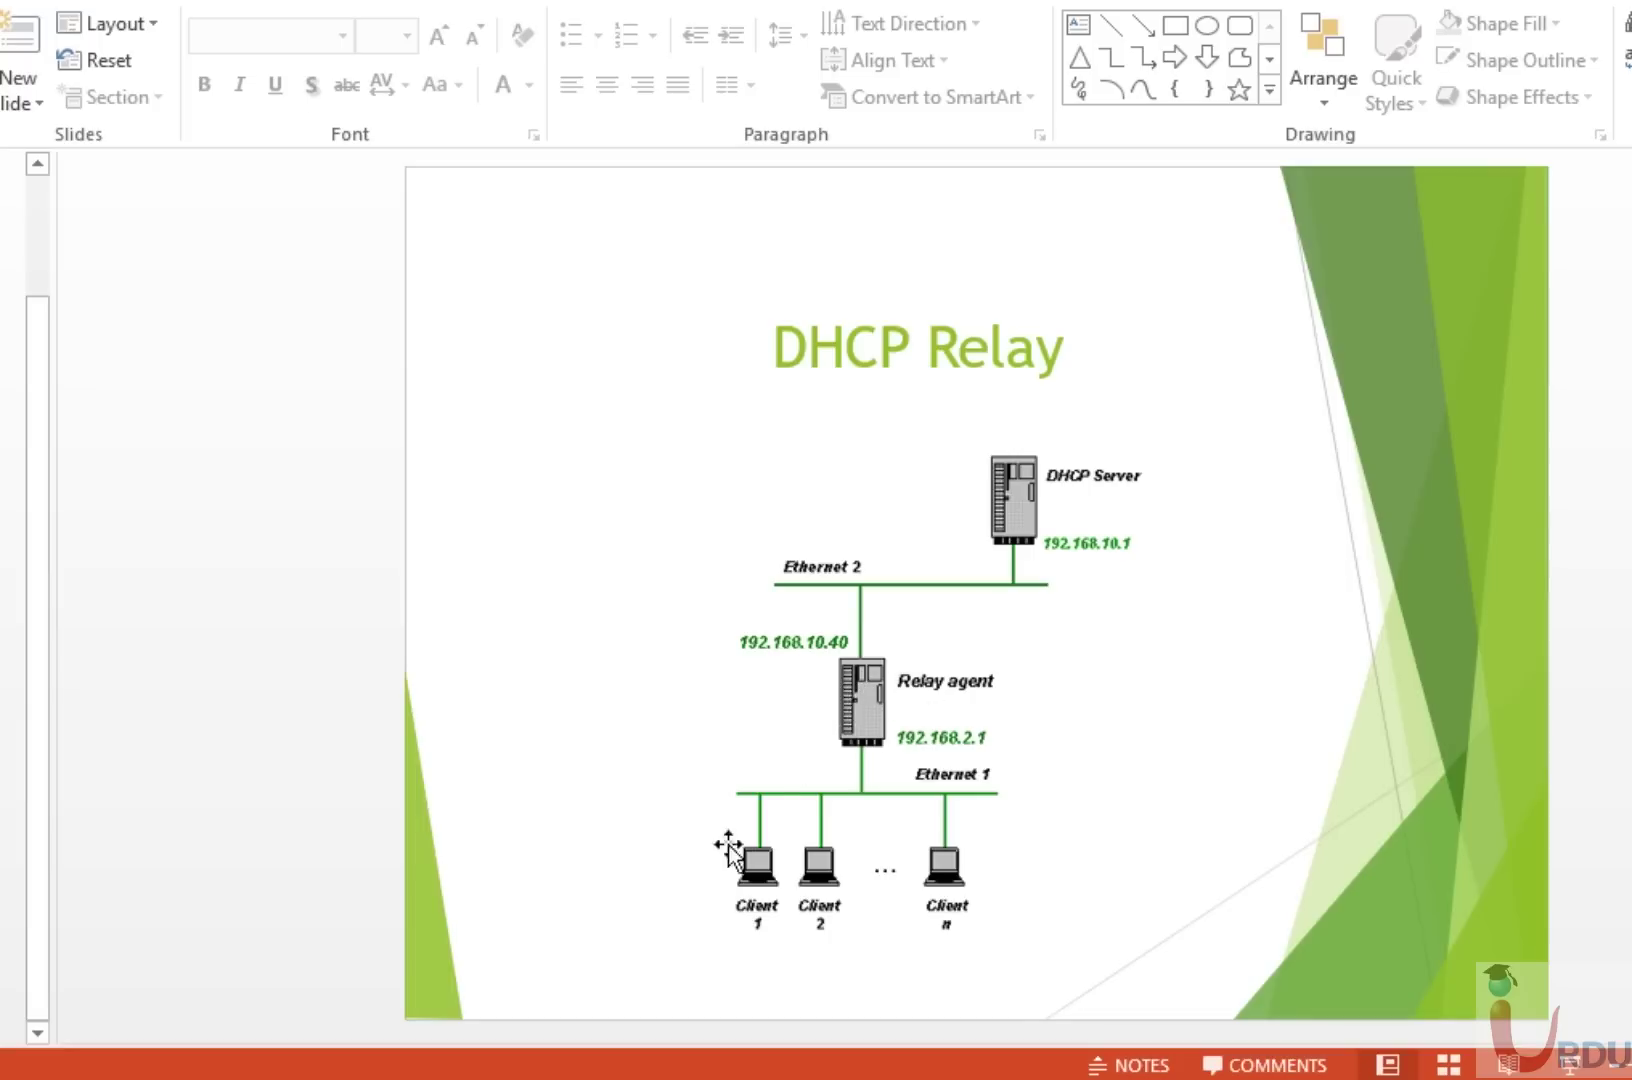
Present the DHCP Relay slide's relay-agent diagram, then return to the Windows 7 VM.
mouse_move(583, 1075)
left_click(1198, 936)
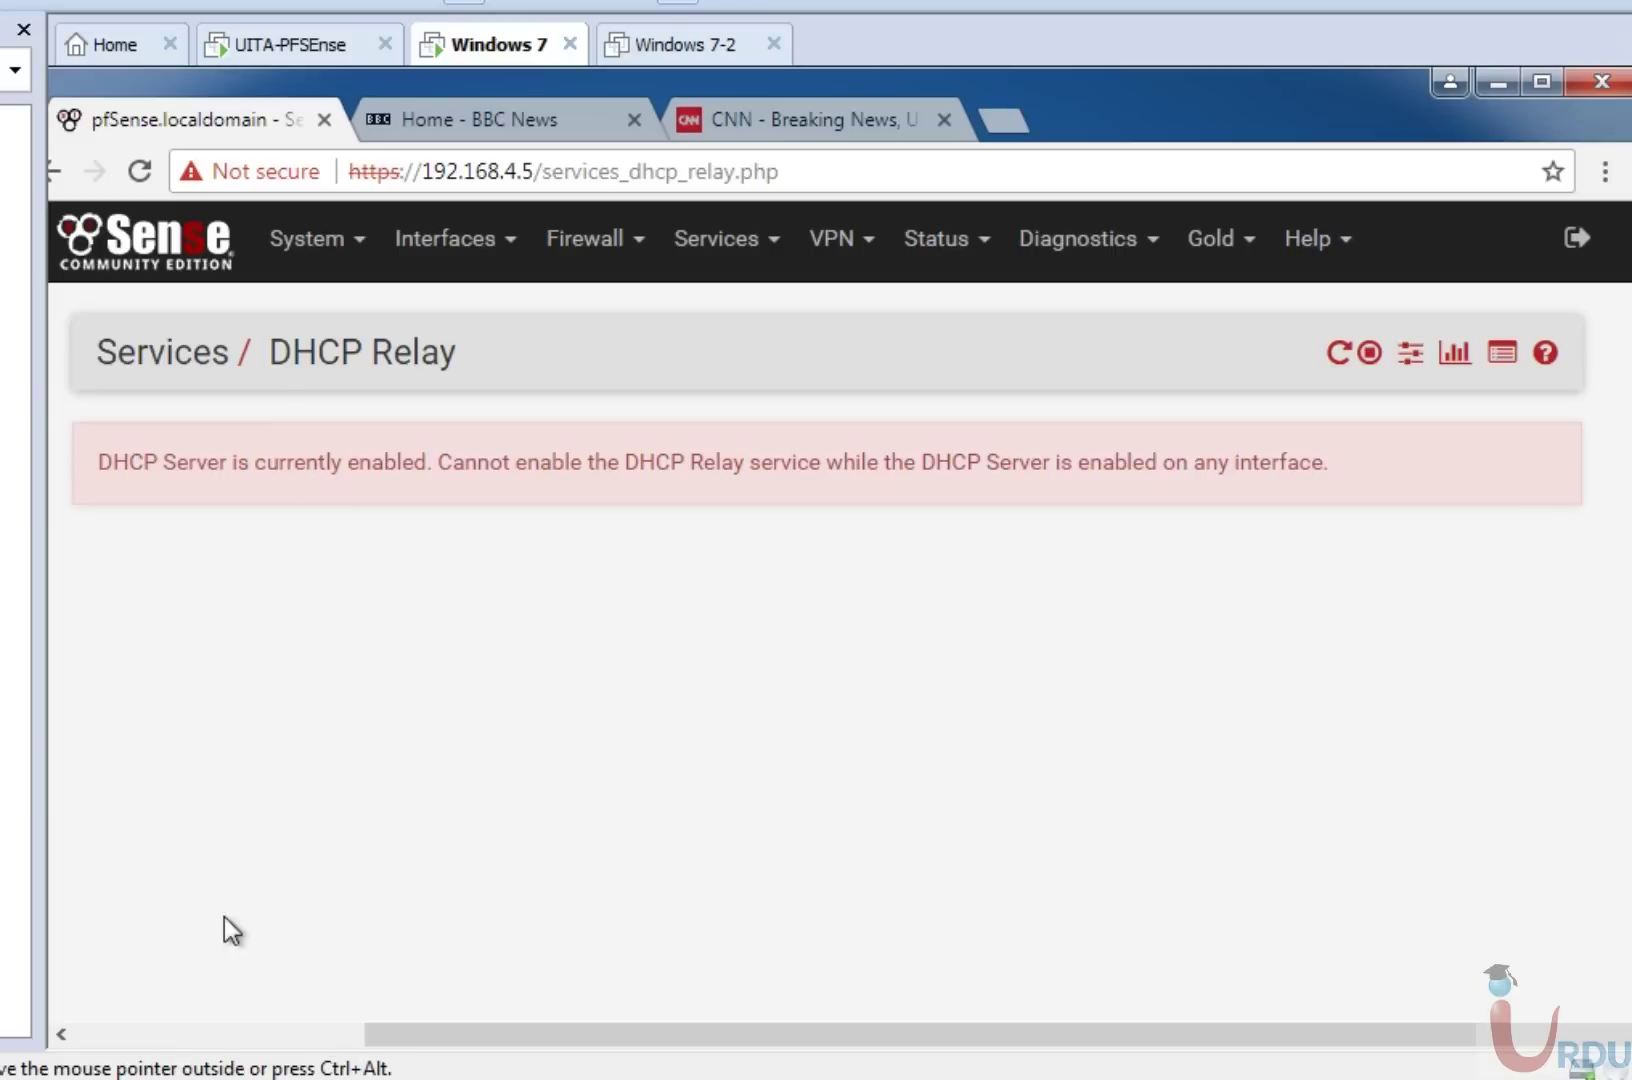
Uncheck 'Enable DHCP server on LAN interface' and save the LAN DHCP settings.
left_click(229, 1035)
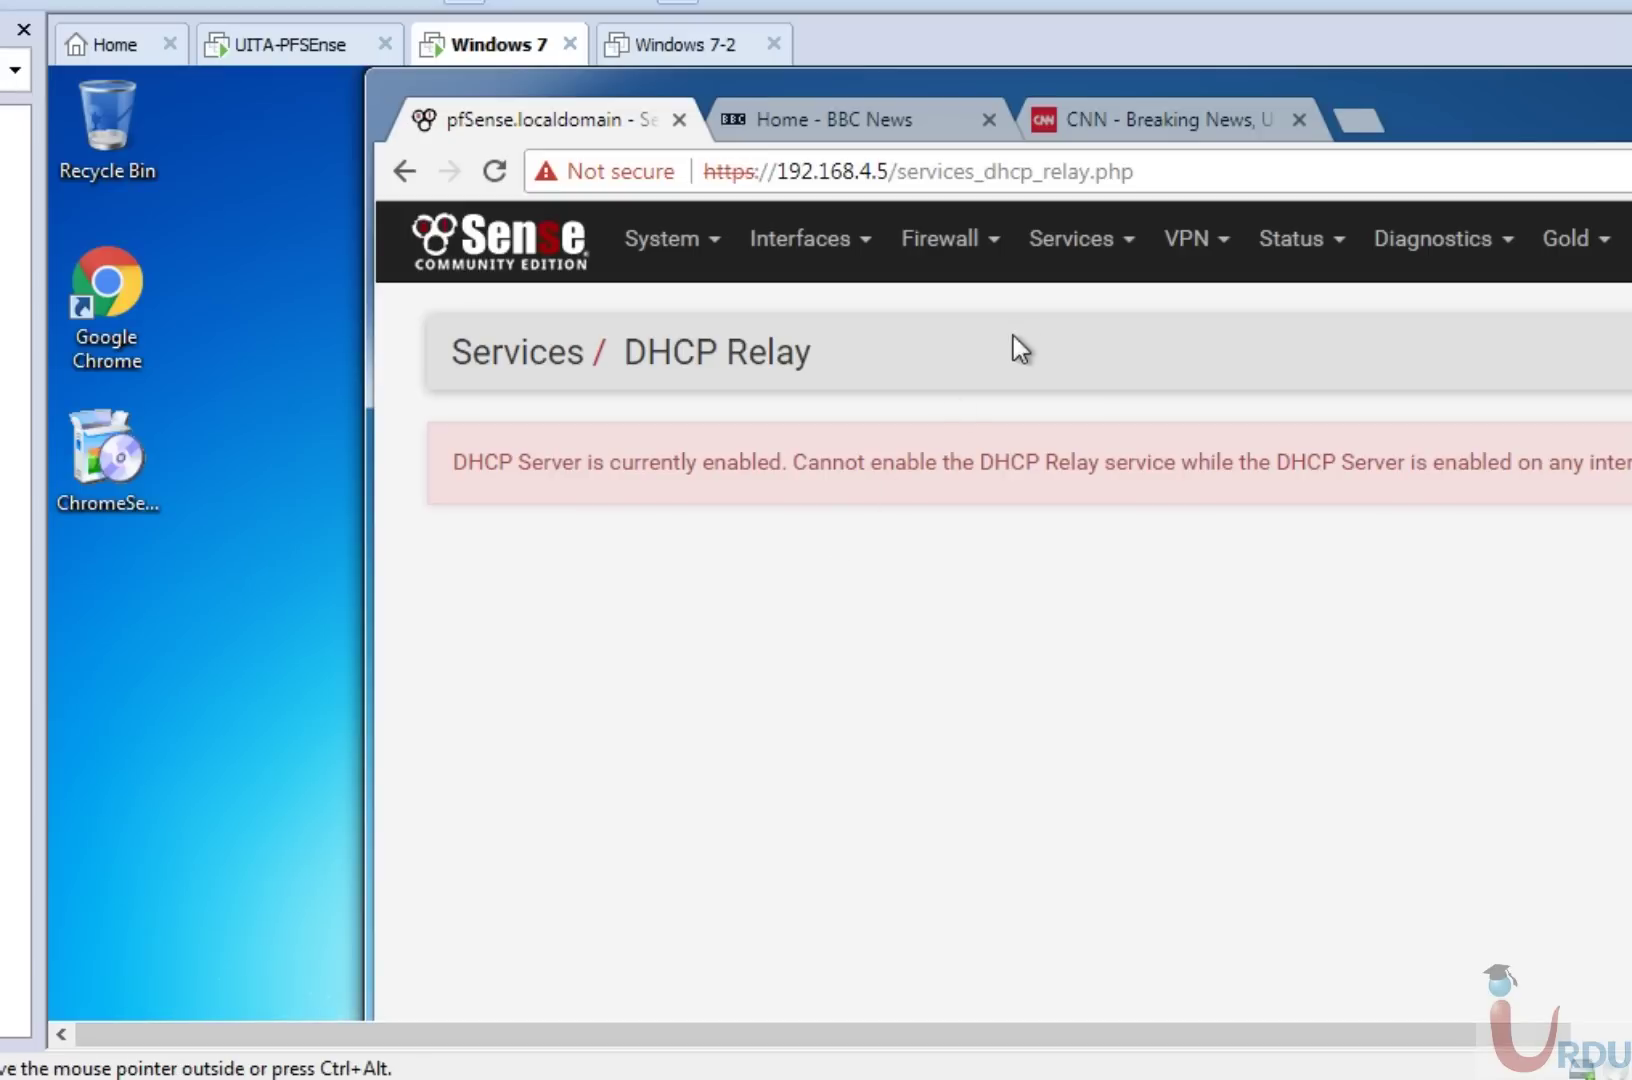
left_click(1062, 250)
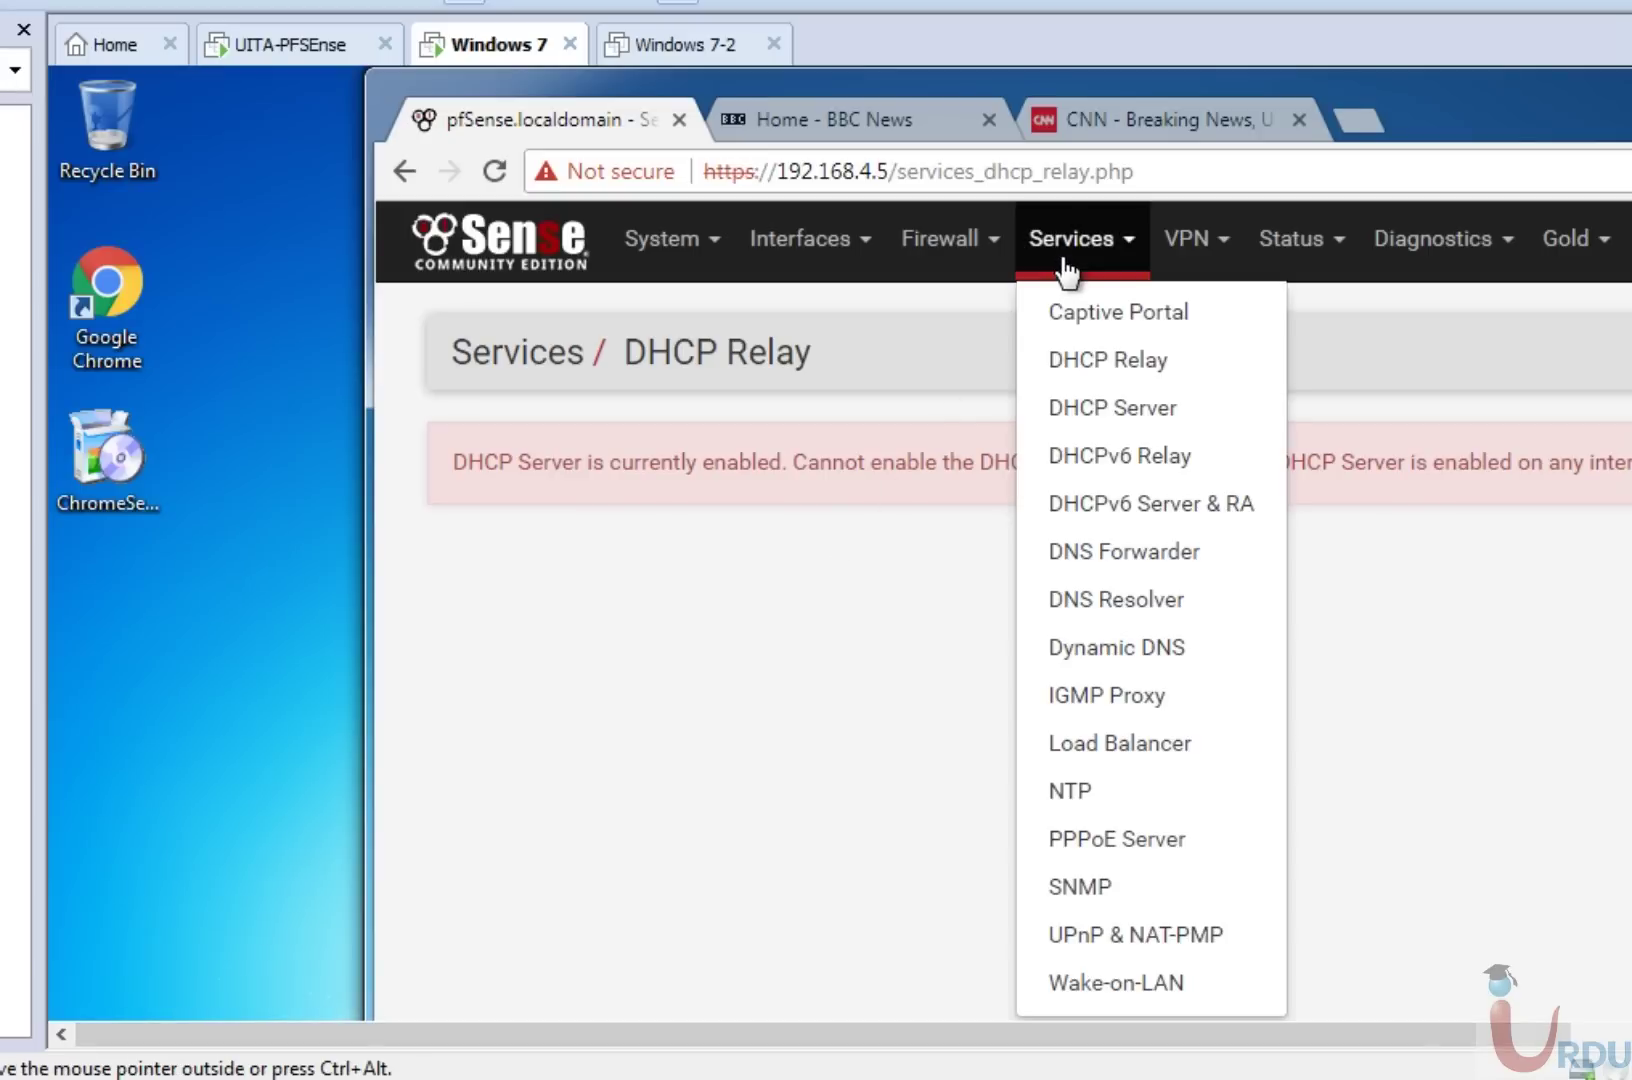
left_click(1085, 408)
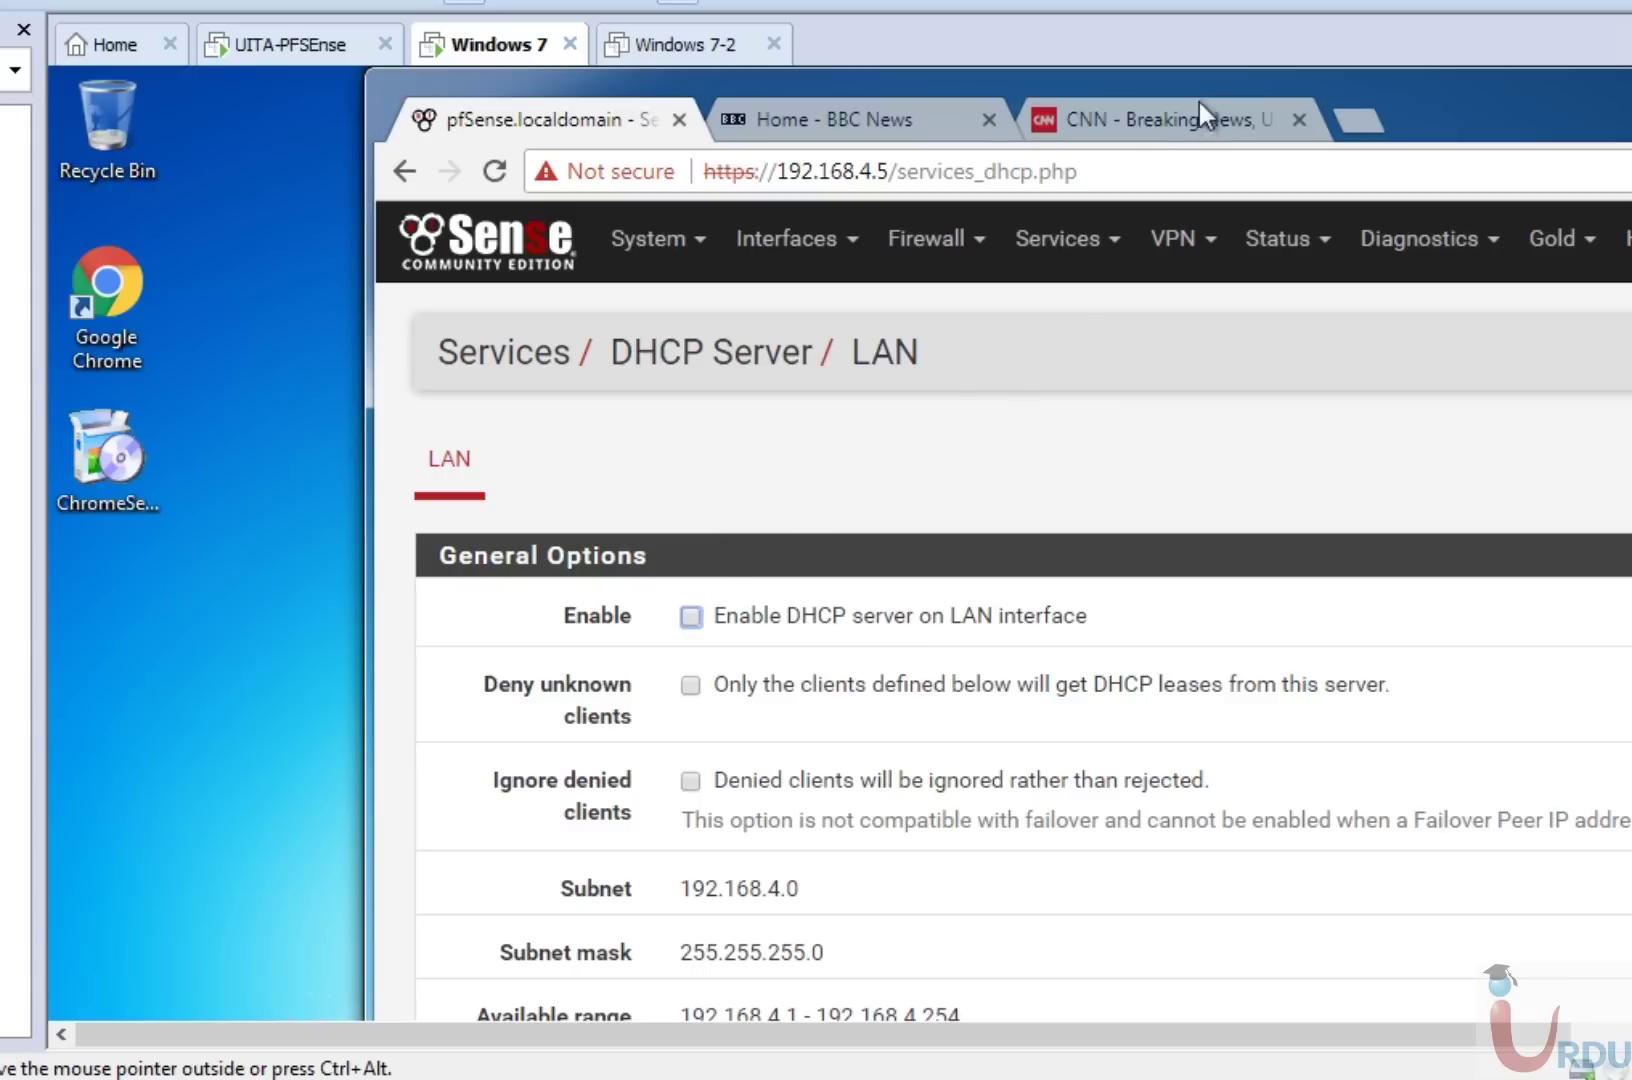
left_click_drag(1424, 86, 1094, 62)
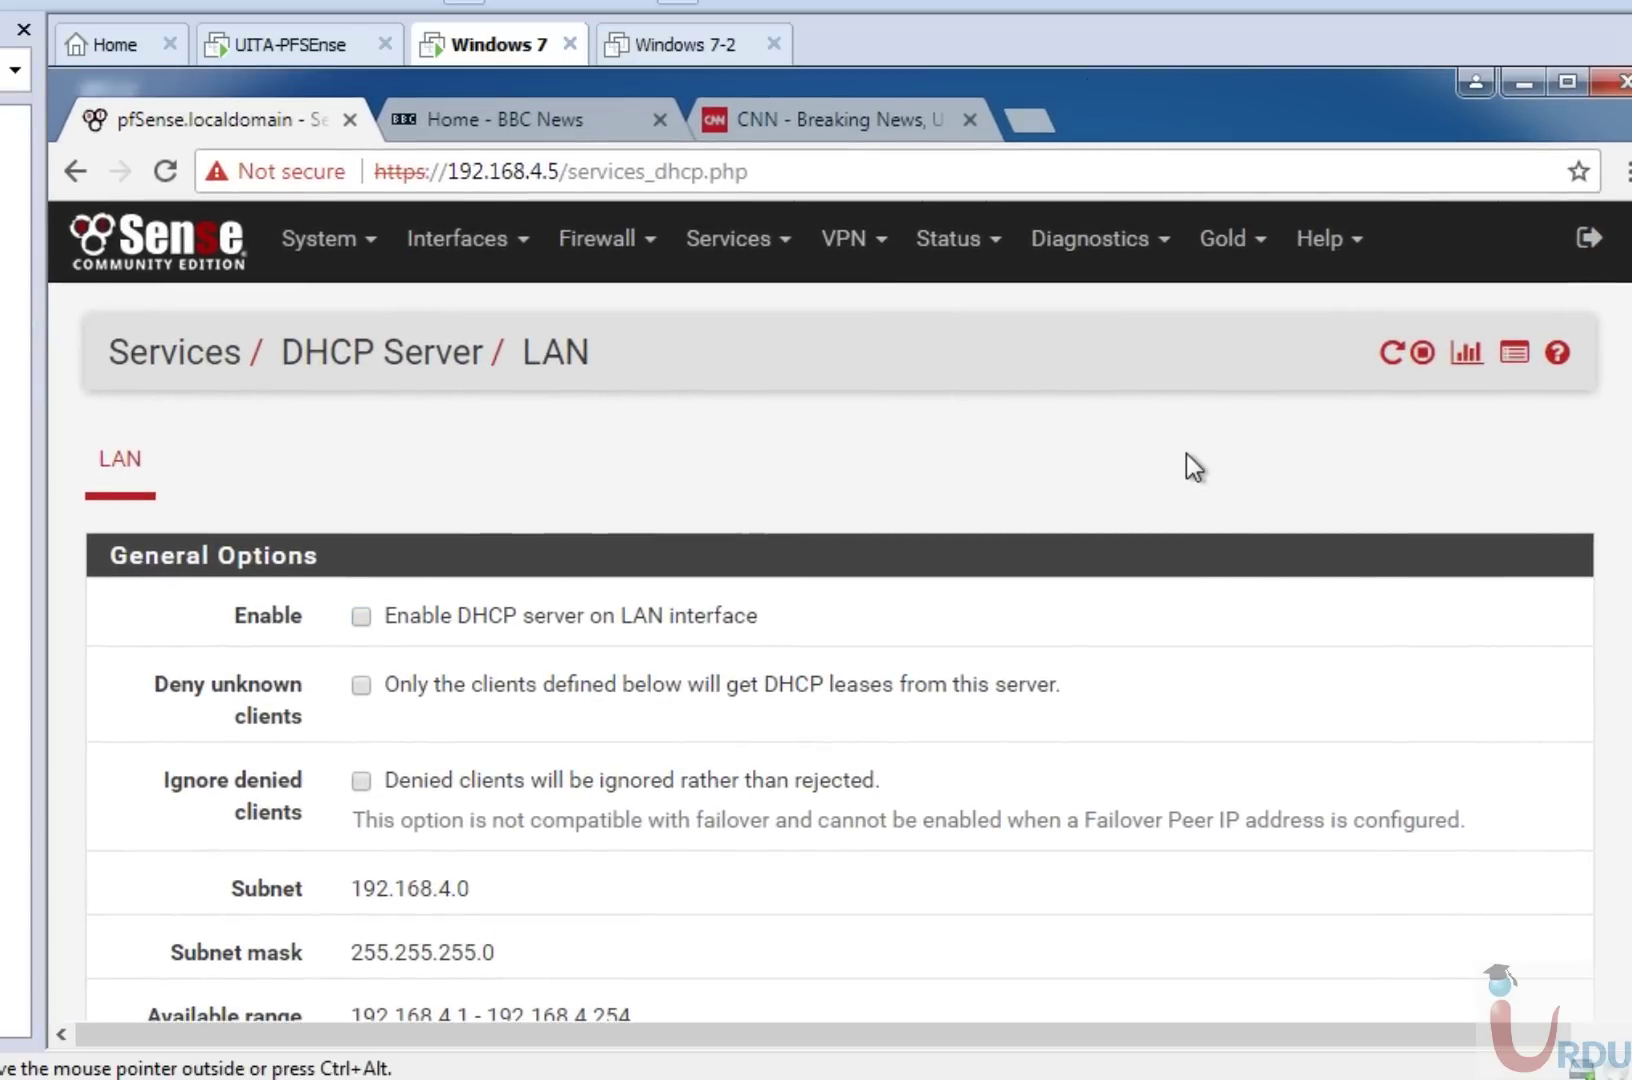
scroll(1585, 878, "down", 15)
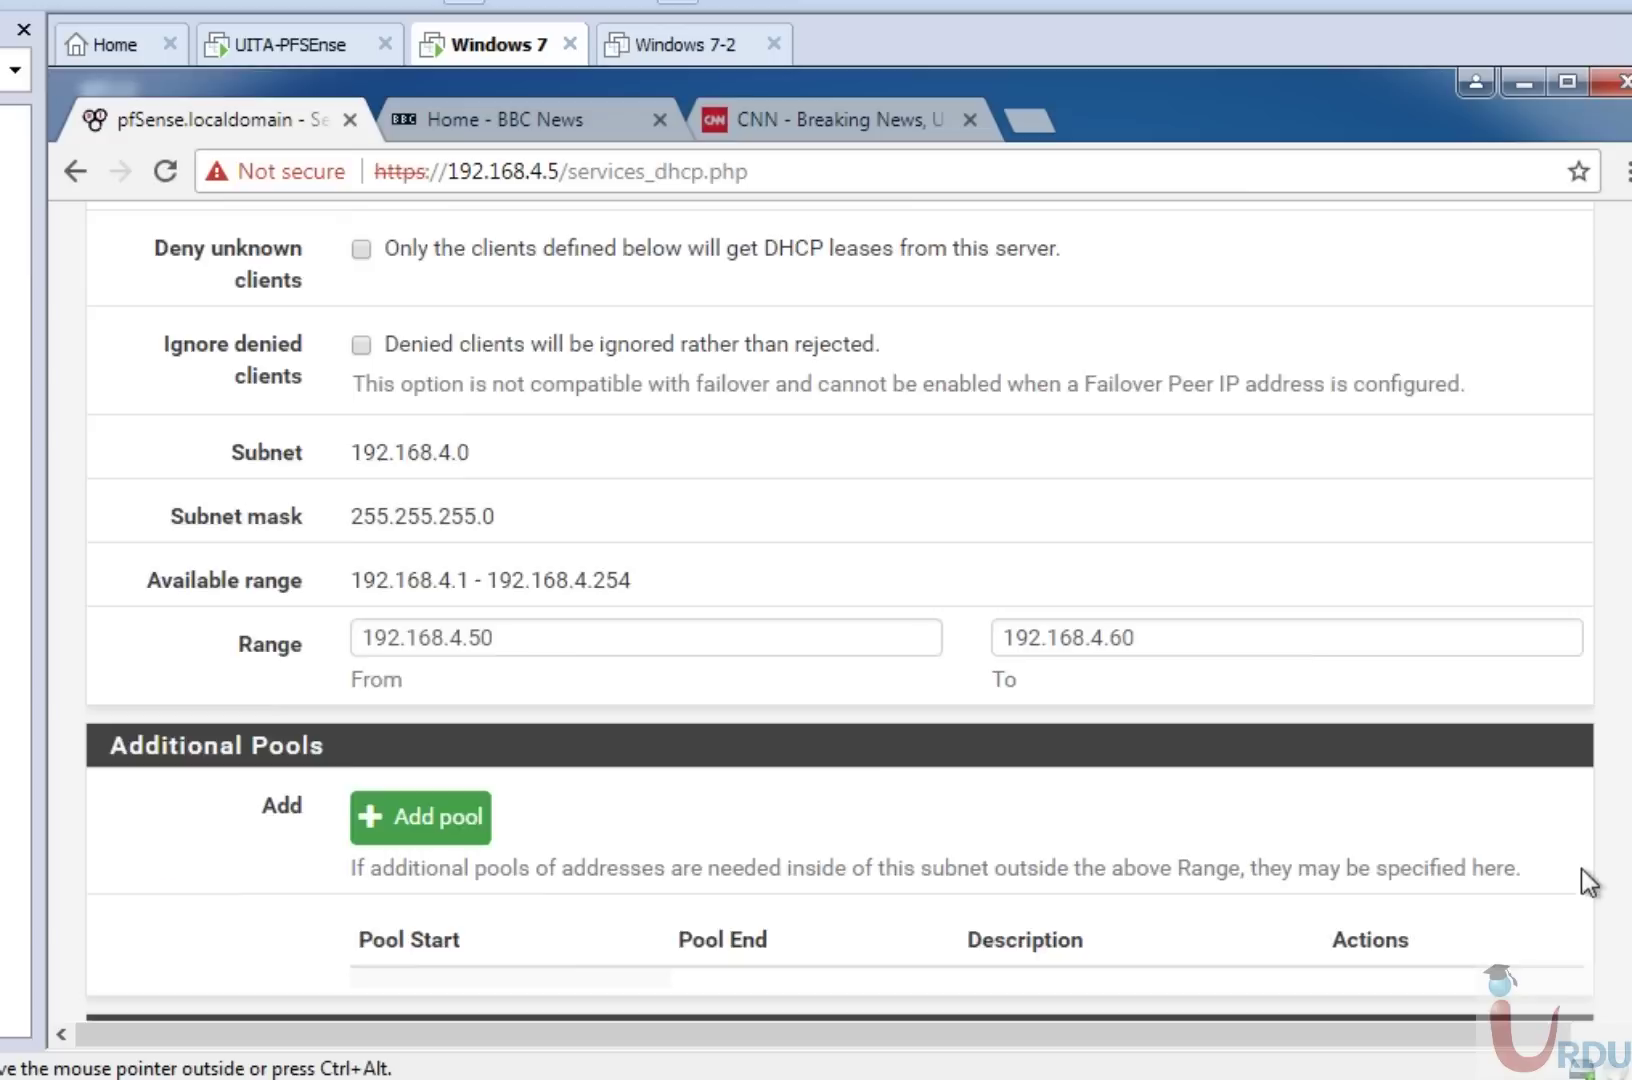
scroll(1585, 878, "down", 1)
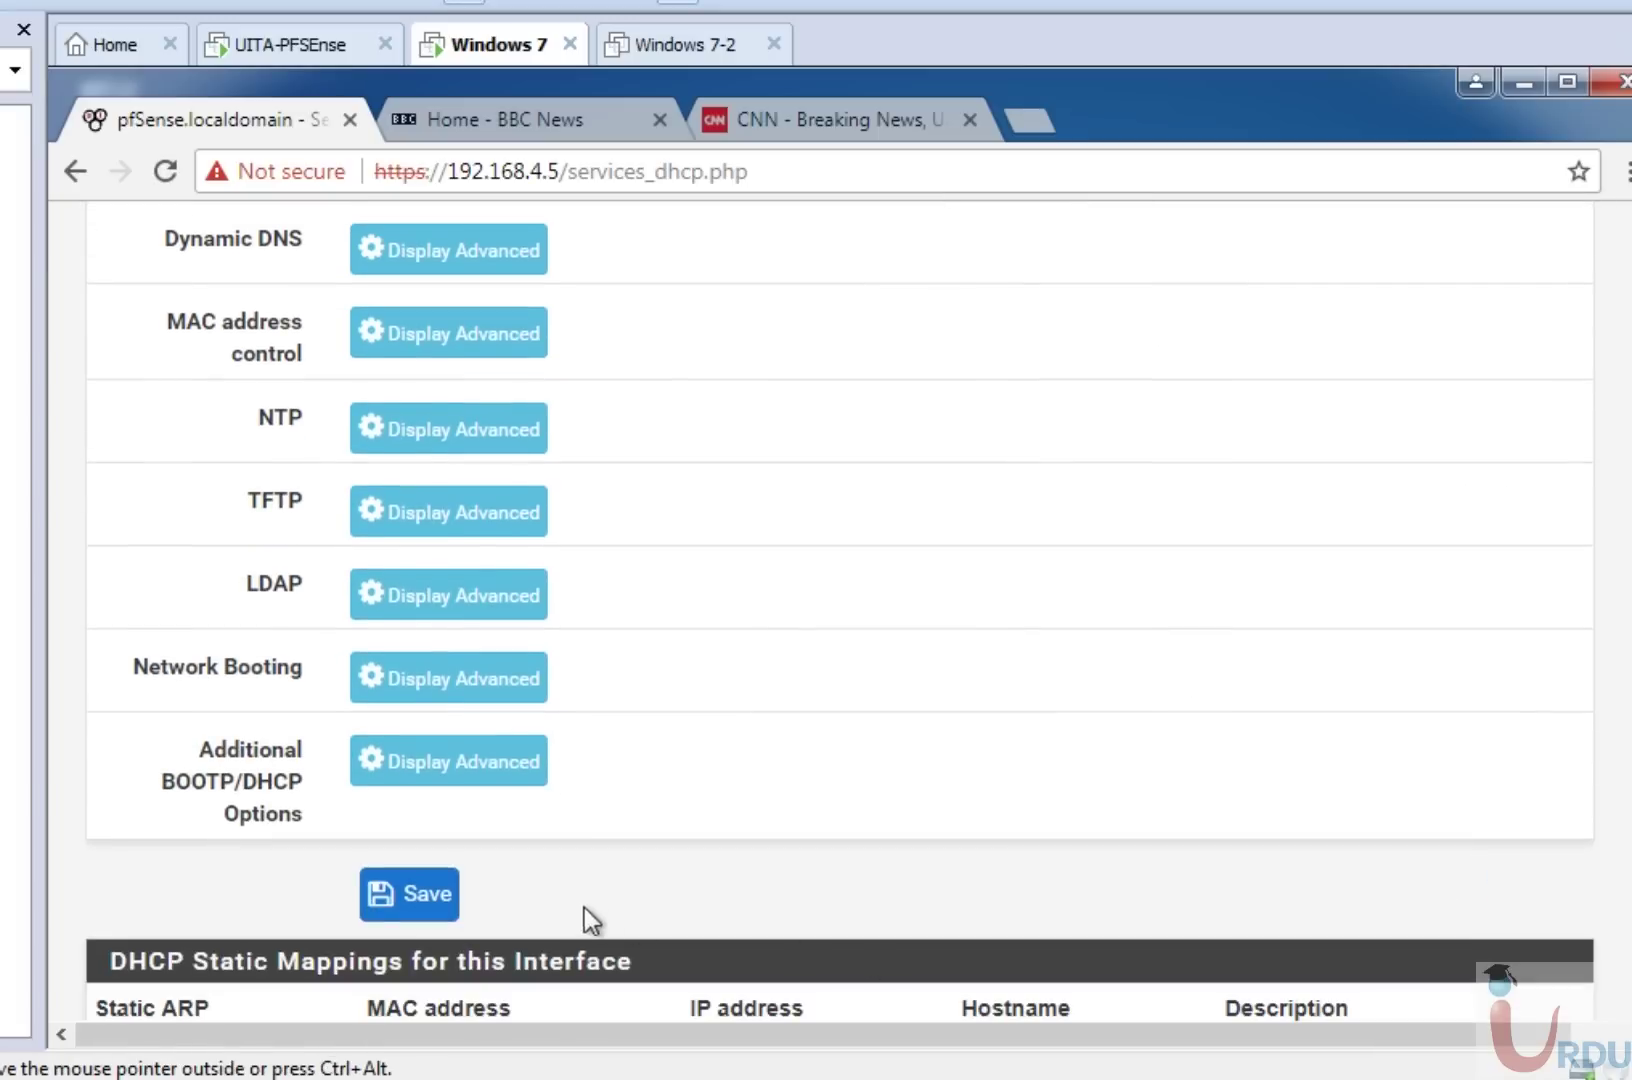
left_click(432, 884)
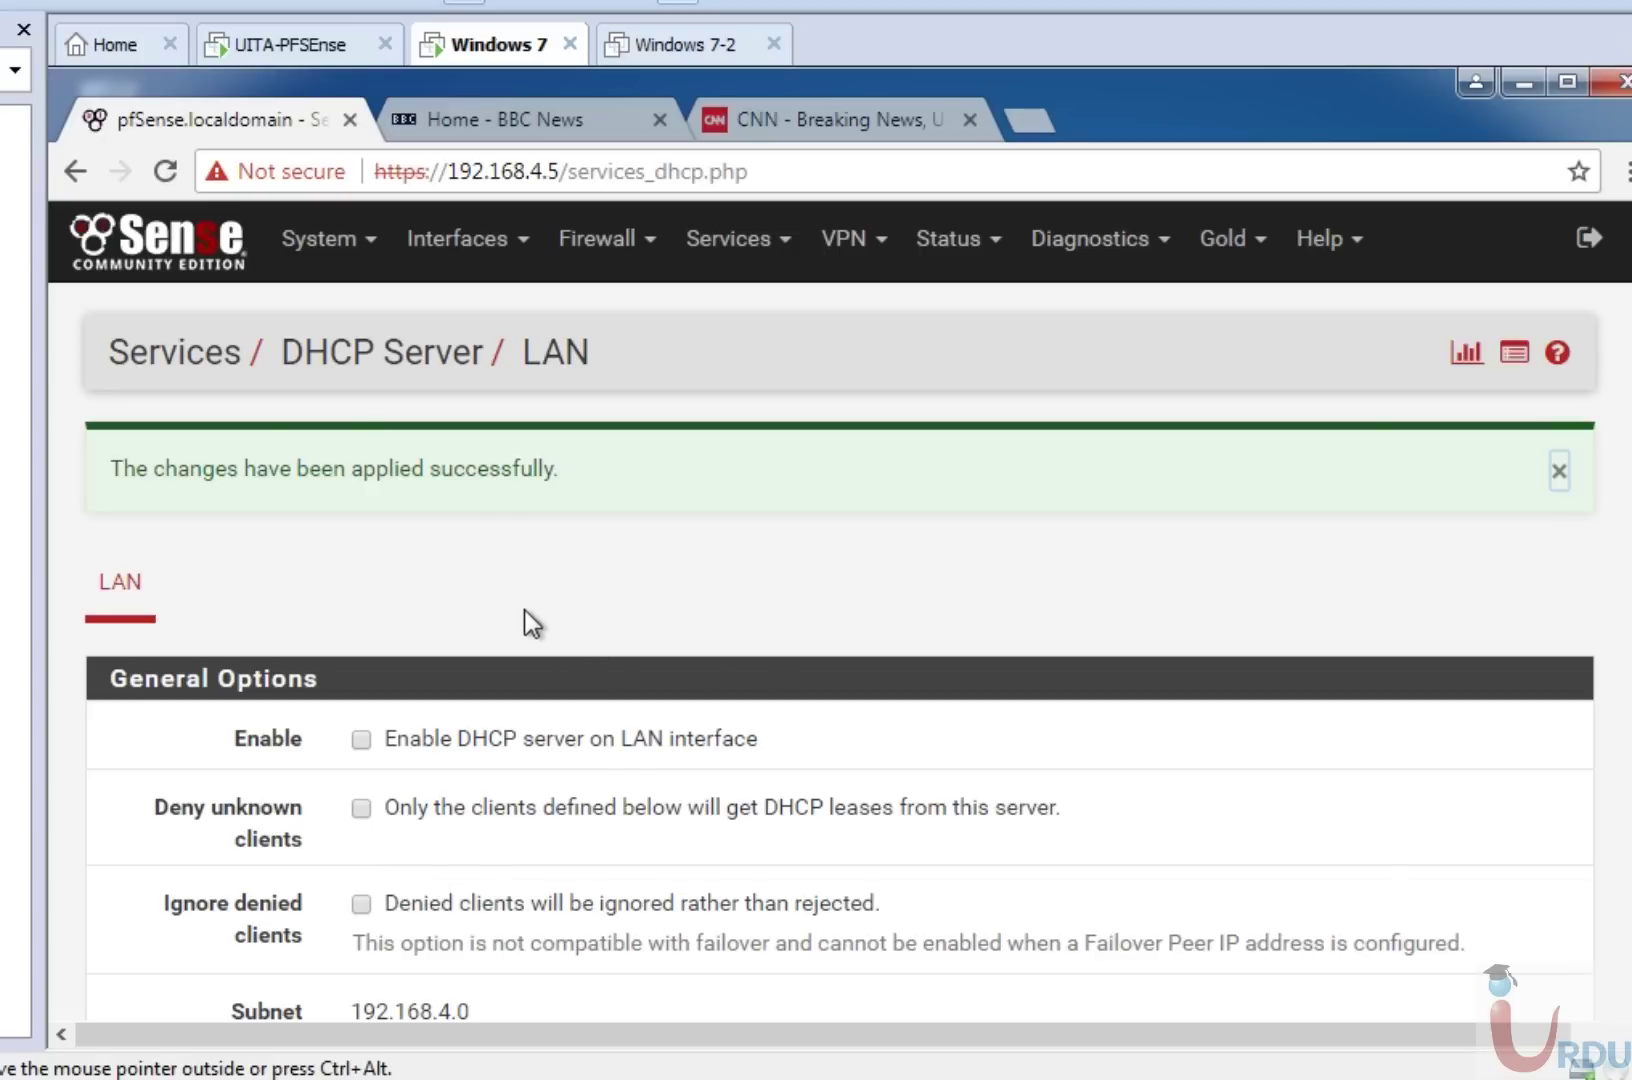
left_click(742, 245)
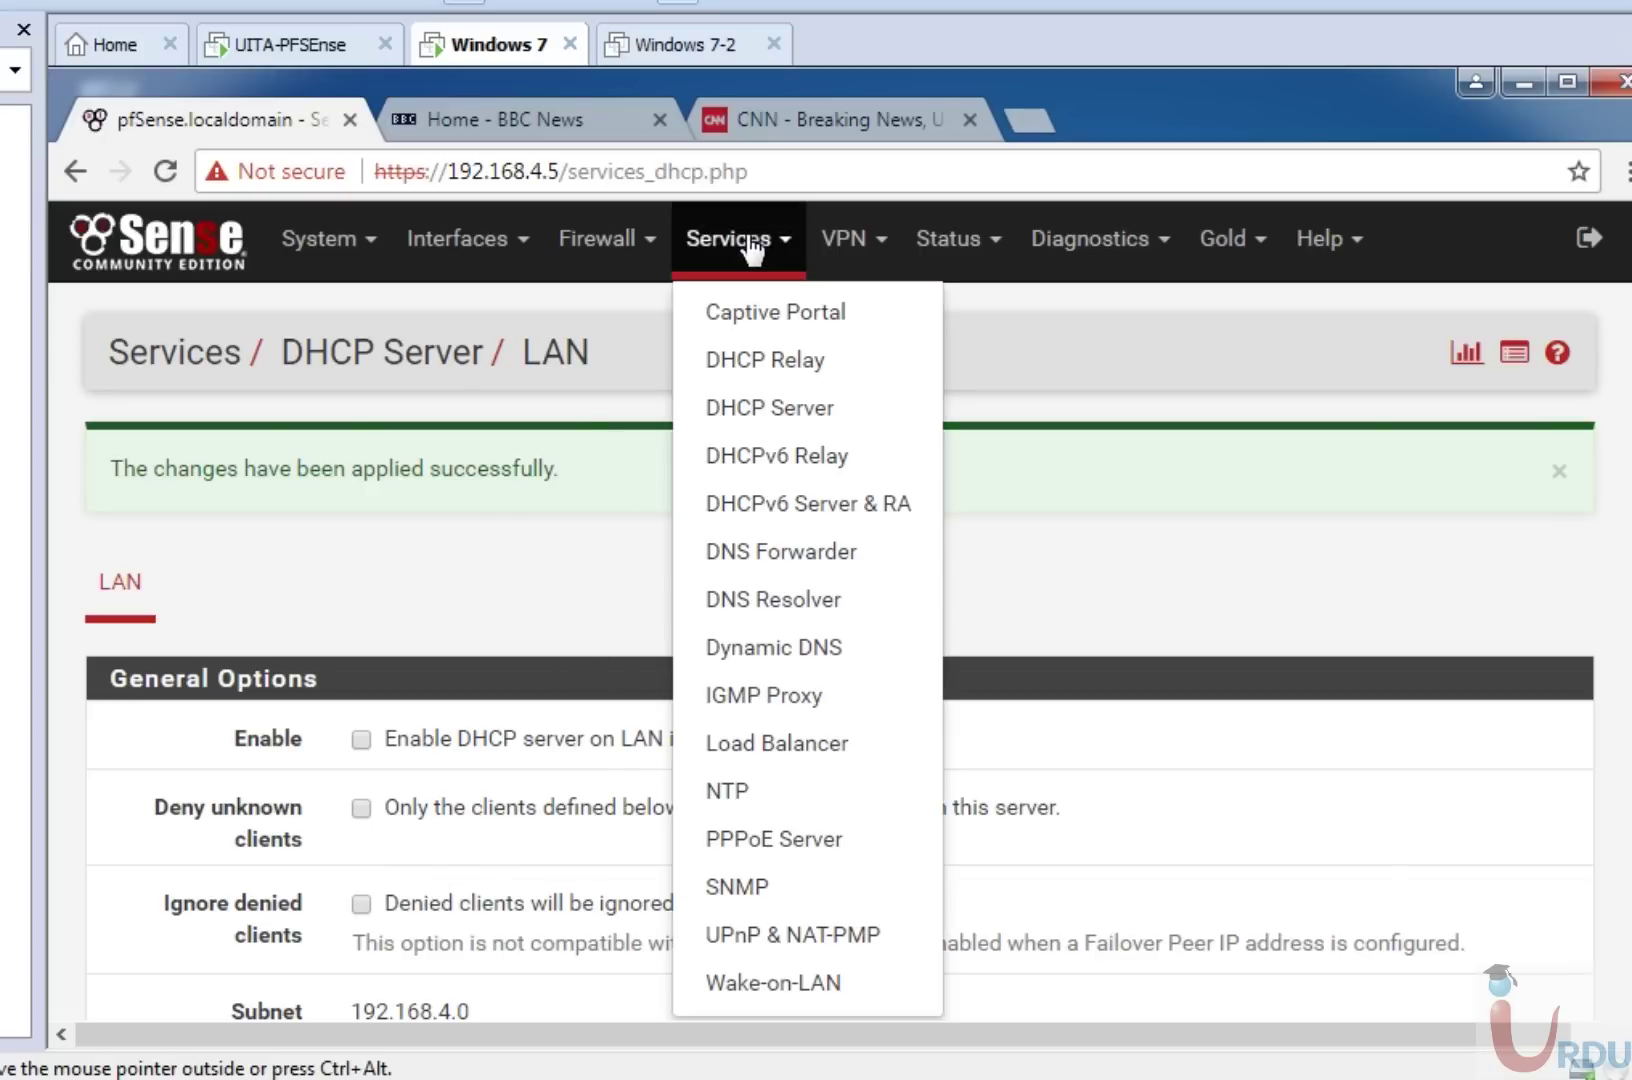
Enable DHCP relay, try LAN then WAN as the interface, and leave for the dashboard unsaved.
left_click(756, 362)
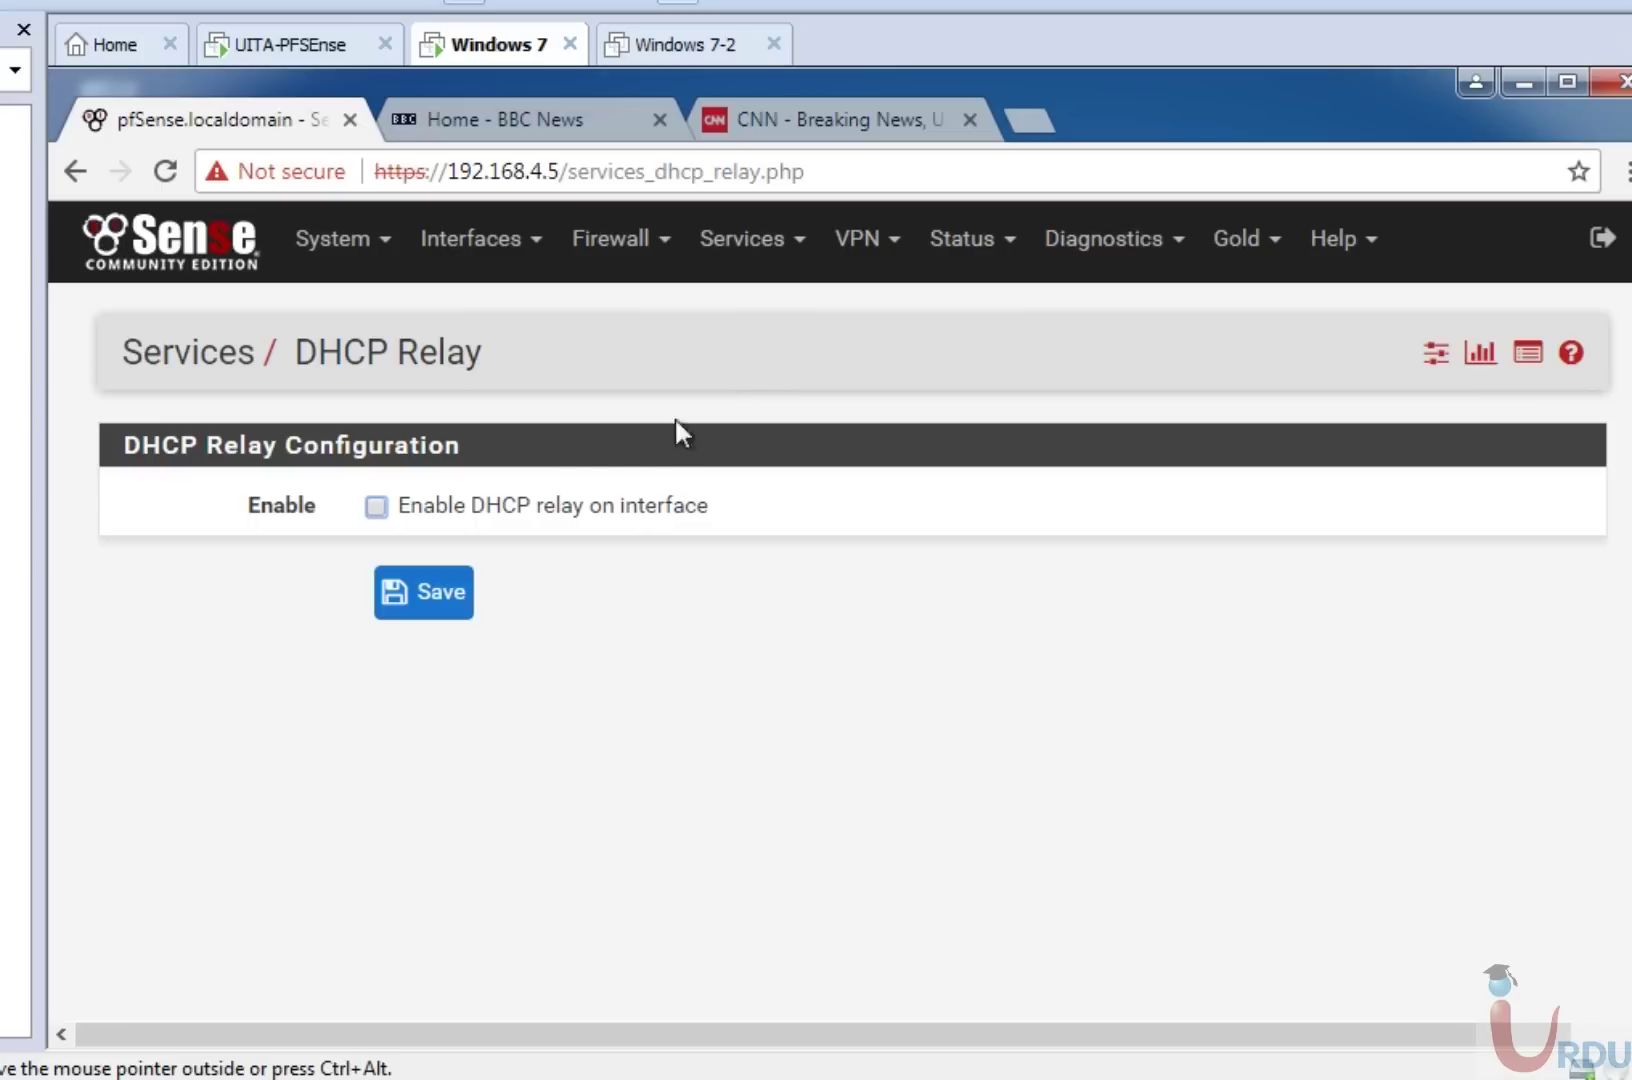
left_click(431, 508)
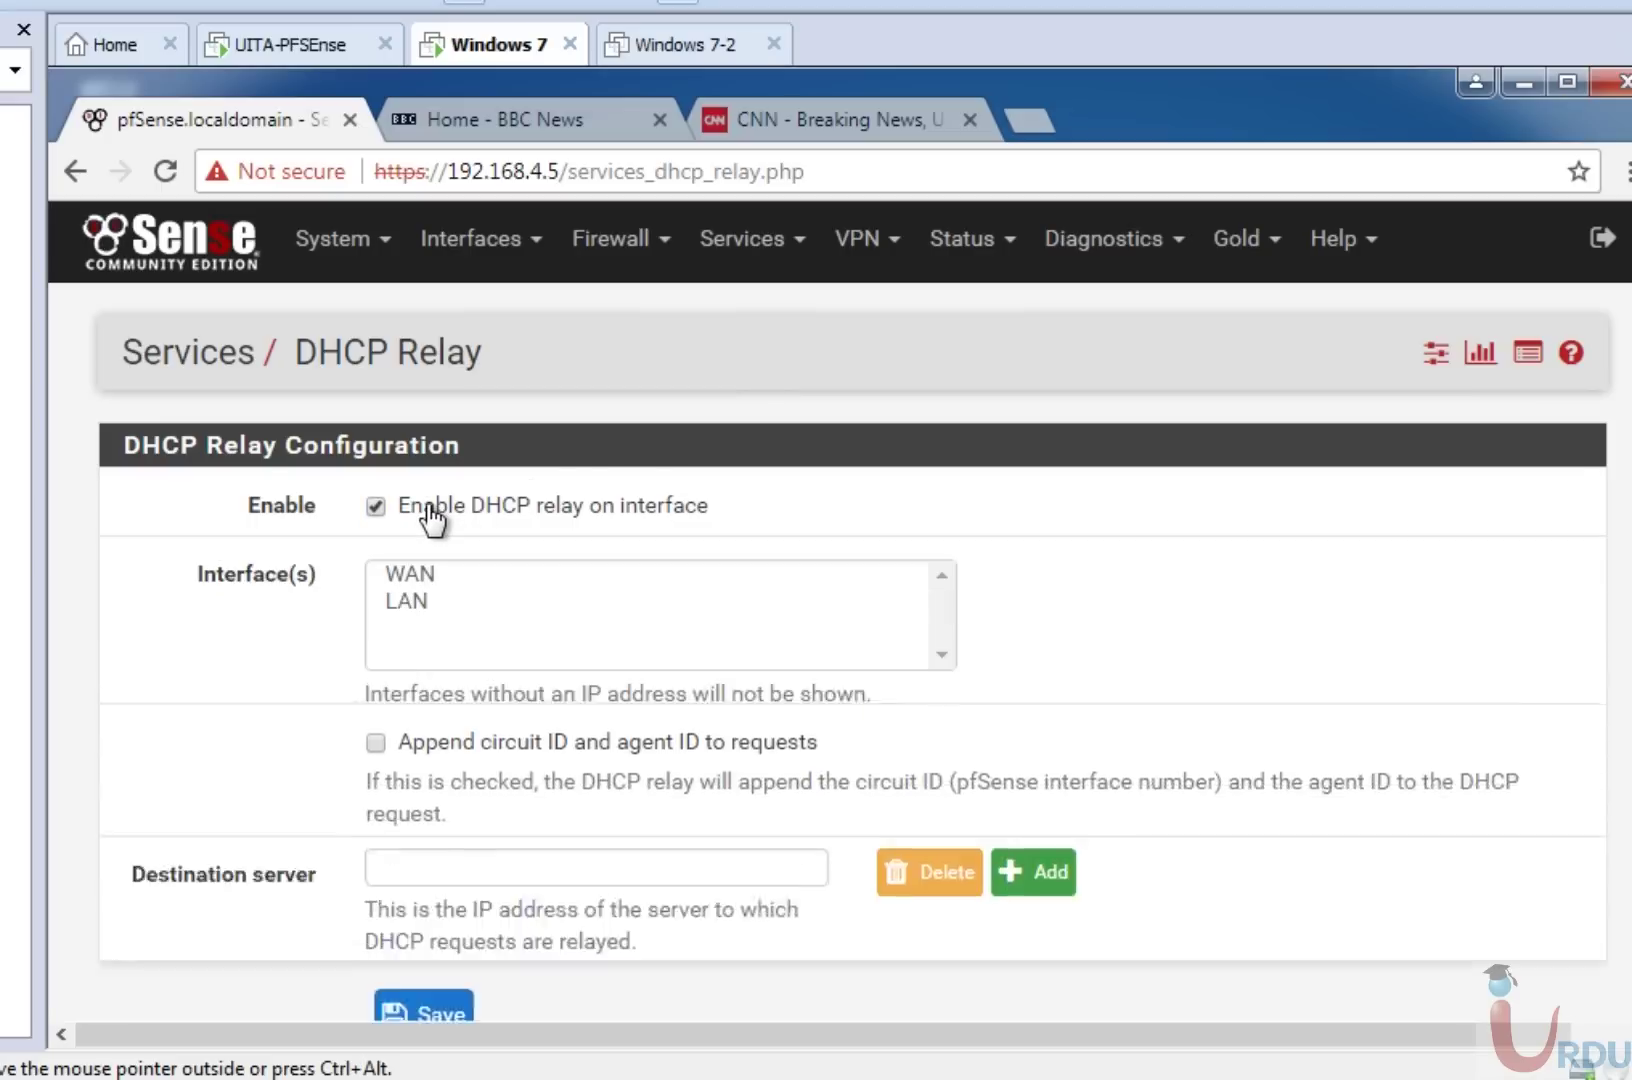
left_click(414, 594)
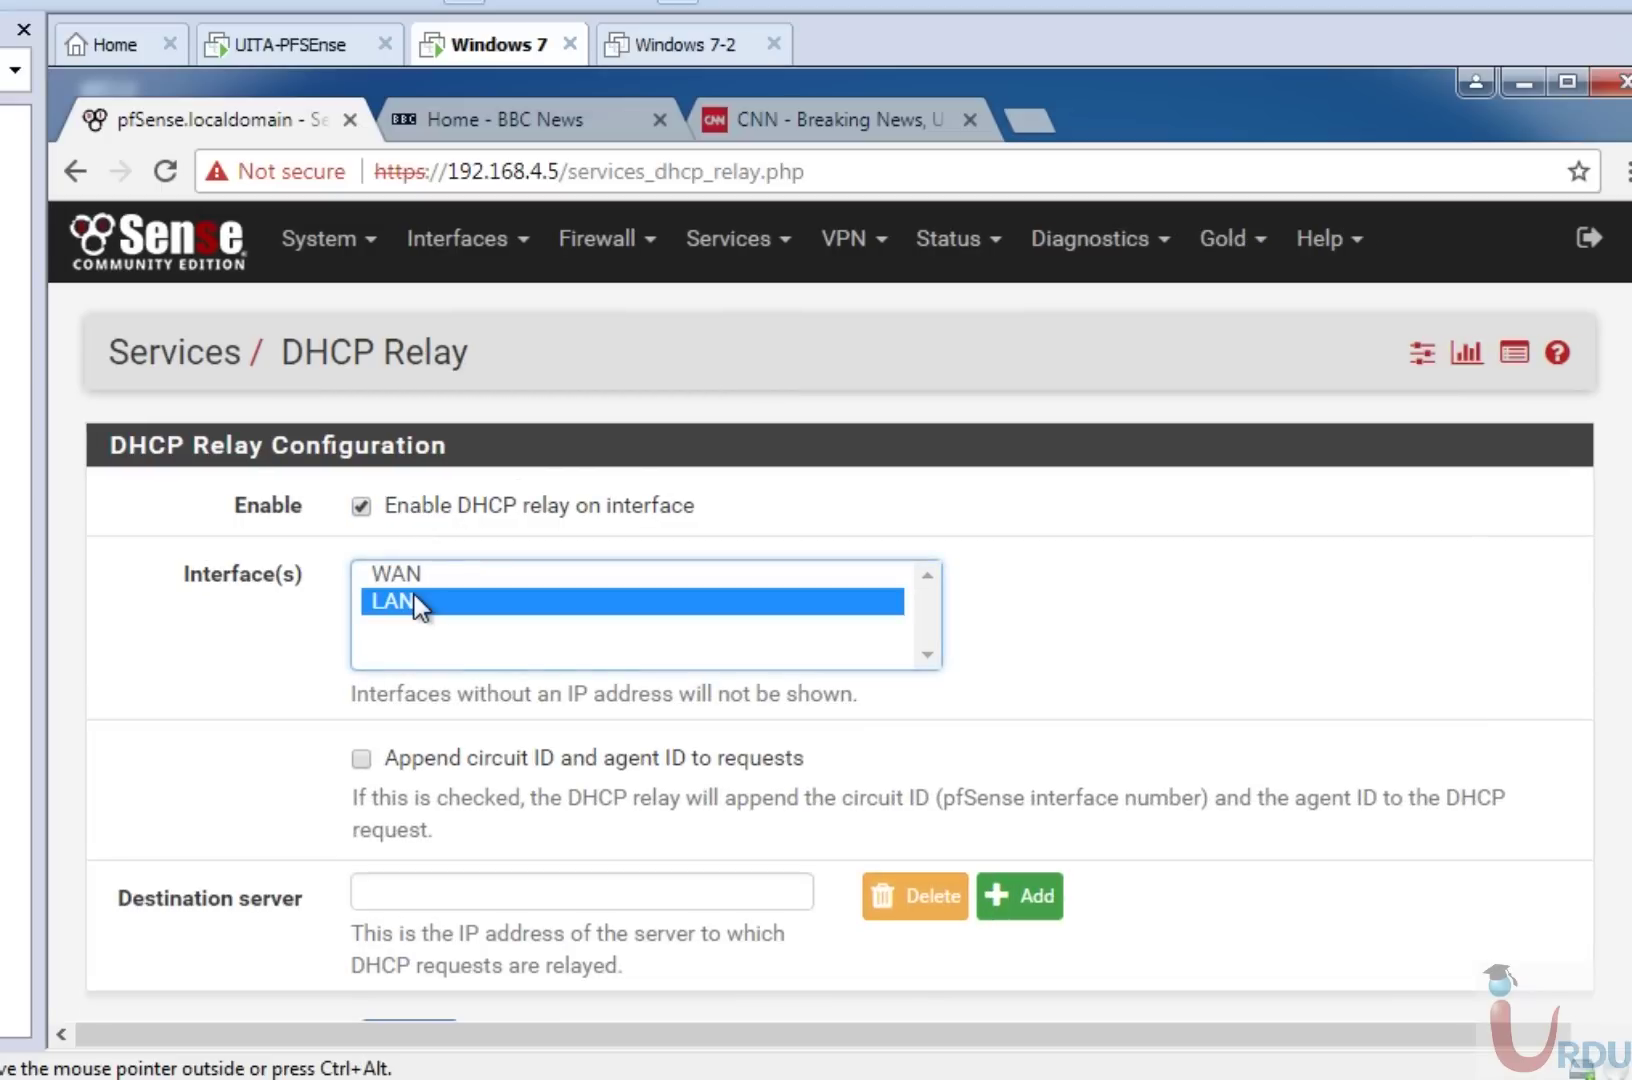
left_click(420, 895)
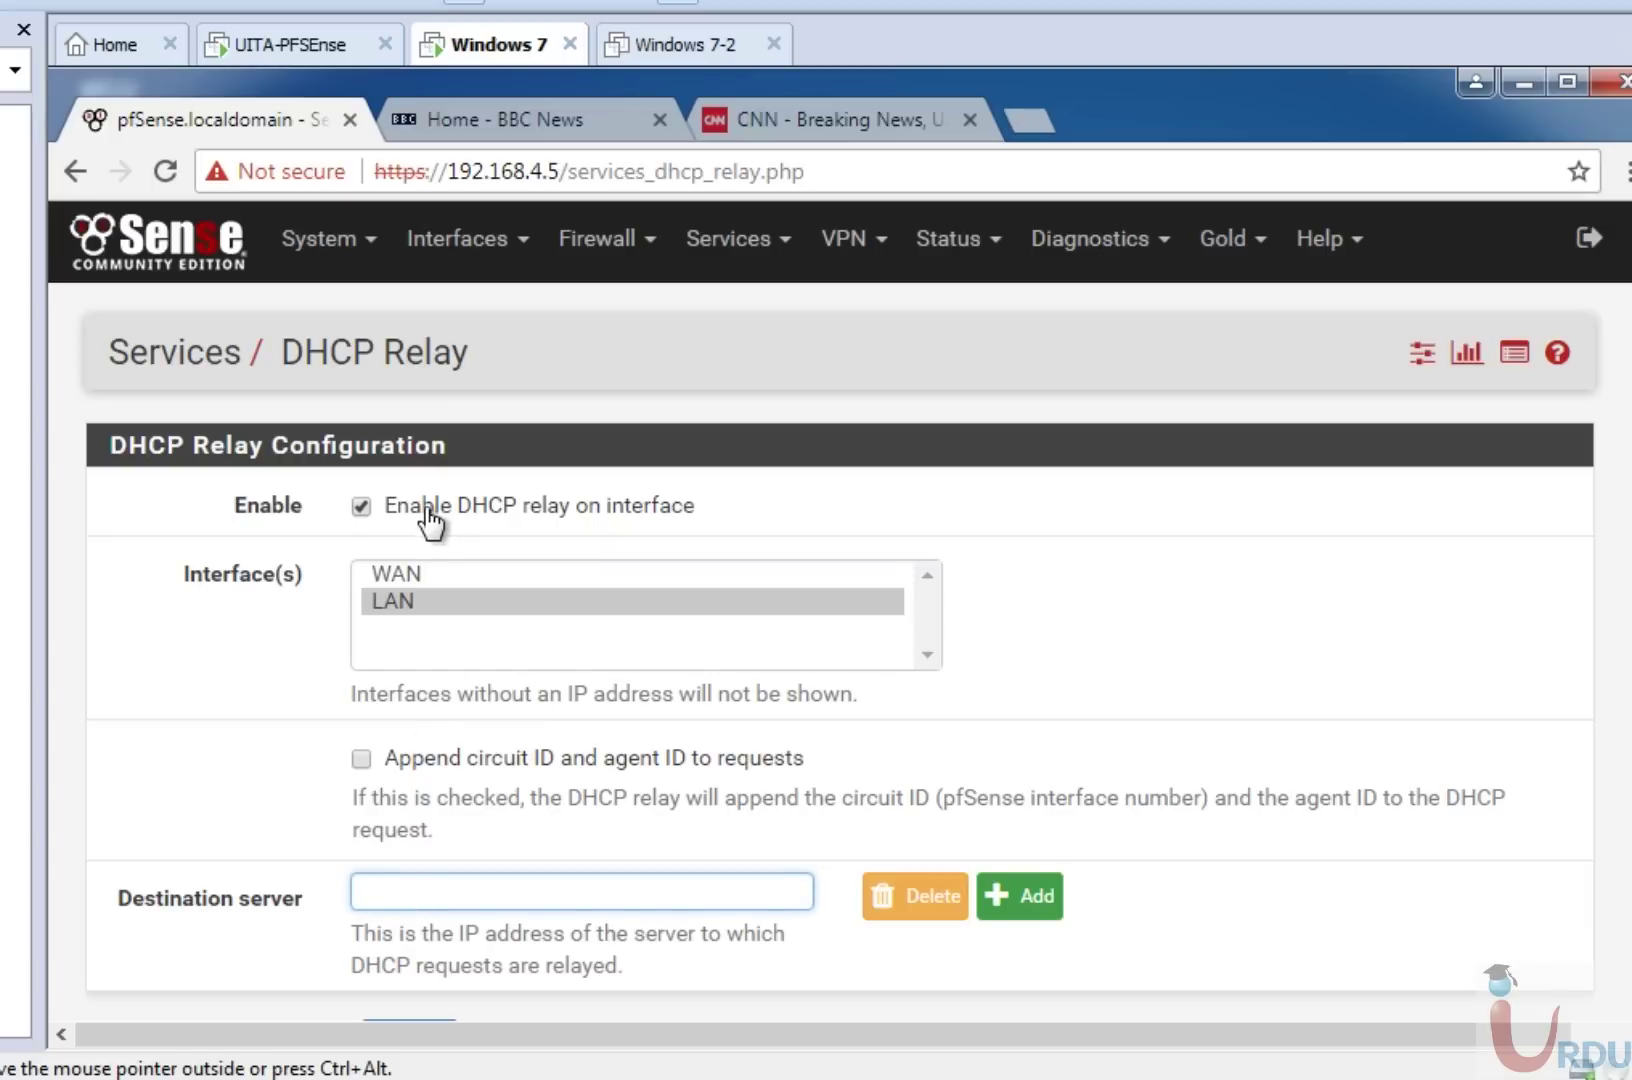
left_click(414, 576)
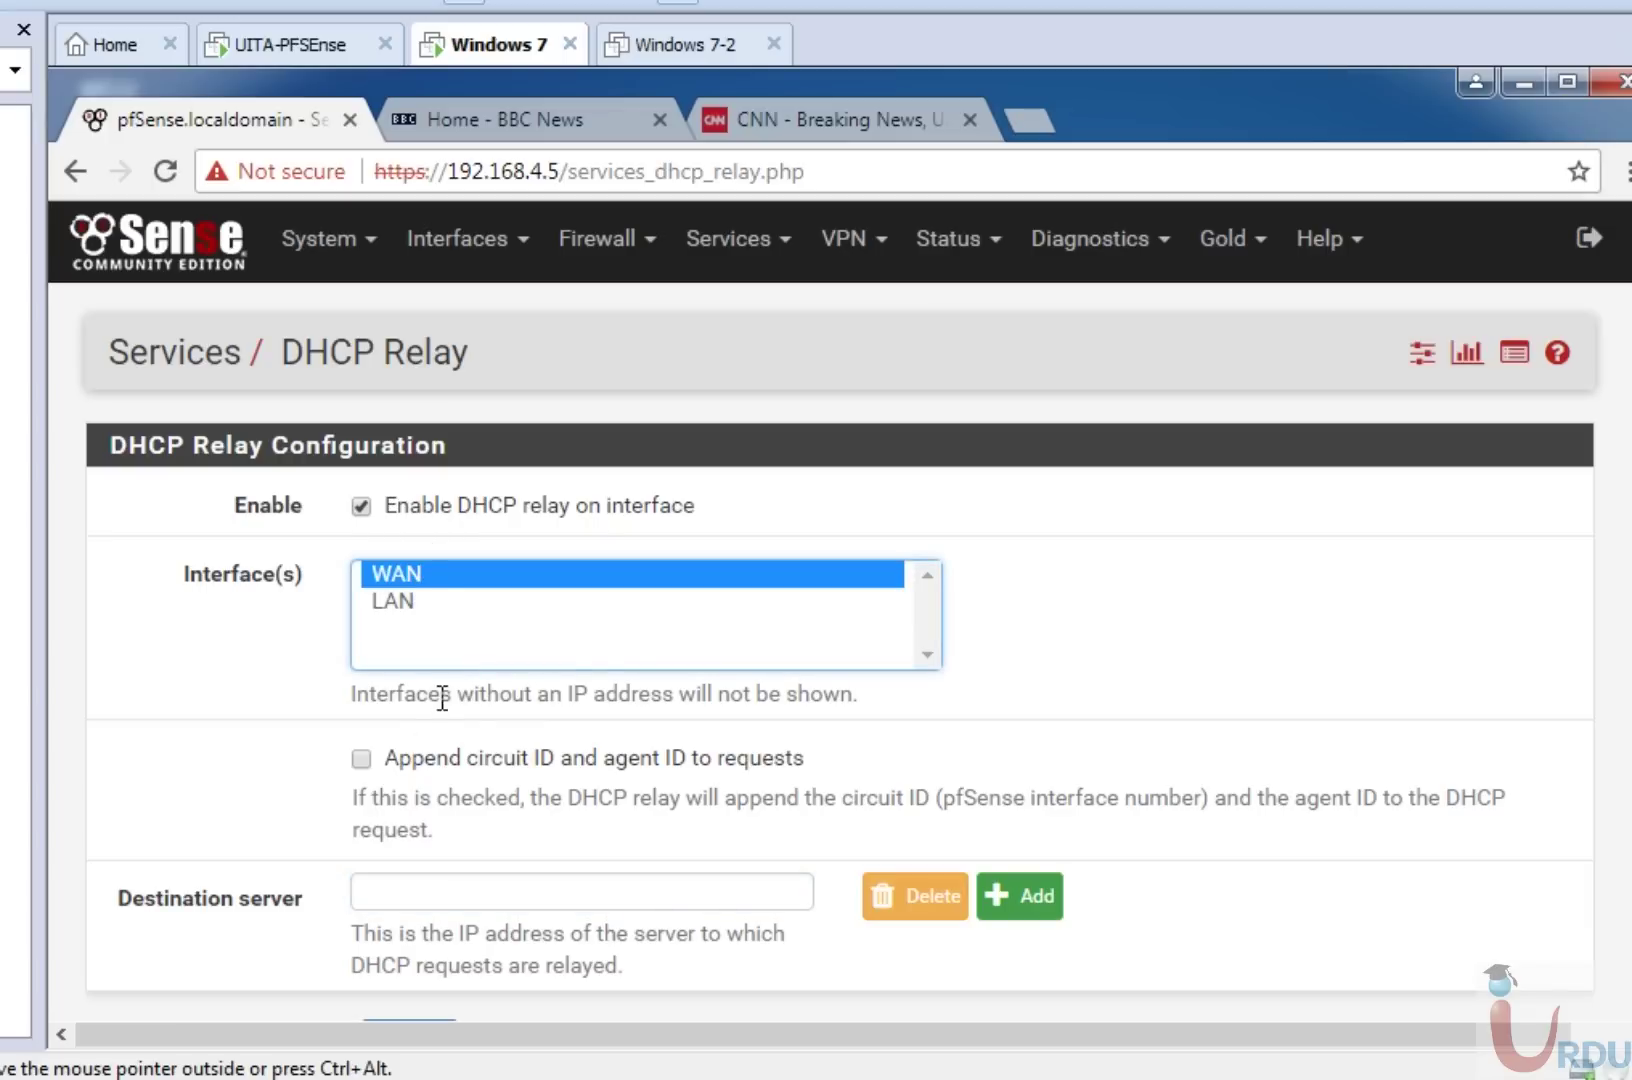
left_click(497, 900)
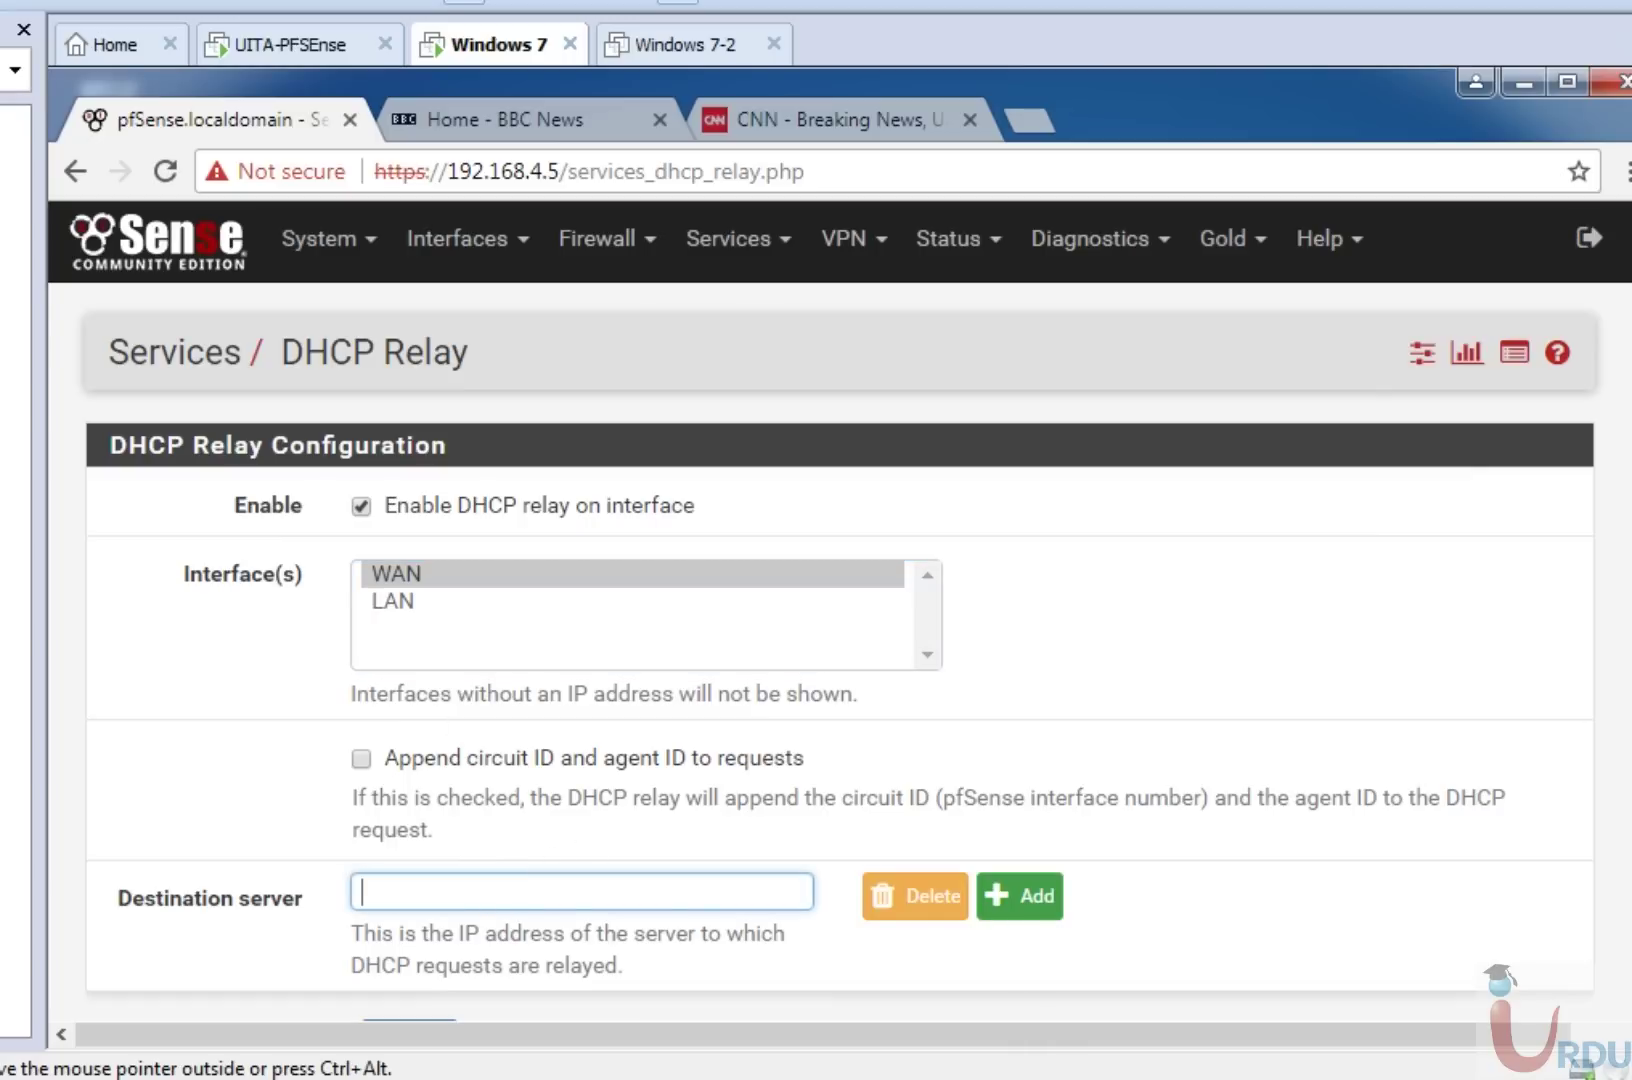
scroll(840, 600, "down", 1)
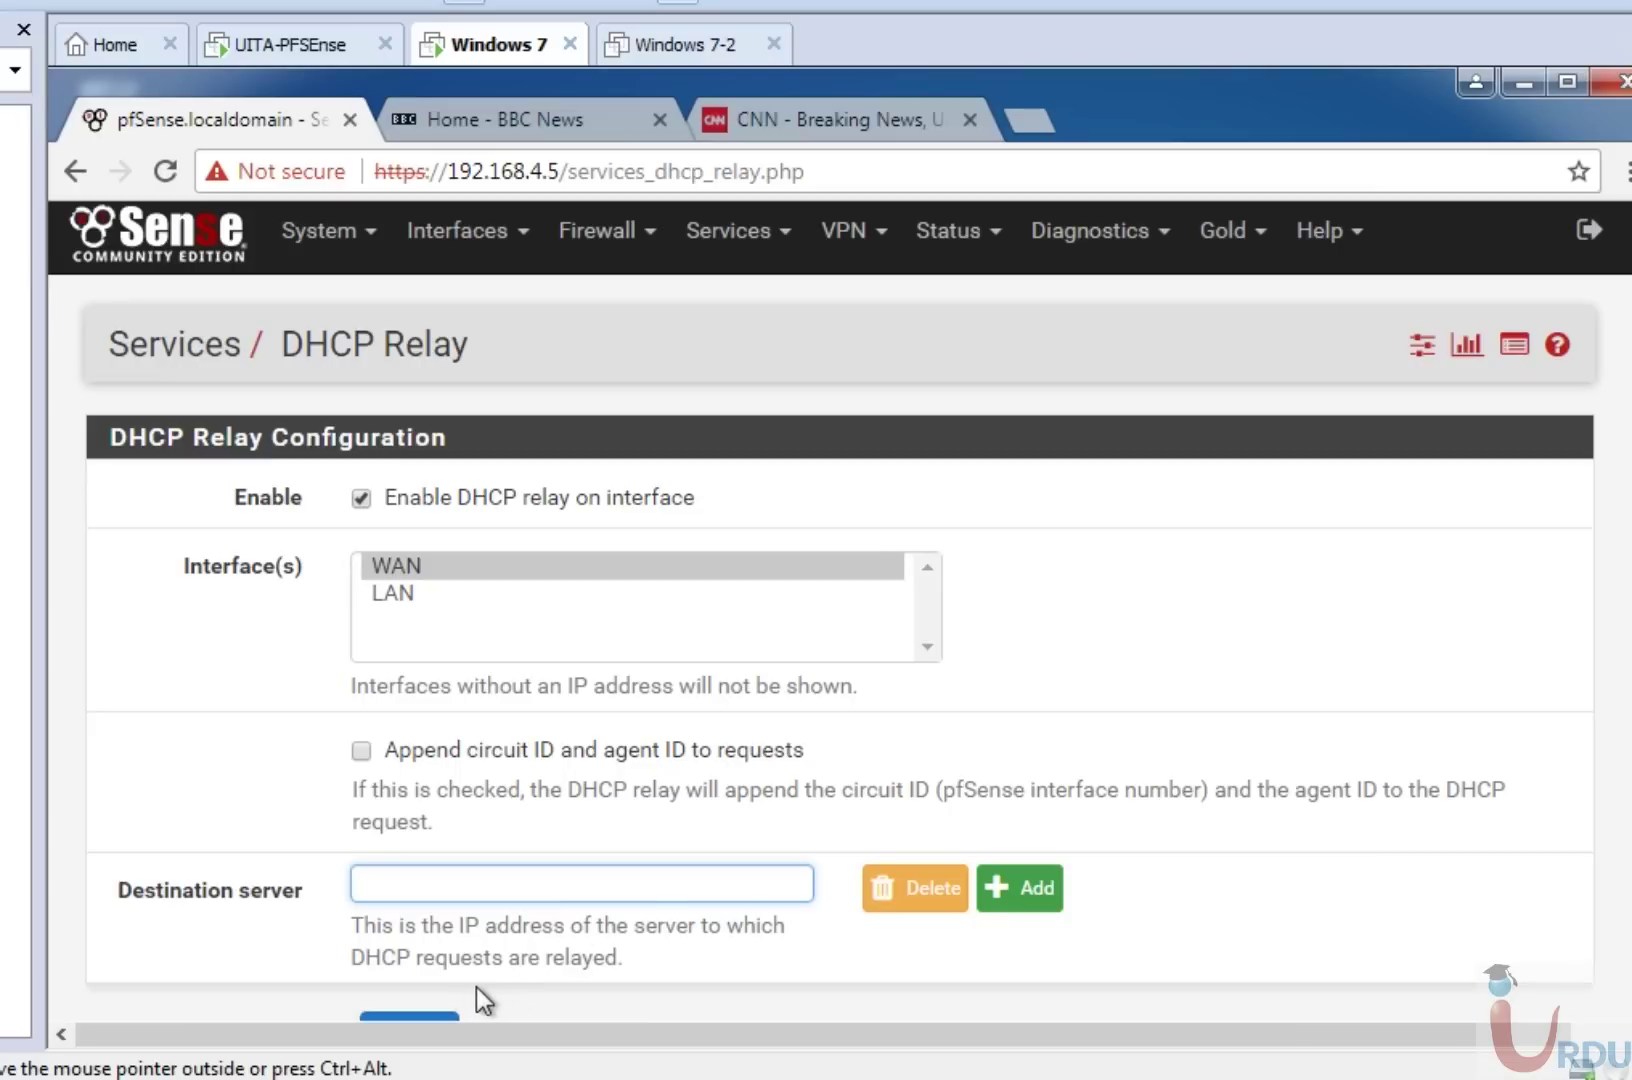
left_click(166, 245)
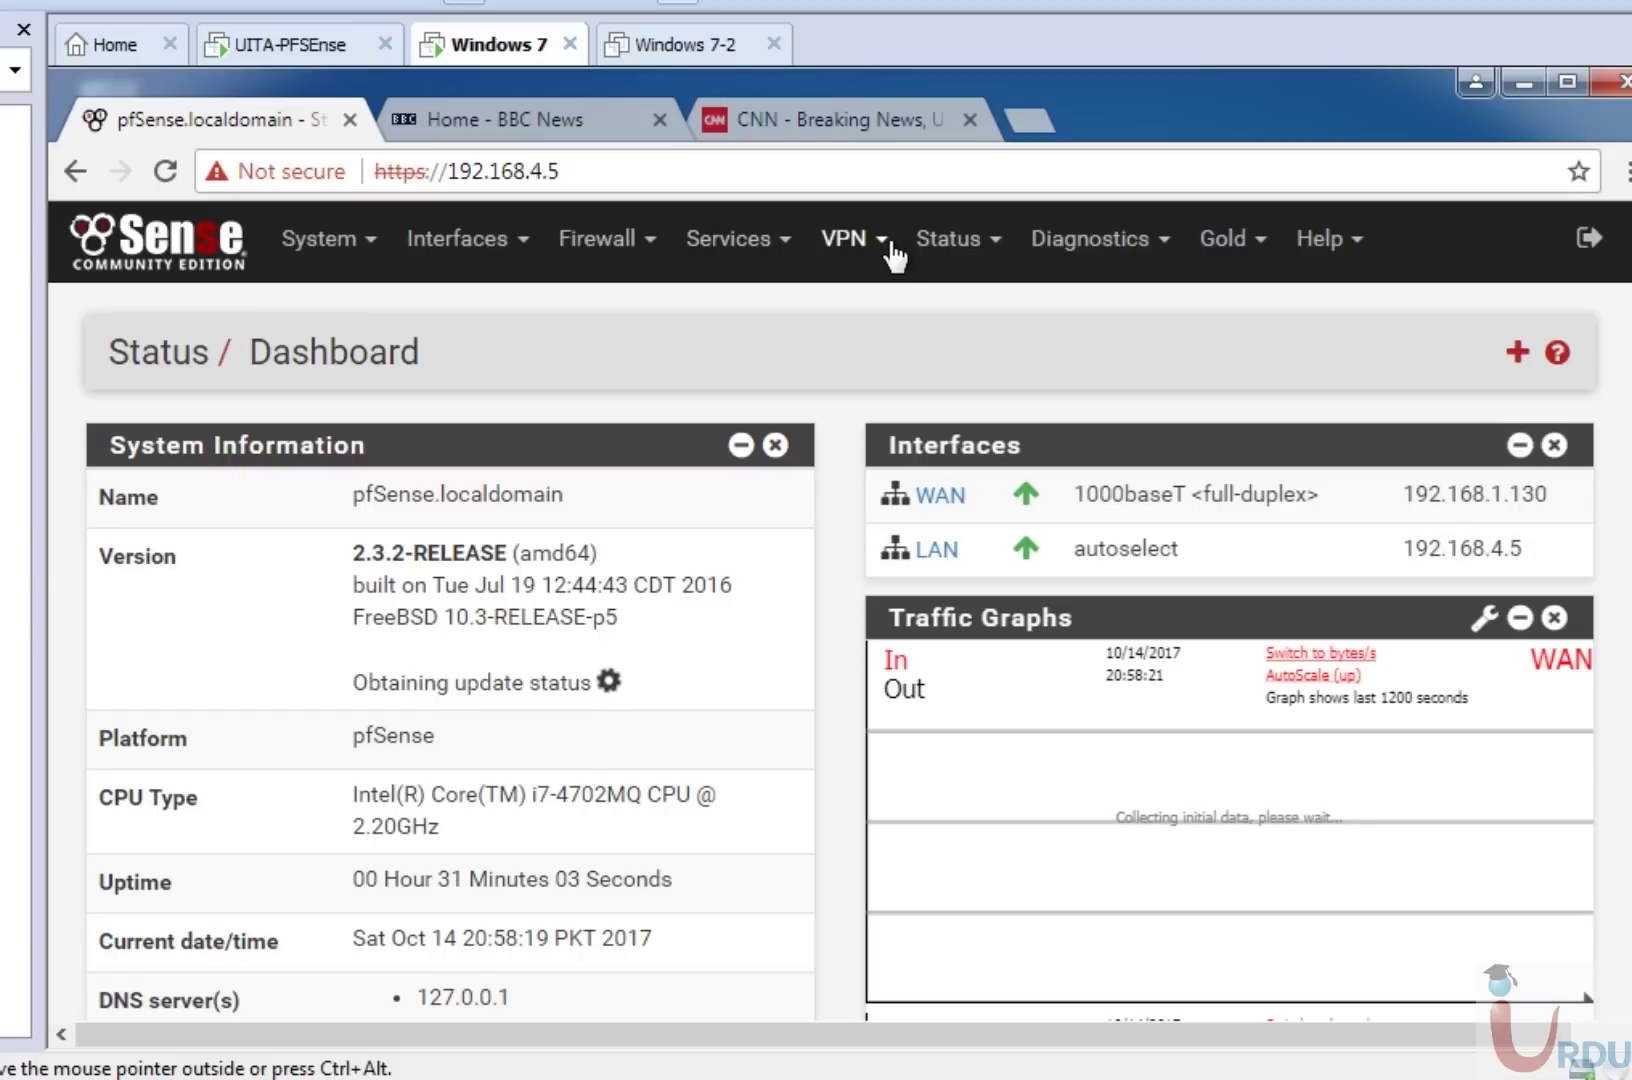
Open Status > DHCP Leases to see host PC's active 192.168.4.50 lease on LAN.
left_click(988, 242)
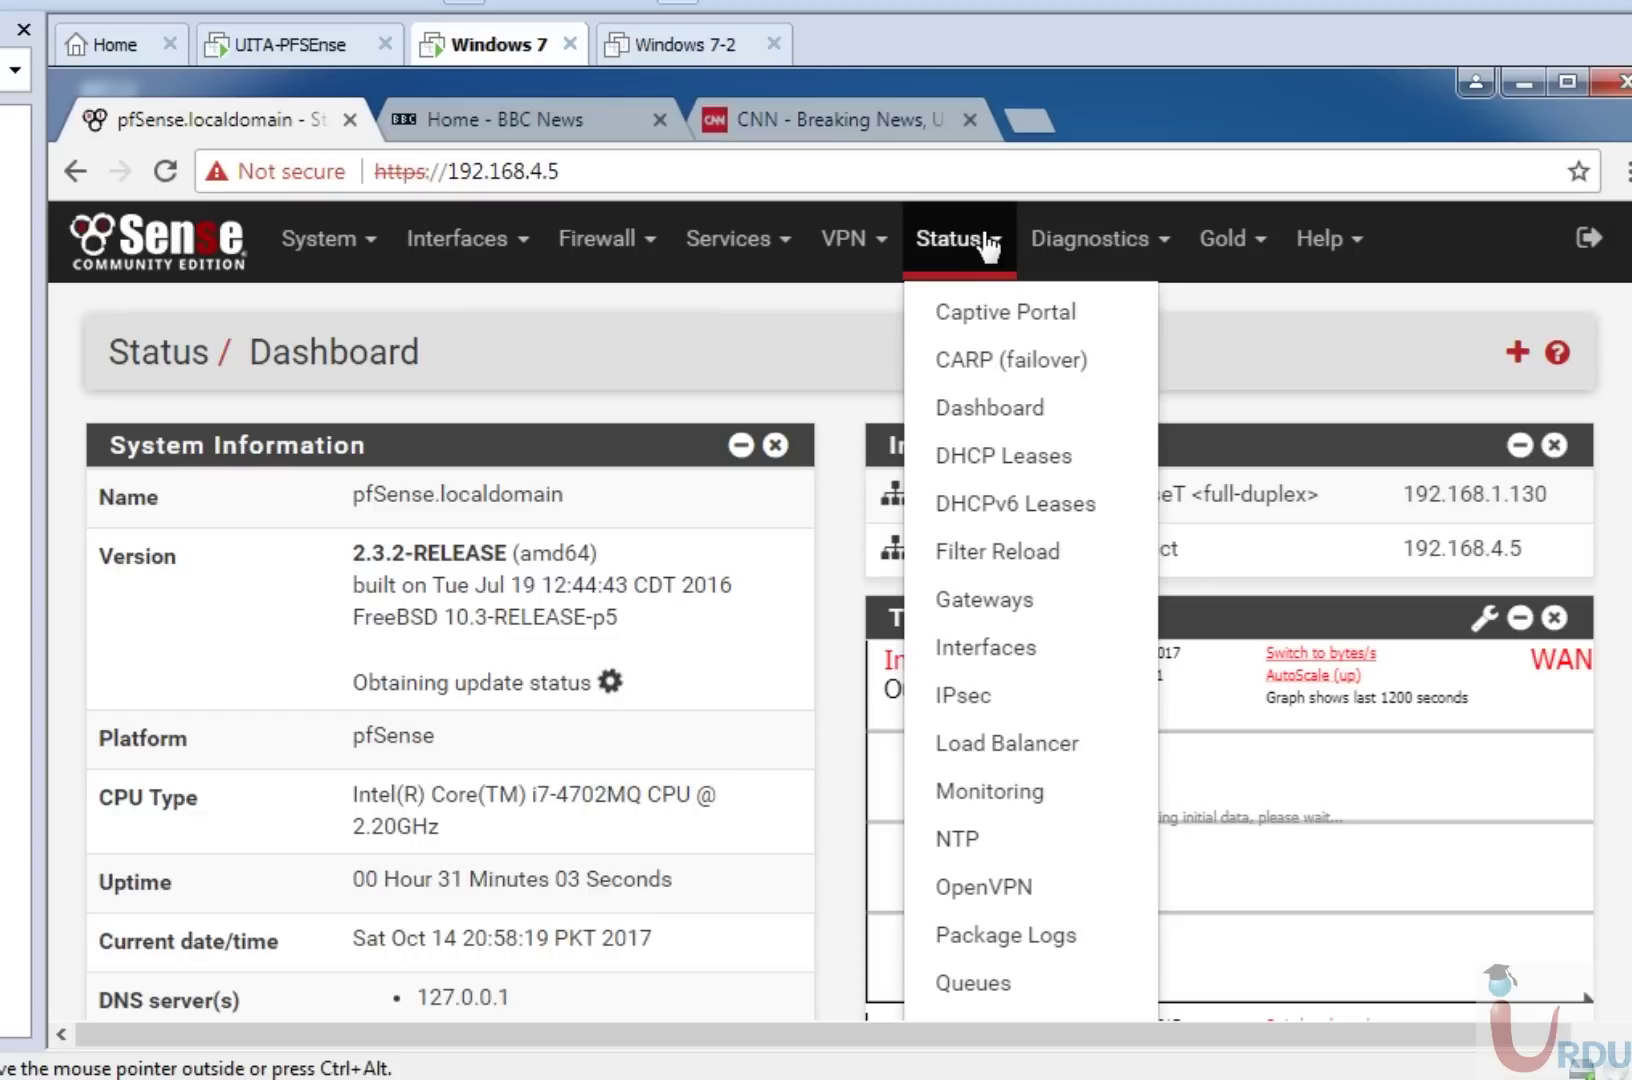
left_click(1015, 456)
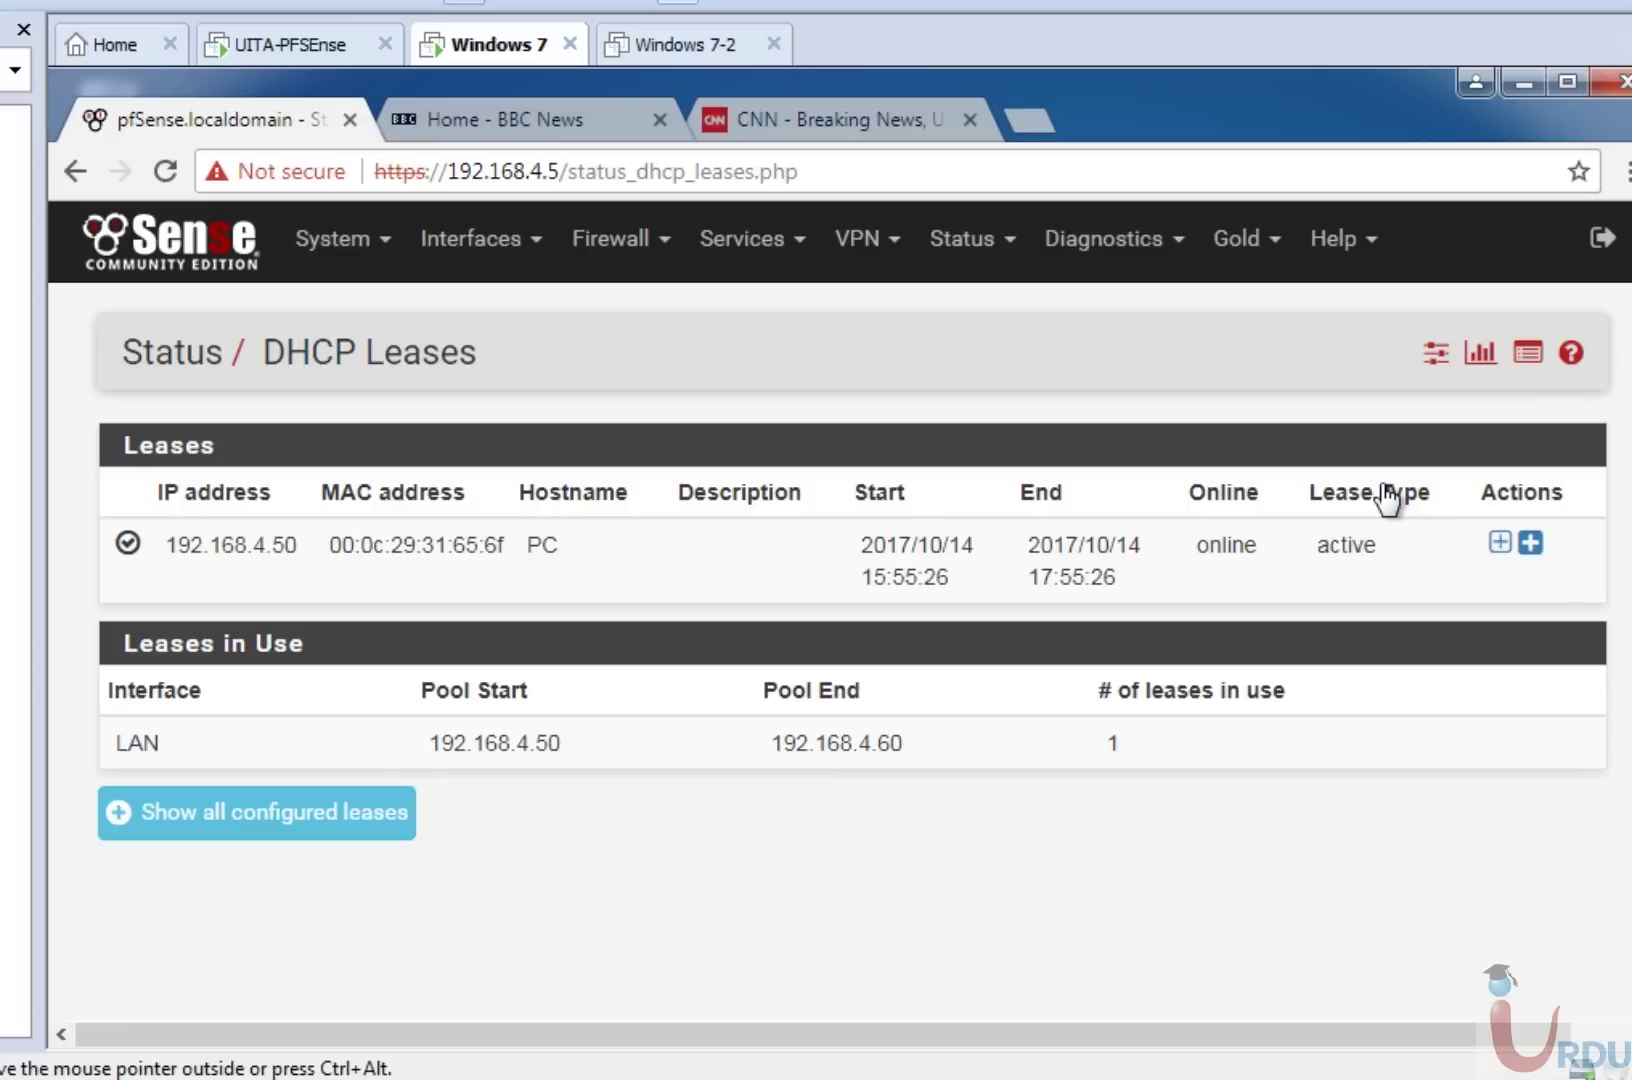
Open Services > DHCP Server to view the still-disabled LAN DHCP server settings.
left_click(757, 265)
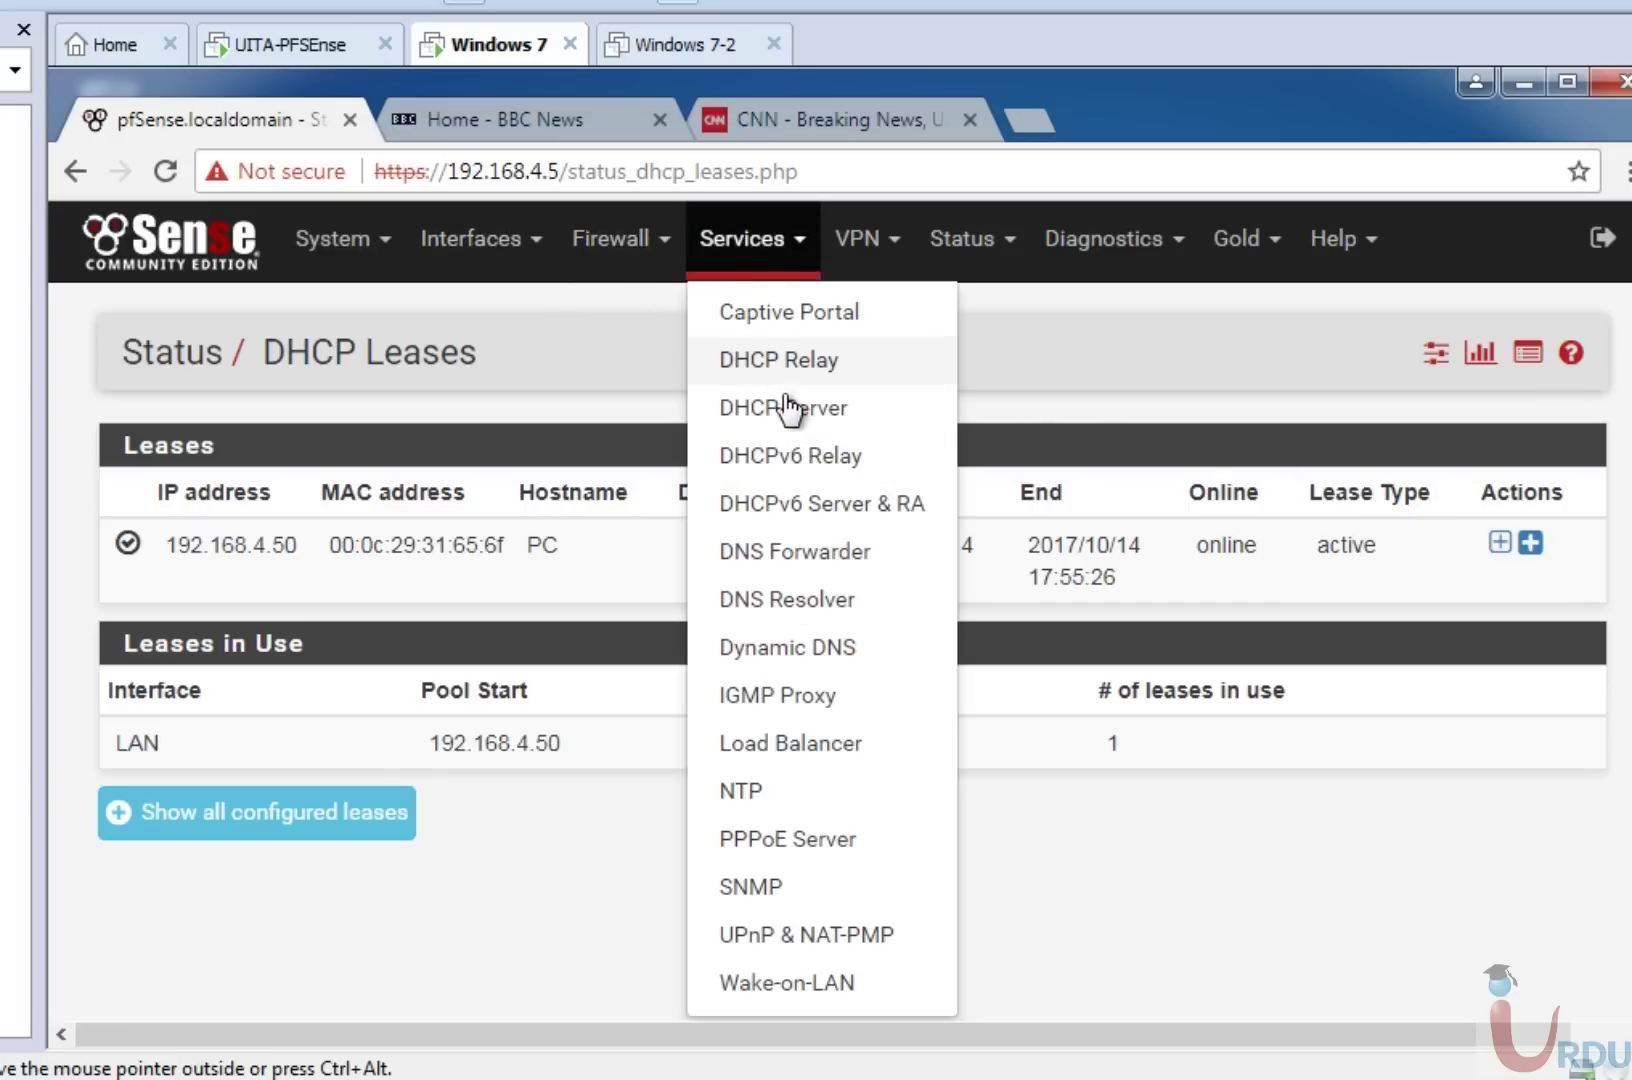
left_click(962, 245)
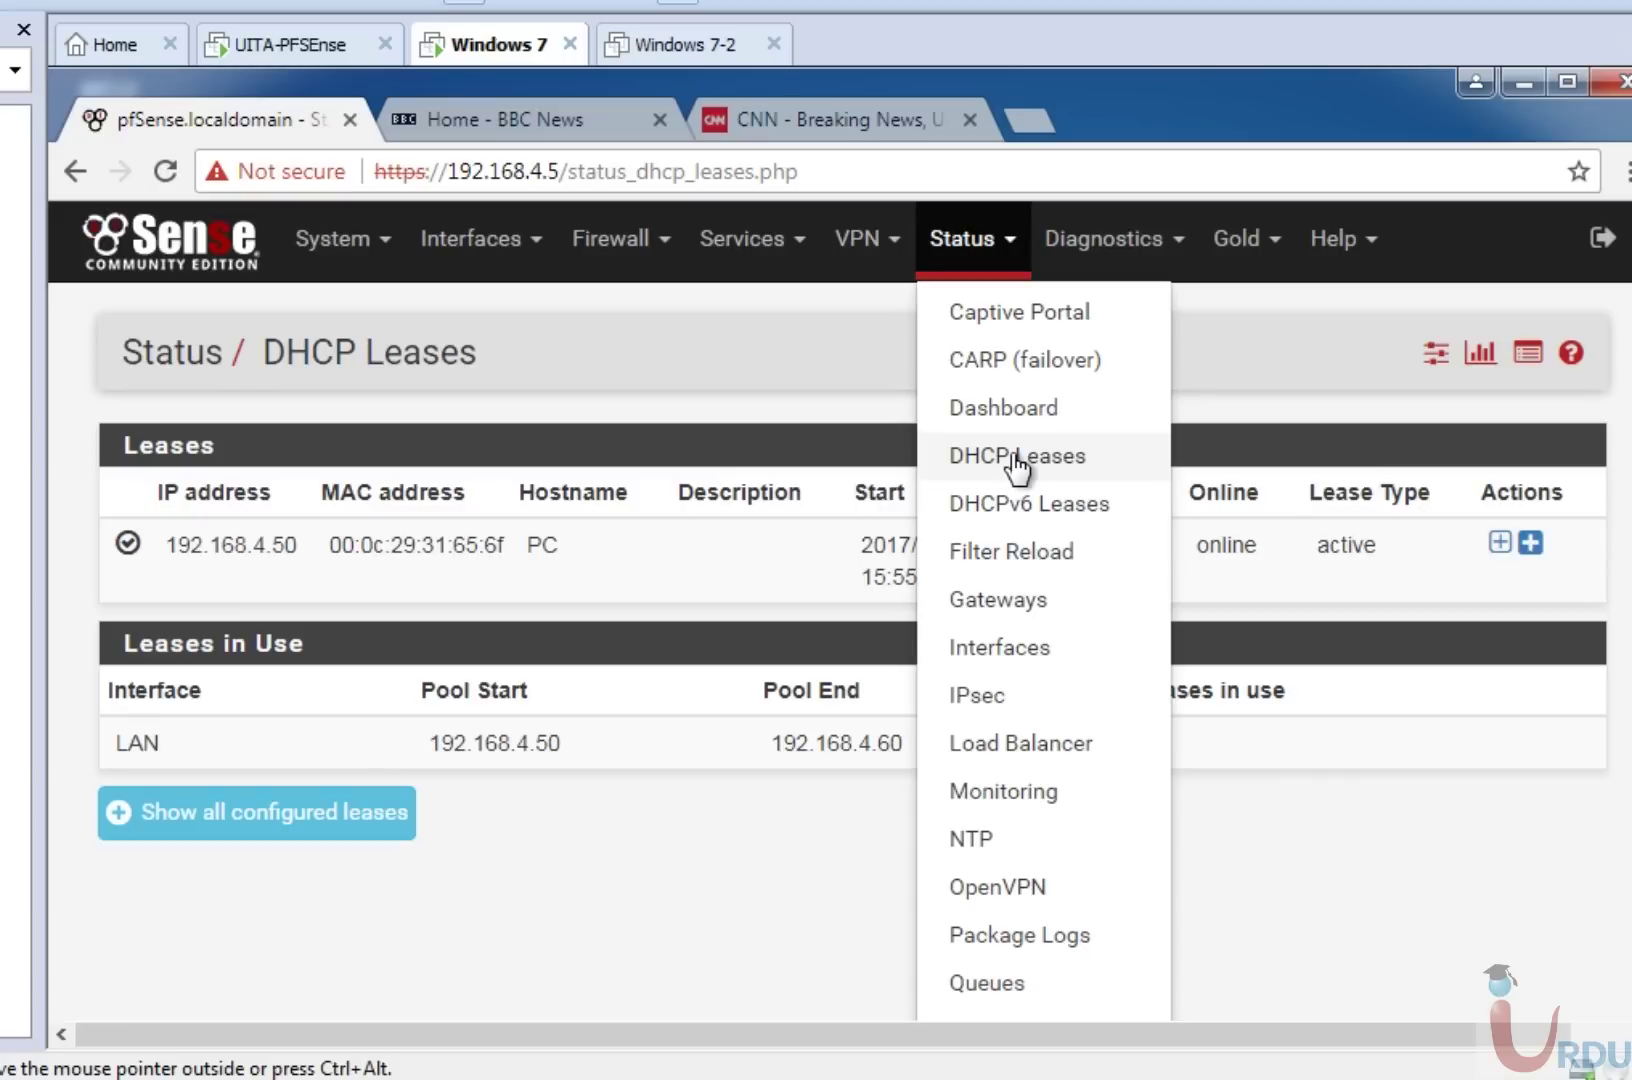
left_click(745, 243)
left_click(786, 405)
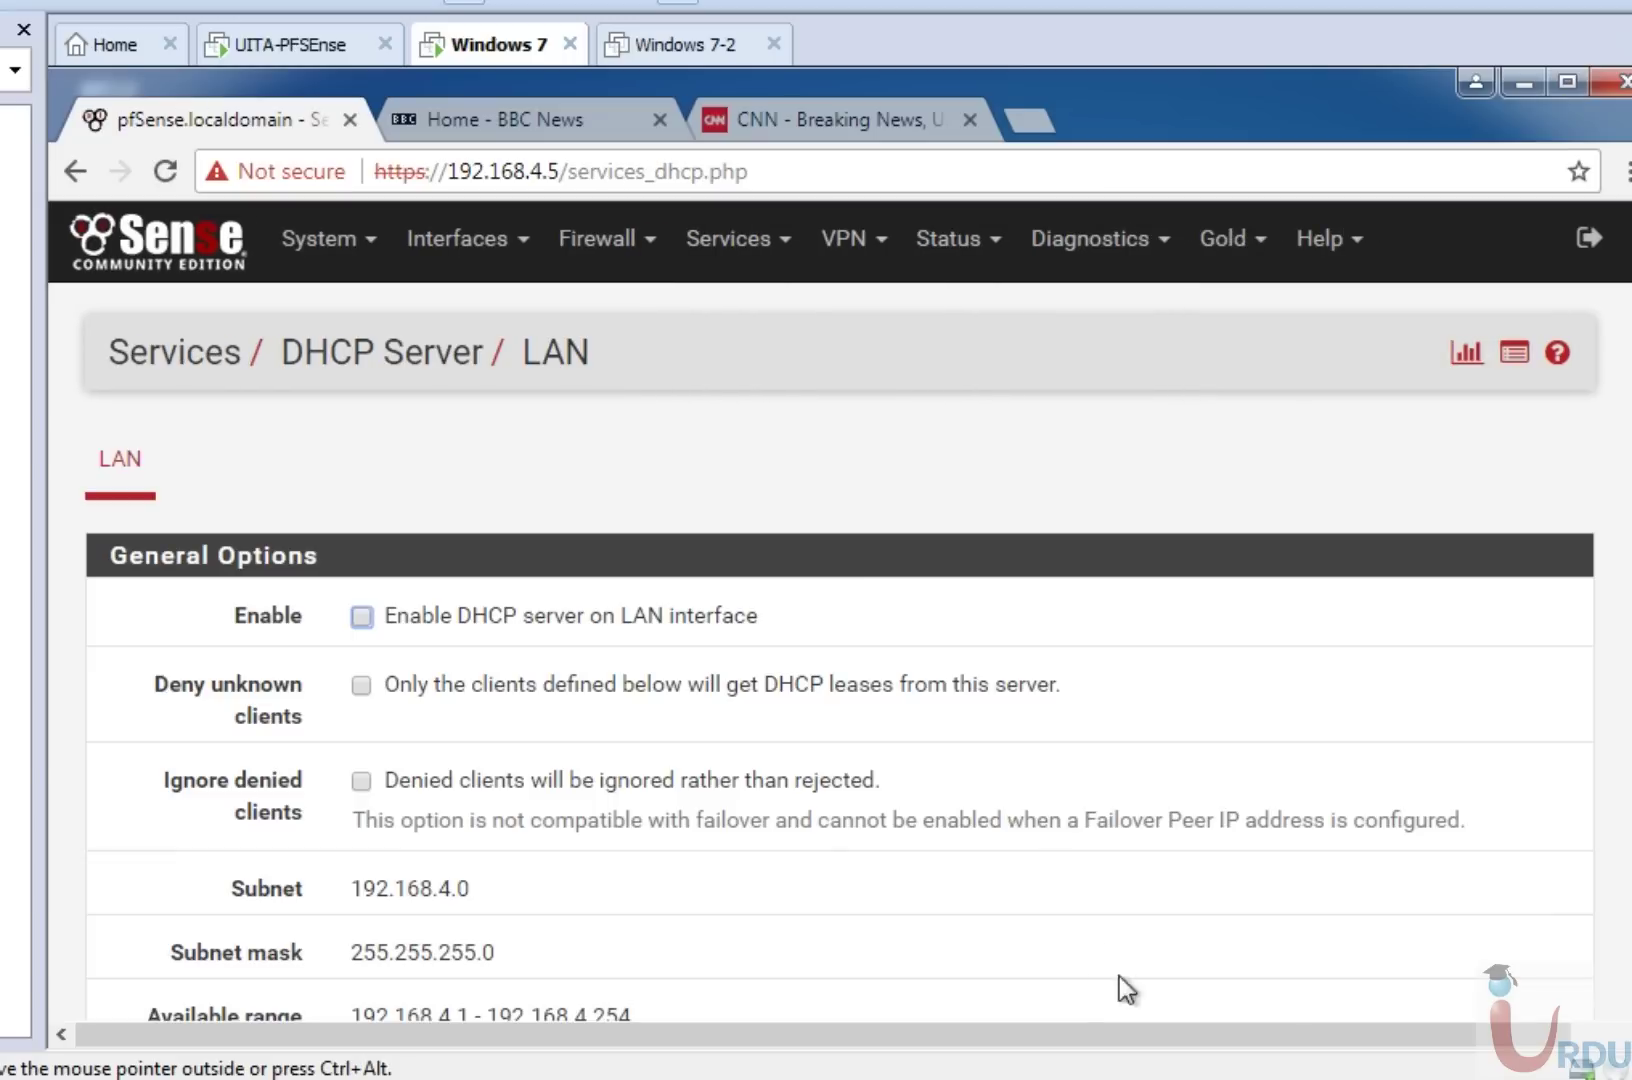